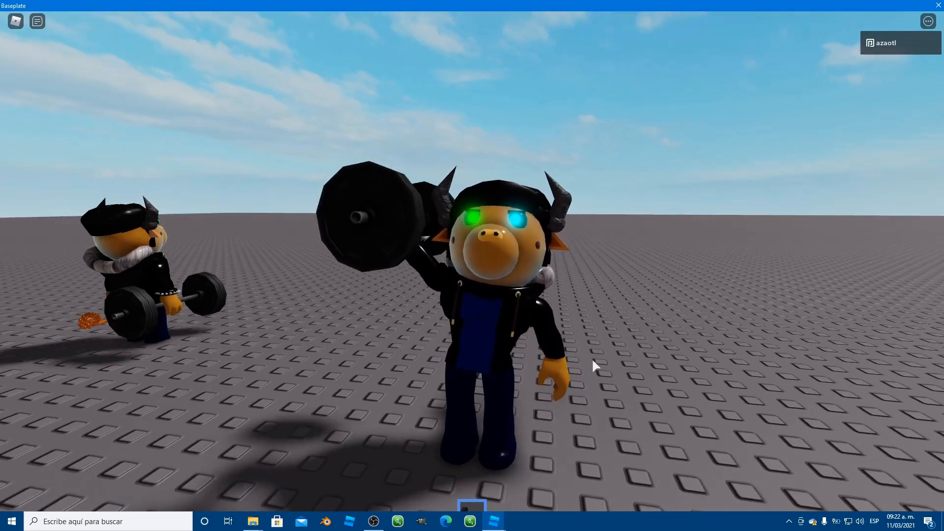
right_drag(592, 361, 593, 363)
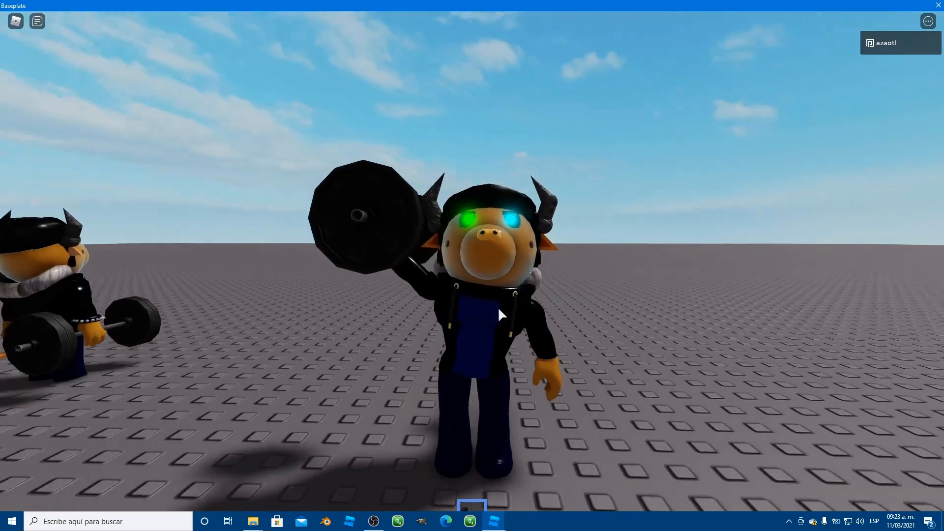
right_drag(497, 309, 497, 307)
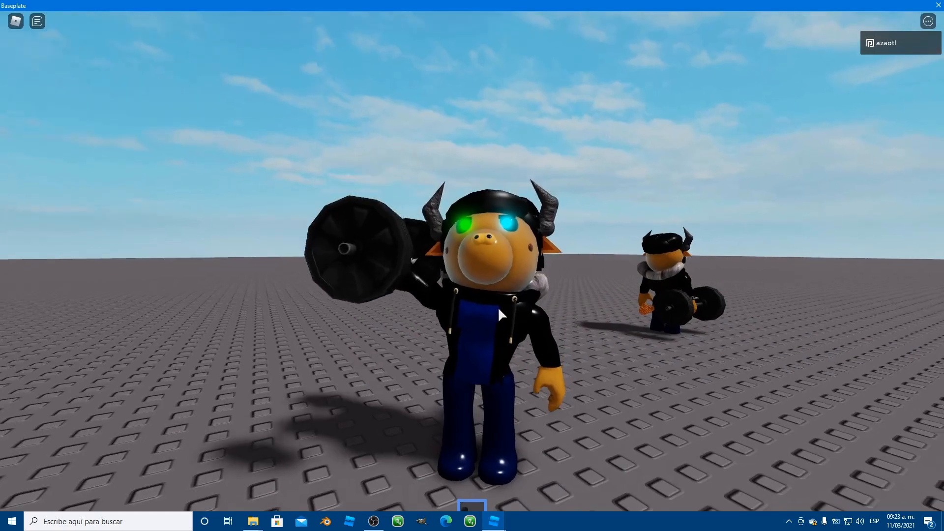
click(573, 336)
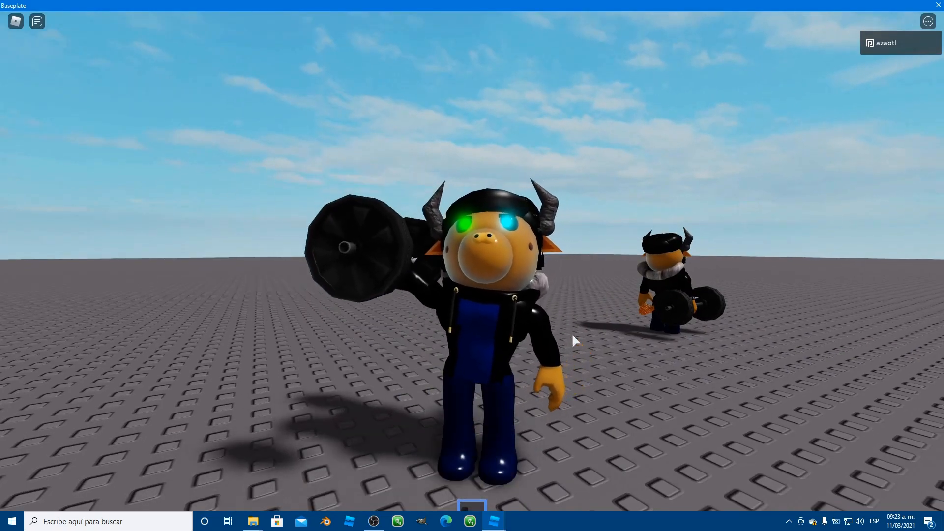
scroll(573, 336, up, 1)
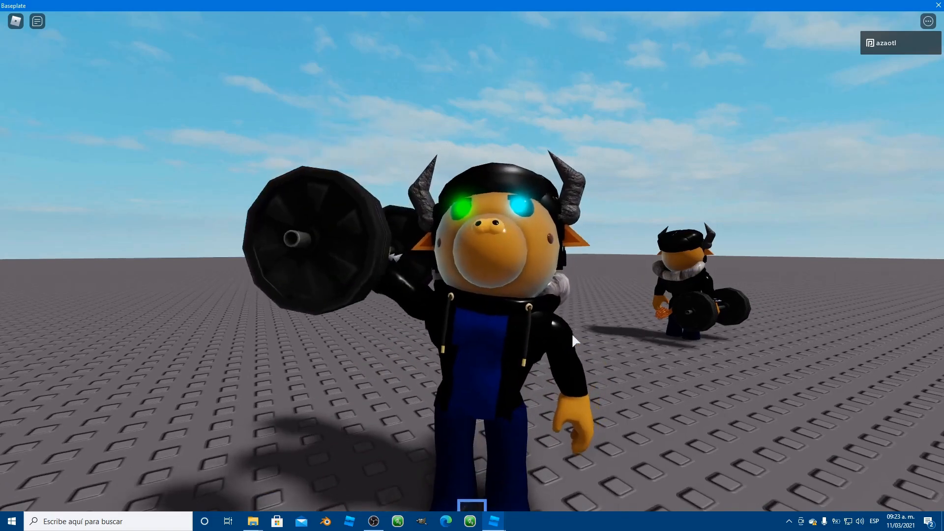
right_drag(573, 336, 573, 336)
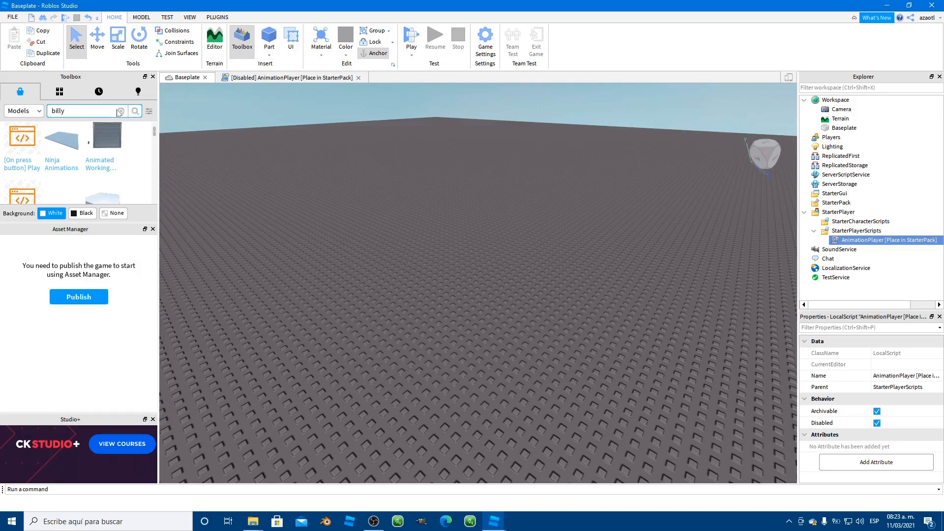
Step: Search the model library for "billy" and insert the New Billy Accurate model onto the baseplate
key(Return)
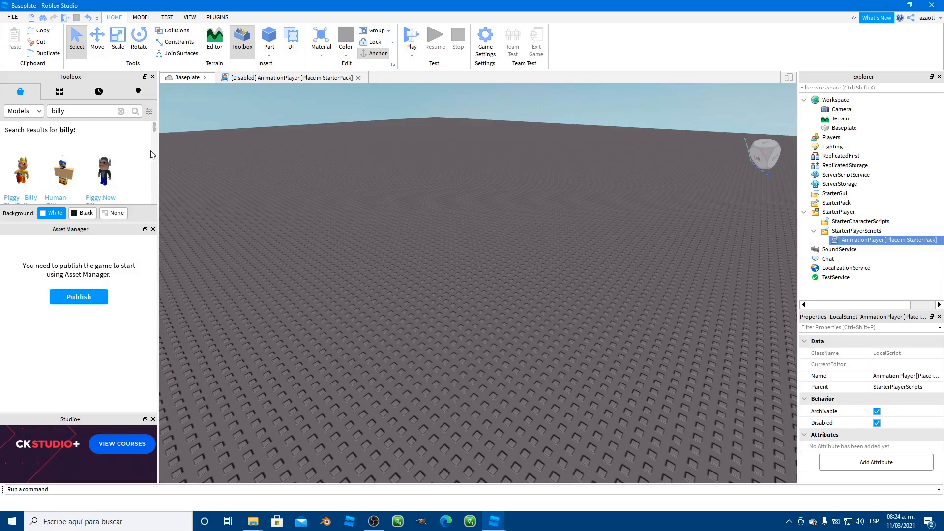
drag(152, 129, 157, 138)
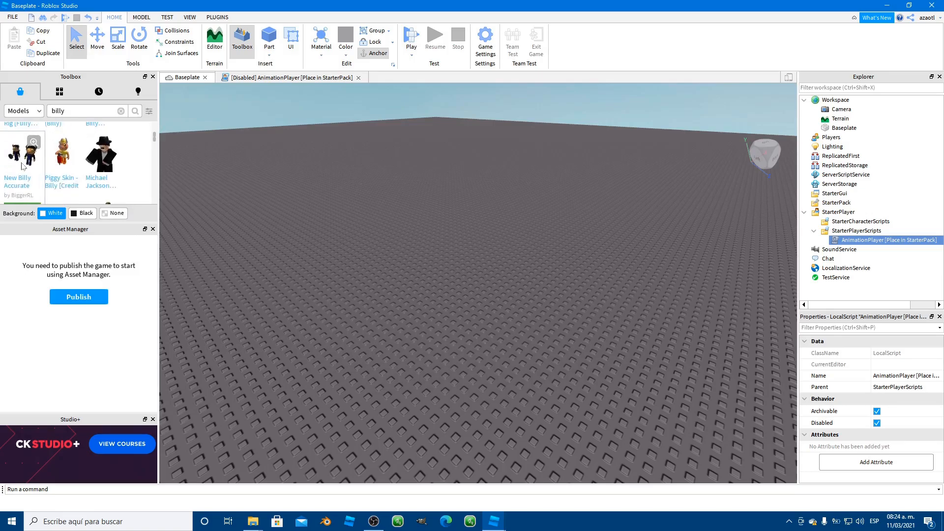
drag(190, 196, 347, 282)
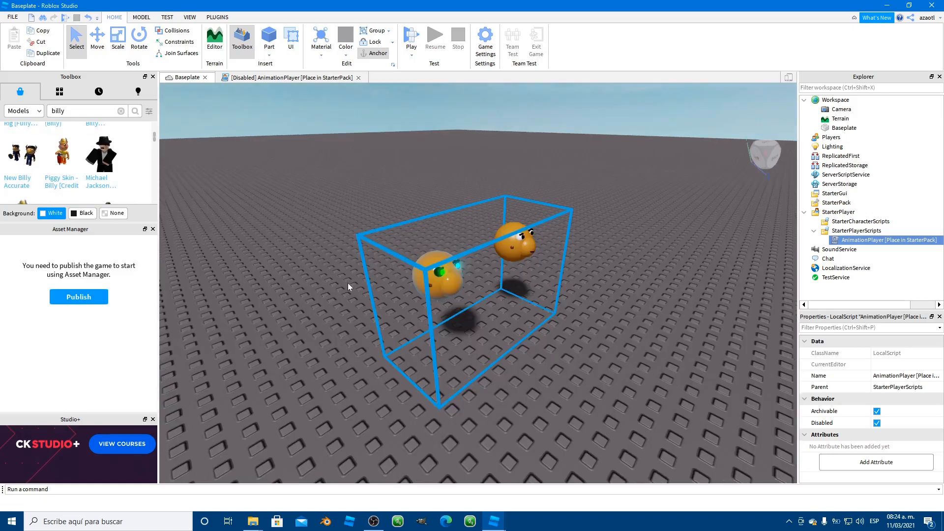
key(f)
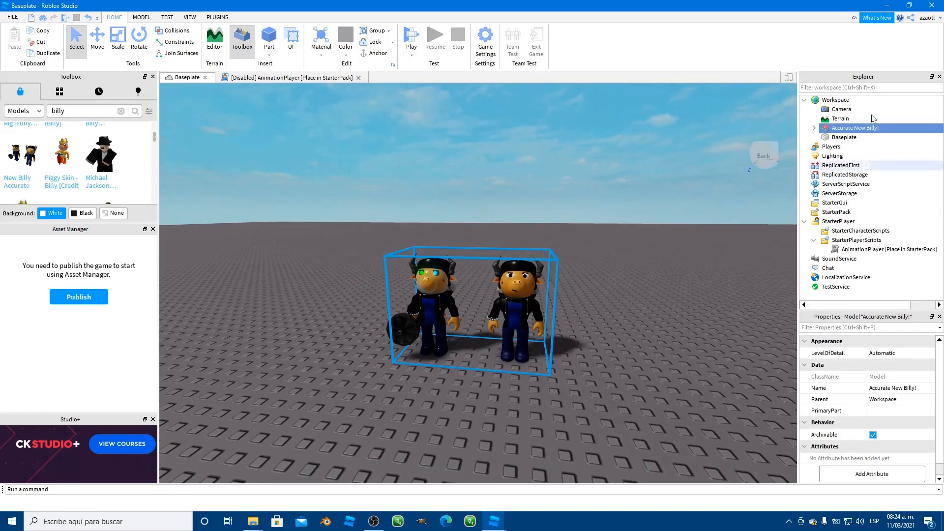
Step: Take the New Billy character holding the barbell out of the Accurate New Billy! model and parent it directly to Workspace
click(814, 128)
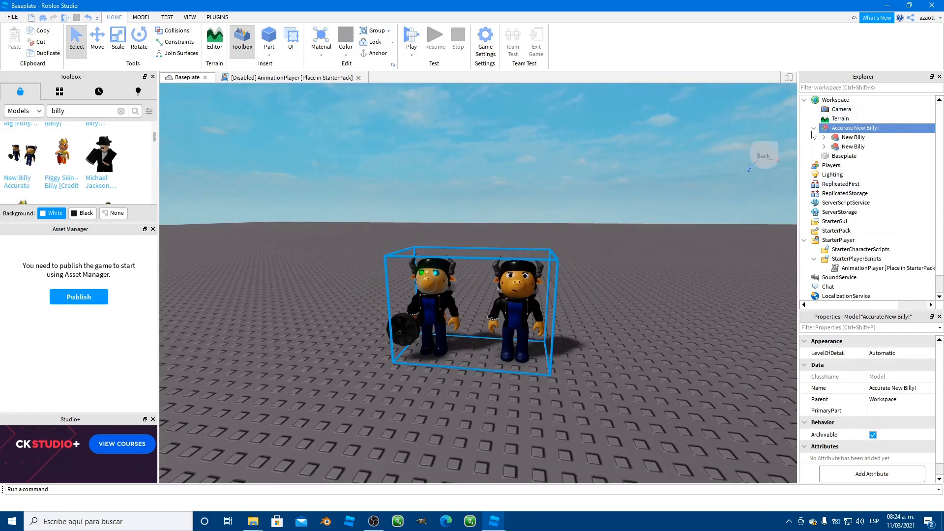
click(844, 138)
click(845, 147)
click(849, 138)
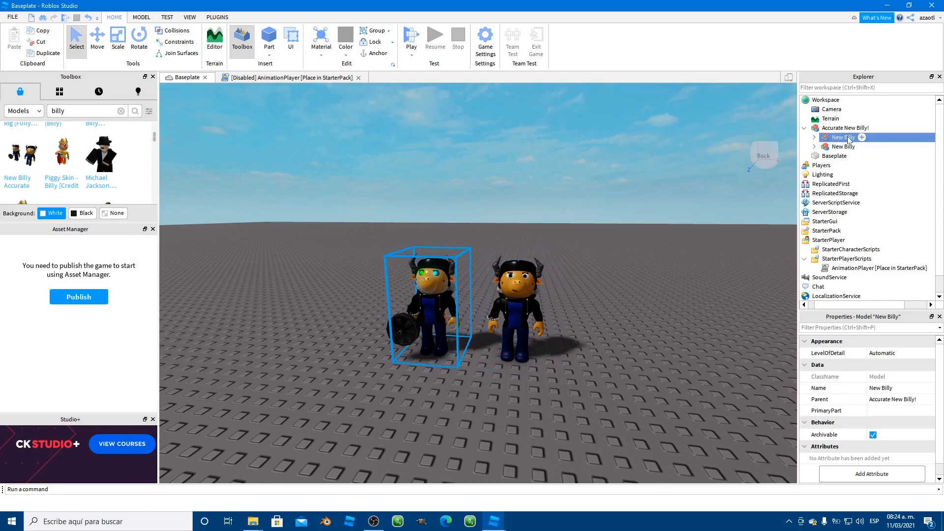
click(835, 147)
click(835, 129)
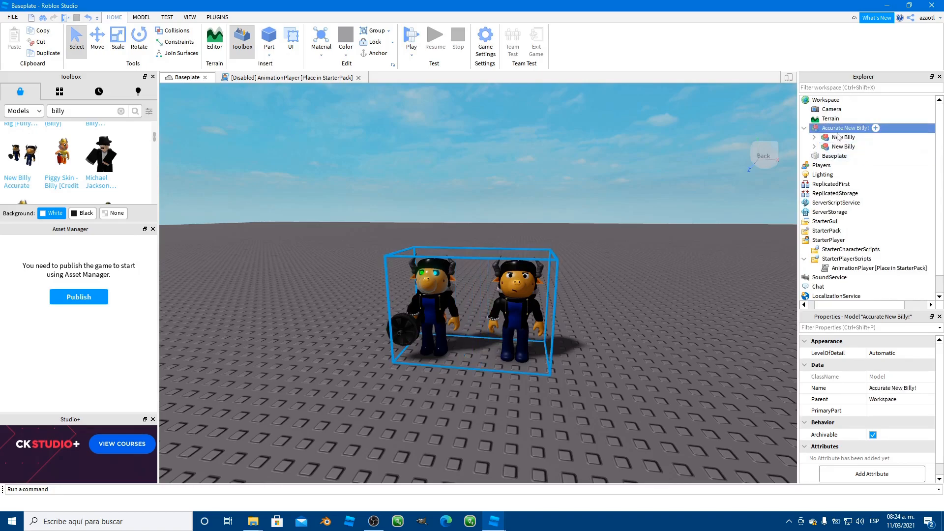
click(837, 137)
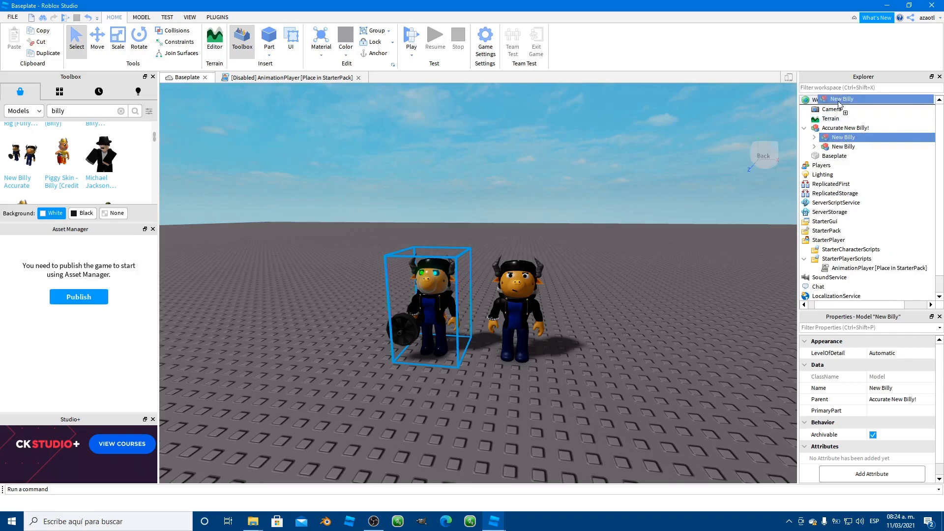
drag(839, 103, 839, 104)
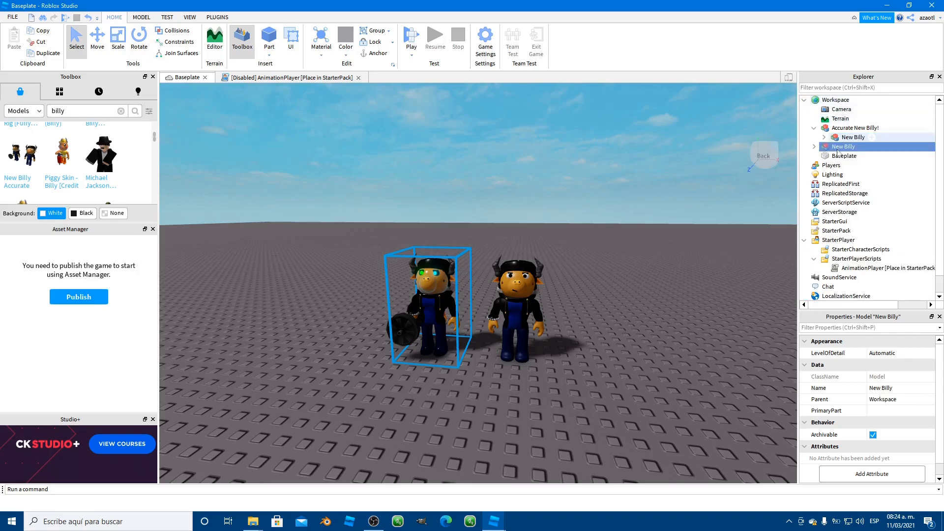
Step: Move the Accurate New Billy! model with the other character far behind the barbell-holding New Billy
click(838, 129)
drag(516, 310, 657, 233)
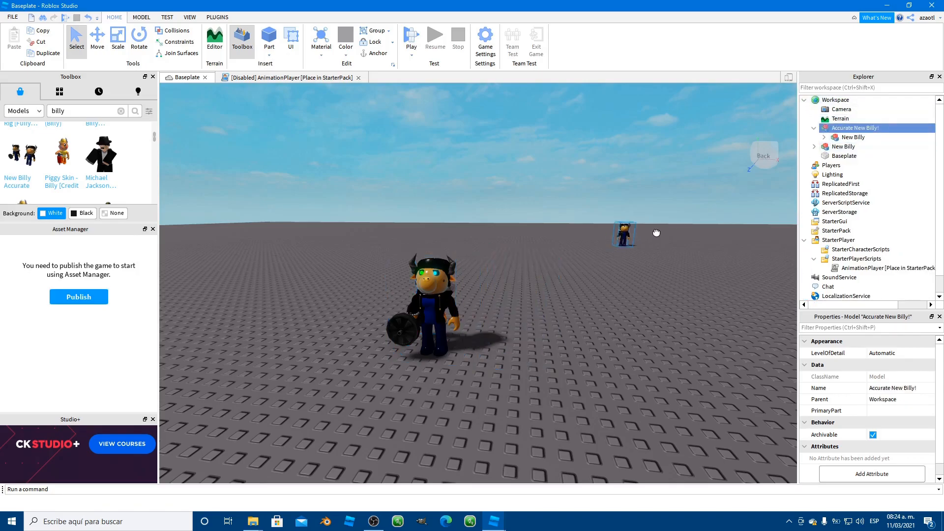
click(454, 295)
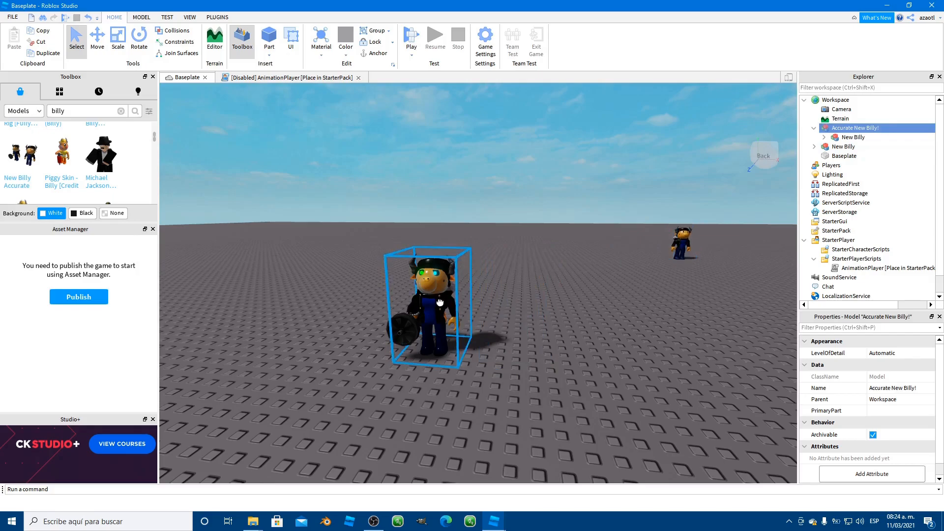
Step: Inspect the joints of the barbell-holding New Billy with the RigEdit plugin, and close the plugin
scroll(456, 351, down, 3)
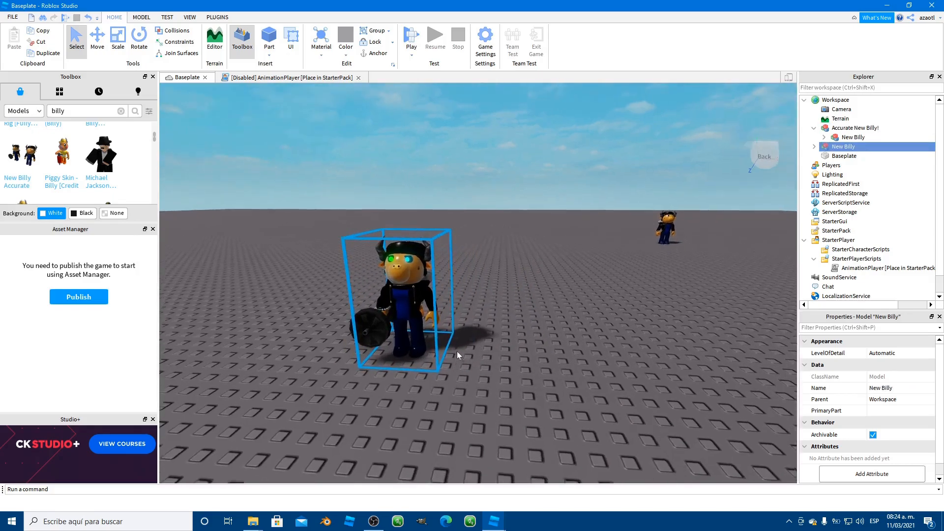
scroll(457, 351, up, 5)
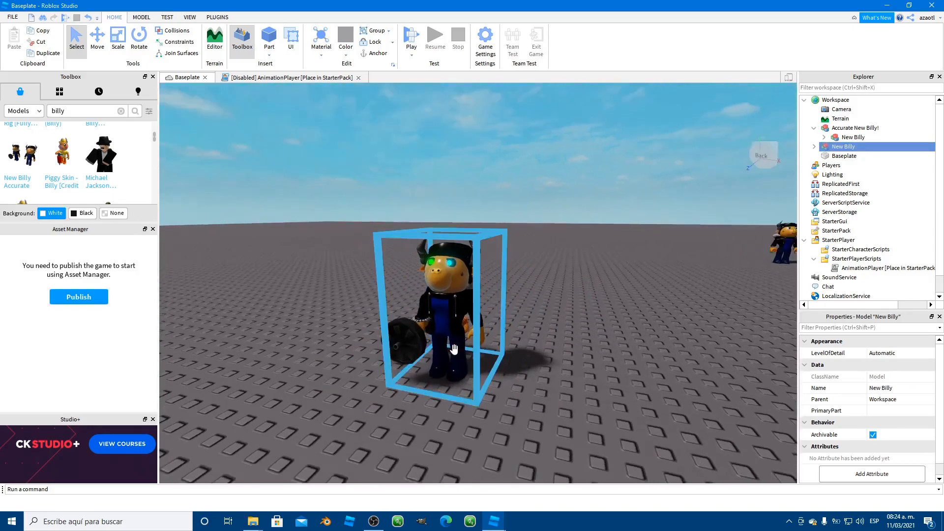
right_drag(456, 351, 457, 351)
scroll(456, 351, down, 1)
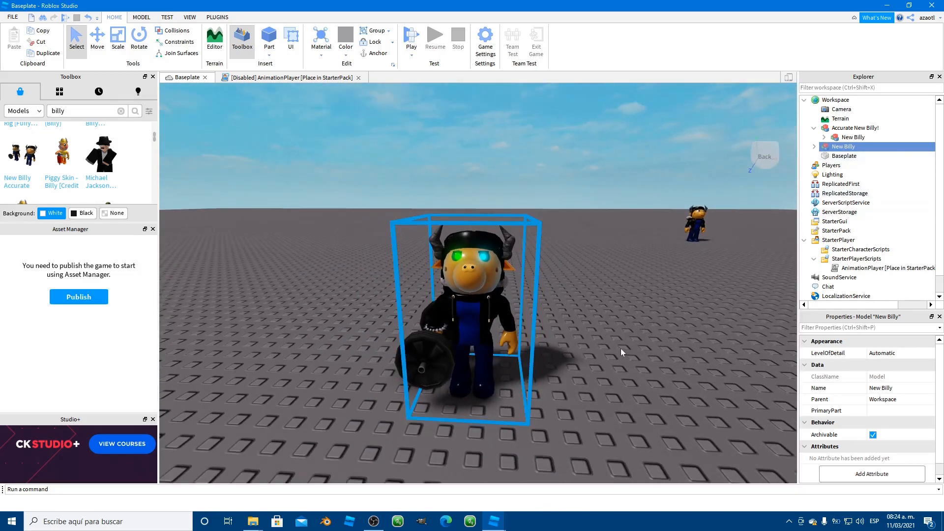
click(217, 17)
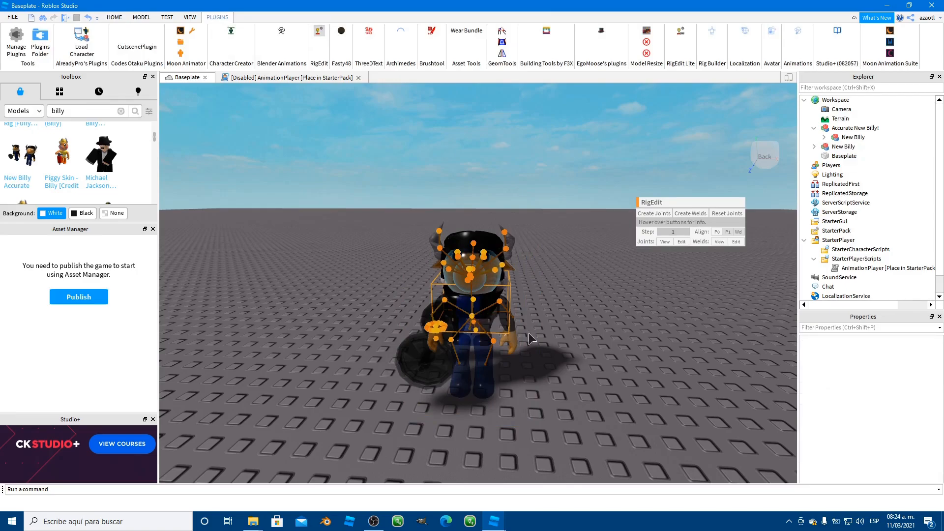
right_drag(596, 395, 596, 395)
key(w)
key(s)
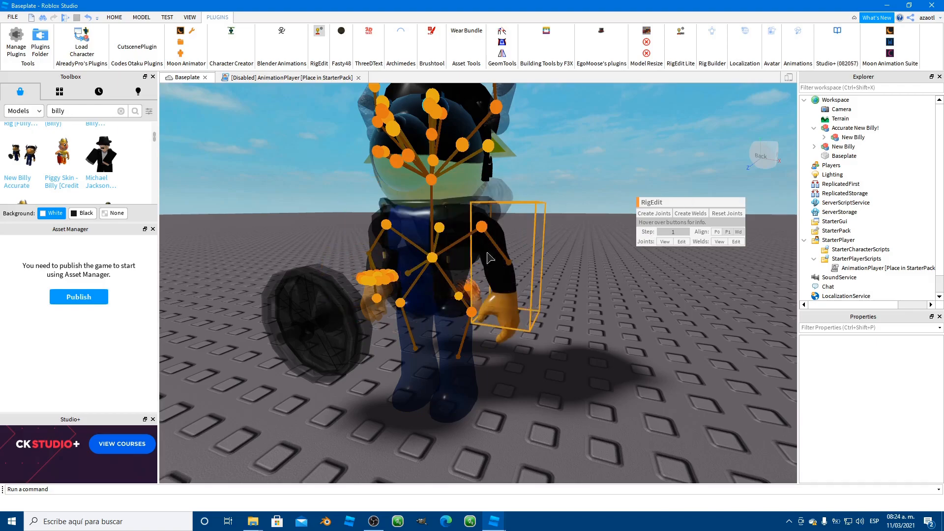
click(319, 32)
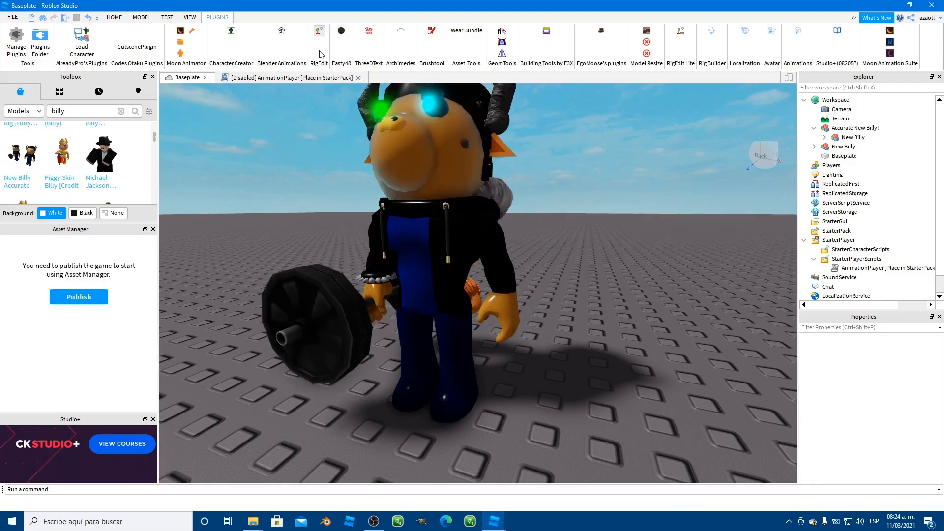
Step: Add a Part inside the barbell-holding New Billy model and rename it LowerTorso
click(843, 146)
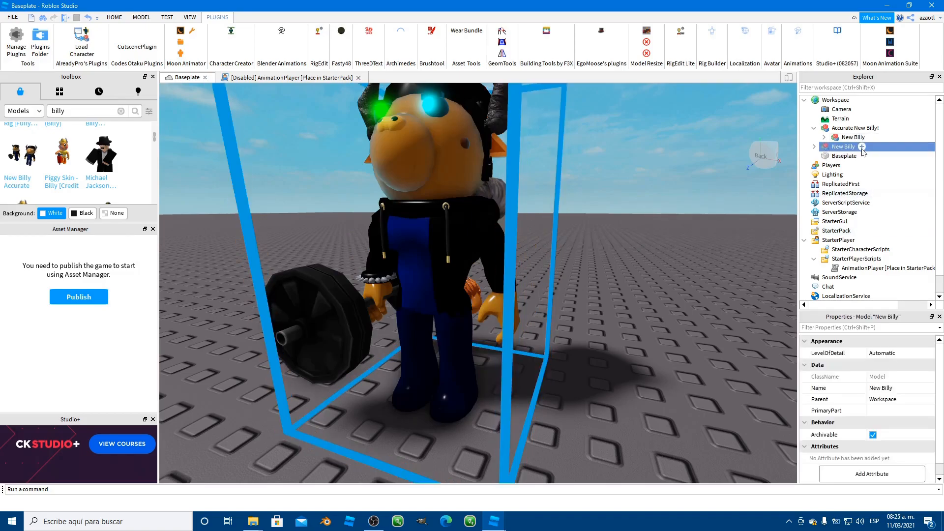
click(862, 147)
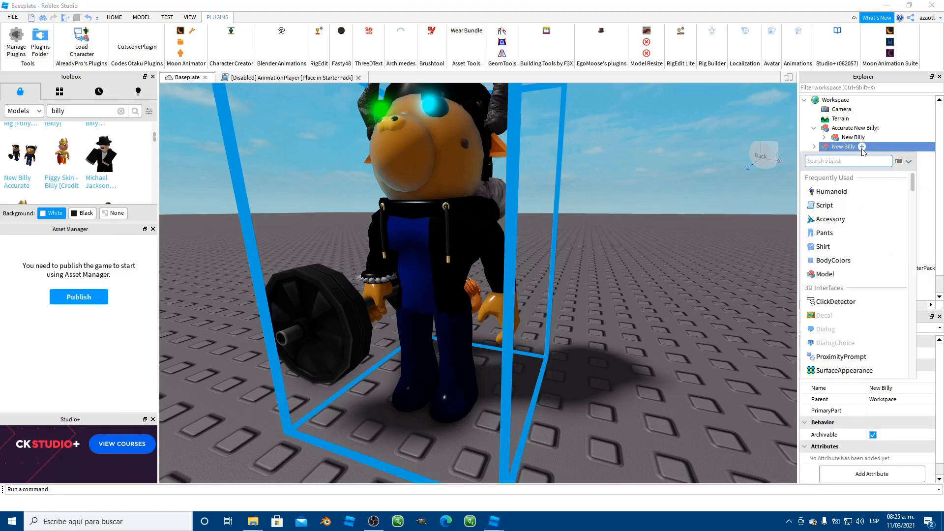
text(part)
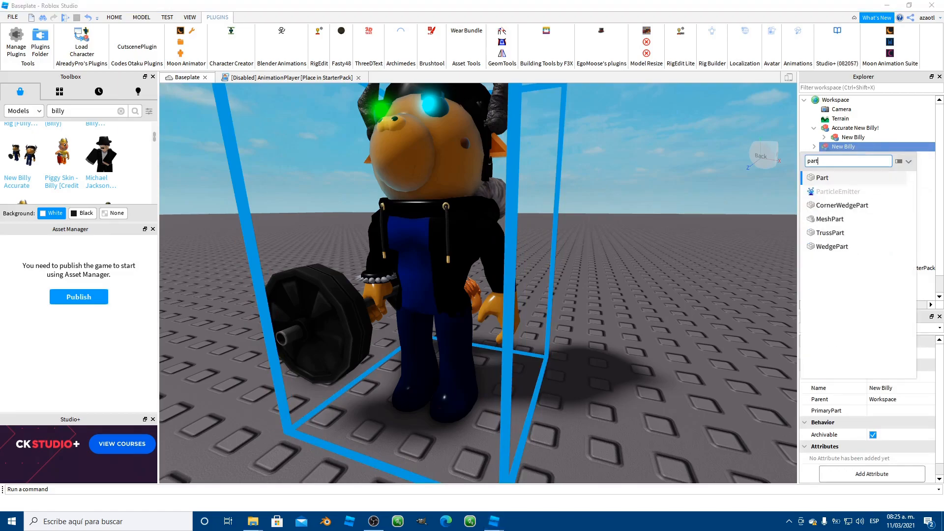
key(Return)
scroll(885, 229, down, 8)
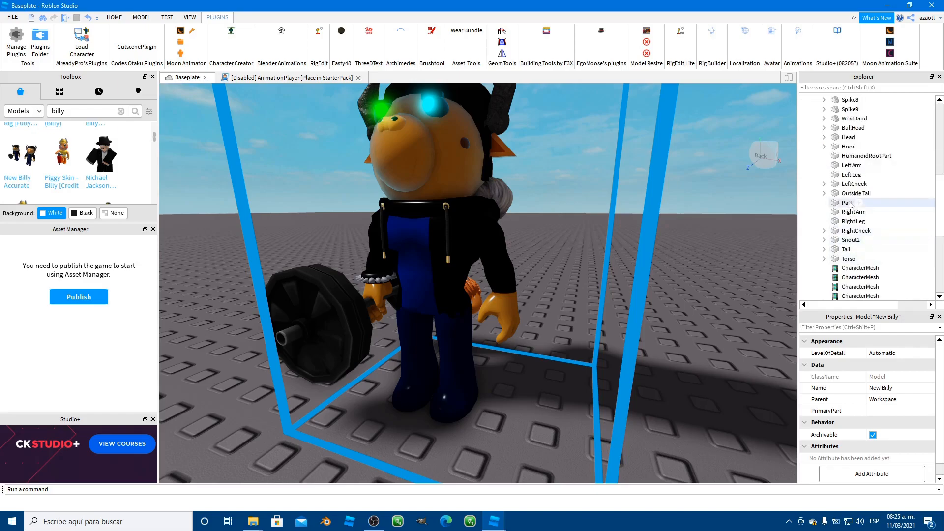
click(847, 203)
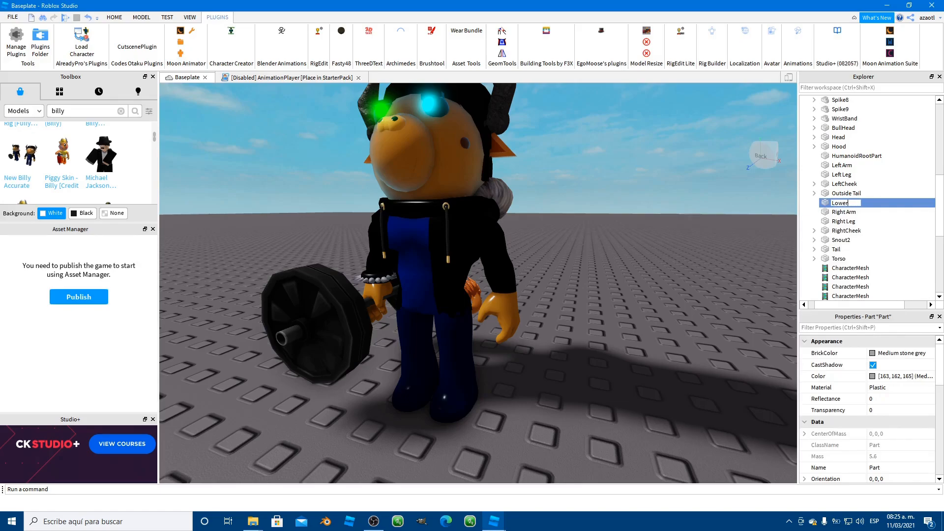
key(f)
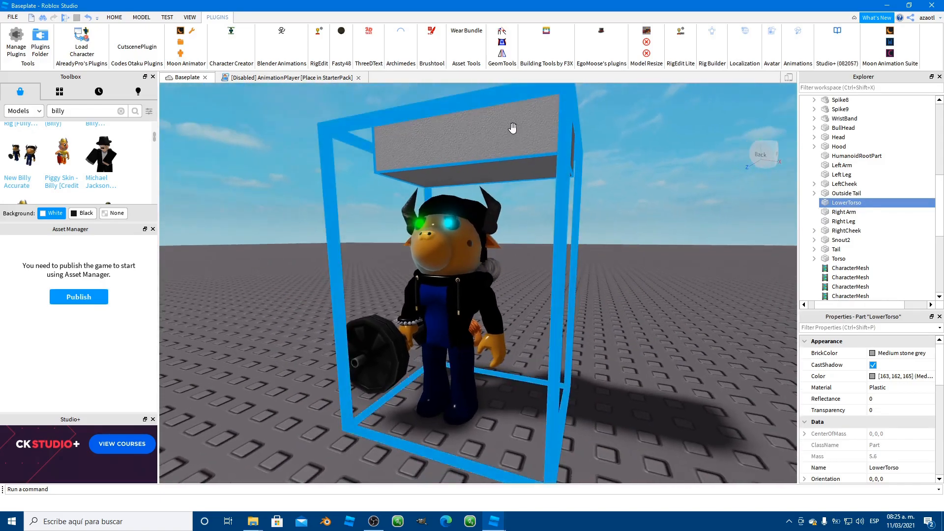
Step: Scale the LowerTorso part down from above the head to the character's hip area and set its transparency to 0.7
click(140, 17)
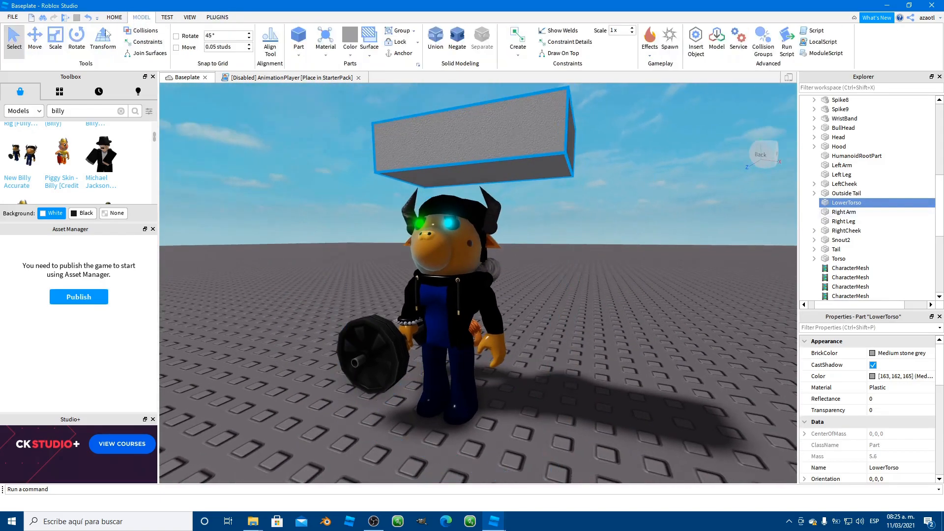
click(58, 42)
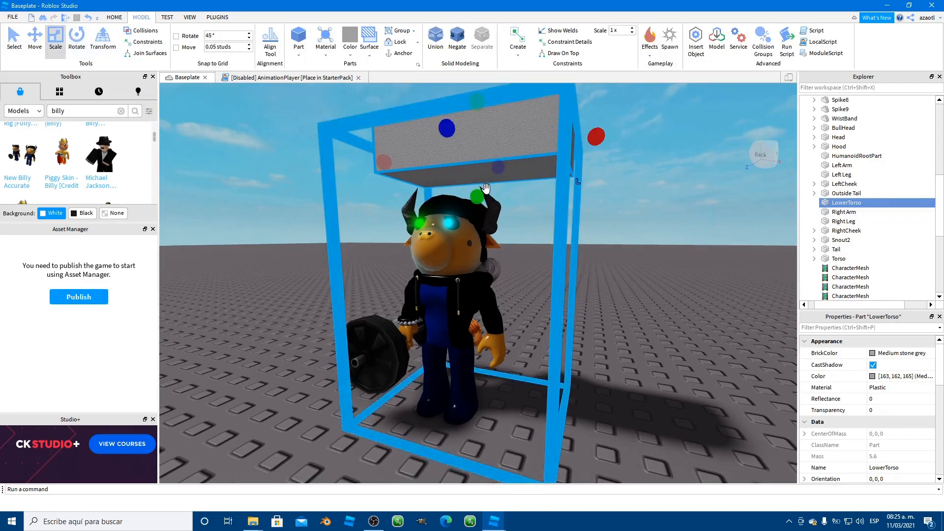
drag(481, 195, 489, 367)
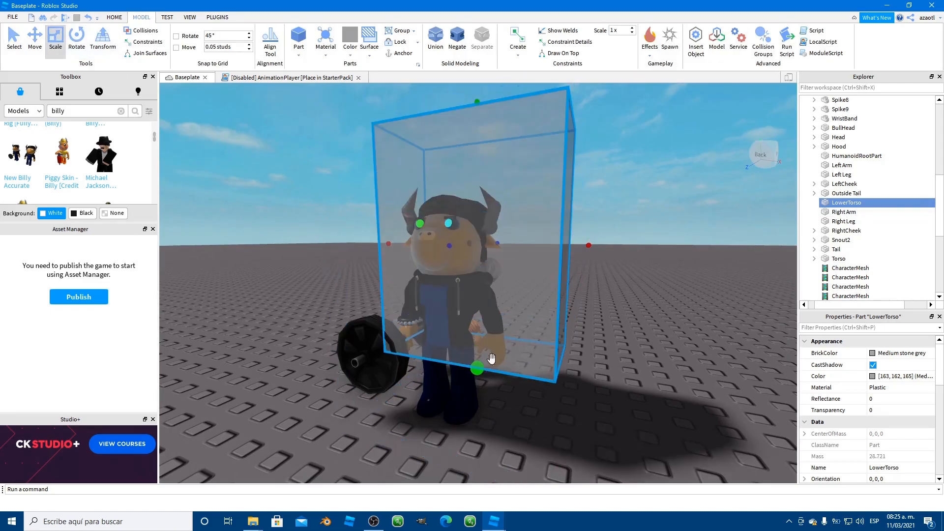
drag(479, 103, 475, 306)
click(906, 412)
drag(905, 412, 923, 412)
Step: Scale the height and width of the LowerTorso part to fit the character's hips
right_drag(636, 379, 635, 376)
key(w)
key(s)
key(a)
drag(524, 265, 526, 274)
drag(529, 182, 528, 208)
drag(660, 241, 564, 248)
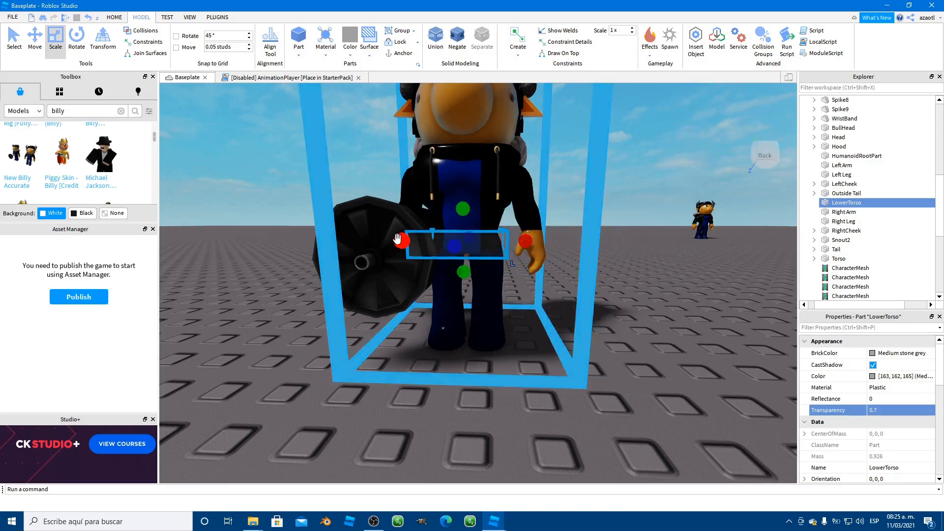
drag(399, 241, 406, 242)
Step: Reduce the LowerTorso part's depth to fit the character's body and set its transparency to 1
key(d)
right_drag(470, 271, 469, 269)
drag(431, 234, 446, 234)
drag(224, 237, 328, 262)
key(a)
right_drag(328, 263, 325, 262)
key(a)
drag(417, 233, 415, 232)
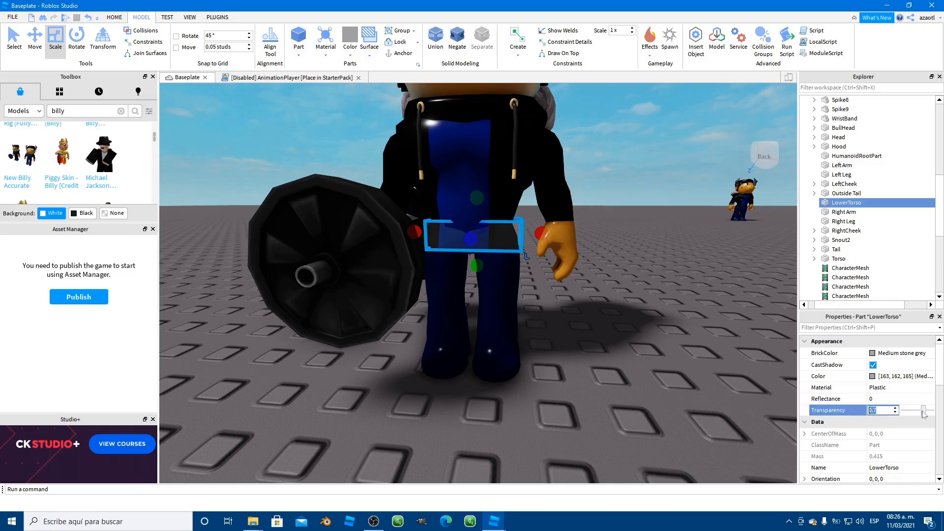
drag(924, 414, 933, 414)
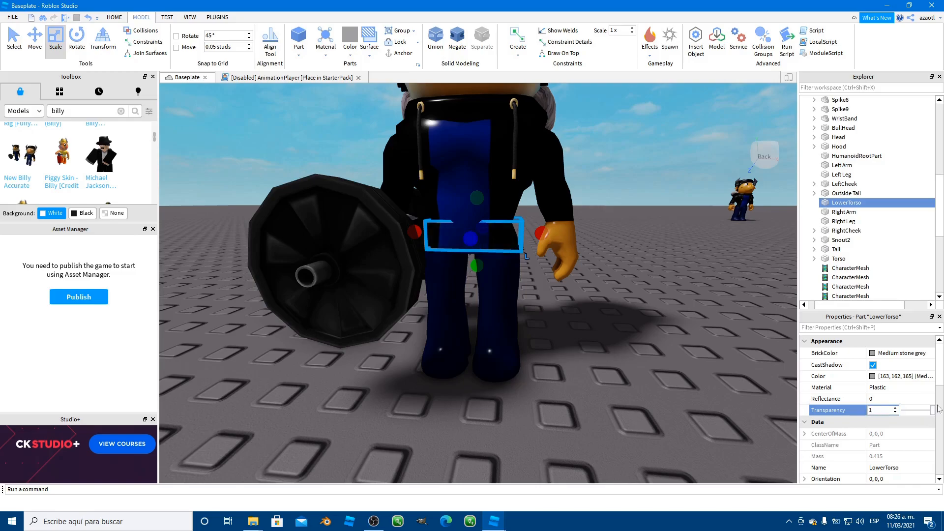
right_drag(611, 325, 611, 325)
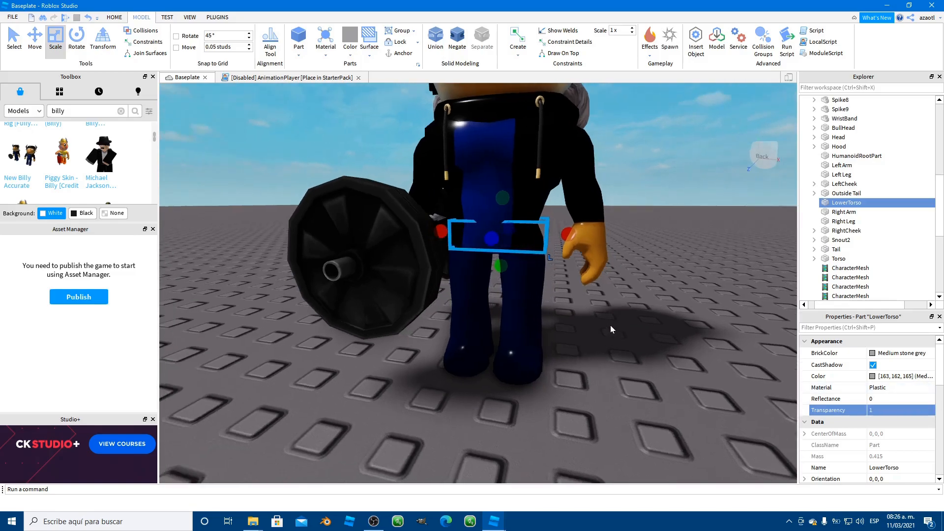
Step: Open the barbell-holding New Billy model's rig for editing in RigEdit
key(e)
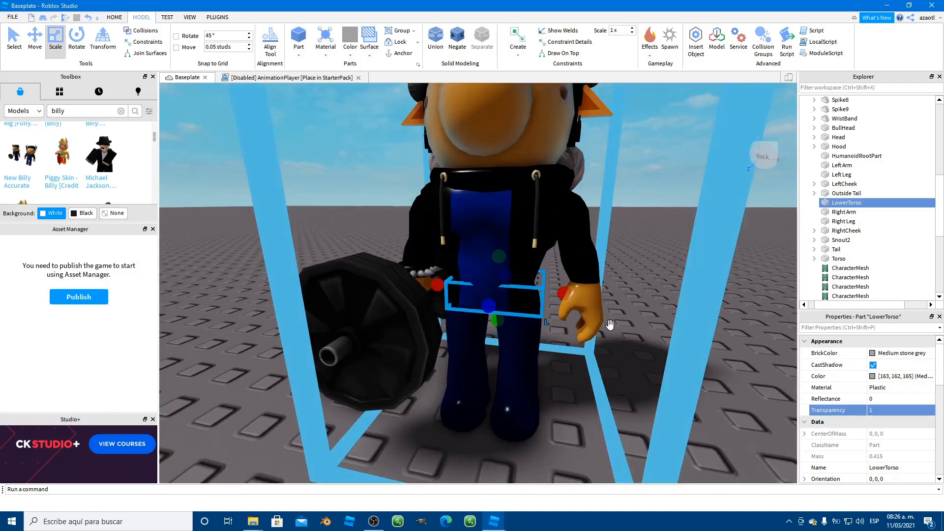
key(d)
key(q)
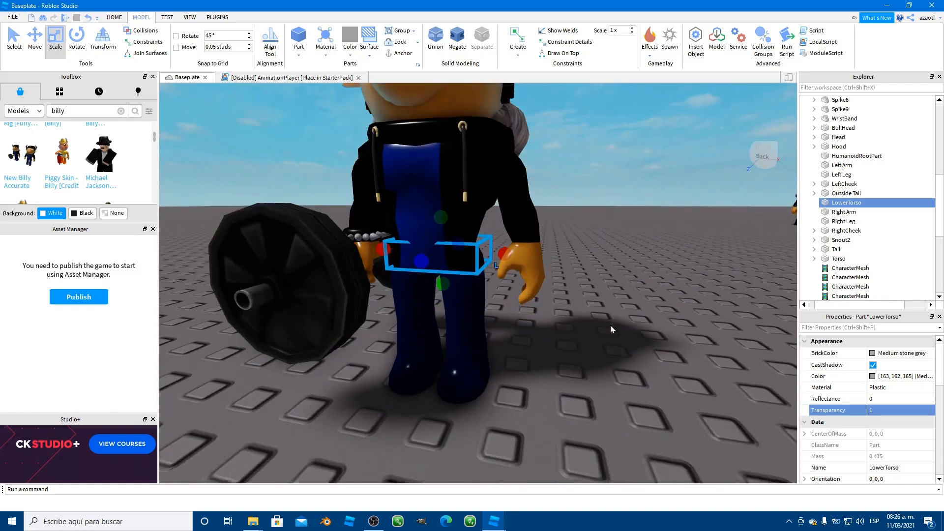
click(217, 18)
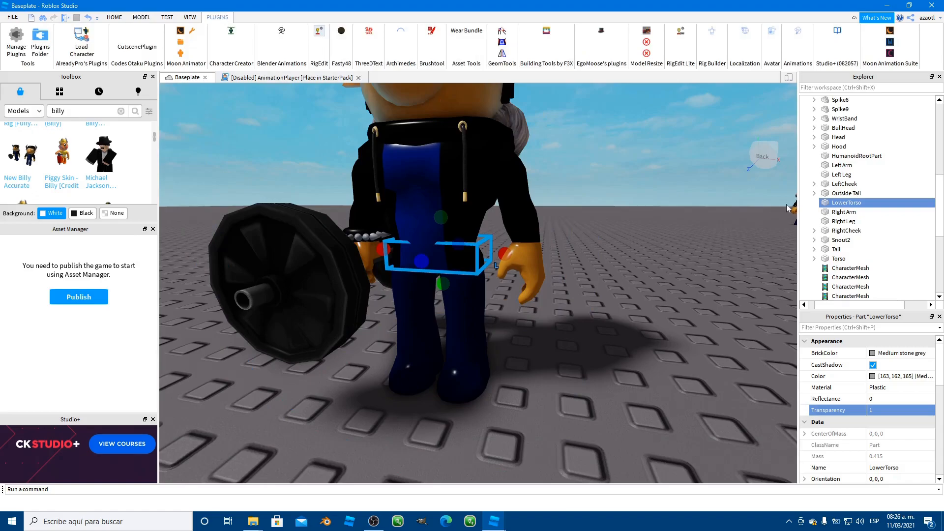
scroll(863, 175, up, 7)
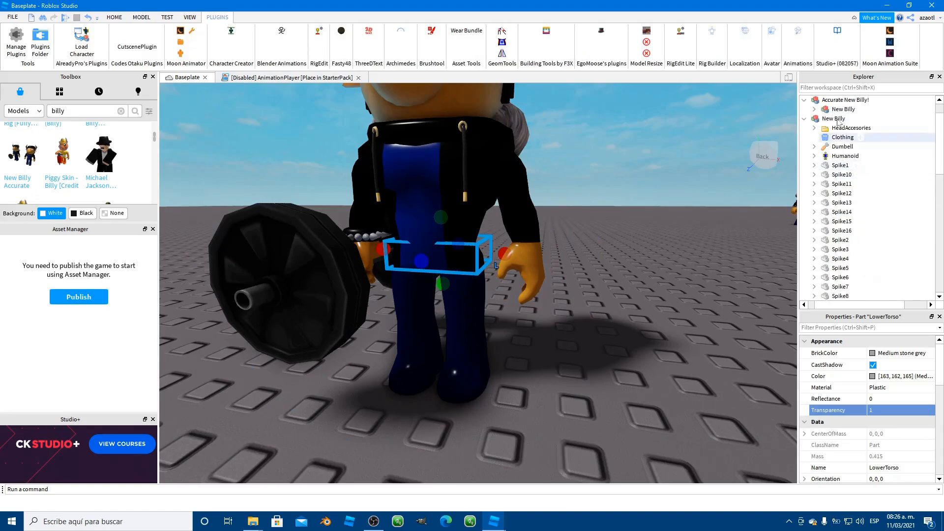
click(834, 119)
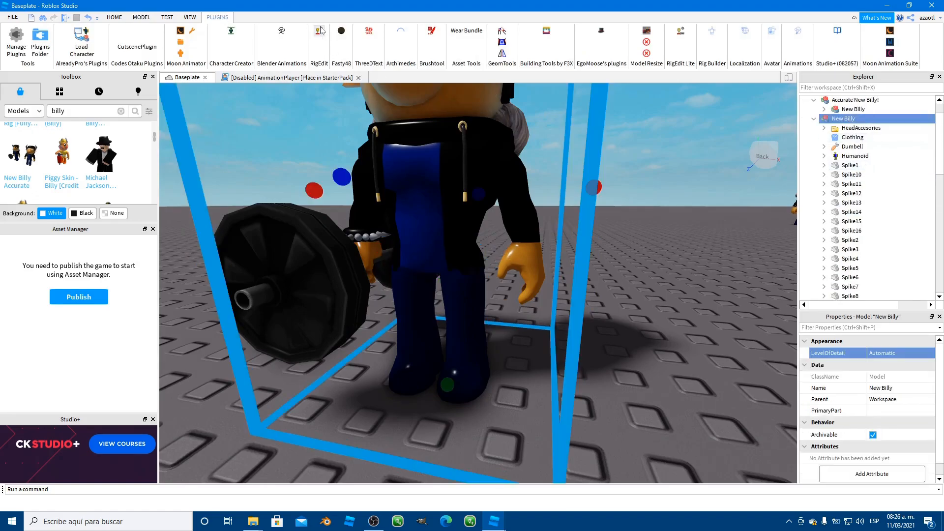
click(320, 31)
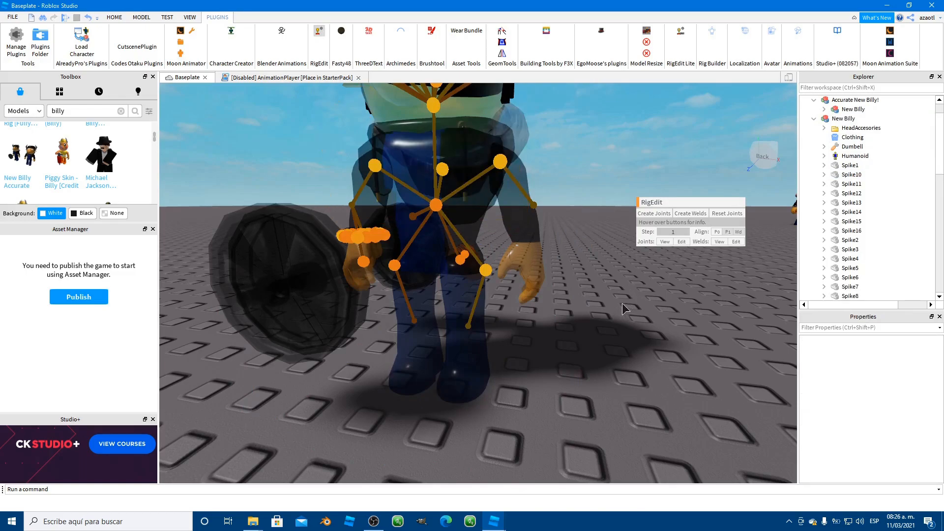
scroll(622, 307, down, 5)
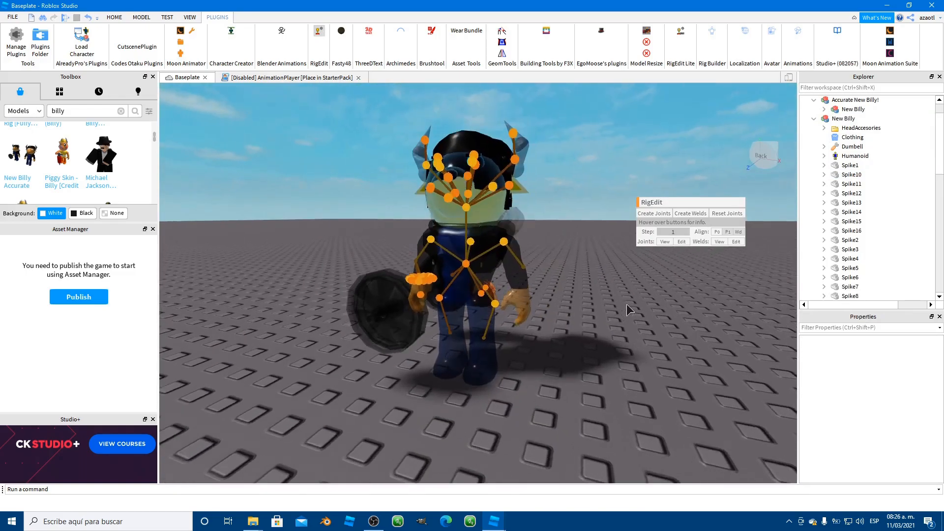
scroll(626, 304, up, 1)
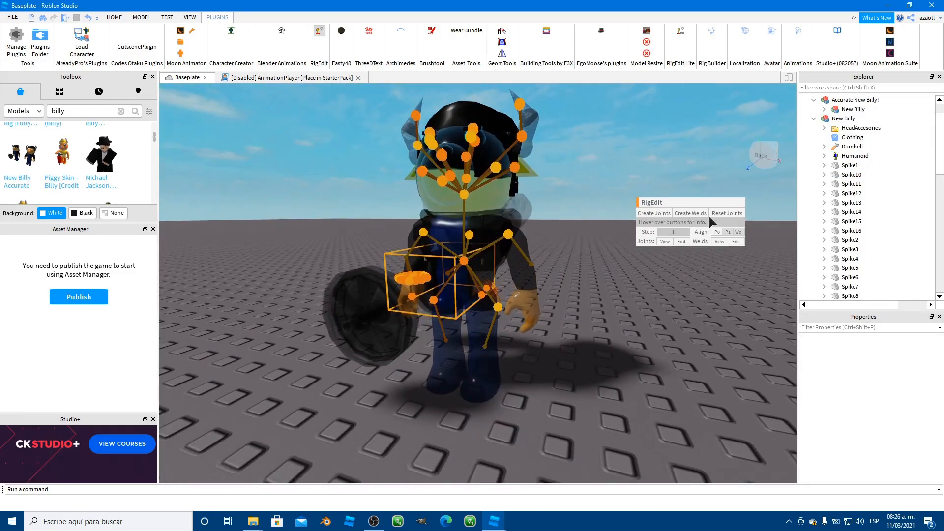
Step: Create a joint from New Billy's HumanoidRootPart to its LowerTorso part with RigEdit
scroll(900, 220, down, 4)
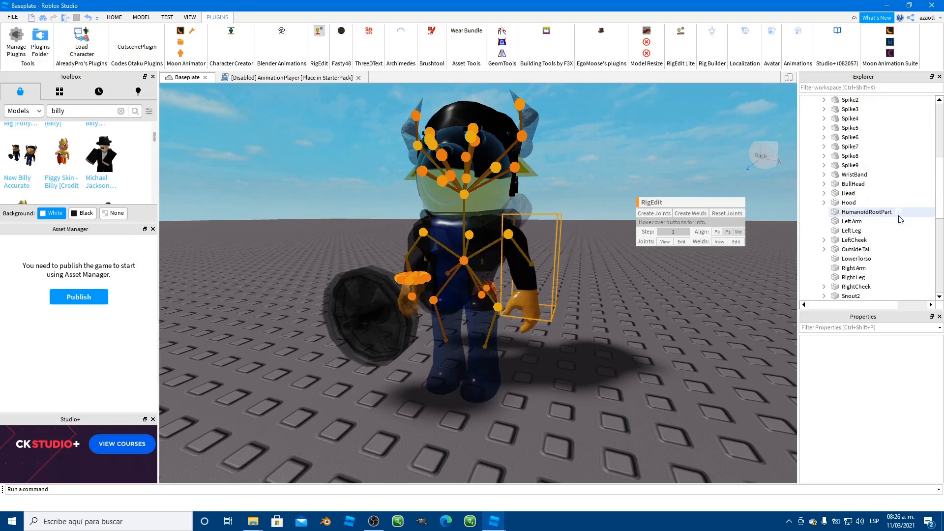
scroll(883, 239, down, 1)
click(858, 186)
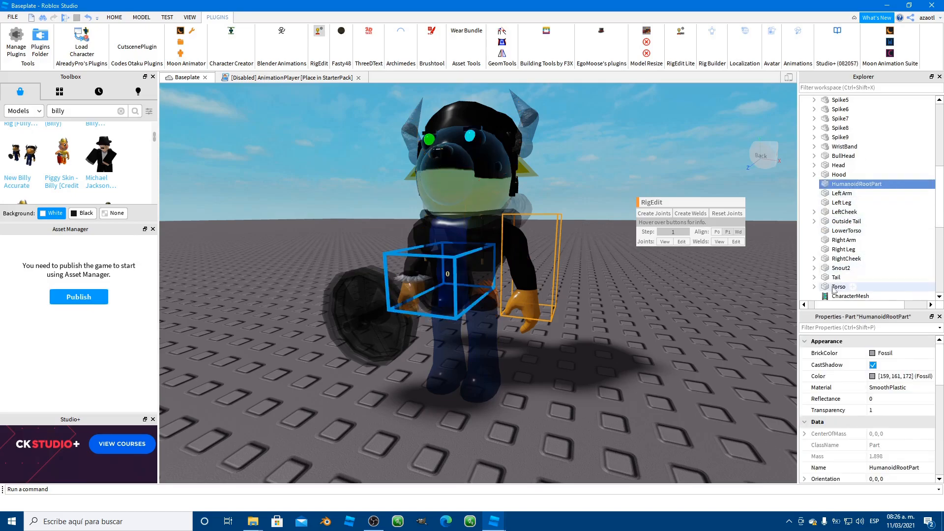
ctrl+click(836, 231)
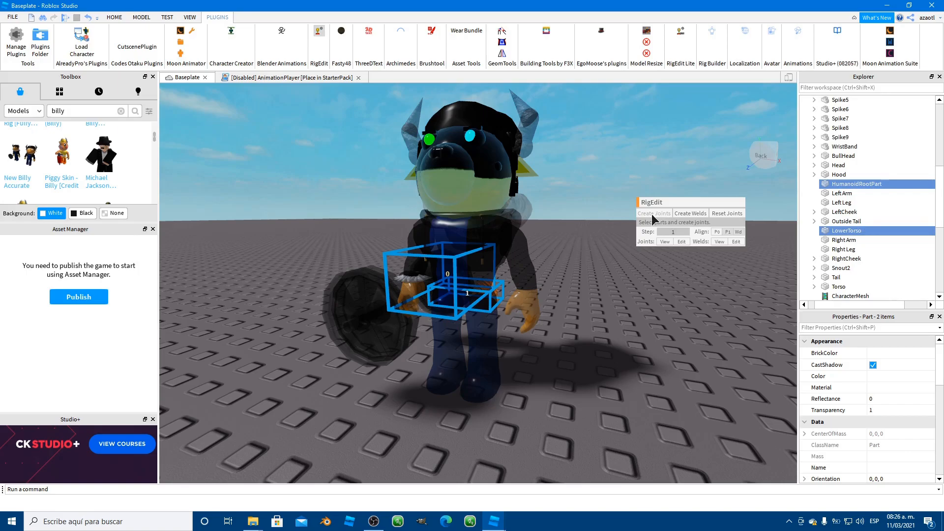
right_drag(630, 332, 629, 331)
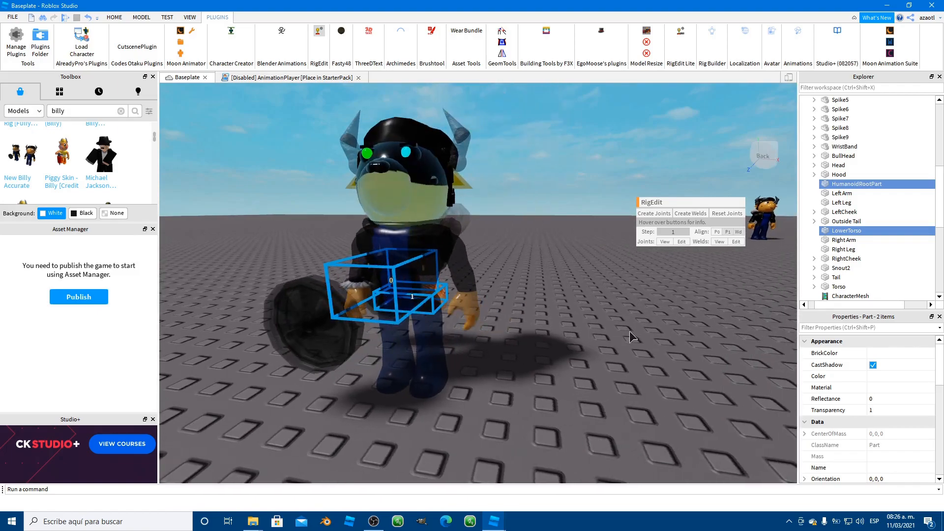
click(657, 214)
right_drag(586, 345, 583, 346)
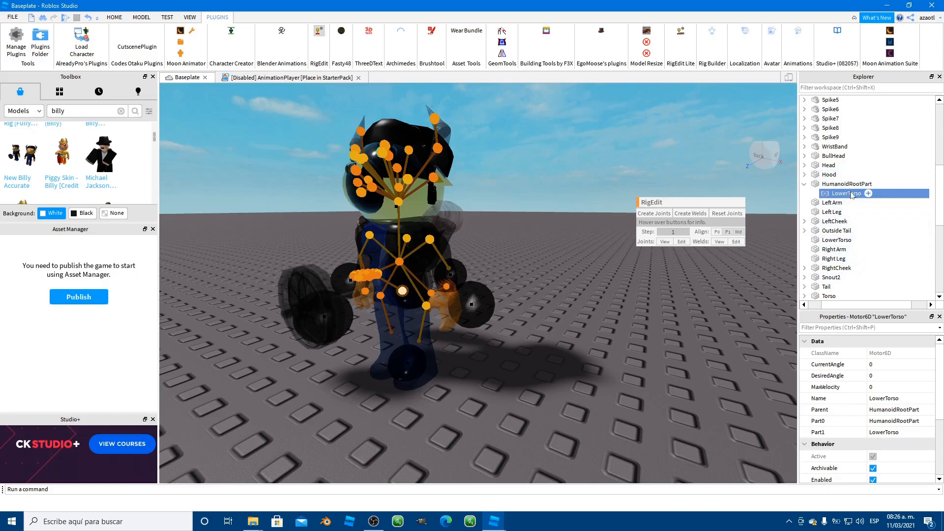
Step: Create a joint from the LowerTorso part to the Torso part
click(846, 239)
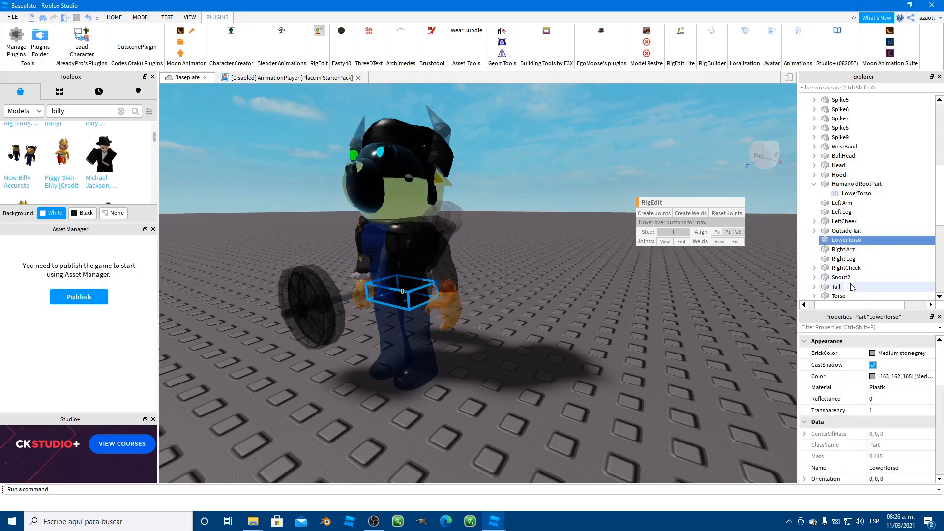
scroll(852, 287, down, 1)
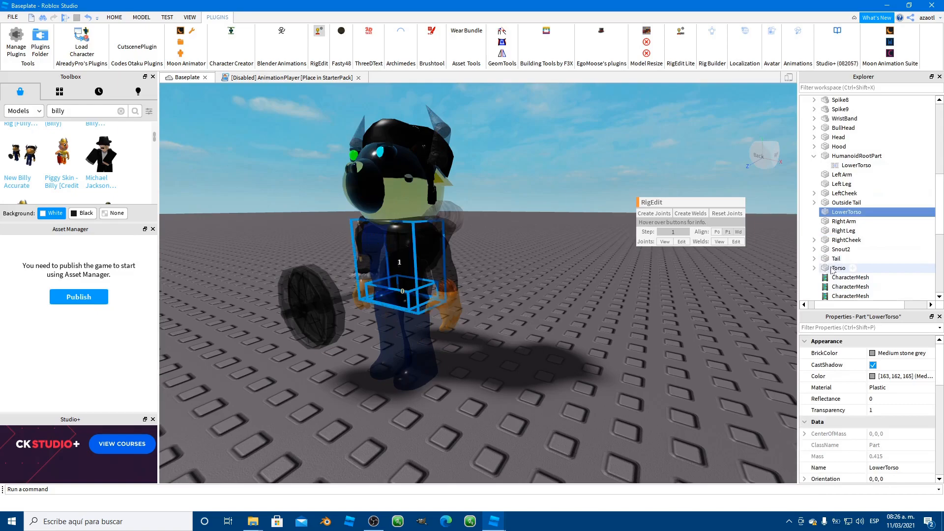
ctrl+click(838, 268)
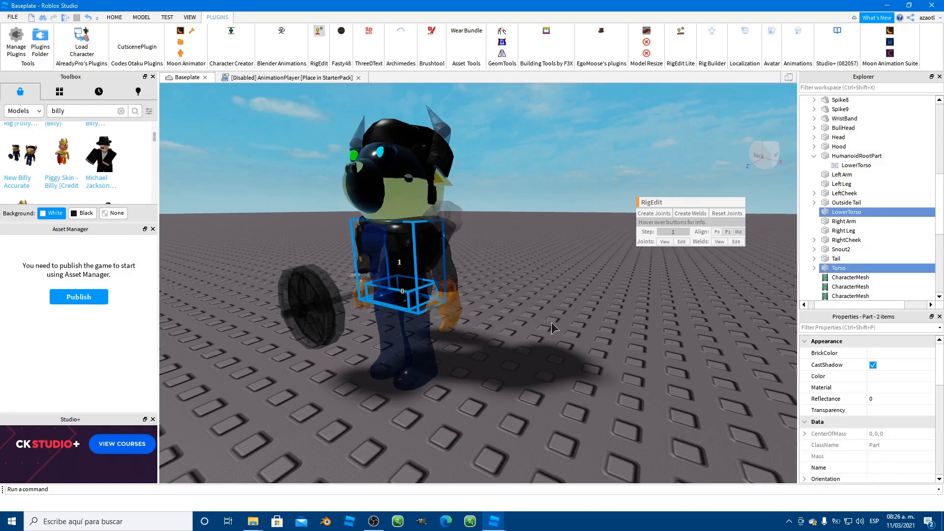
click(652, 212)
Step: Lower the Motor6D named Joint under the Torso part to the character's waist, using a RigEdit step of .01
scroll(536, 299, up, 3)
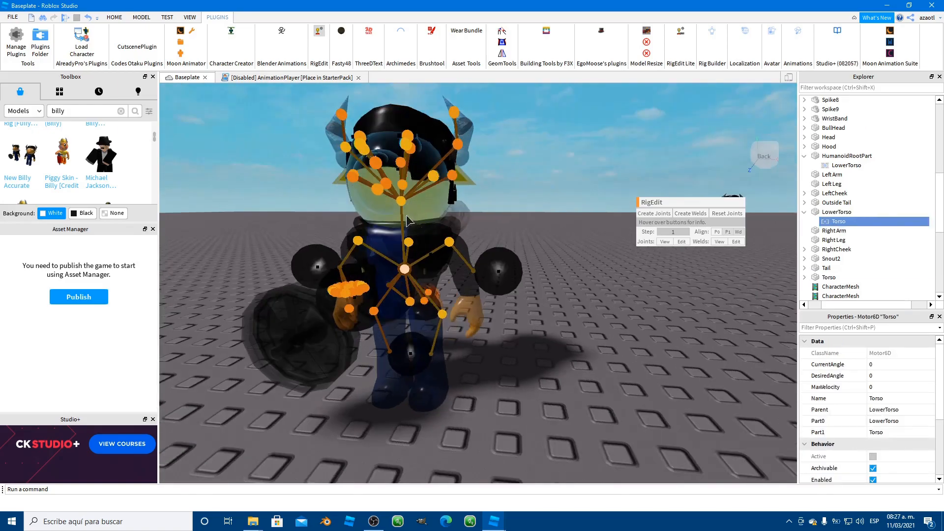
right_drag(464, 369, 464, 369)
key(s)
key(q)
key(q)
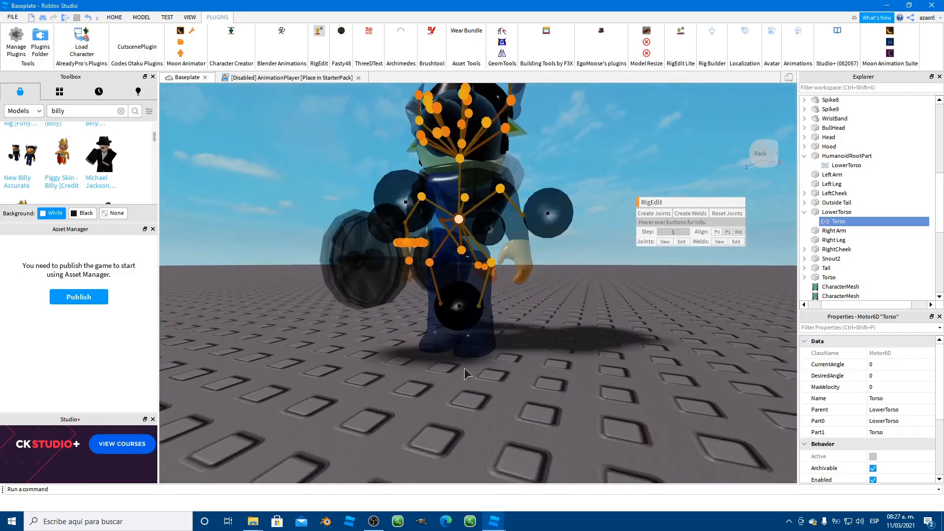
click(458, 222)
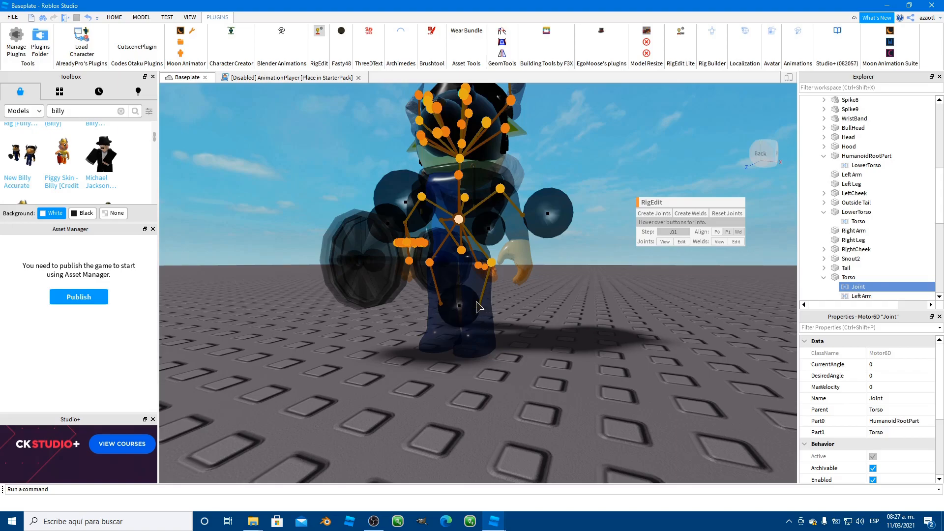
drag(462, 306, 470, 334)
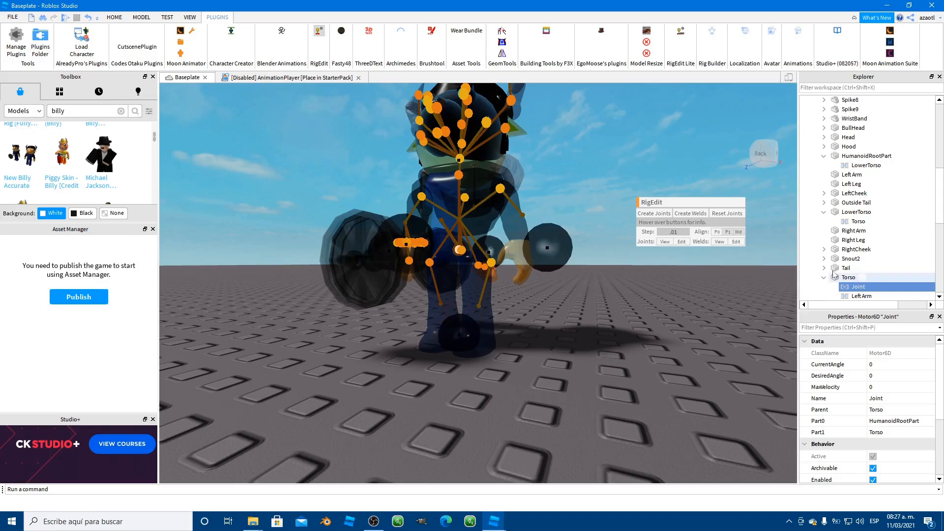
Step: Leave RigEdit and delete the Motor6D named Joint from the Torso part
scroll(865, 278, down, 1)
scroll(865, 278, down, 1)
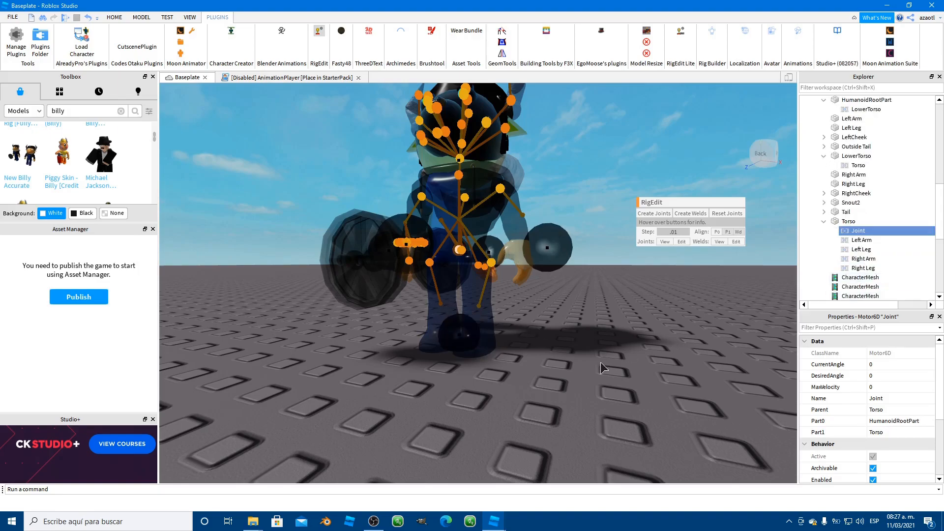
click(601, 362)
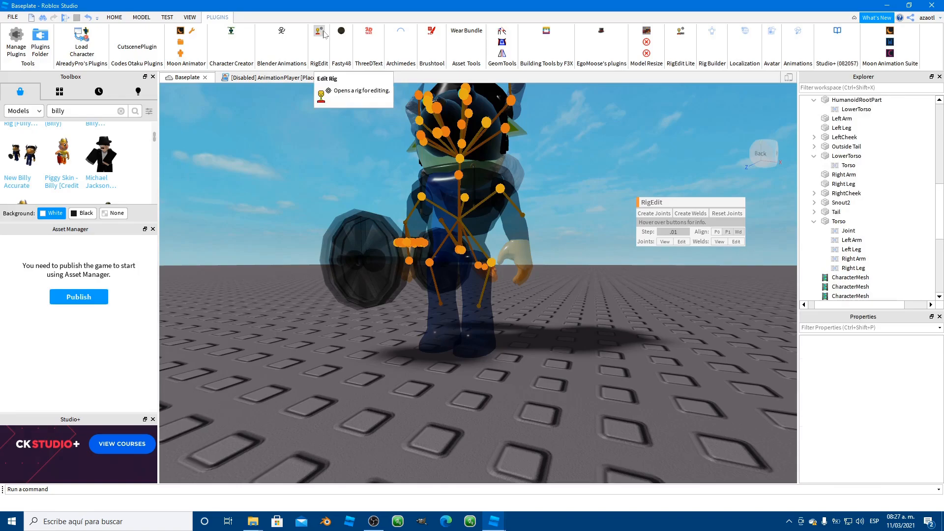
click(323, 33)
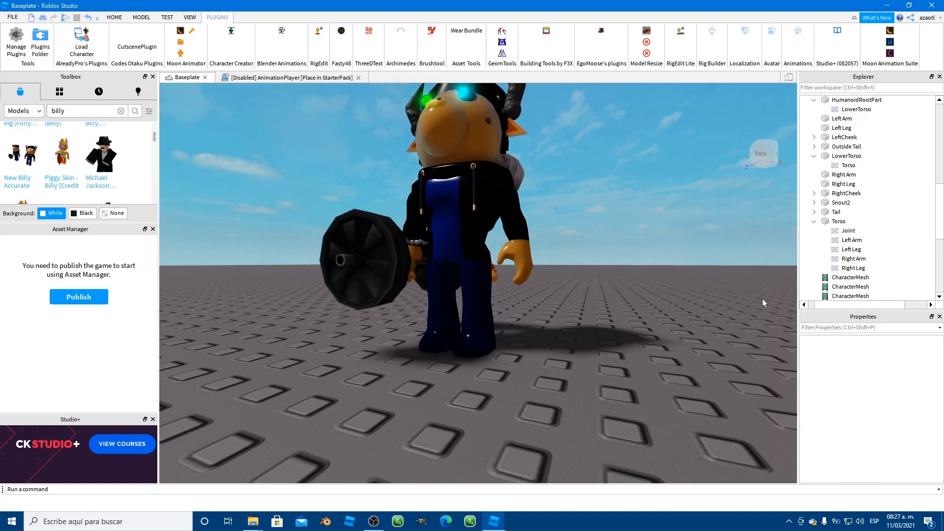
click(849, 231)
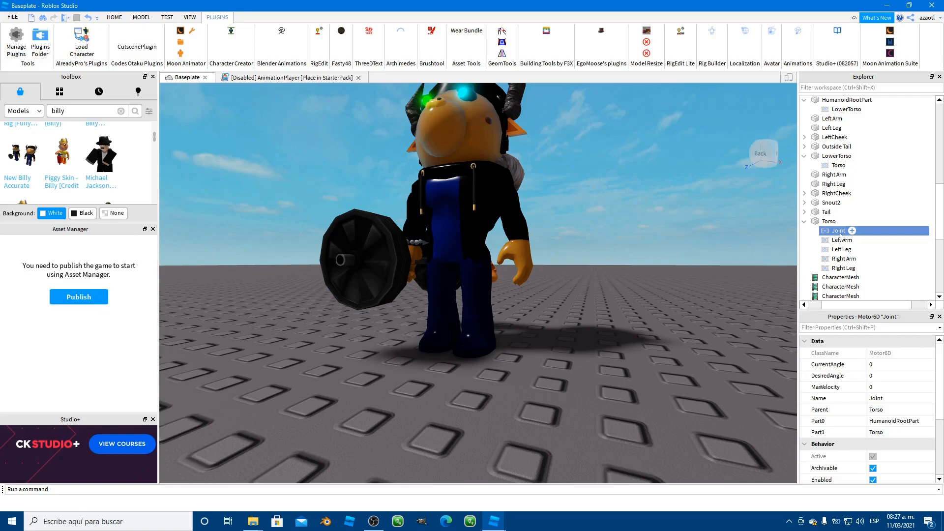
key(Delete)
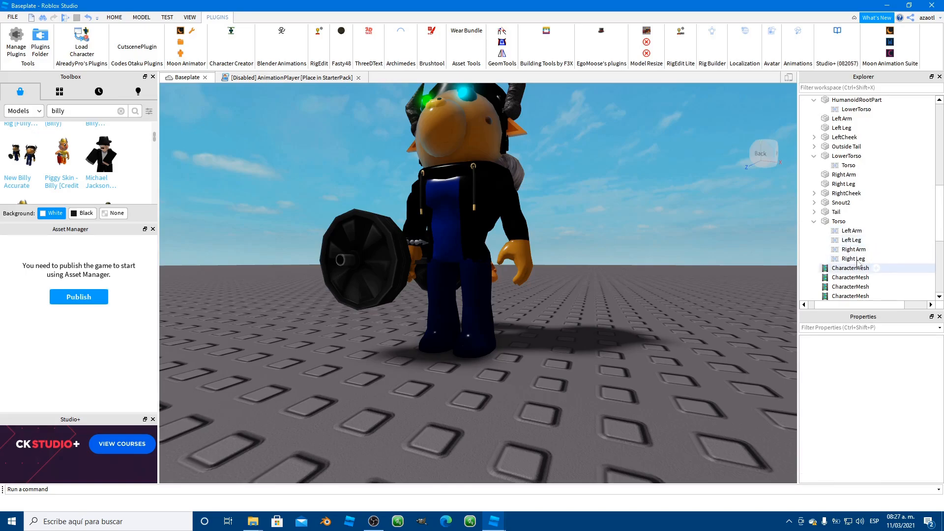
click(852, 241)
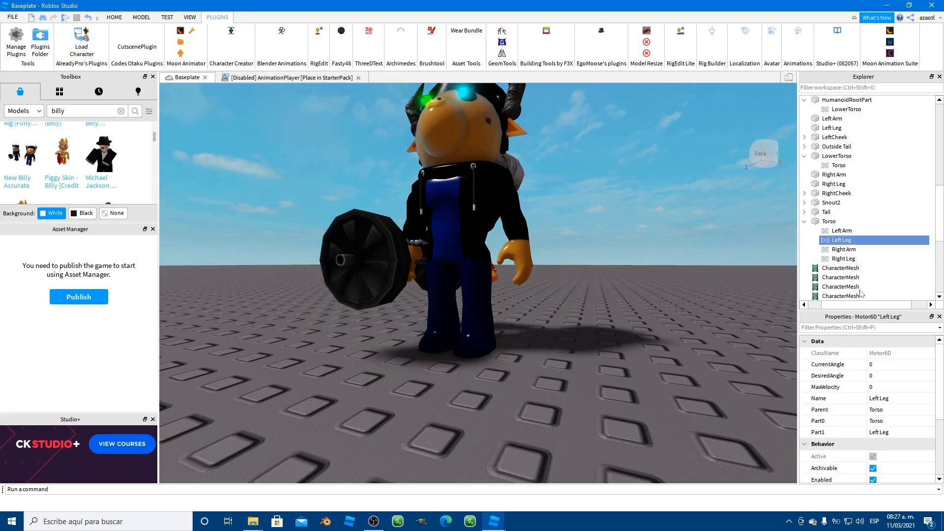
ctrl+click(849, 261)
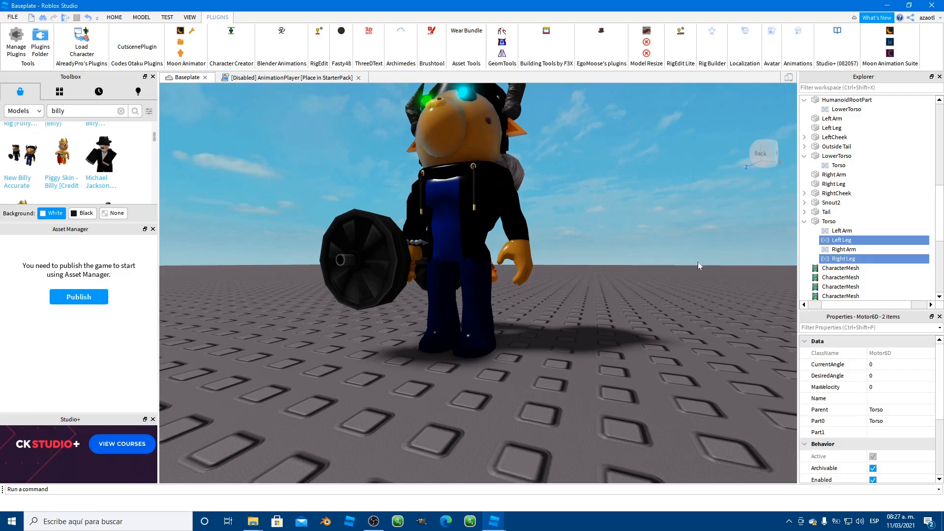
Step: Create an Untitled Animation Clip for New Billy in the Animation Editor and add tracks for all its parts
click(476, 231)
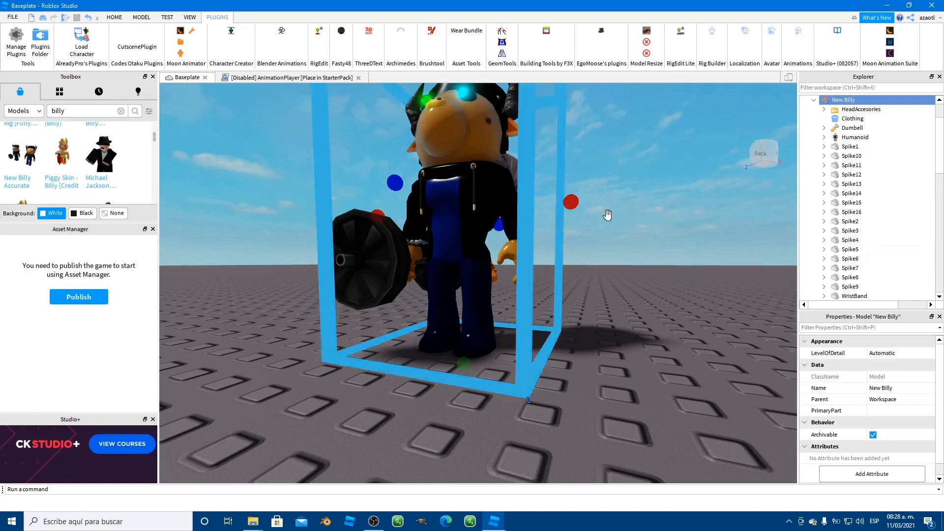
click(796, 32)
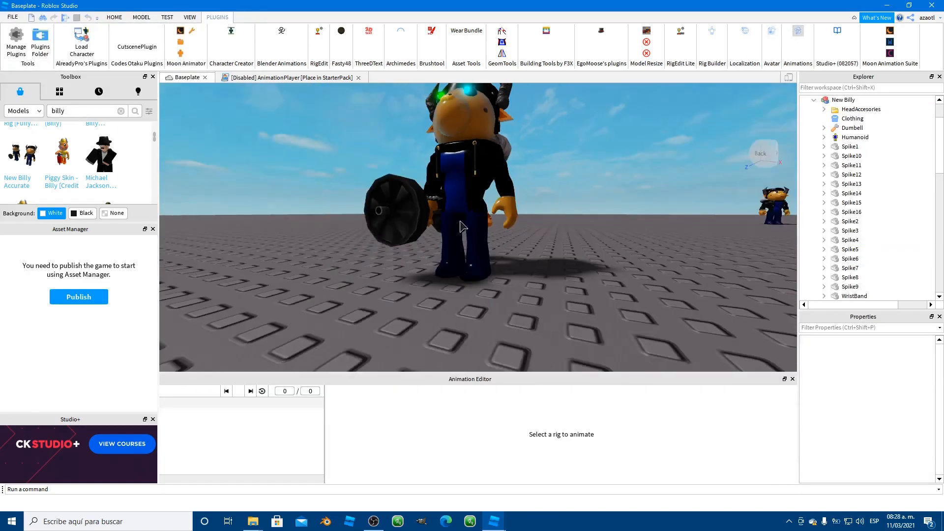
click(472, 183)
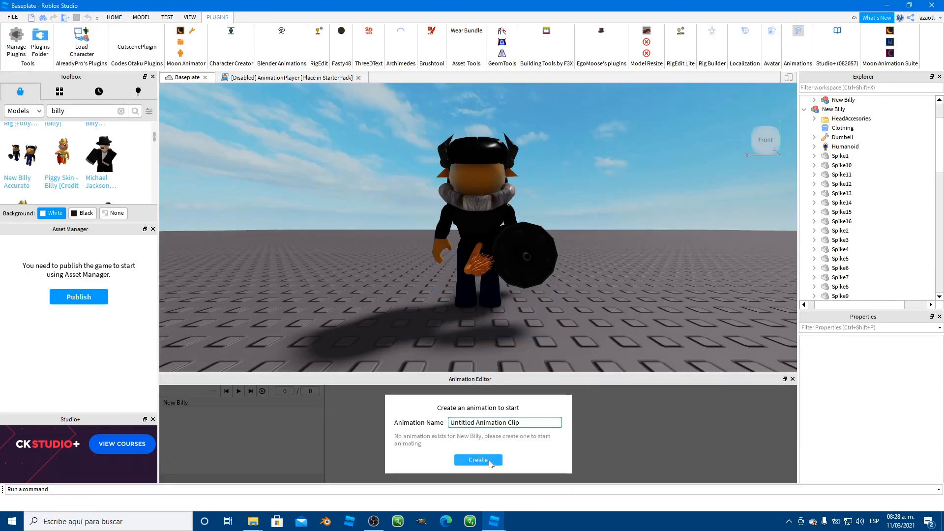
right_drag(353, 285, 352, 283)
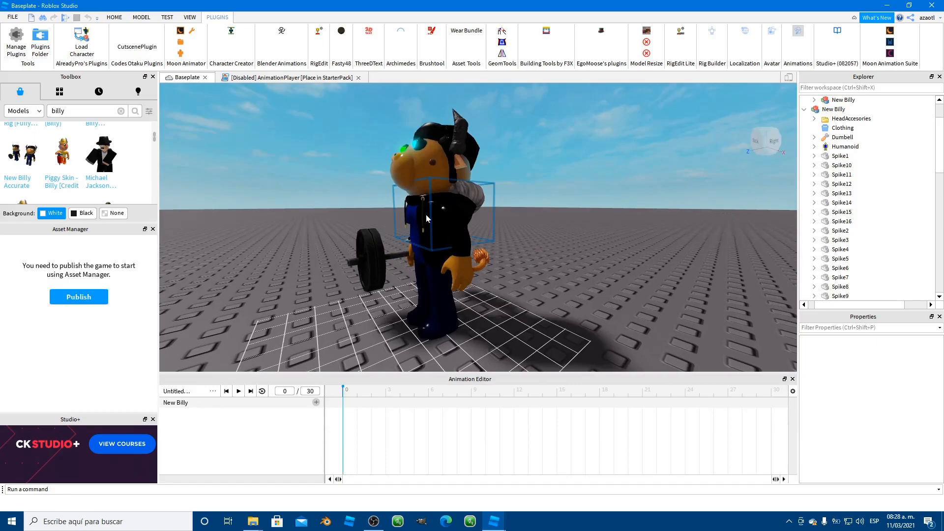
click(316, 402)
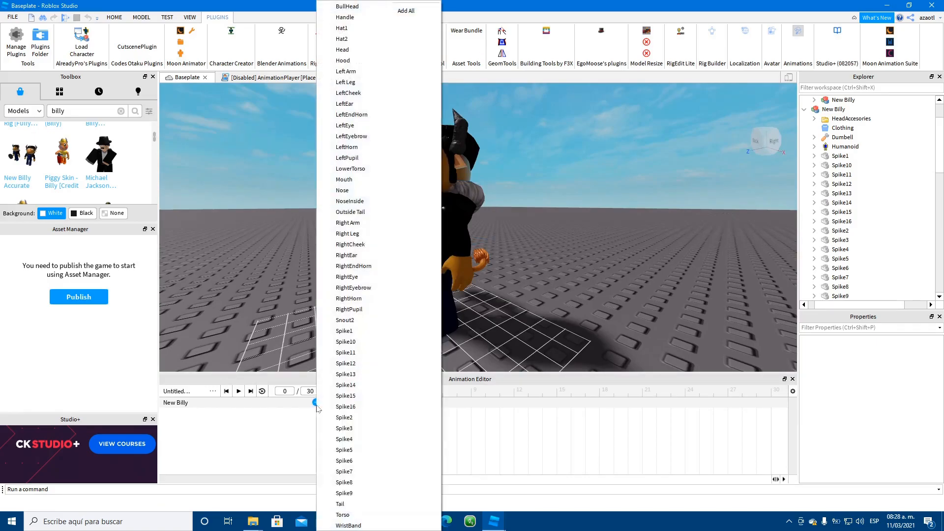
click(413, 12)
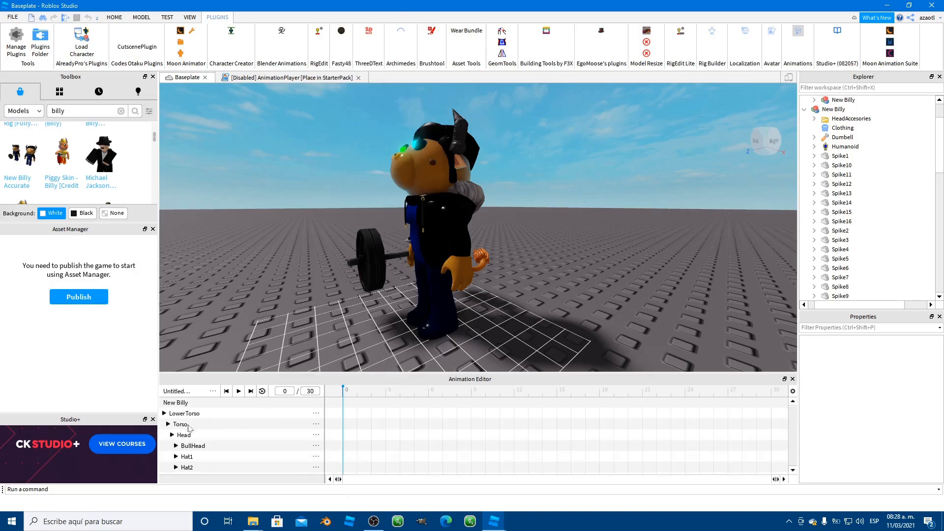
Step: Test-rotate the Torso around its joint in the animation and undo the rotation
click(181, 424)
drag(277, 195, 336, 214)
key(ctrl+z)
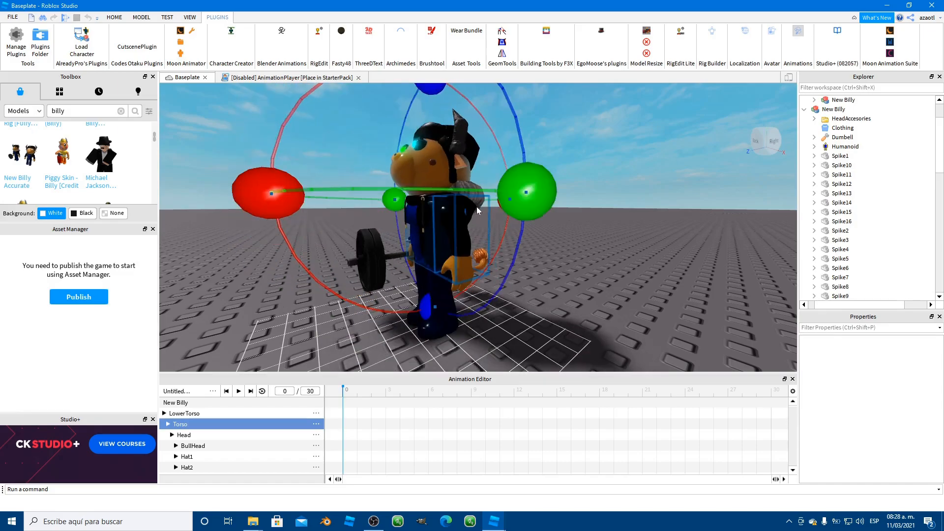
Step: Close the Animation Editor and locate the joints under New Billy's Torso part
click(797, 33)
scroll(864, 240, down, 3)
scroll(864, 240, down, 4)
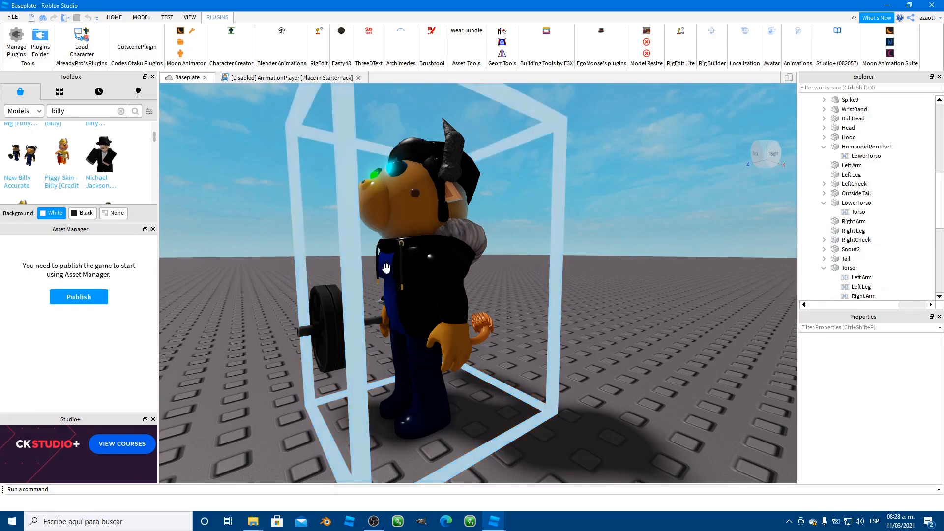
Step: Delete the Left Leg and Right Leg Motor6D joints from New Billy's Torso part
scroll(861, 243, down, 3)
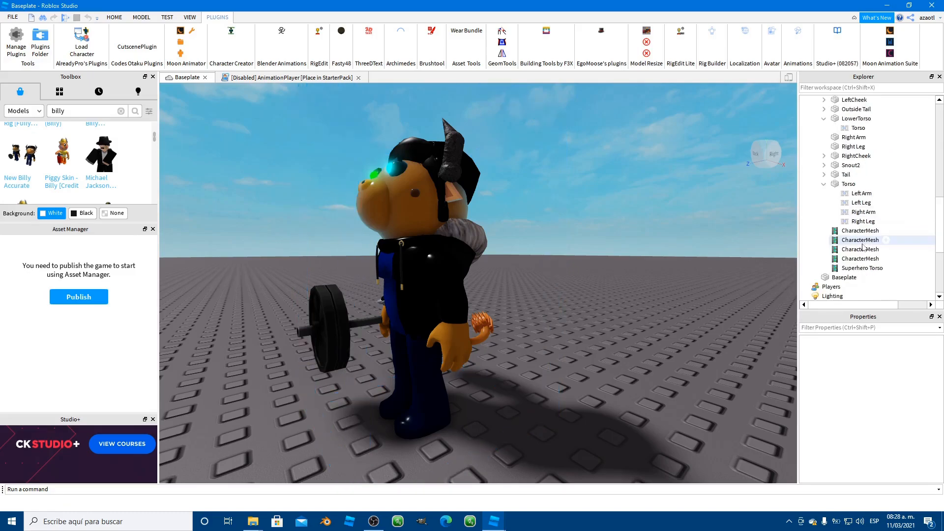
click(865, 204)
ctrl+click(863, 221)
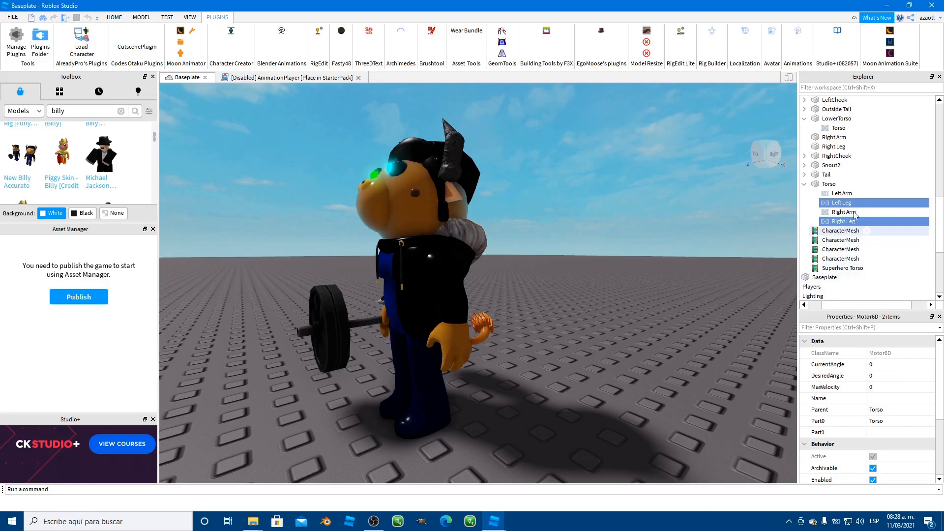
key(Delete)
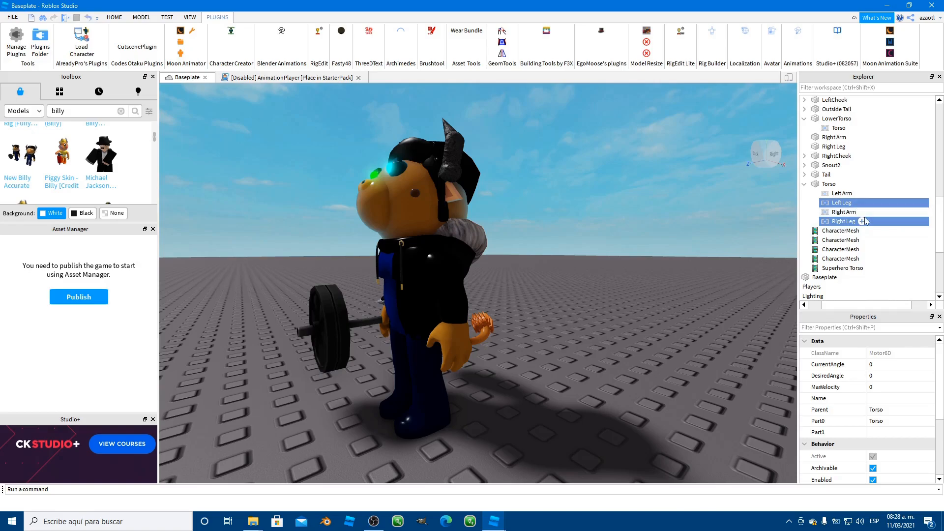
Step: Start RigEdit on New Billy and create a joint from the LowerTorso part to the Left Leg part
click(434, 233)
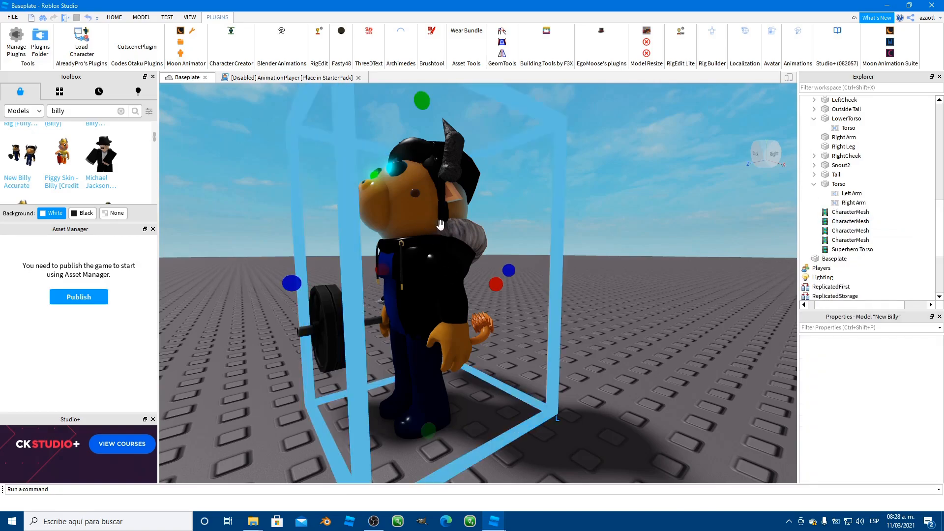
click(318, 31)
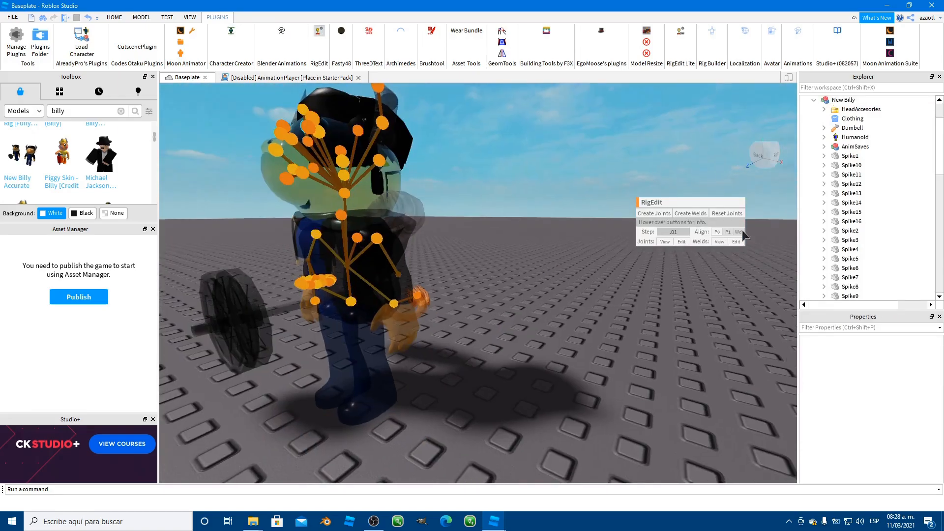
scroll(865, 255, down, 4)
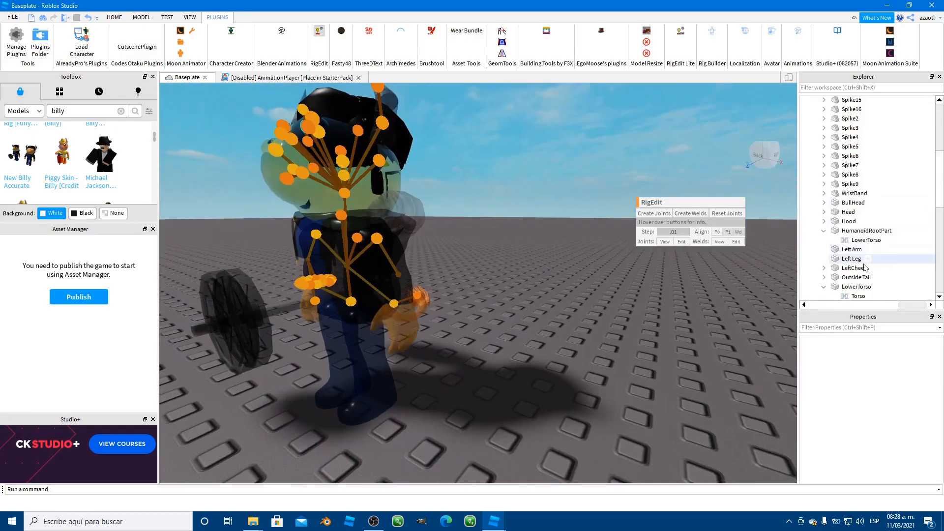
click(865, 286)
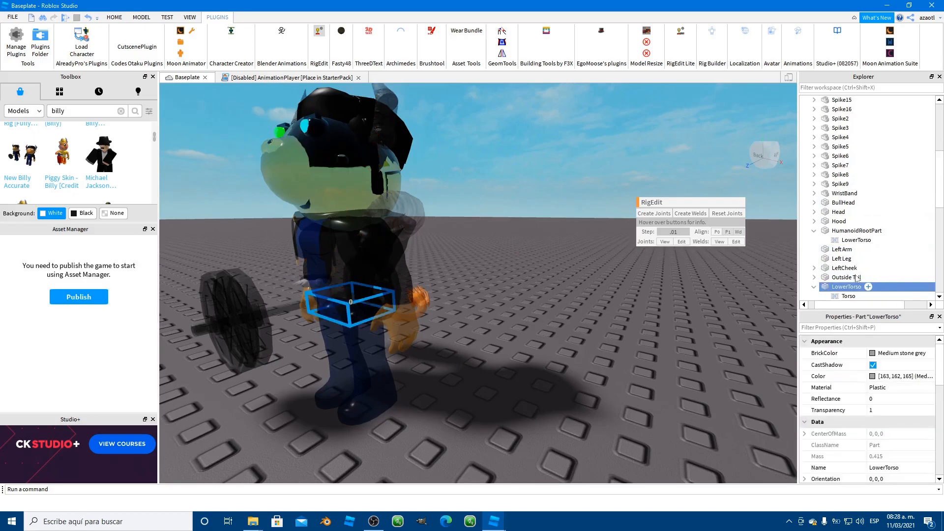
ctrl+click(842, 258)
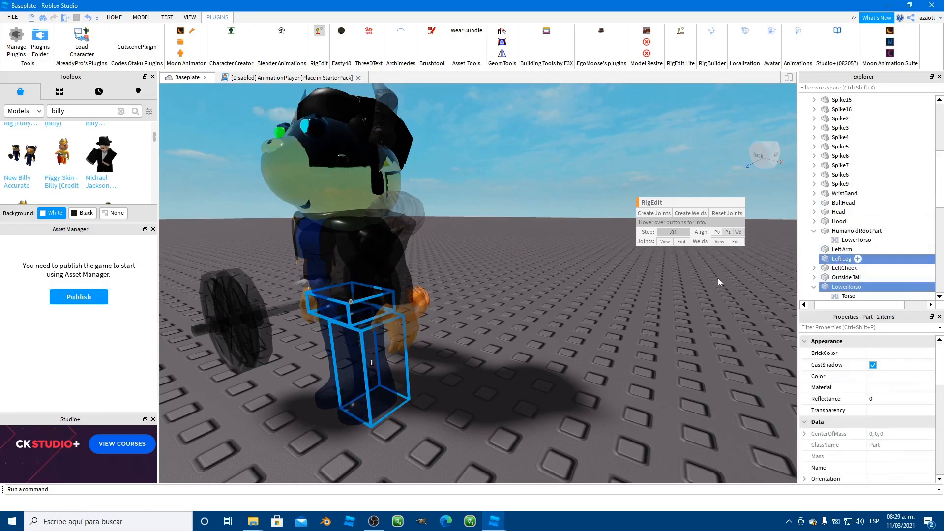
click(657, 213)
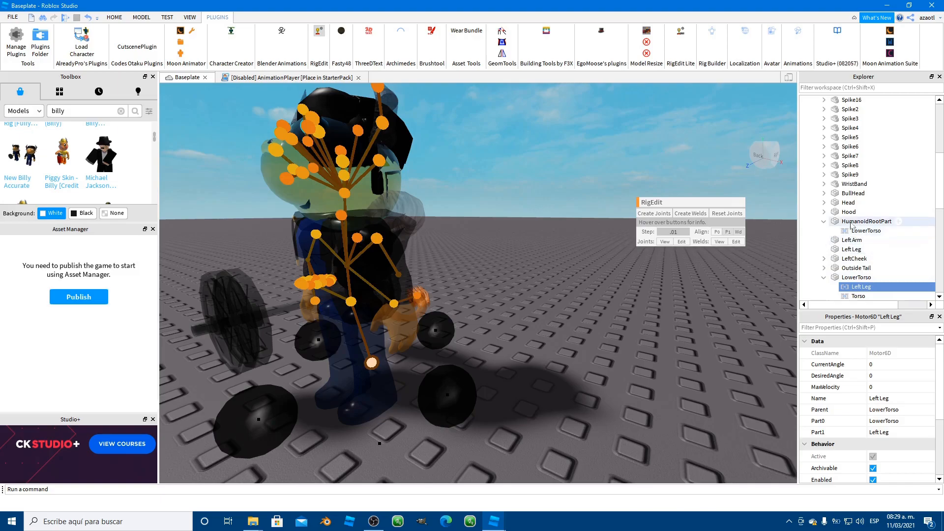
Step: Create a second joint from the LowerTorso part to the Right Leg part
click(854, 278)
scroll(848, 265, down, 3)
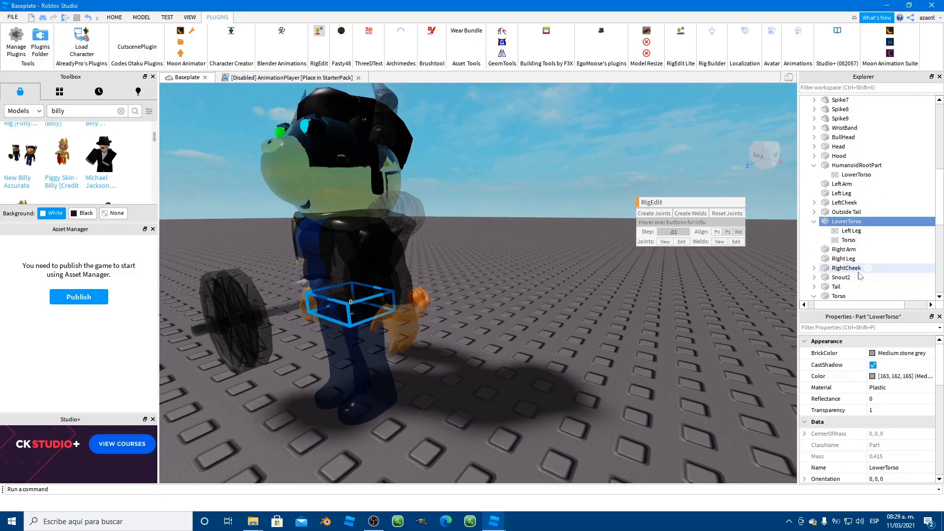
ctrl+click(843, 231)
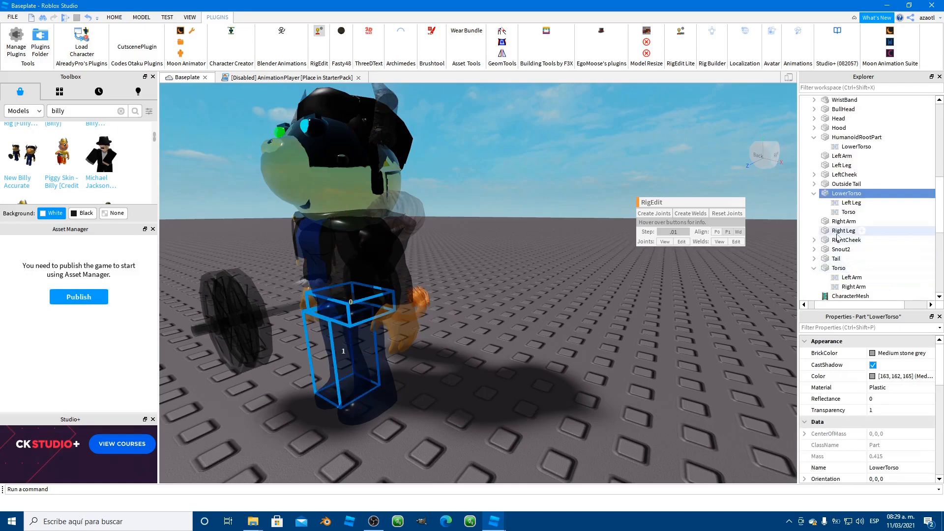
click(659, 215)
Step: Select both the Left Leg and Right Leg joints under LowerTorso and raise them together to the tops of the legs
scroll(490, 359, up, 5)
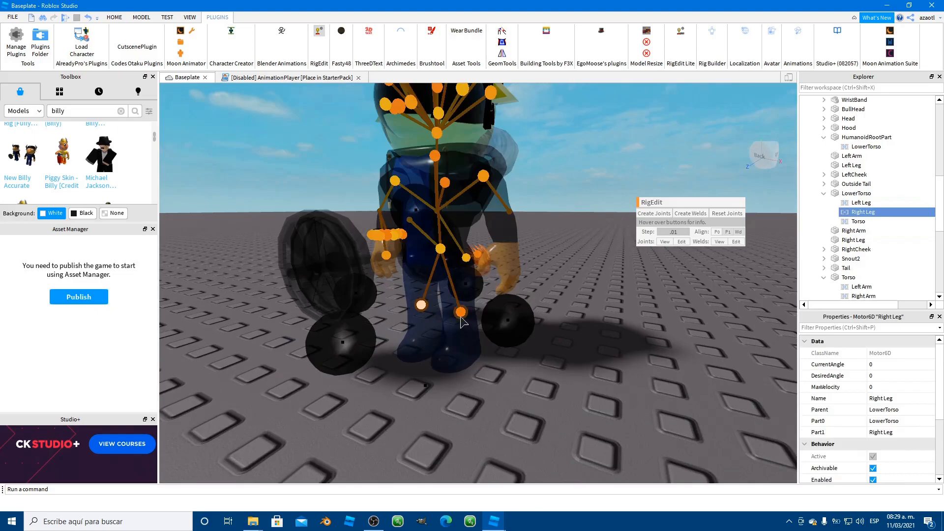
ctrl+click(461, 314)
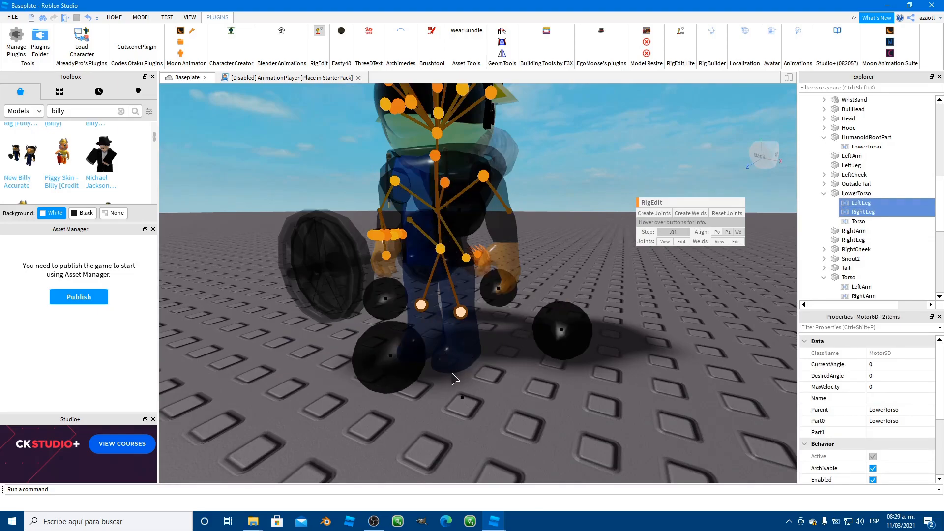
click(455, 357)
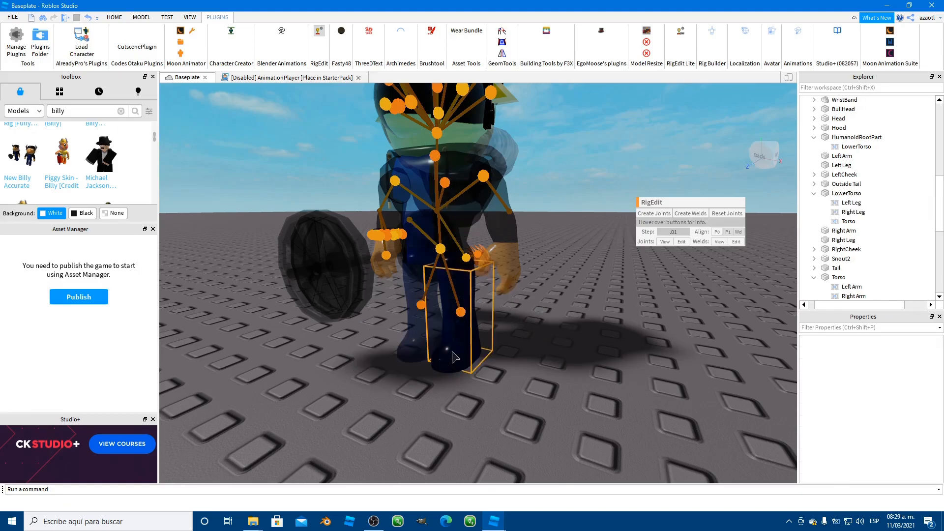
click(422, 307)
ctrl+click(461, 314)
right_drag(477, 357, 477, 358)
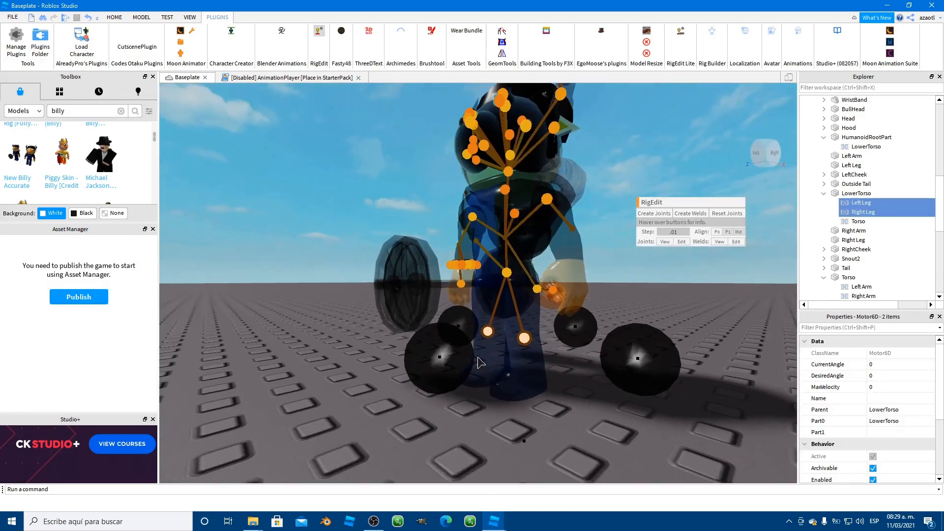
click(504, 303)
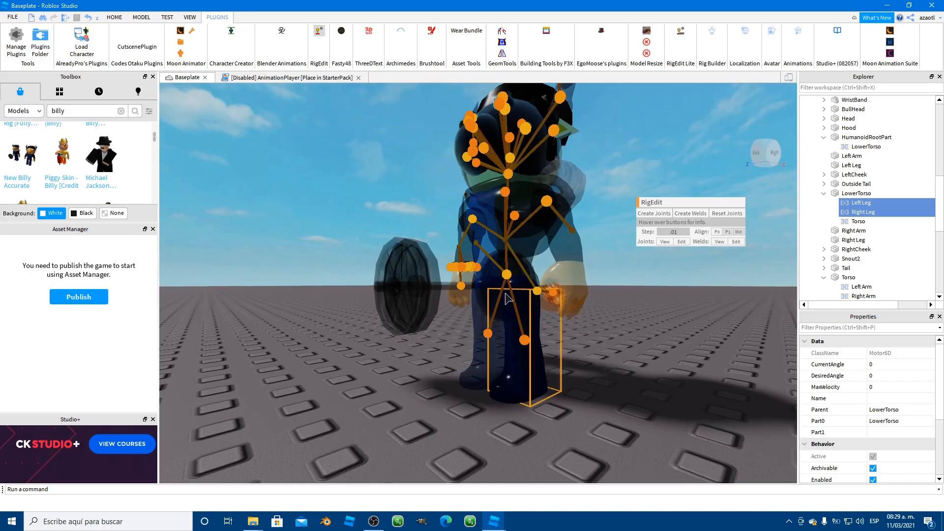
click(488, 340)
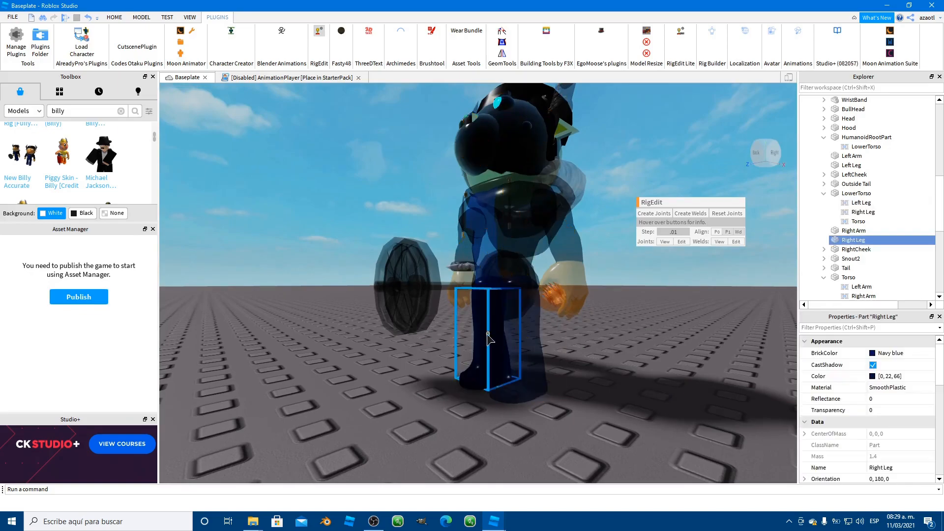
click(488, 340)
click(488, 337)
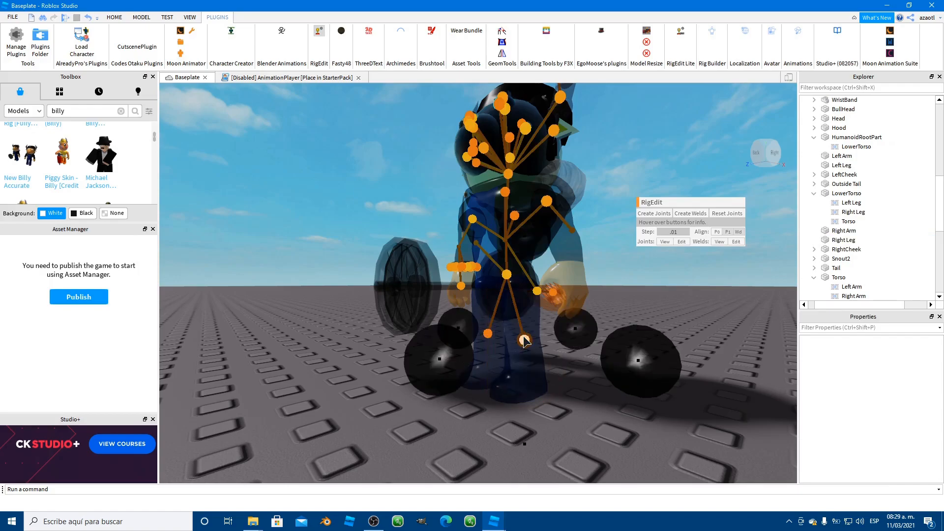
shift+click(524, 339)
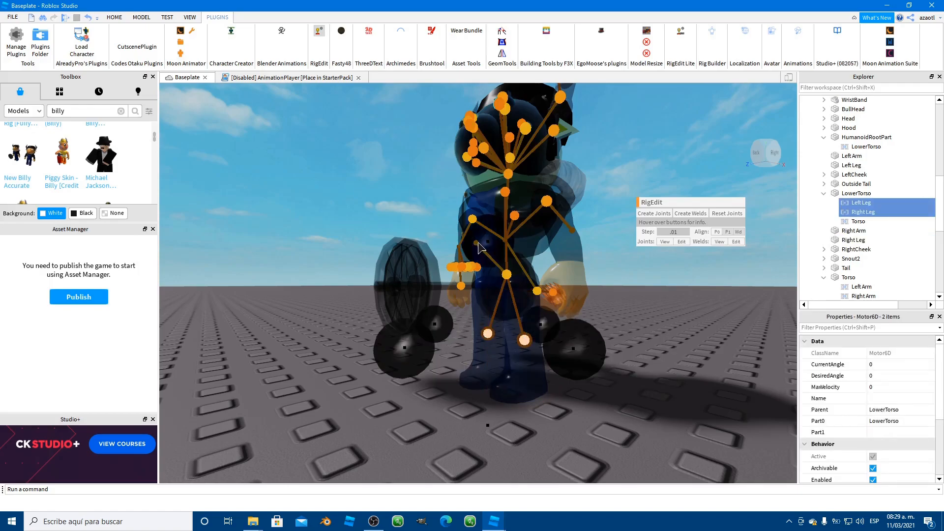
drag(484, 230, 486, 198)
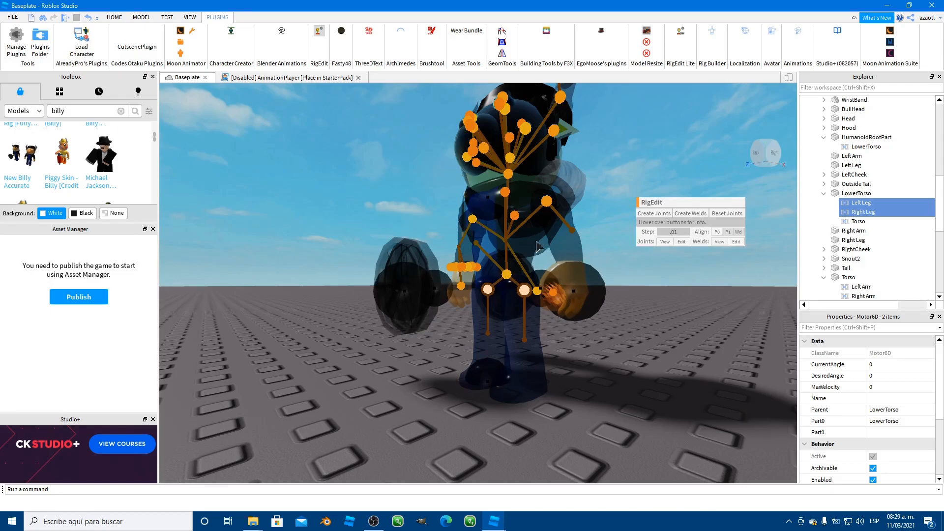
Step: Inspect the placement of the two leg joints from the character's front and side, and leave RigEdit
right_drag(530, 344, 536, 350)
key(e)
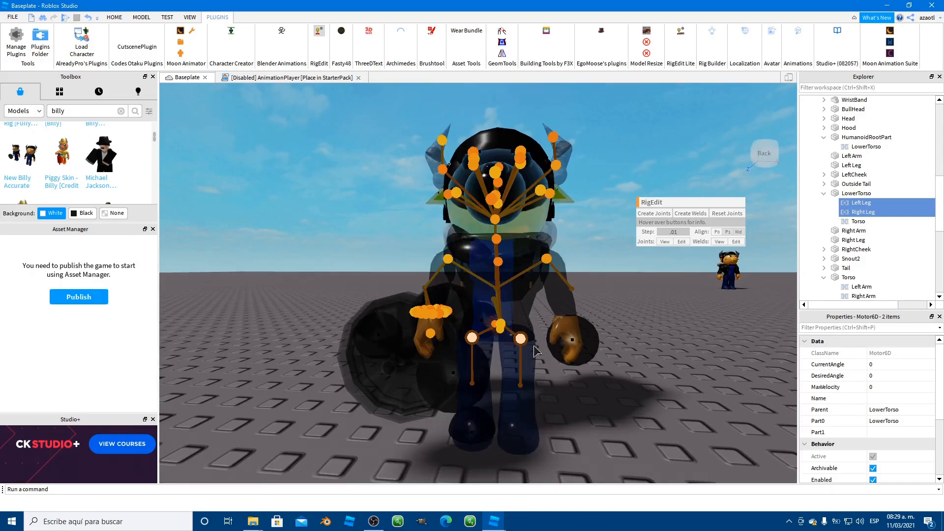
key(e)
key(d)
key(q)
key(e)
key(q)
right_drag(533, 345, 534, 345)
key(d)
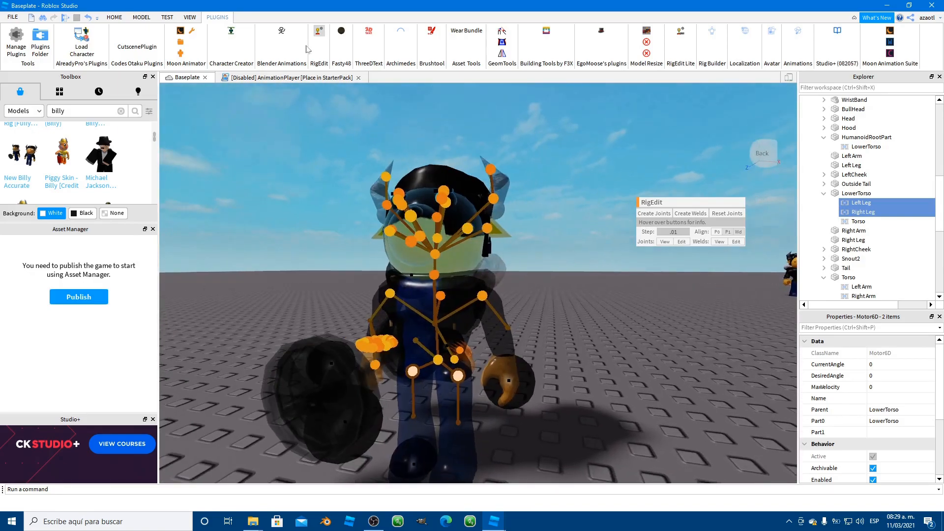
click(319, 31)
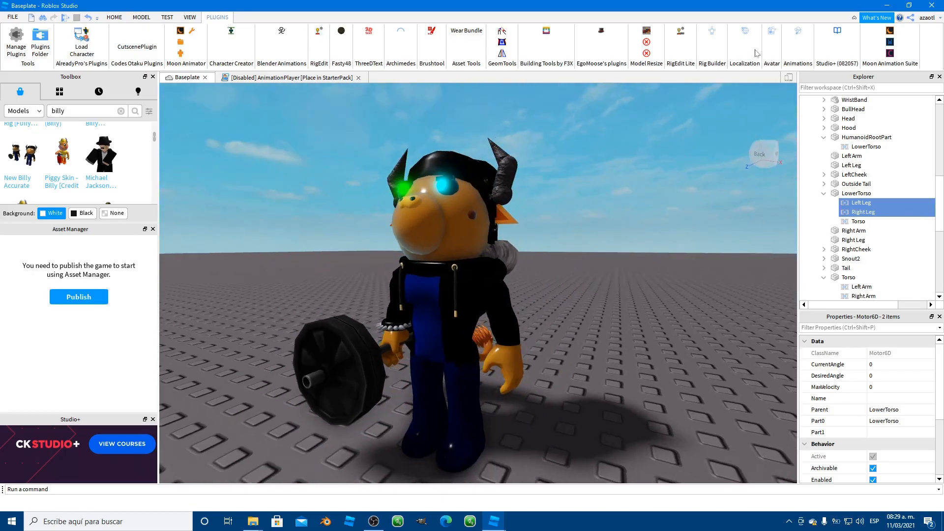
Step: Test-rotate New Billy's Torso in the Animation Editor to check its joint, and close the editor
click(798, 32)
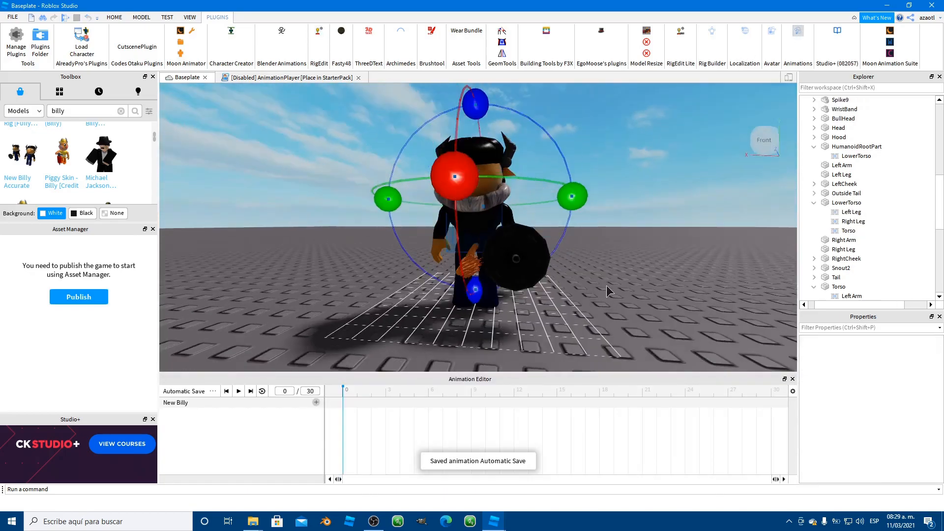
key(d)
right_drag(597, 285, 611, 286)
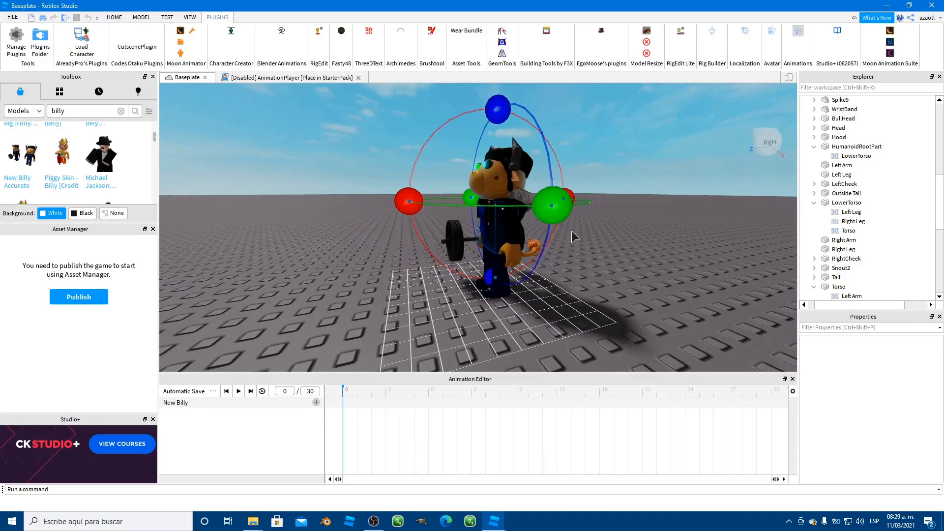
mouse_move(408, 202)
mouse_down()
mouse_move(488, 142)
mouse_move(555, 171)
mouse_move(497, 120)
mouse_move(512, 129)
mouse_move(567, 244)
mouse_move(411, 154)
mouse_move(535, 230)
mouse_move(423, 154)
mouse_move(496, 116)
mouse_move(437, 235)
mouse_move(502, 154)
mouse_move(529, 246)
mouse_move(432, 241)
mouse_move(402, 164)
mouse_move(442, 135)
mouse_move(502, 150)
mouse_move(418, 191)
mouse_move(427, 239)
mouse_move(430, 166)
mouse_move(477, 156)
mouse_move(406, 196)
mouse_up()
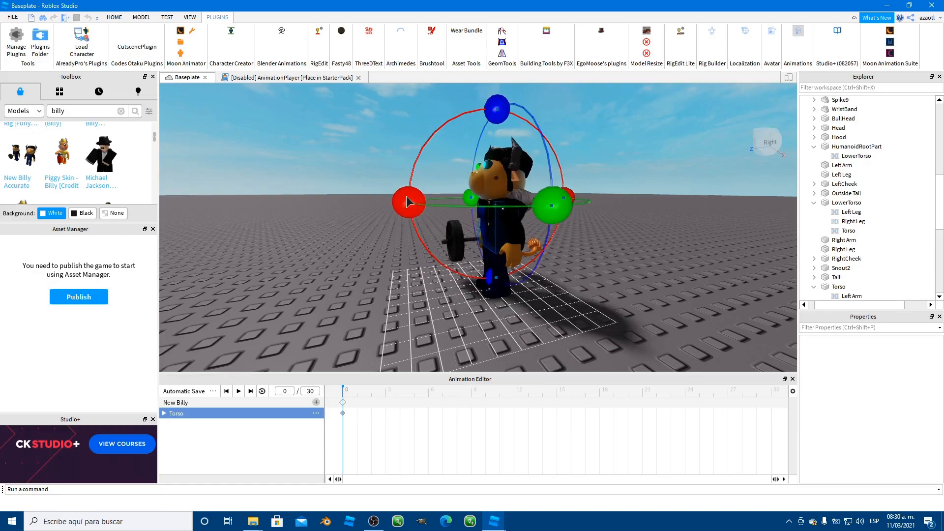
click(800, 33)
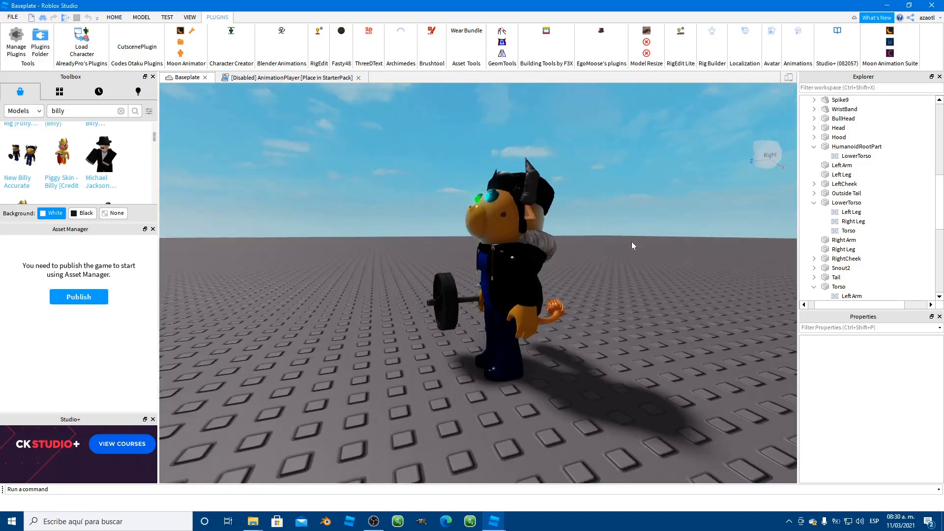
Step: Reopen RigEdit on the New Billy model to show its joints around the hips
click(487, 204)
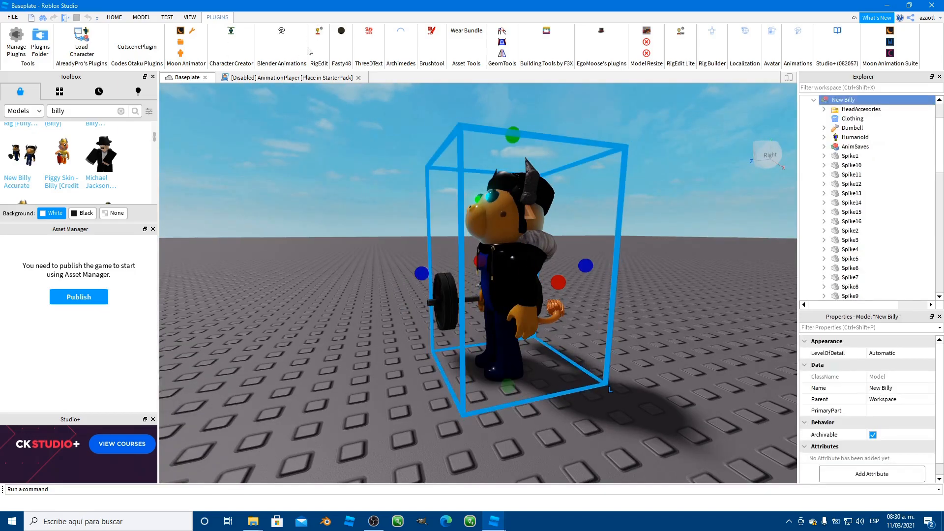
key(a)
right_drag(486, 315, 487, 315)
key(w)
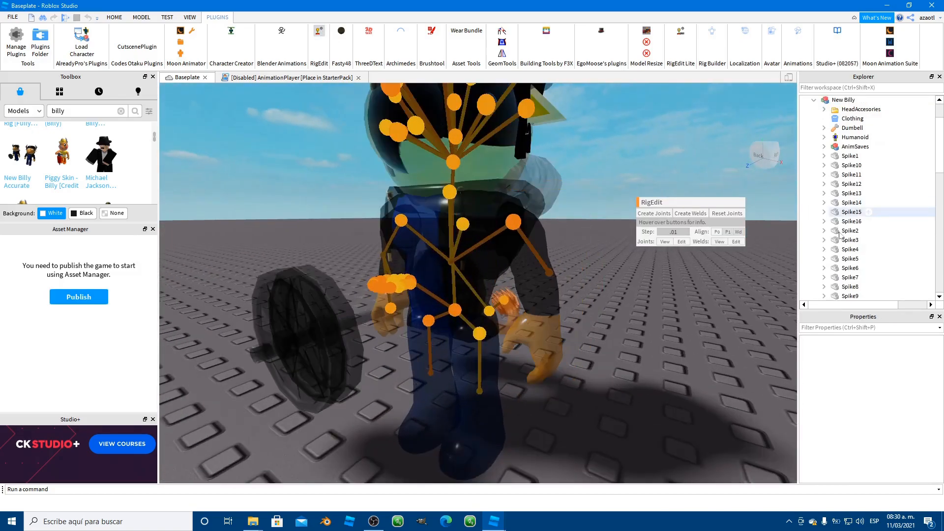
scroll(880, 246, down, 7)
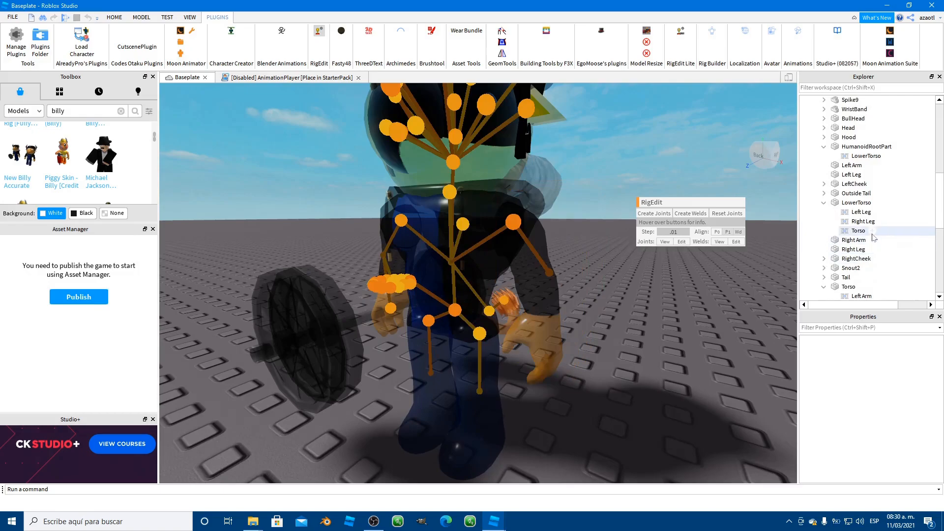
Step: Examine the bounds of the LowerTorso, Torso and Left Leg parts, and reselect the New Billy model to show its joints
click(856, 202)
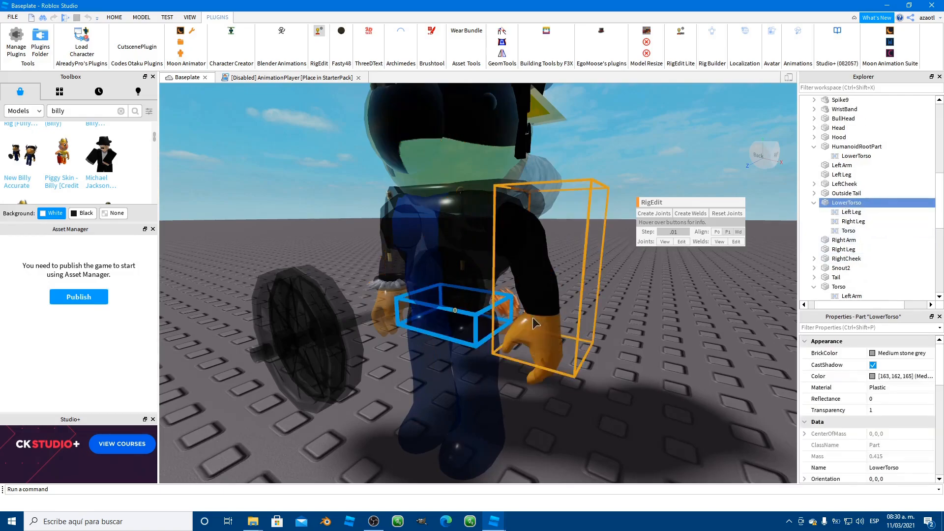
click(469, 294)
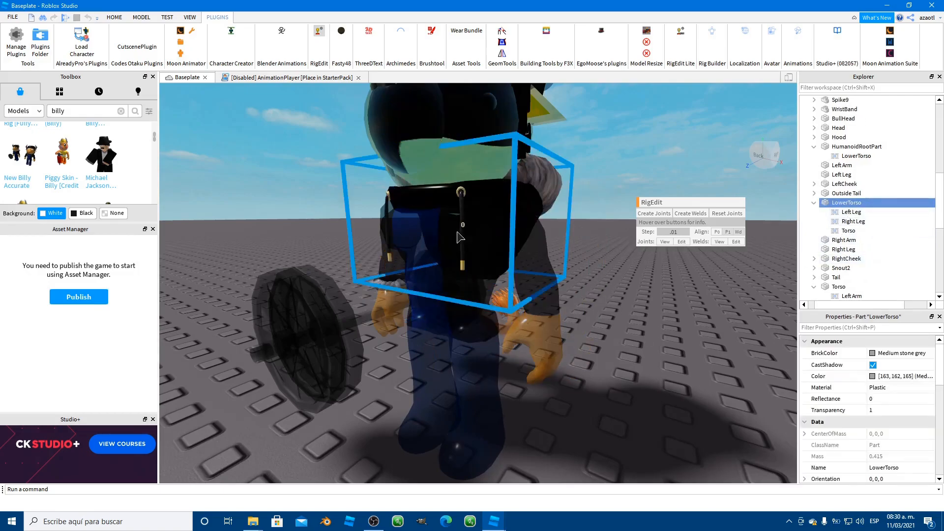
click(484, 322)
click(493, 364)
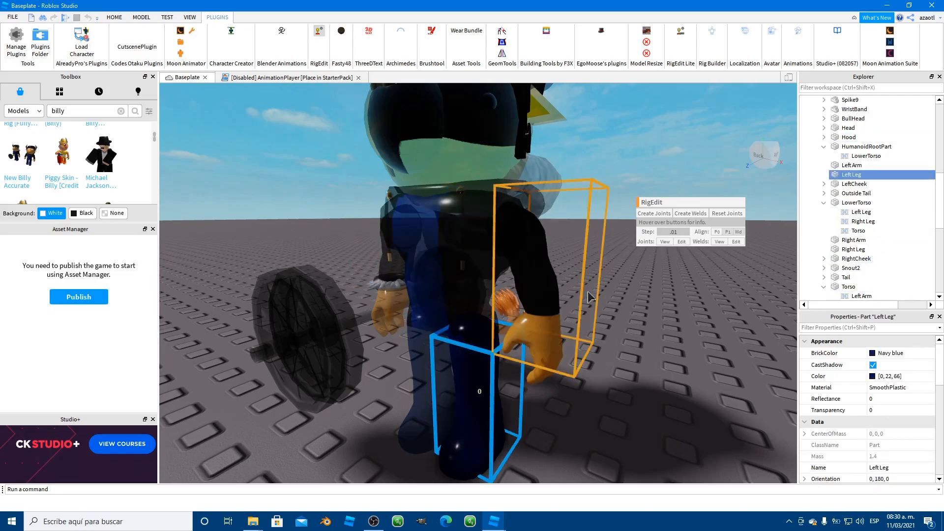
scroll(880, 177, up, 1)
scroll(880, 177, up, 8)
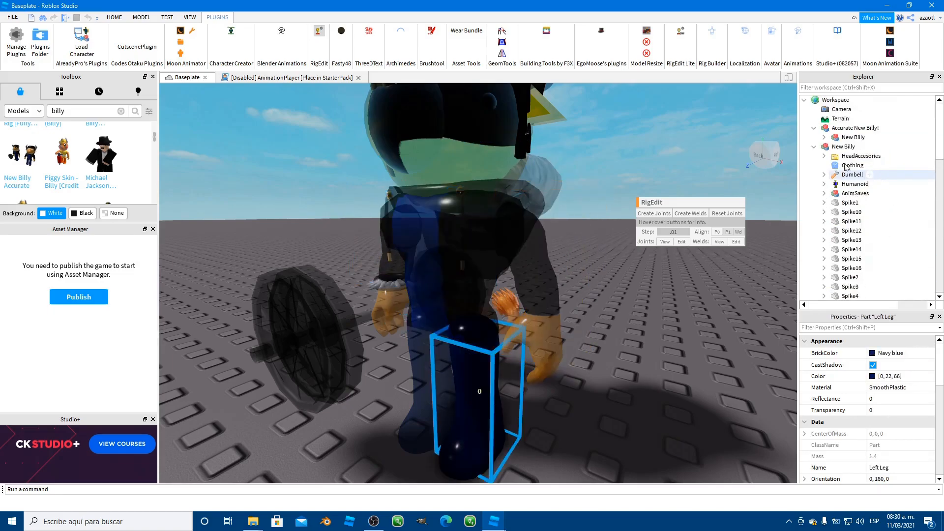
click(843, 147)
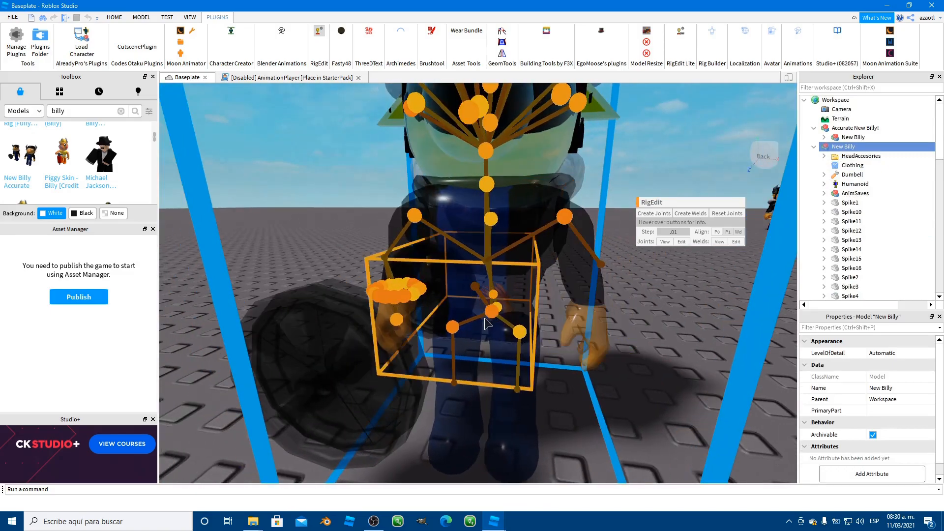
Step: Examine New Billy's LowerTorso joint and the joint between Hood and Torso from several angles, and leave RigEdit
click(491, 316)
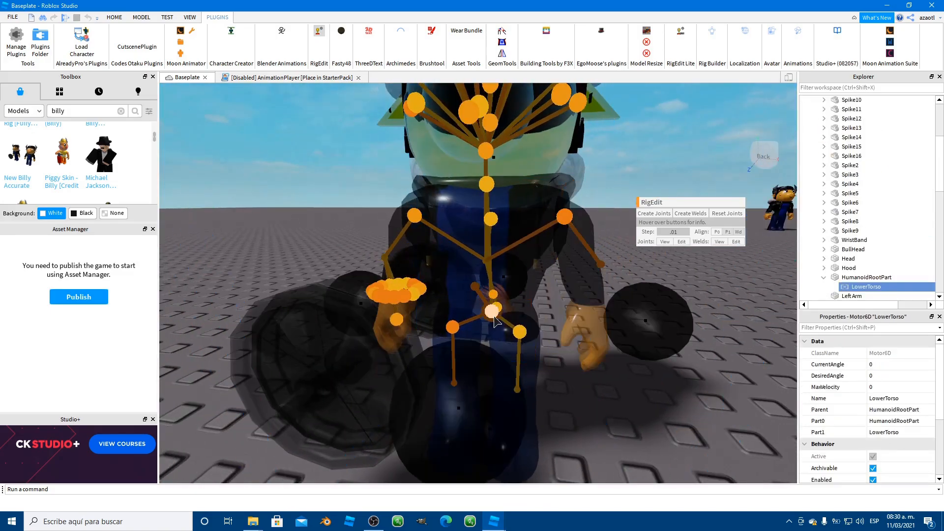
right_drag(514, 335, 524, 339)
mouse_move(445, 375)
mouse_down()
mouse_move(447, 303)
mouse_move(450, 392)
mouse_up()
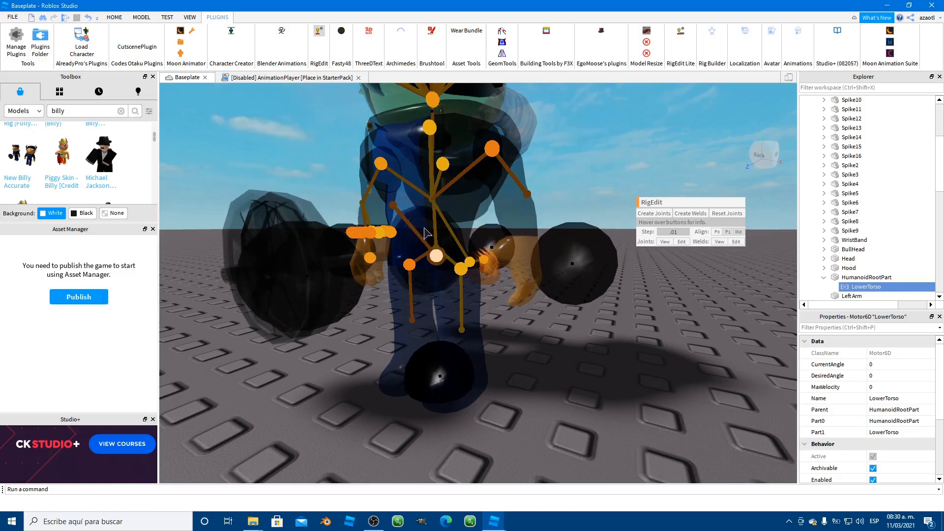
click(442, 165)
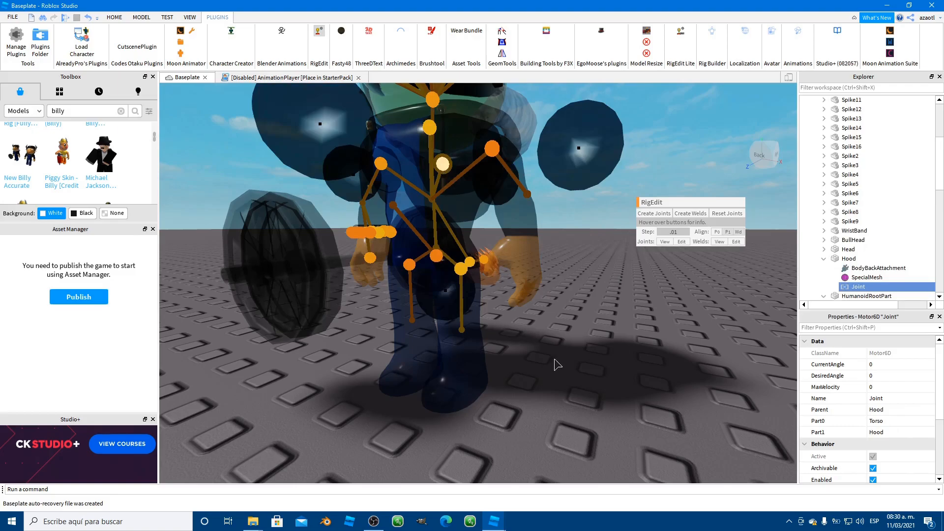
right_drag(557, 364, 554, 361)
mouse_move(499, 297)
mouse_down()
mouse_move(499, 316)
mouse_move(499, 300)
mouse_up()
click(595, 364)
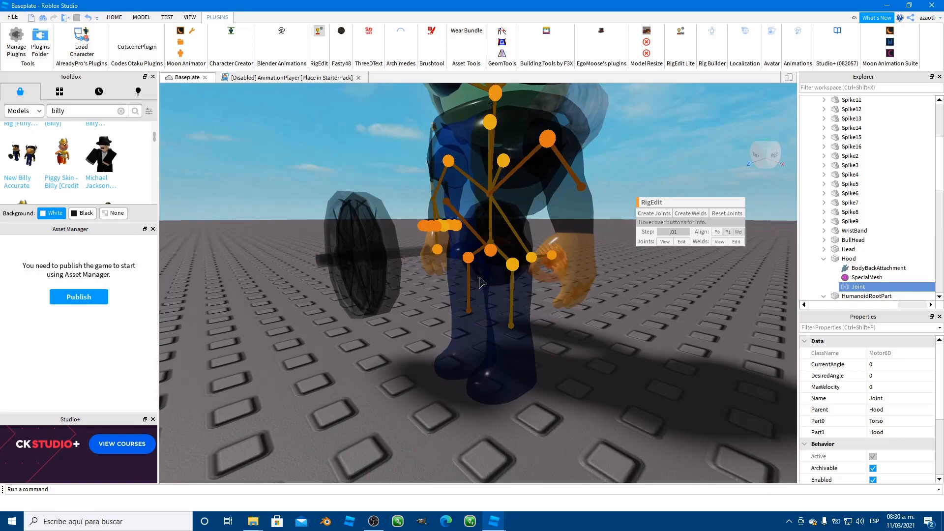
right_drag(489, 378, 489, 379)
click(319, 31)
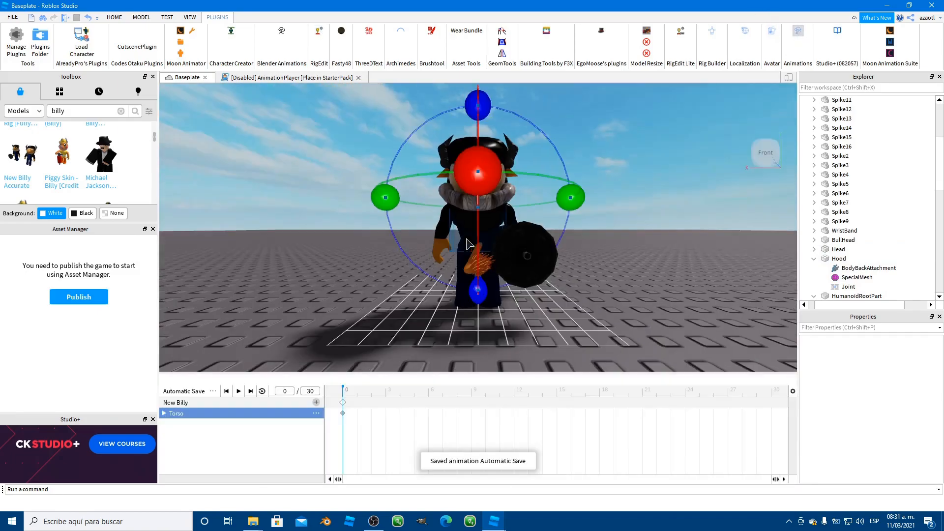
Step: Test-bend New Billy's Torso forward in the Animation Editor to see where it pivots, and close the editor
right_drag(681, 264, 680, 264)
drag(580, 195, 562, 319)
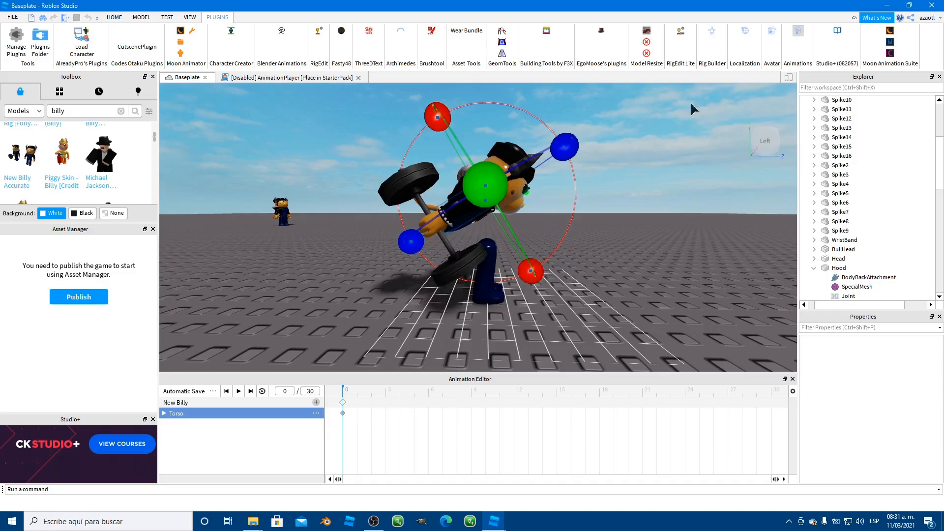
click(798, 34)
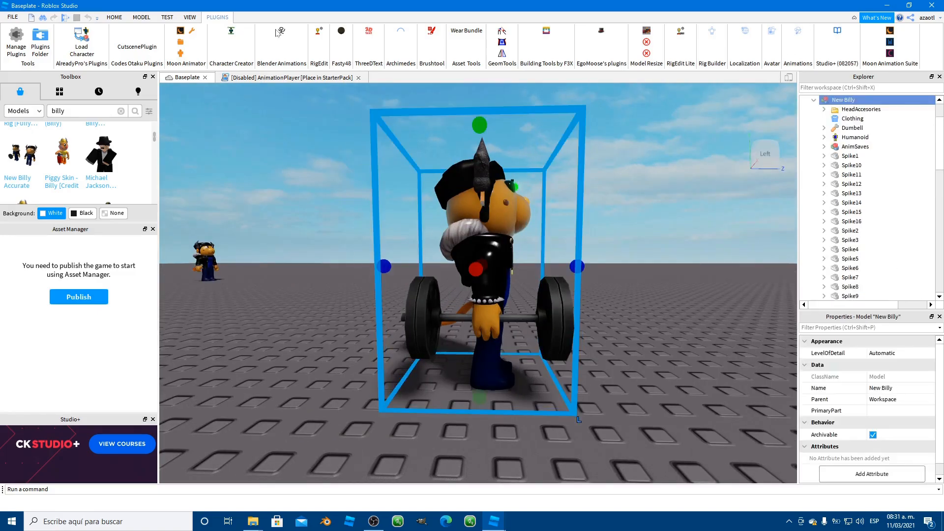
Step: Reopen RigEdit on New Billy and compare the positions of the LowerTorso joint and the Torso joint
click(319, 33)
scroll(545, 329, down, 5)
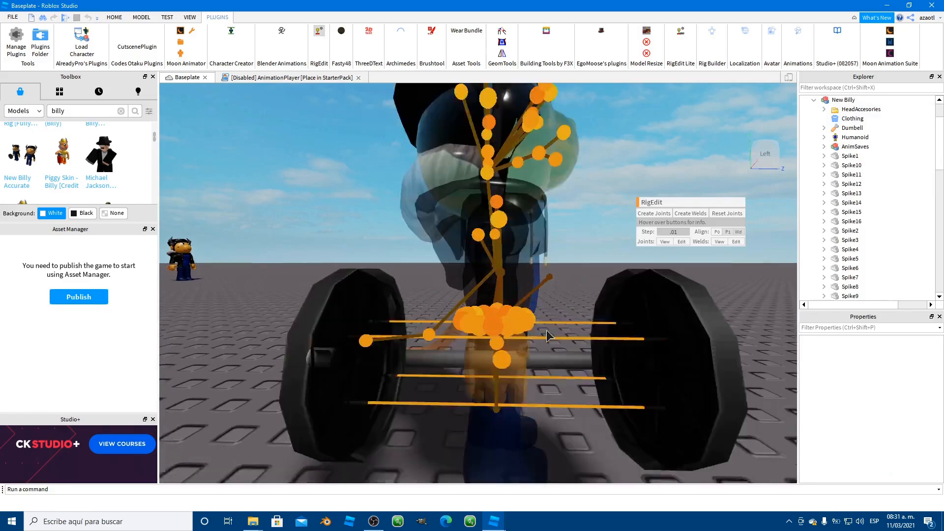
scroll(544, 330, up, 5)
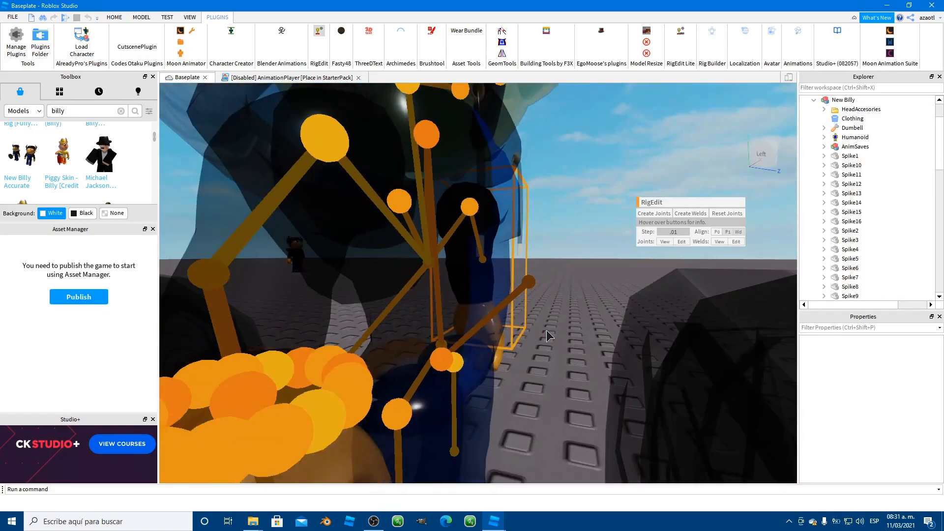
right_drag(547, 329, 547, 329)
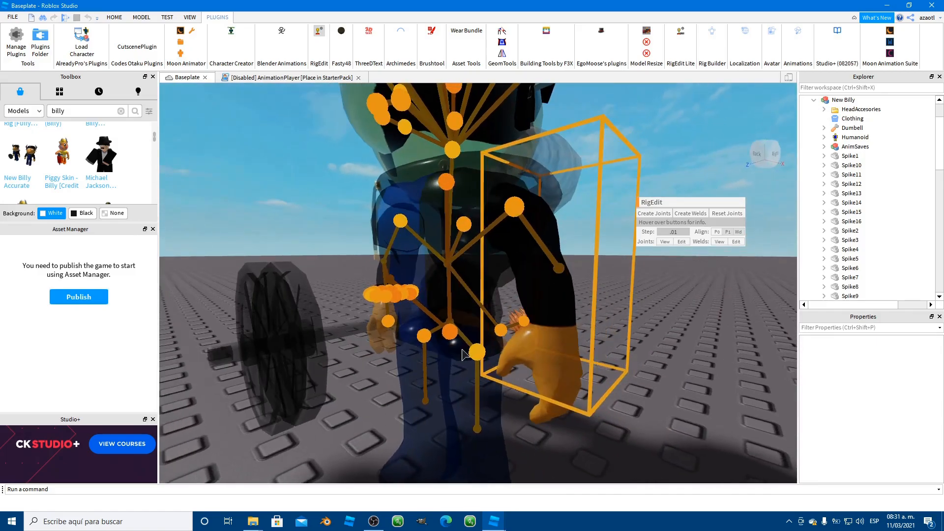
click(452, 340)
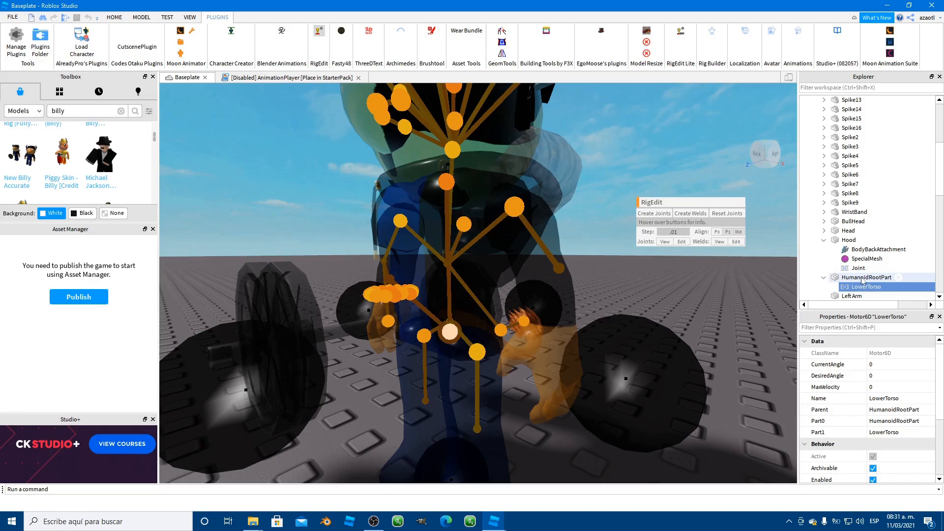
right_drag(494, 329, 454, 326)
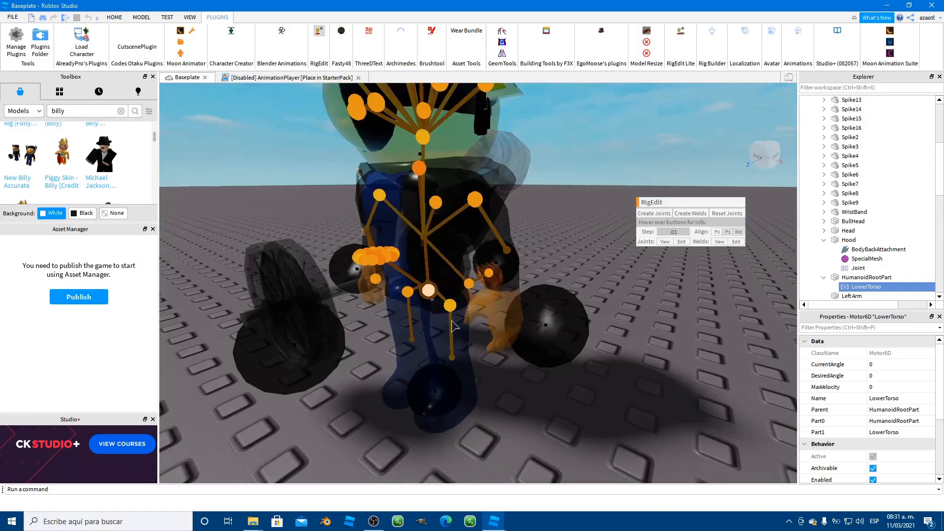
click(419, 169)
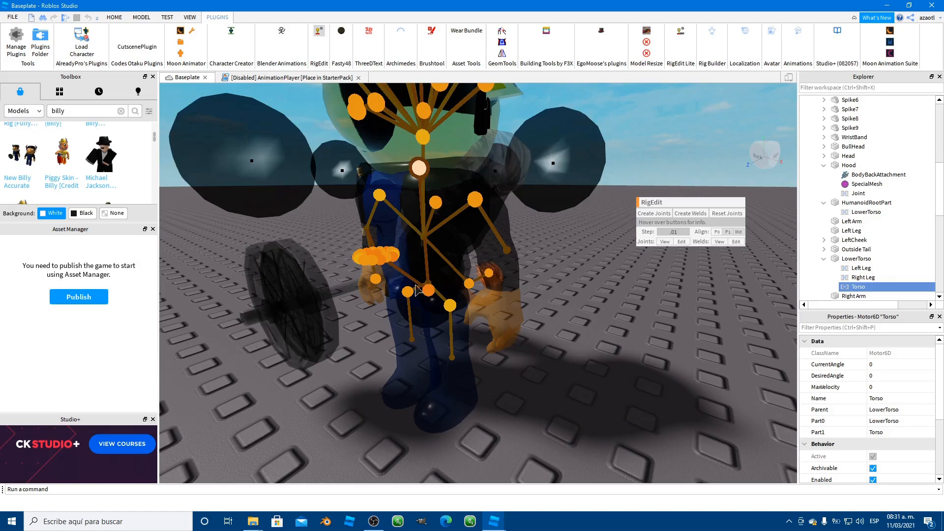
click(429, 294)
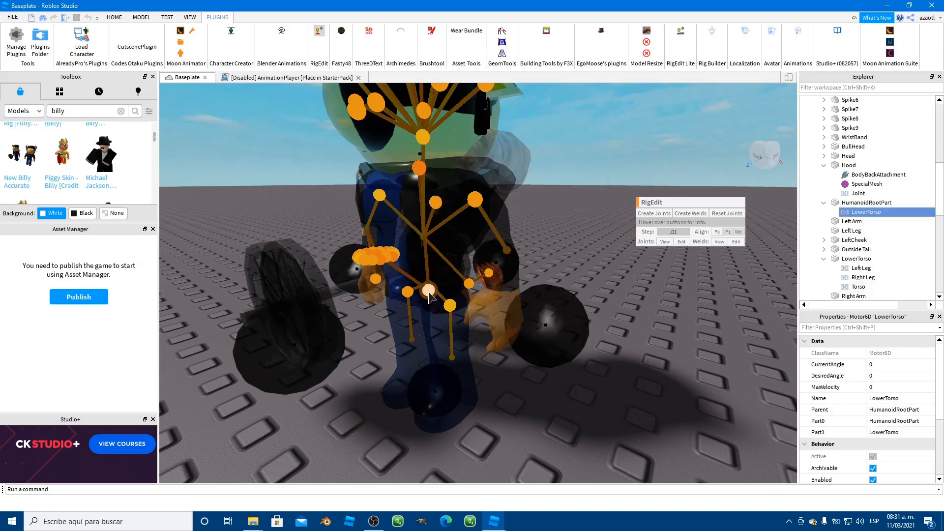
Step: Move the Torso joint down from the upper chest to the LowerTorso joint at the hips, and leave RigEdit
click(419, 168)
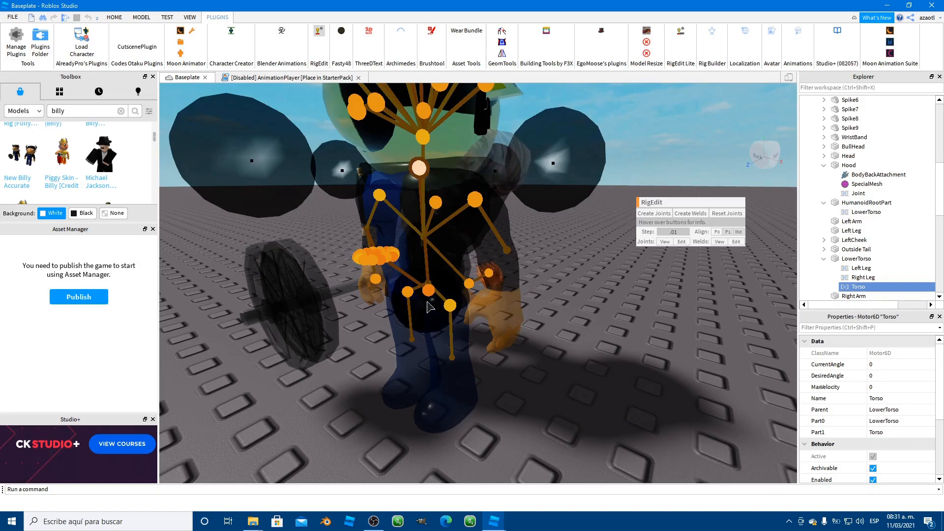
drag(427, 311, 436, 398)
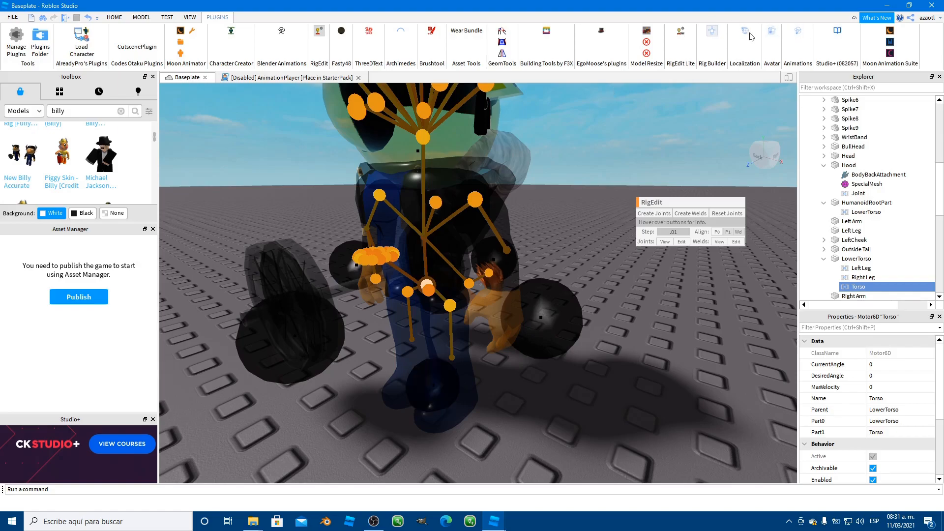
click(319, 31)
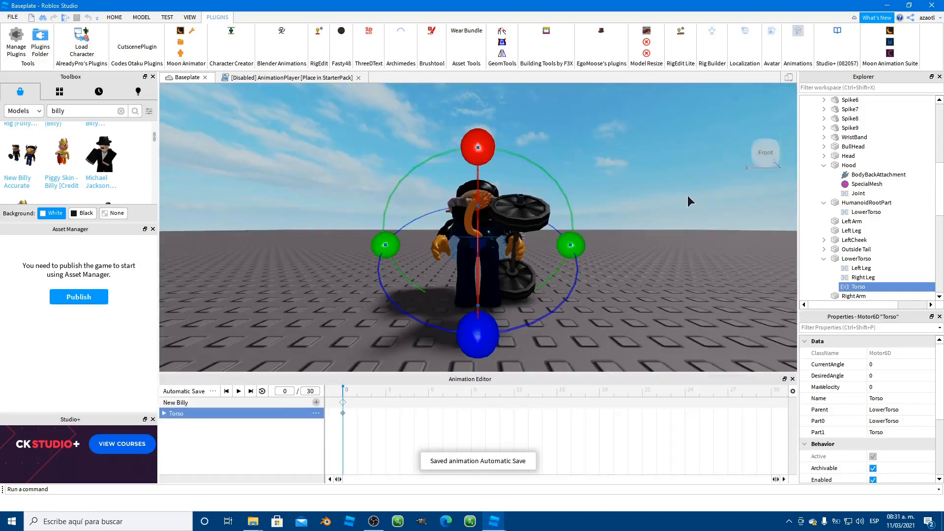
Step: Test-rotate the Torso about its moved joint in the Animation Editor, and delete the keyframe at frame 0
mouse_move(687, 196)
right_down()
mouse_move(695, 192)
mouse_move(690, 198)
right_up()
drag(402, 193, 444, 279)
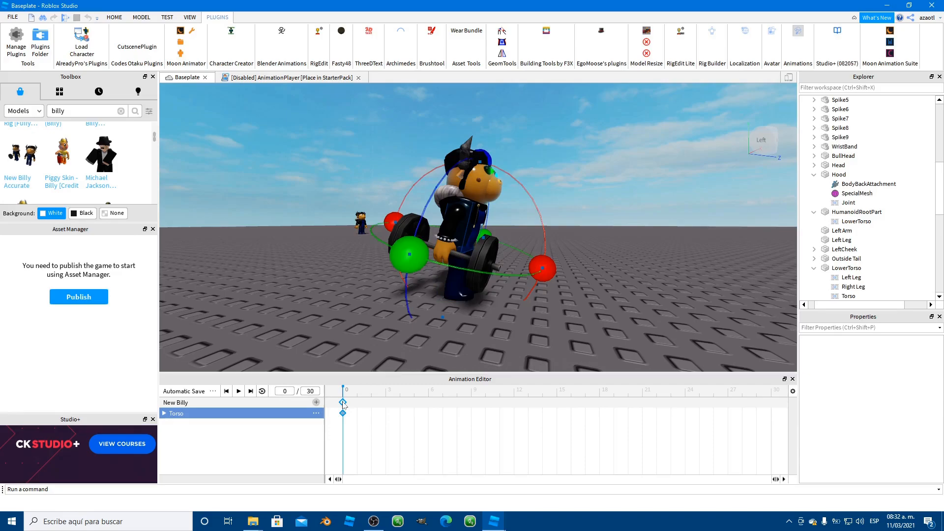
key(Delete)
right_drag(458, 332, 459, 332)
key(d)
key(e)
key(w)
key(q)
key(w)
key(s)
key(d)
key(e)
key(s)
key(w)
key(a)
key(e)
key(q)
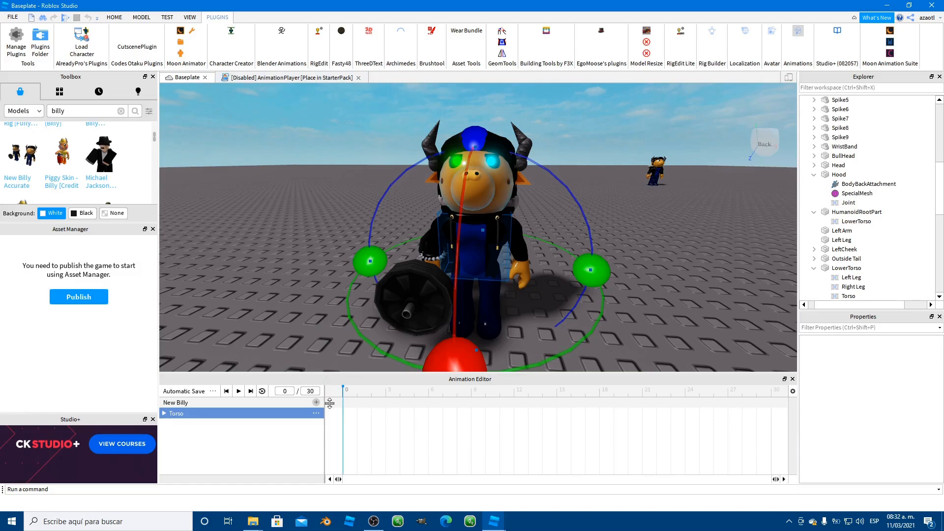
right_drag(299, 303, 299, 302)
key(a)
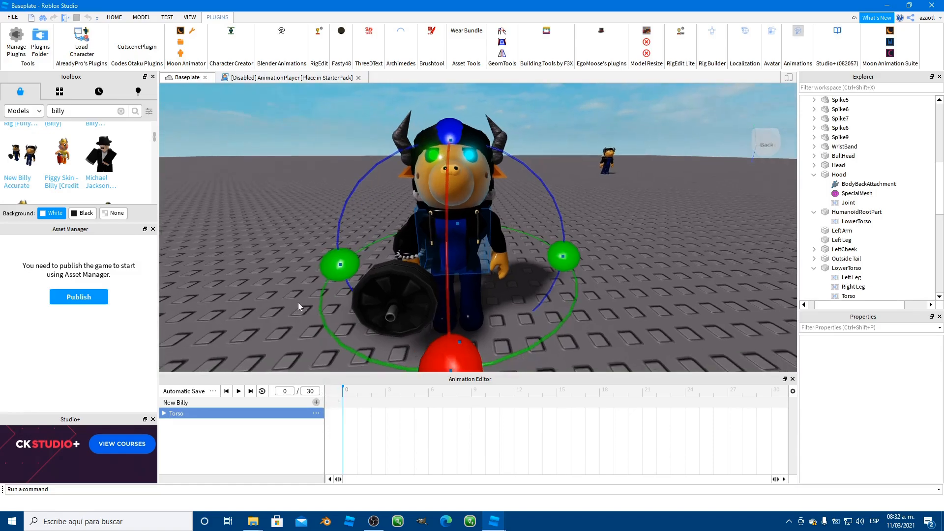
key(d)
key(a)
right_drag(299, 302, 298, 302)
key(d)
key(d)
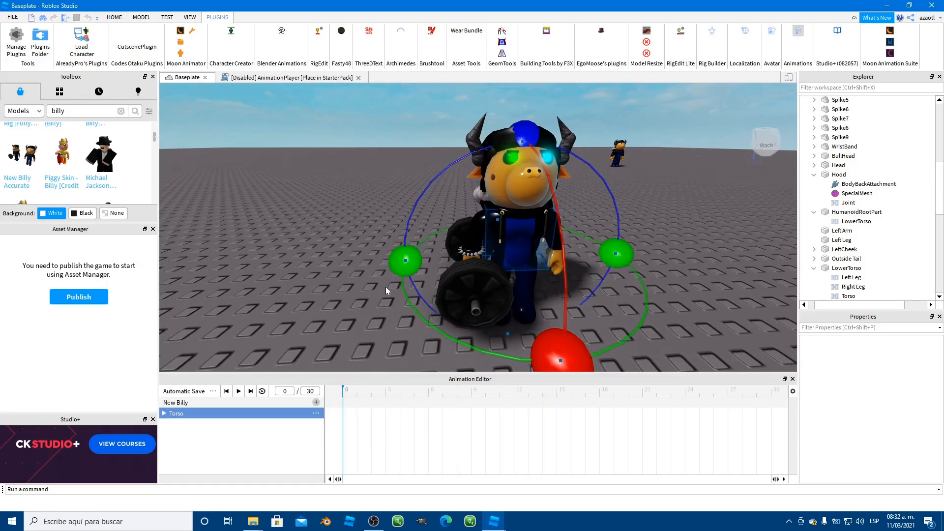
right_drag(385, 287, 385, 287)
key(d)
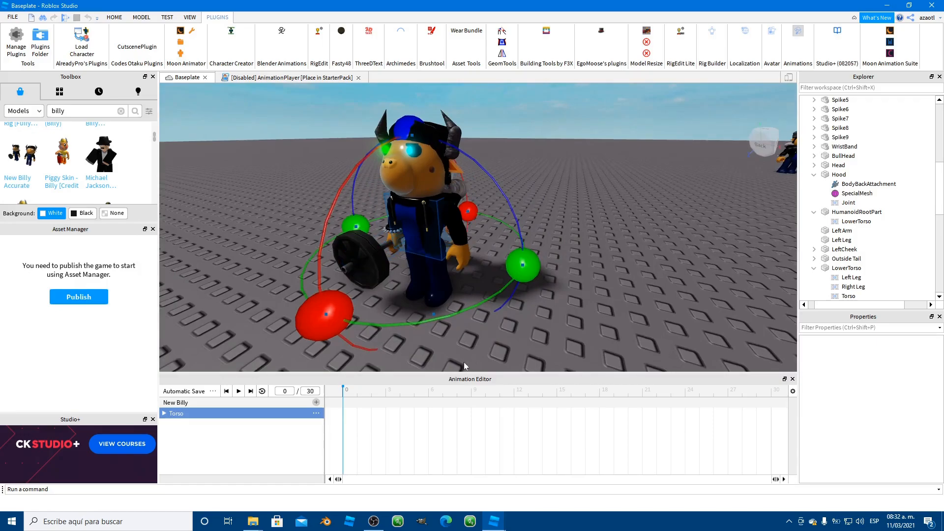
Step: Add all of New Billy's body parts as tracks to the animation timeline
drag(376, 395, 344, 397)
click(315, 403)
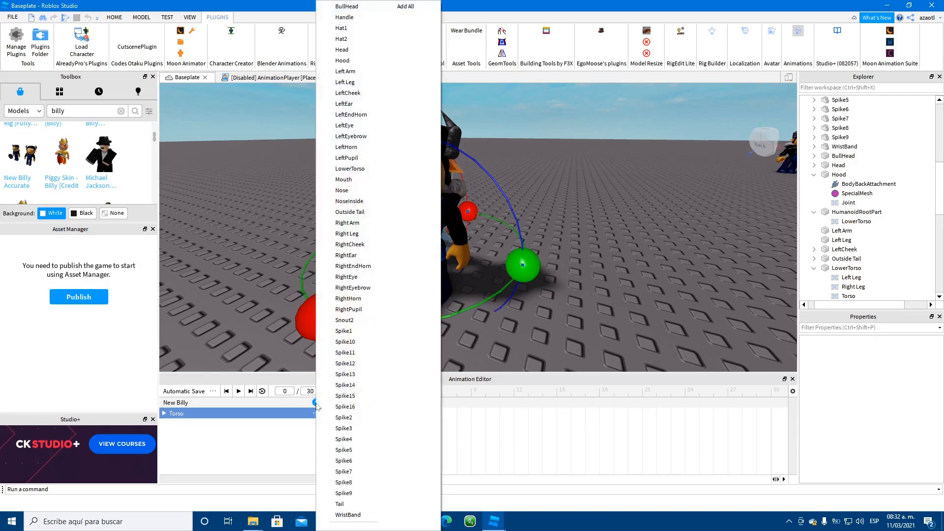
click(406, 6)
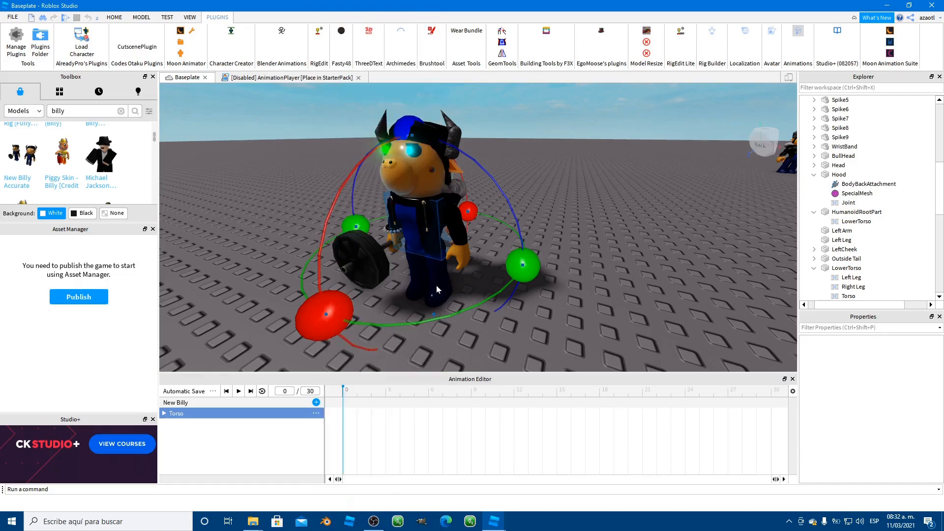
Step: Add a keyframe for all body parts at frame 0 and paste the same keyframes at frame 9
right_click(343, 408)
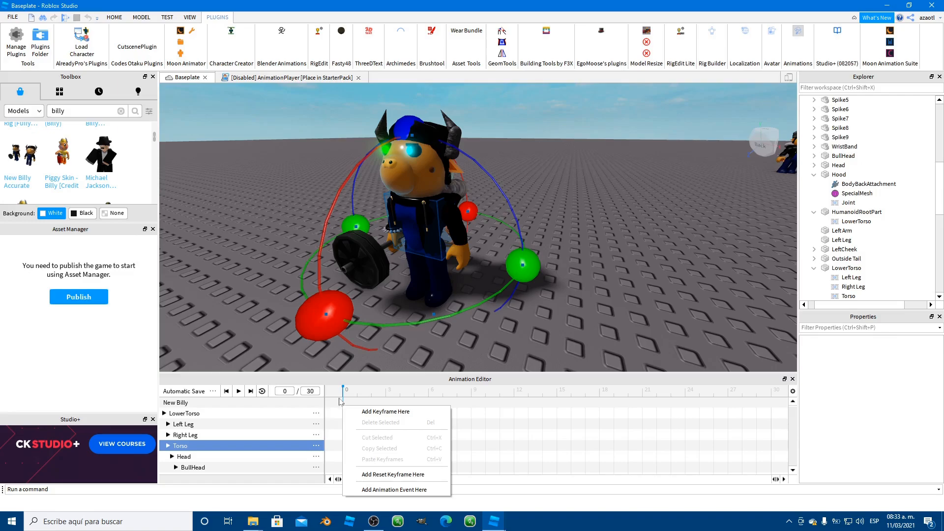
click(361, 411)
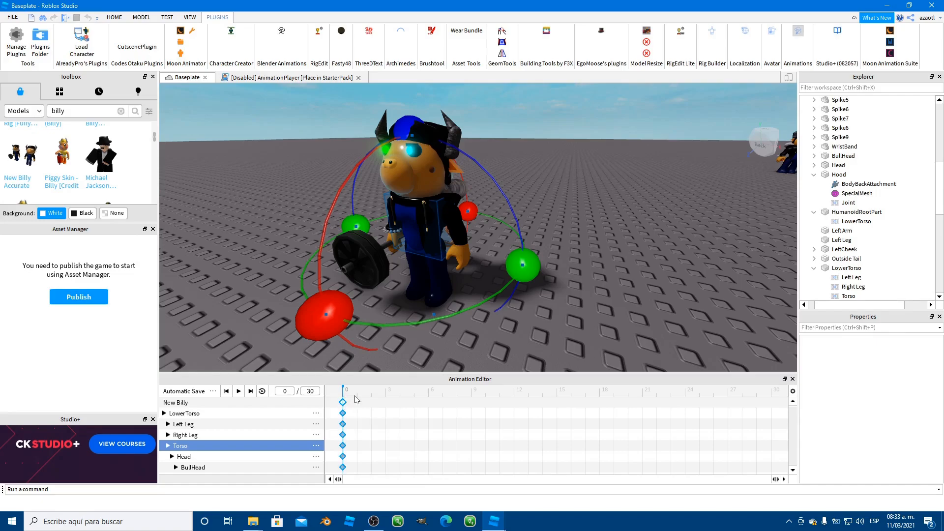
drag(462, 396, 474, 396)
key(ctrl+v)
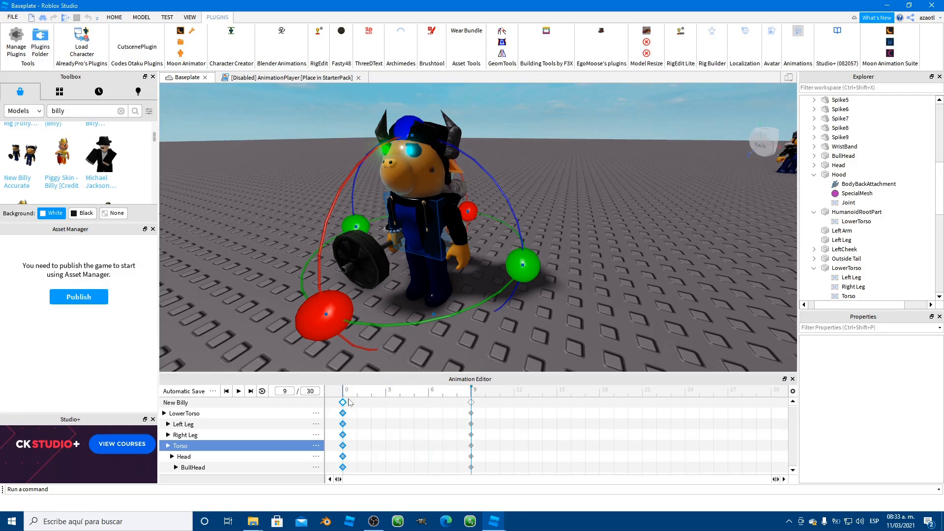
Step: At frame 18, rotate the arm holding the dumbbell so it is raised and angled out from the body
right_drag(457, 298, 457, 298)
key(d)
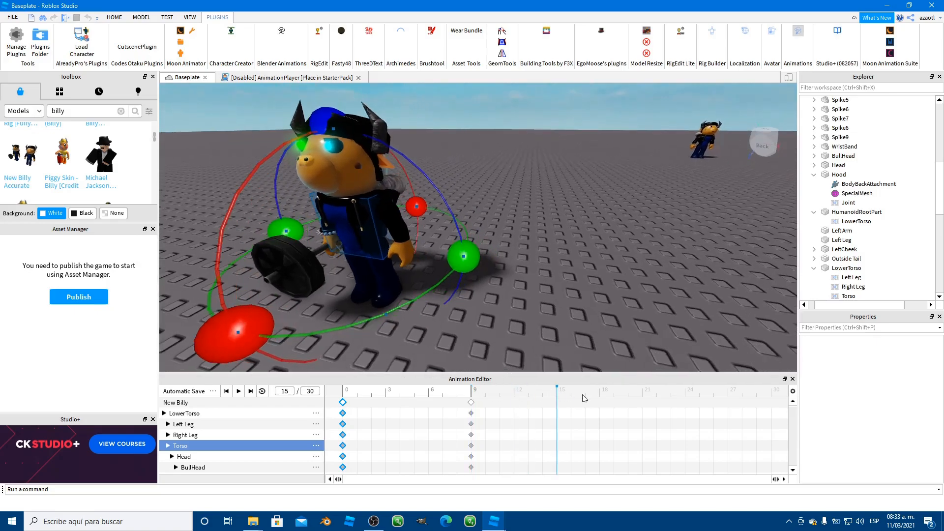
key(a)
right_drag(452, 320, 451, 320)
key(d)
key(d)
key(w)
key(a)
key(d)
right_drag(440, 270, 440, 269)
right_drag(423, 197, 414, 226)
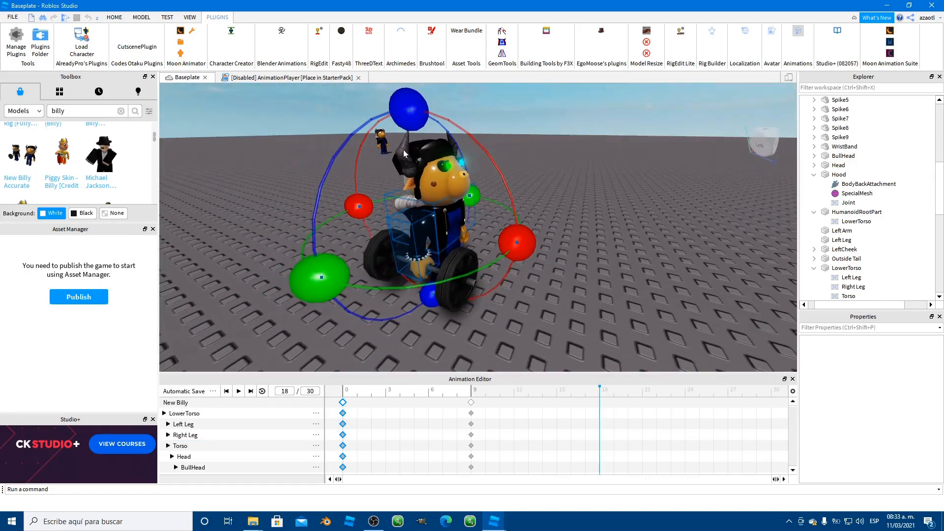
drag(362, 203, 506, 270)
right_drag(512, 278, 511, 276)
drag(392, 145, 358, 146)
right_drag(447, 258, 449, 262)
scroll(449, 262, up, 2)
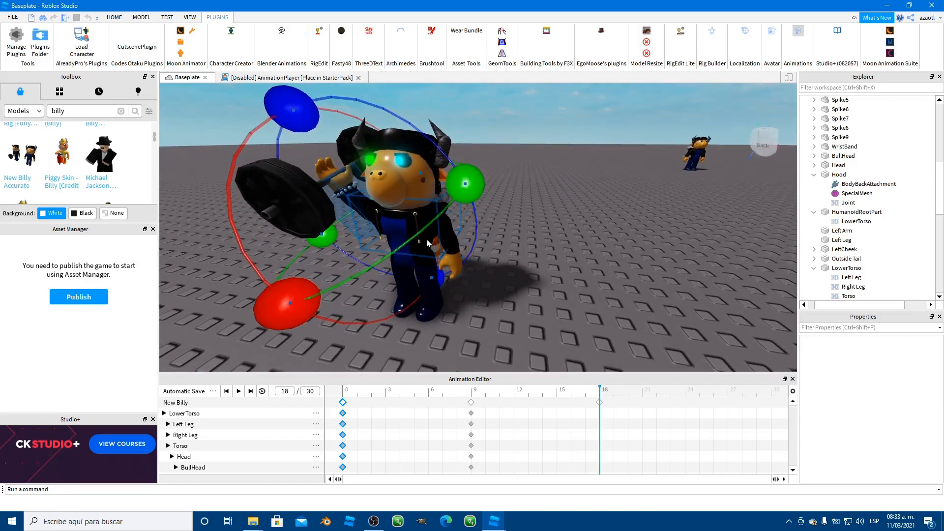
right_drag(398, 244, 416, 292)
drag(501, 174, 500, 204)
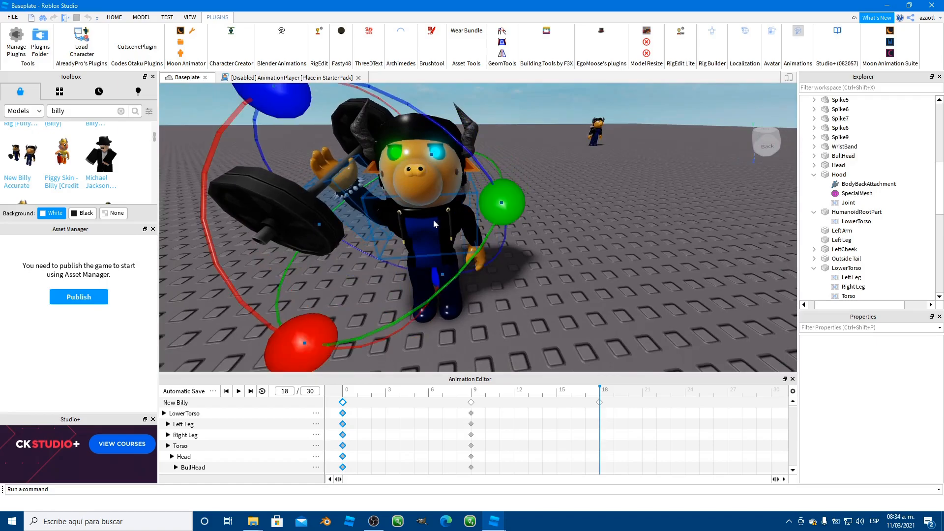
Step: Select the Torso track and twist the torso sideways at frame 18
click(432, 226)
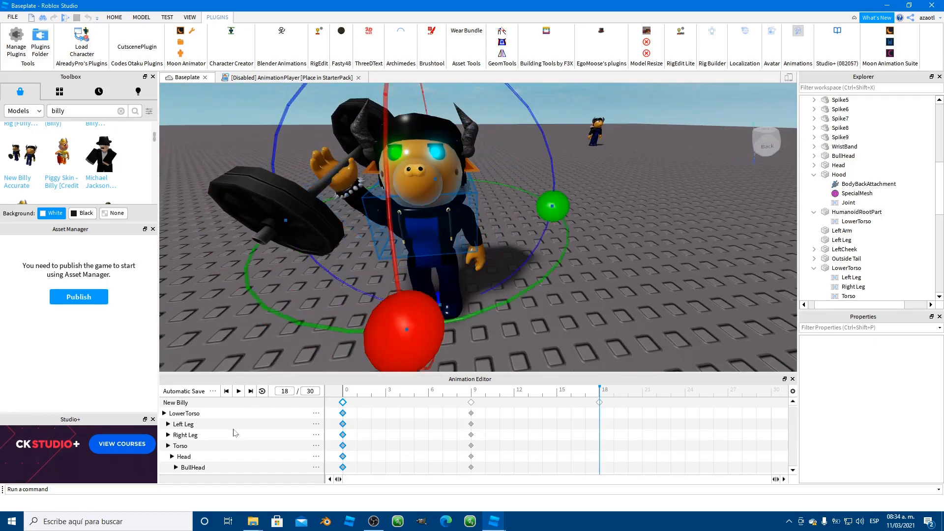
click(179, 446)
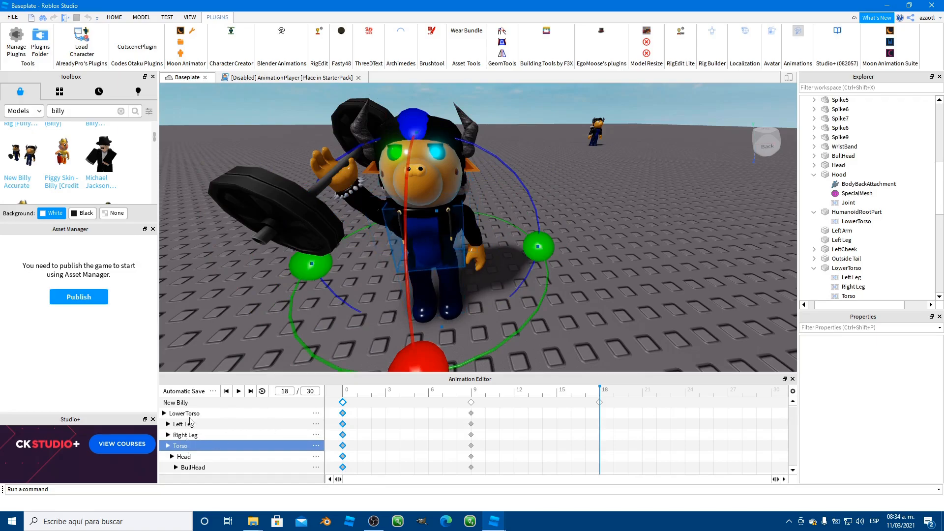
drag(546, 250, 549, 279)
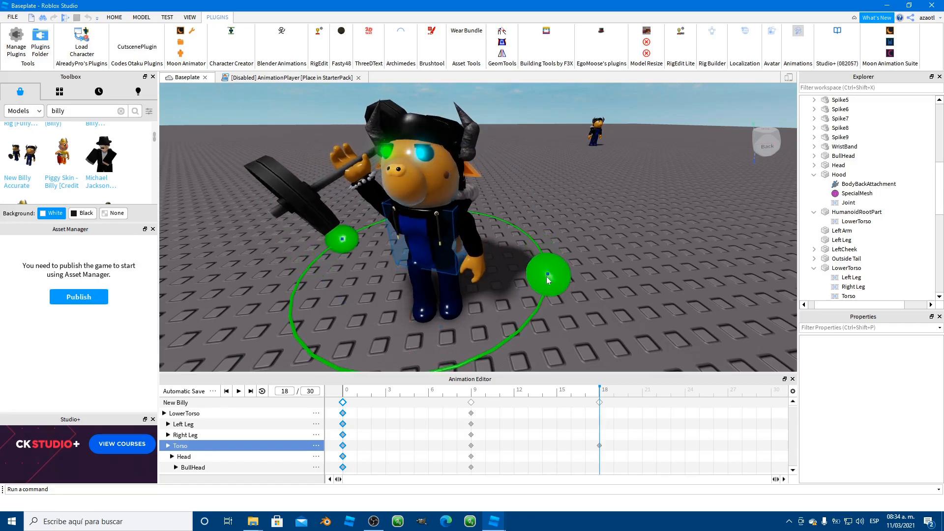
Step: At frame 18, rotate the Head track so the head turns and tilts toward the raised dumbbell arm
click(202, 457)
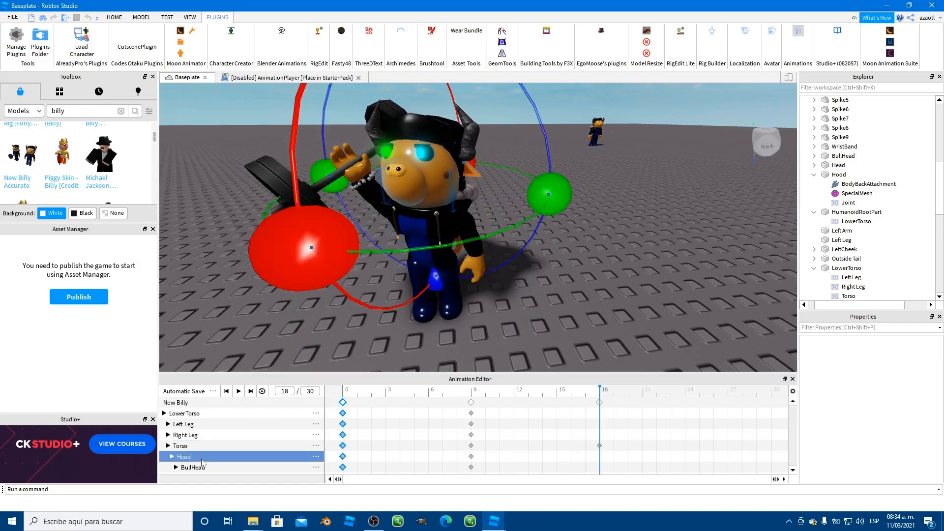
drag(551, 194, 526, 233)
right_drag(483, 237, 483, 237)
drag(473, 109, 452, 110)
right_drag(507, 206, 507, 205)
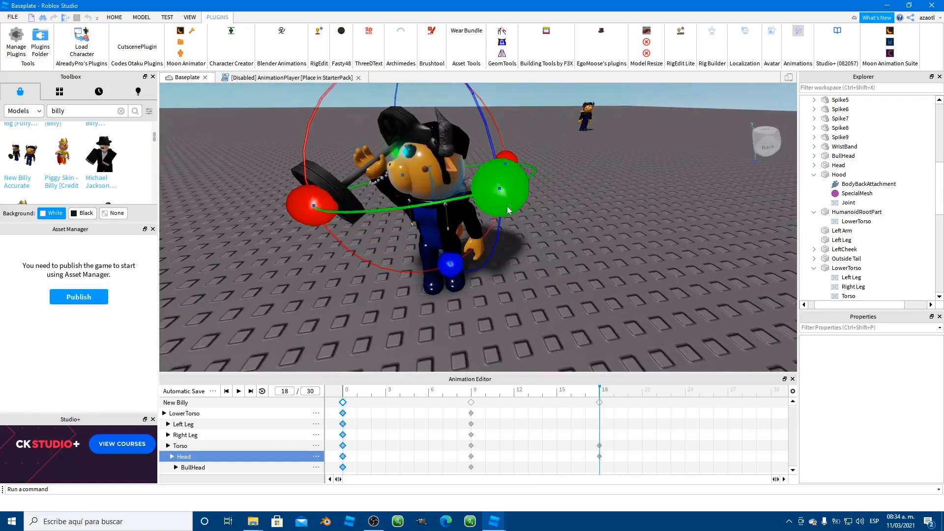
key(q)
Step: At frame 18, rotate the free arm upward and inward so its hand rests in front of the chest
click(467, 176)
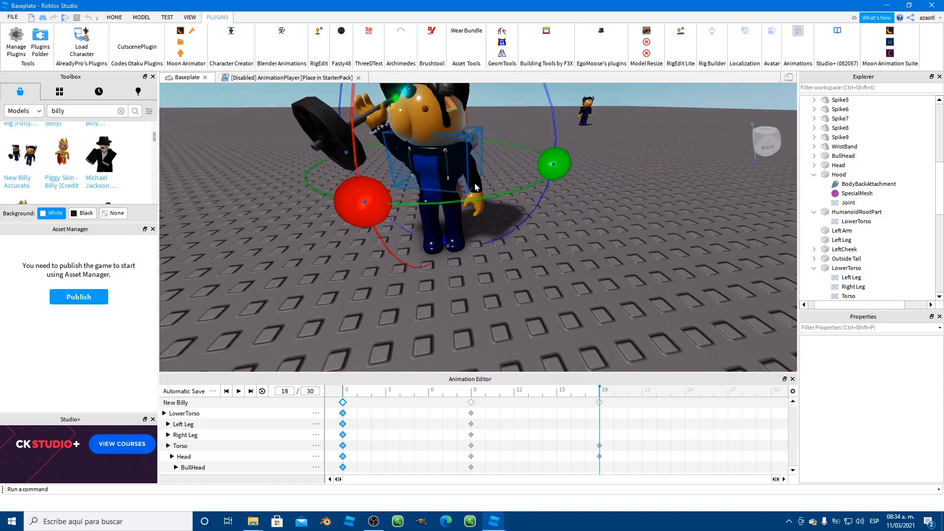
click(475, 184)
right_drag(517, 164, 517, 165)
key(s)
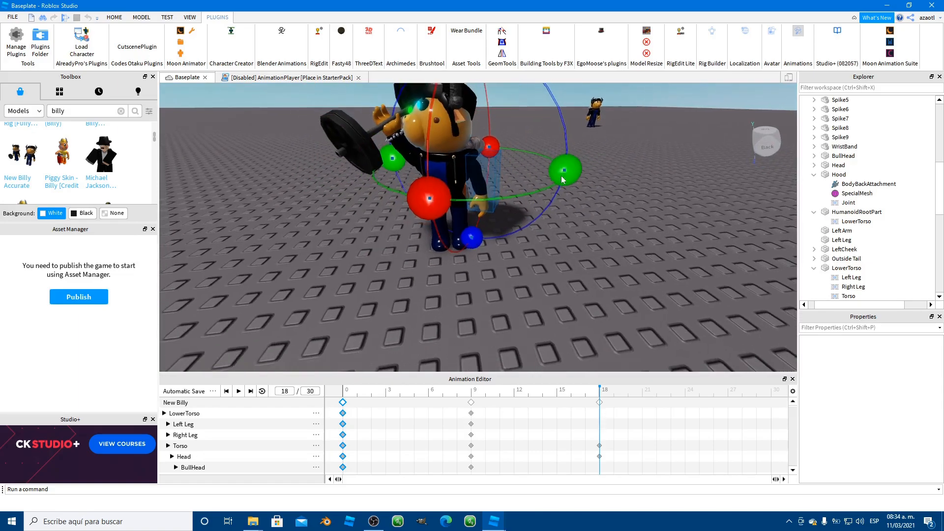
drag(421, 207, 456, 87)
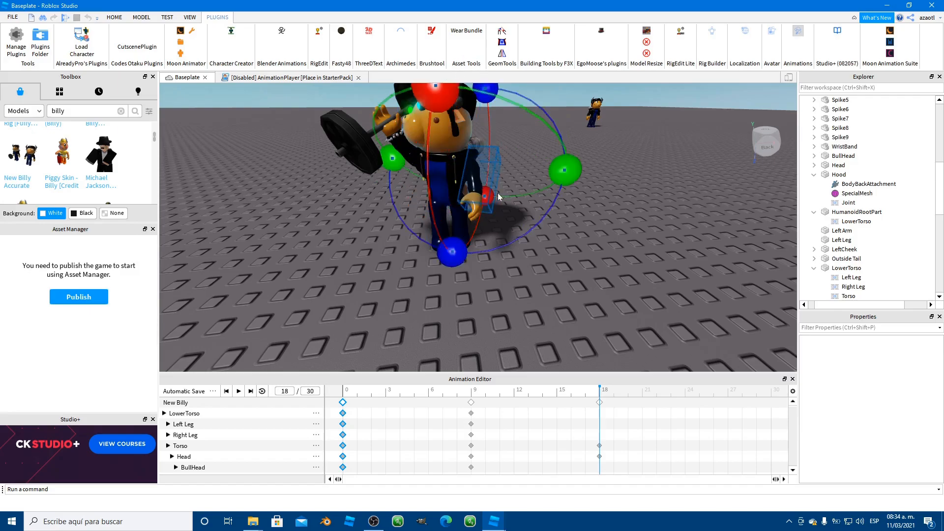
right_drag(495, 192, 495, 192)
key(e)
drag(426, 221, 449, 160)
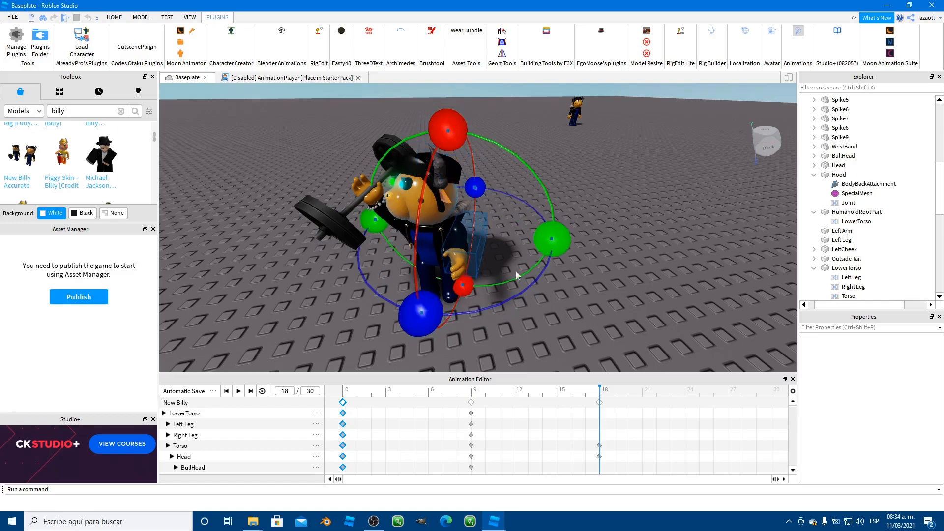
drag(424, 314, 389, 248)
right_drag(388, 248, 389, 249)
drag(501, 141, 514, 132)
right_drag(510, 243, 516, 243)
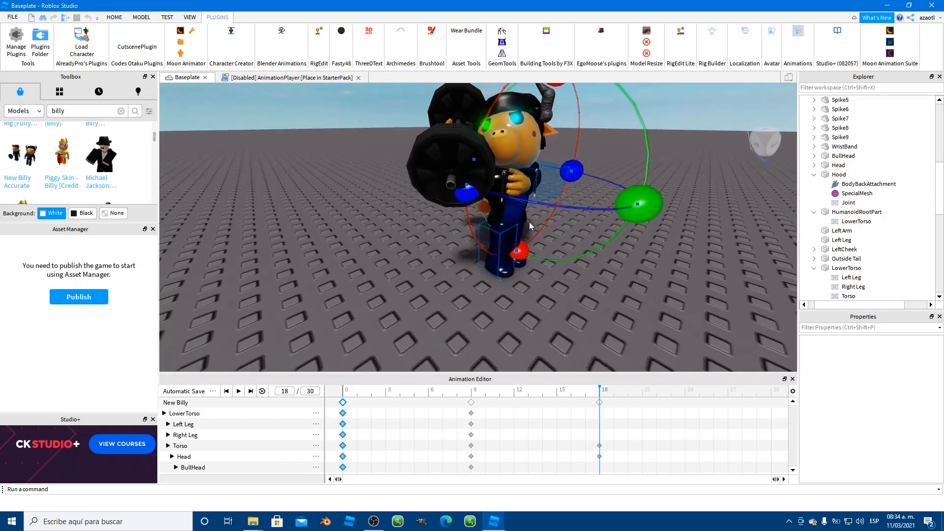
Step: Refine the Torso track's twist and tilt at frame 18
click(199, 446)
drag(590, 274, 576, 263)
right_drag(576, 263, 576, 263)
drag(506, 109, 492, 109)
right_drag(685, 201, 685, 201)
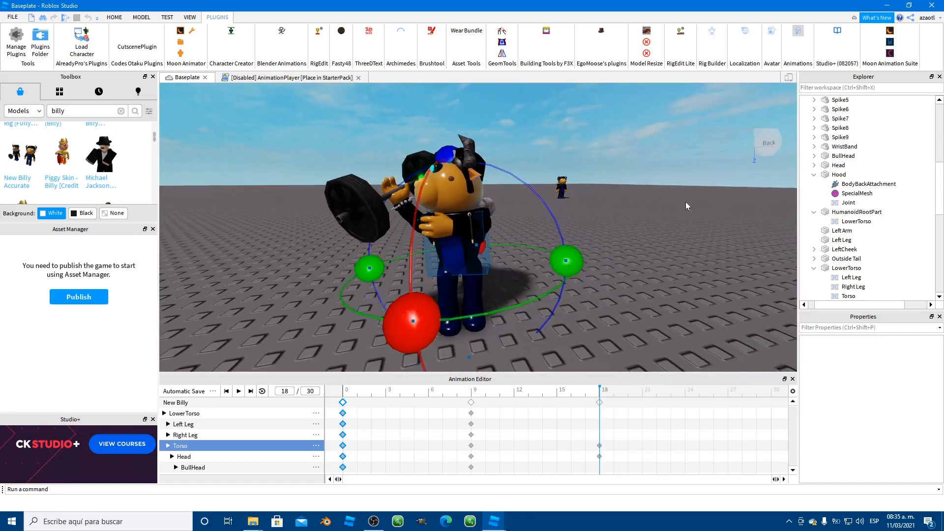
Step: Add a keyframe for all body parts at frame 30 and reset those keyframes to the default pose
click(474, 399)
drag(475, 400, 597, 397)
right_click(772, 404)
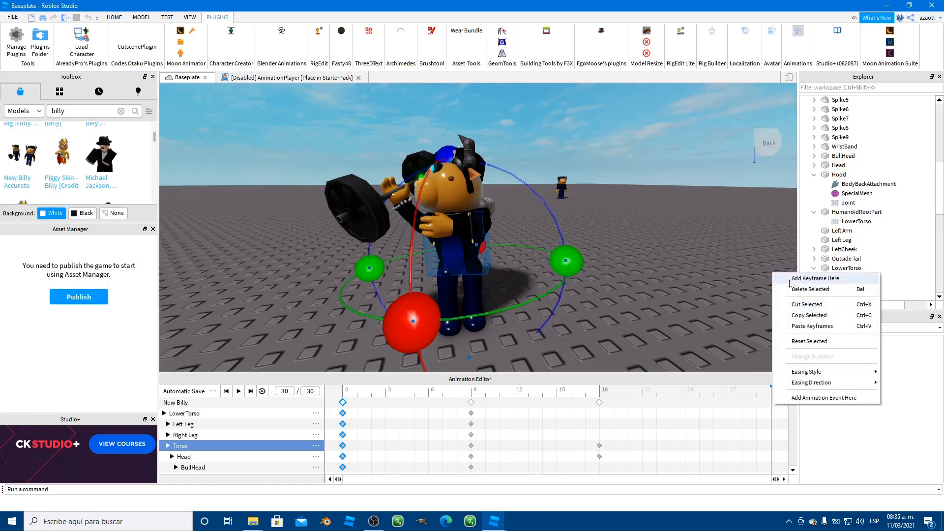
click(786, 278)
click(771, 403)
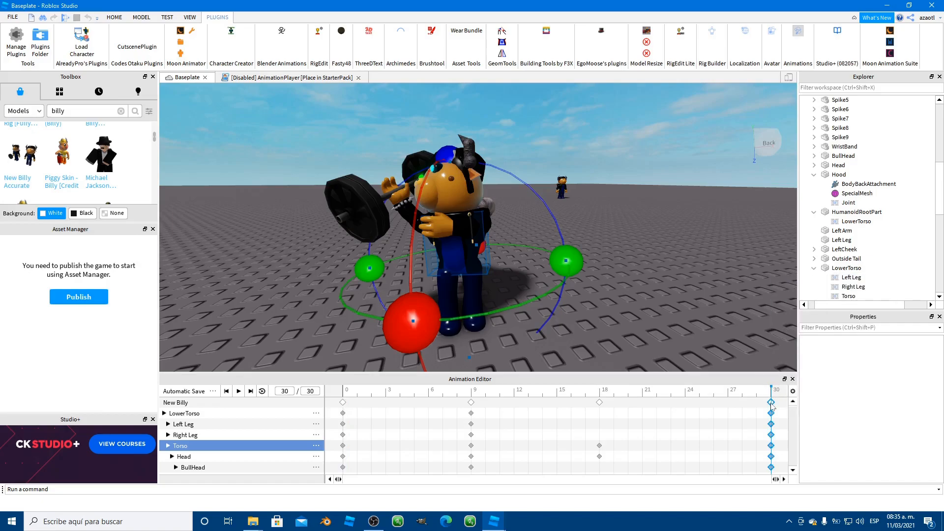
right_click(771, 403)
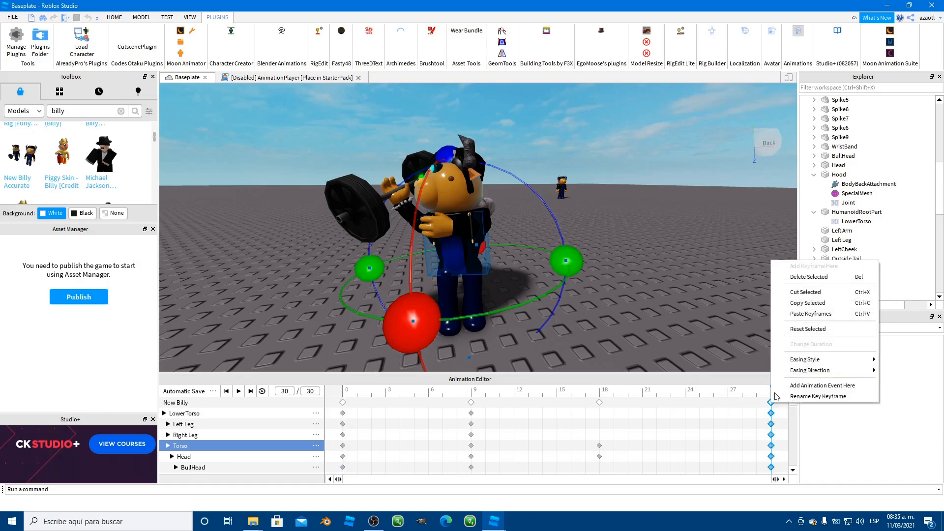
click(797, 333)
Step: At frame 30, lean the Torso track forward and slightly adjust its position
right_drag(542, 297, 542, 296)
key(d)
key(w)
key(d)
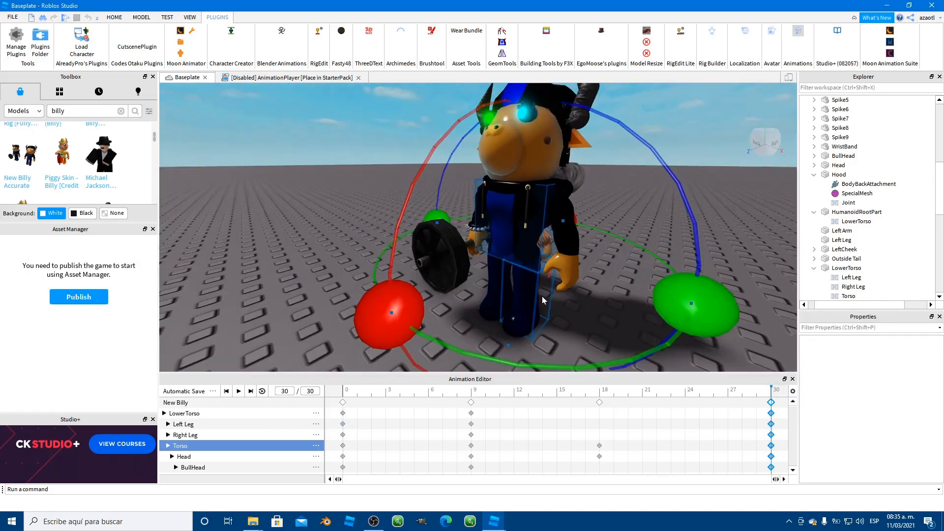
click(515, 225)
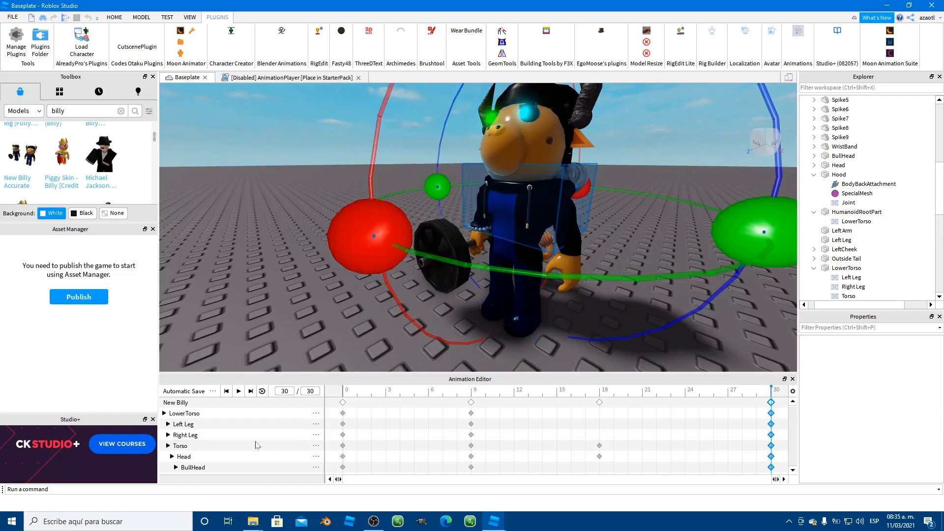
click(197, 447)
right_drag(444, 280, 443, 281)
key(d)
key(d)
drag(366, 288, 354, 324)
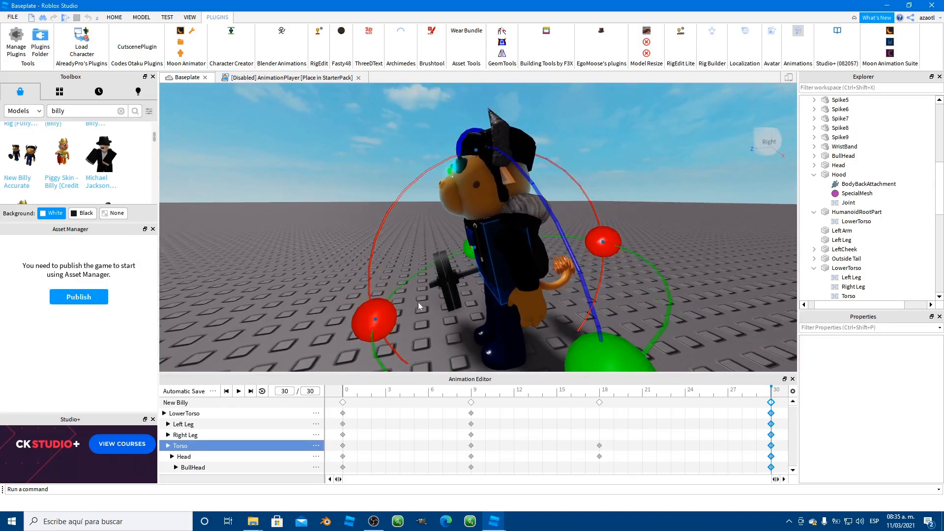
key(r)
drag(434, 300, 431, 297)
mouse_move(431, 296)
right_down()
mouse_move(448, 296)
mouse_move(434, 297)
right_up()
Step: At frame 30, swing the arm holding the dumbbell forward from the body
click(439, 274)
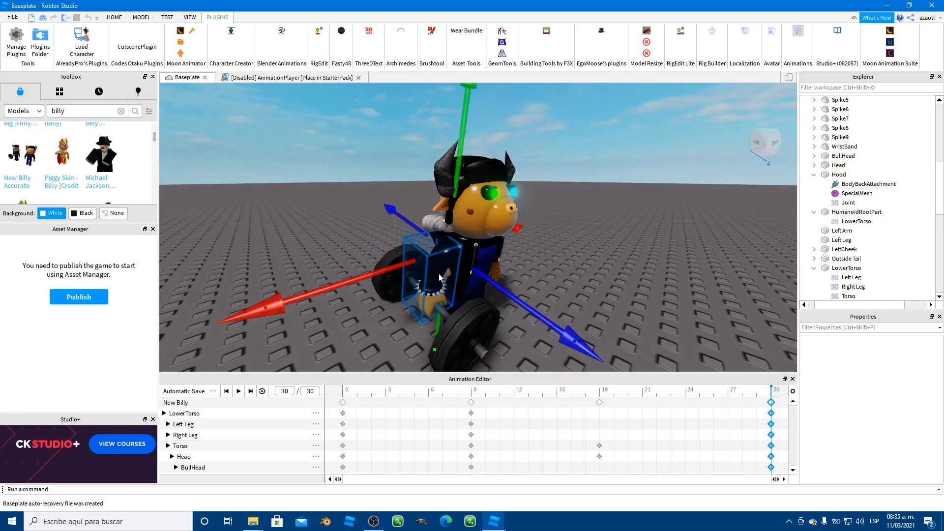
key(ctrl+4)
key(ctrl+2)
key(ctrl+4)
key(ctrl+2)
key(ctrl+4)
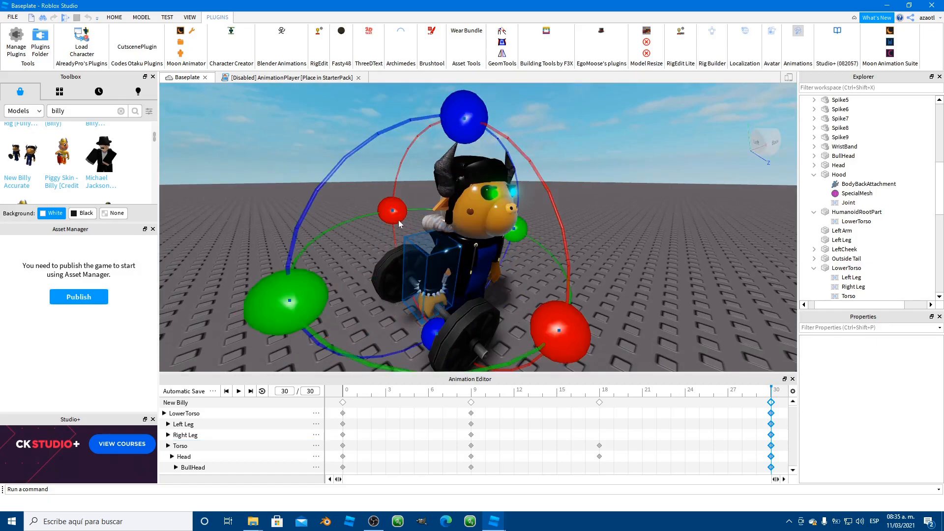
drag(399, 235, 441, 311)
key(d)
right_drag(441, 308, 442, 306)
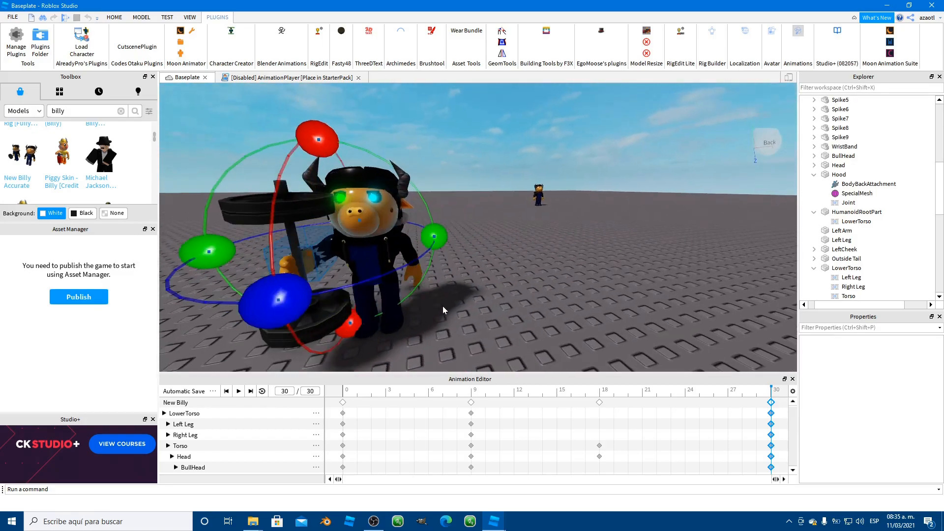
key(a)
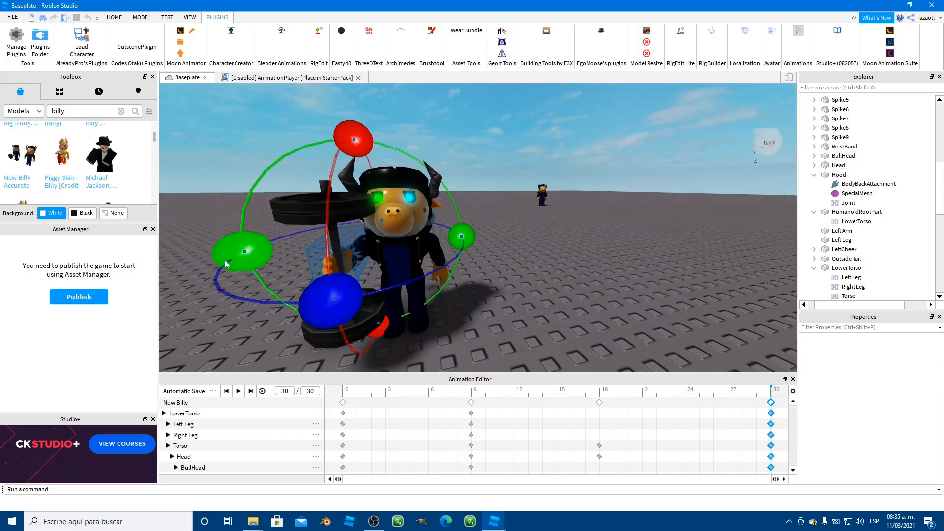
Step: Roll and angle the dumbbell arm at frame 30 so it reaches forward with the dumbbell turned out of its upright position
drag(241, 253, 336, 323)
right_drag(352, 279, 351, 279)
key(d)
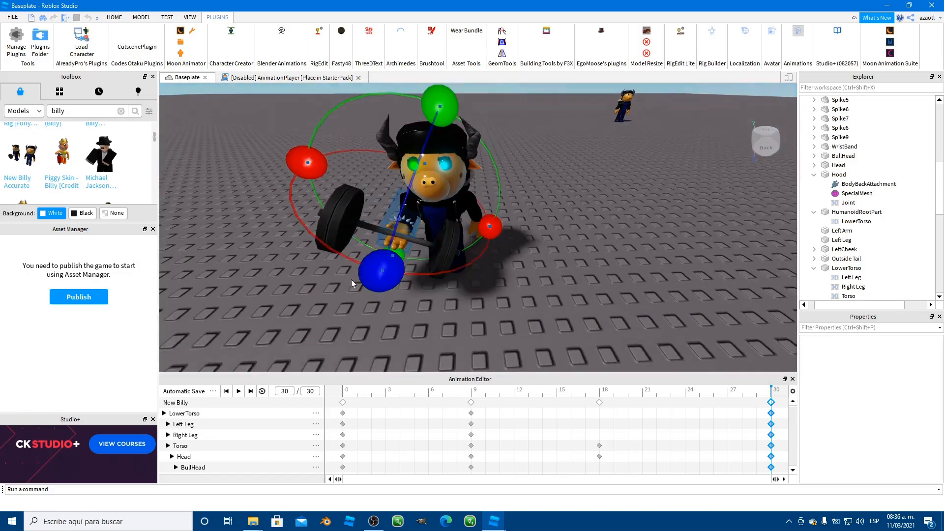
drag(263, 154, 318, 211)
key(d)
right_drag(335, 229, 338, 229)
key(d)
Step: Shift the dumbbell arm slightly forward and down at the shoulder, and refine its rotation at frame 30
key(e)
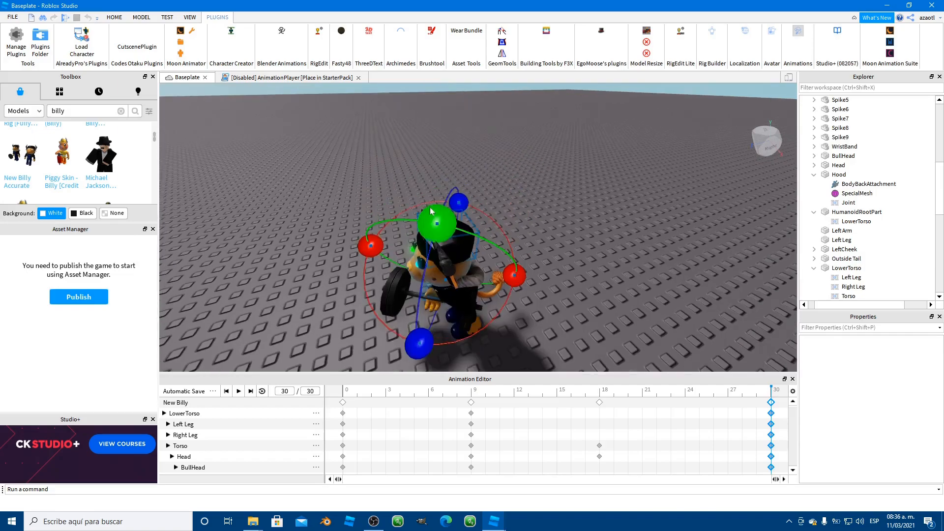
key(q)
key(w)
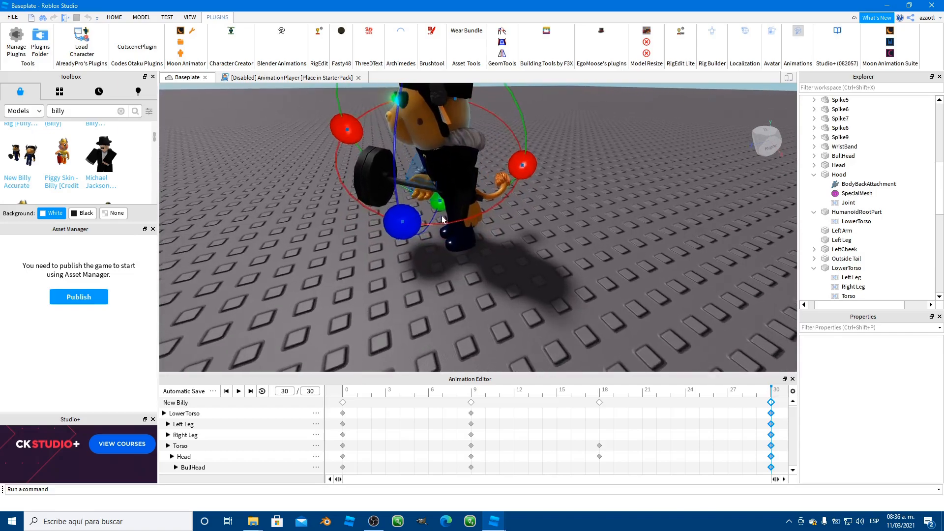
key(e)
key(r)
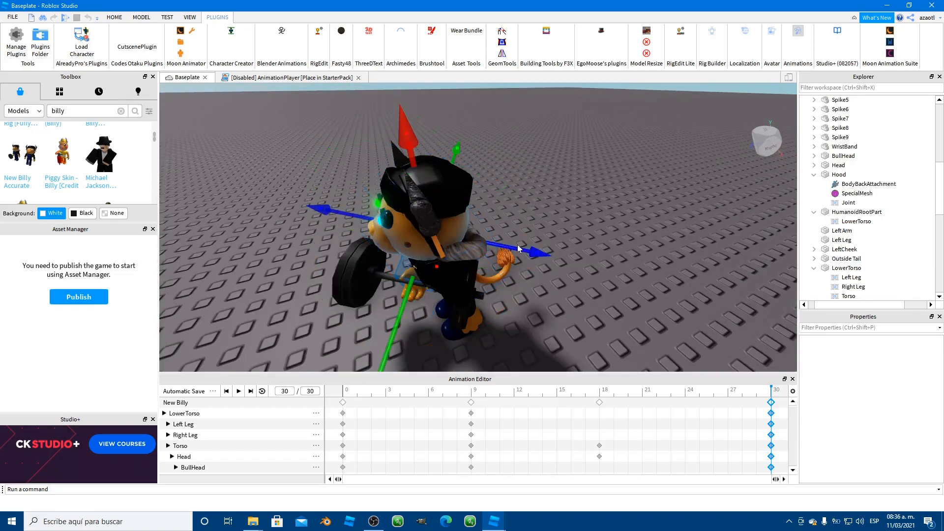
drag(521, 247, 506, 250)
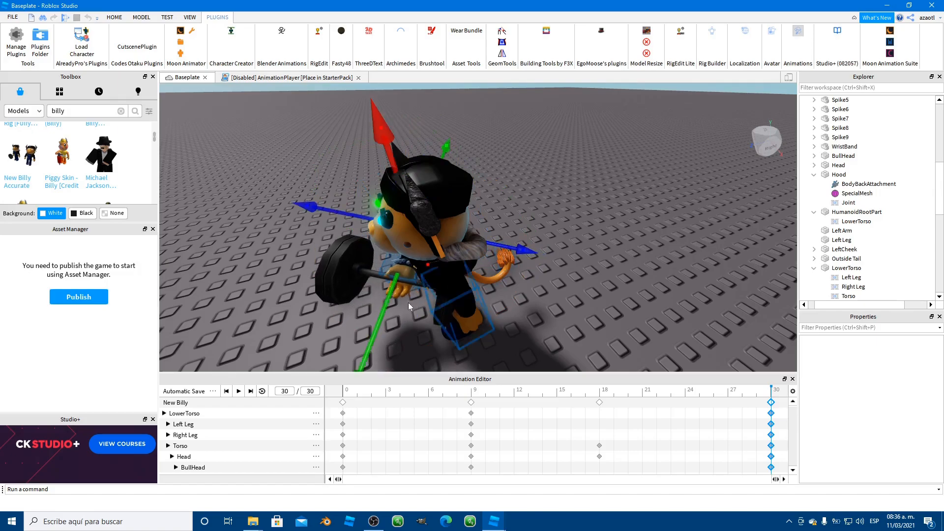
drag(386, 302, 382, 309)
key(a)
right_drag(382, 310, 382, 310)
drag(487, 102, 490, 95)
key(r)
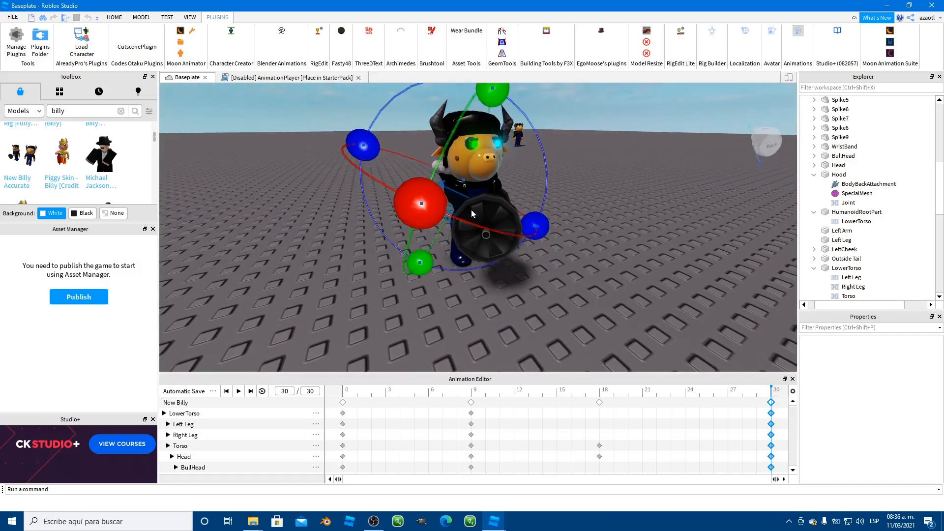
drag(535, 218, 542, 203)
right_drag(531, 227, 533, 227)
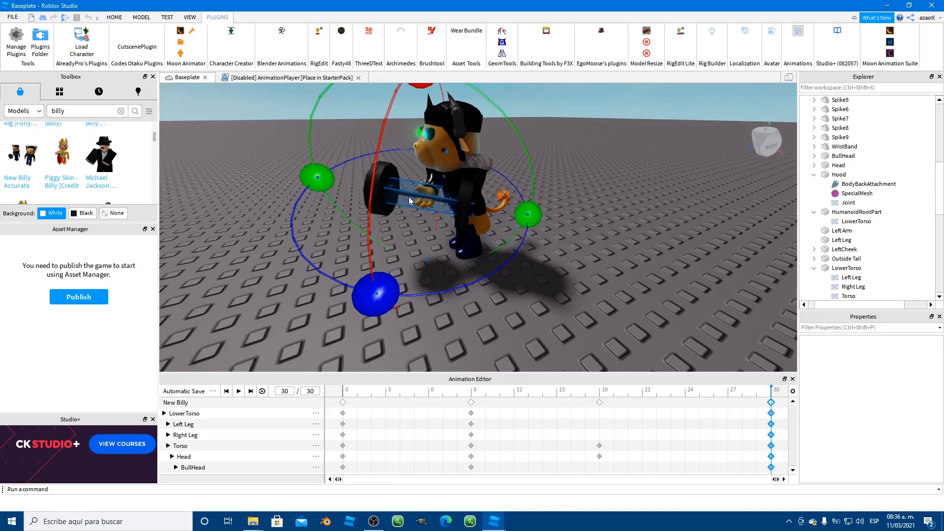
Step: At frame 30, move the dumbbell forward and down toward the hand and rotate it level
key(ctrl+2)
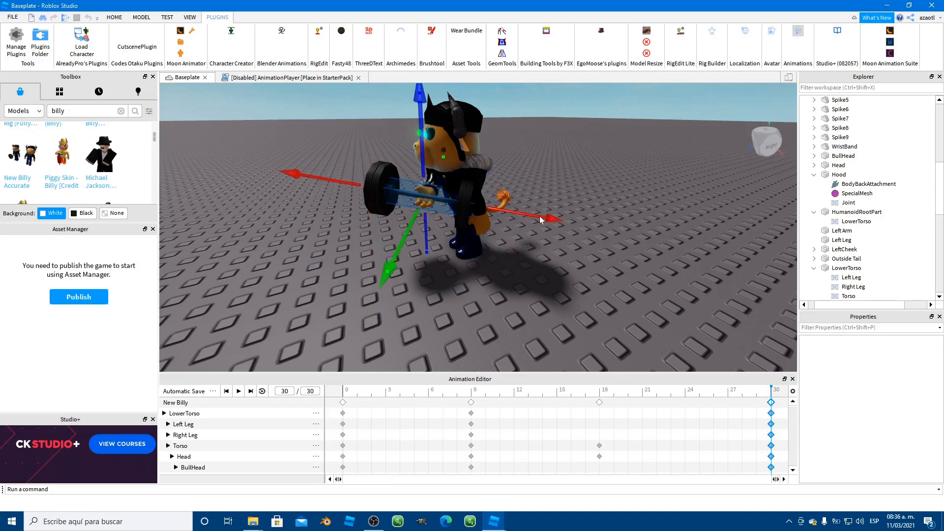
drag(535, 216, 520, 216)
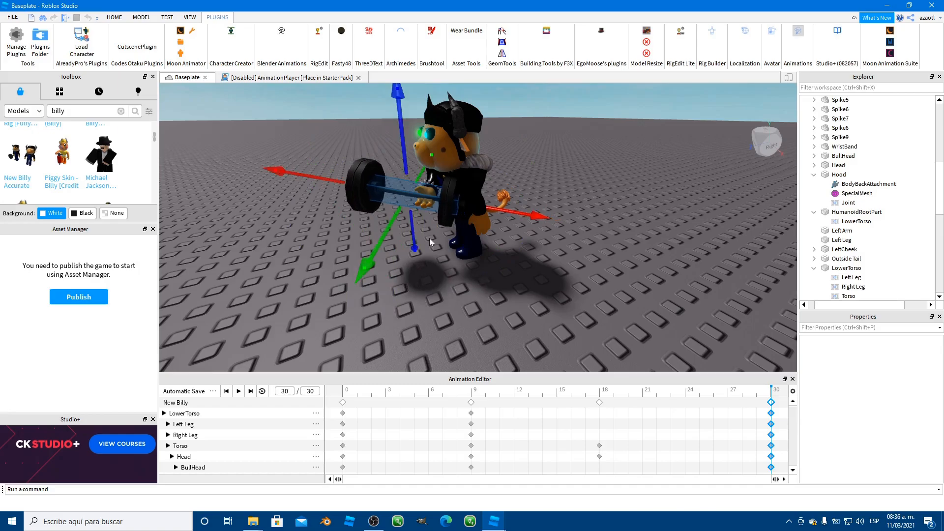
key(ctrl+4)
drag(350, 290, 397, 302)
key(ctrl+2)
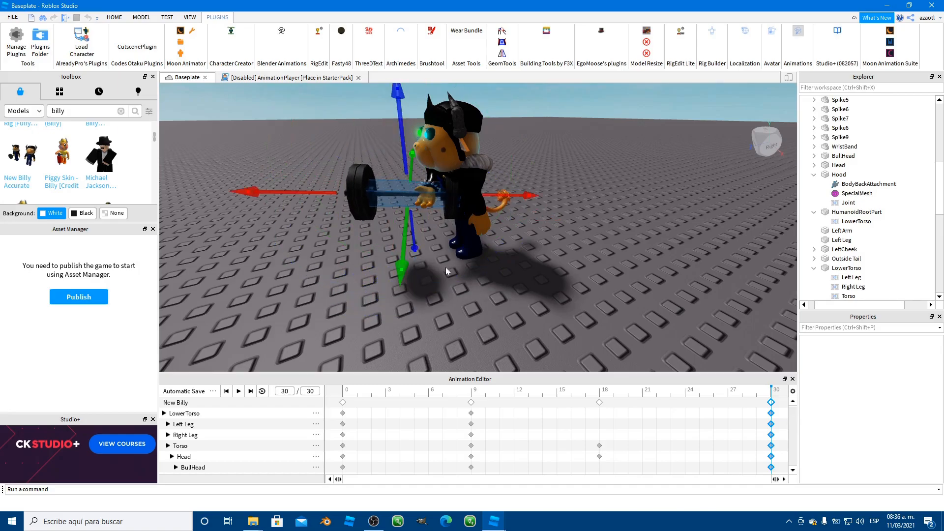
drag(398, 260, 405, 274)
key(a)
right_drag(405, 270, 405, 270)
key(e)
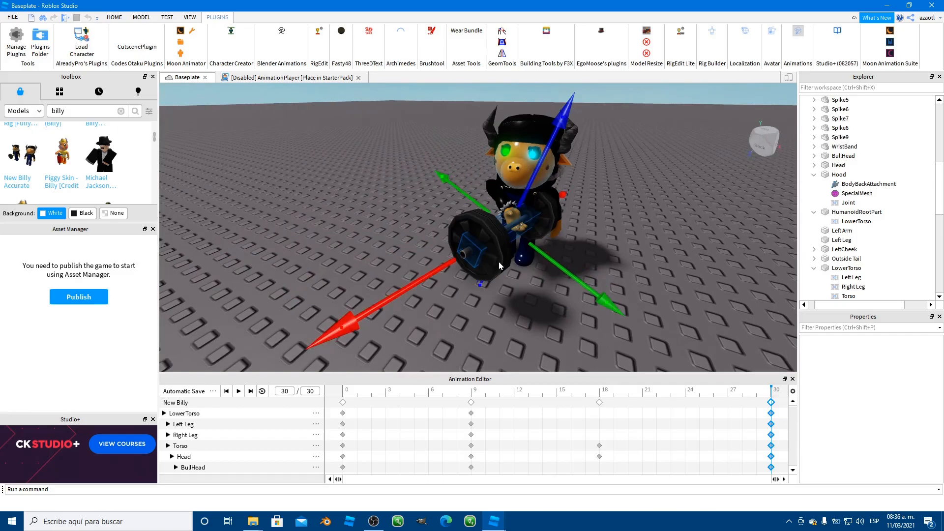
Step: Rotate the dumbbell to line up with the hand's grip at frame 30 and slide it further forward
key(ctrl+4)
drag(627, 330, 654, 312)
right_drag(597, 302, 599, 302)
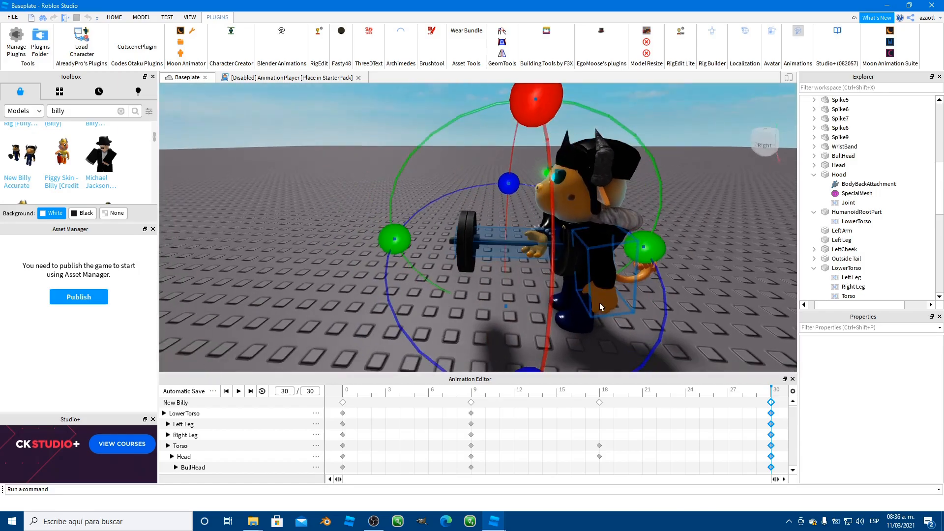
key(r)
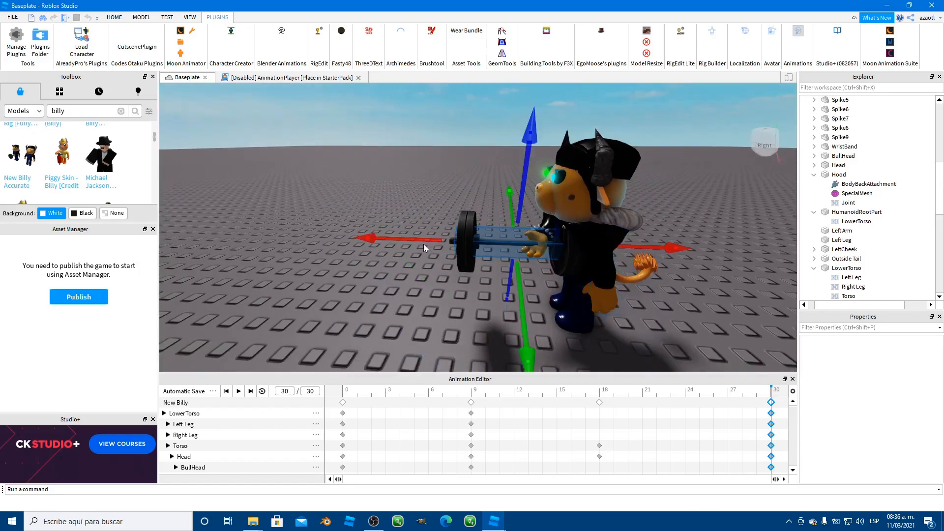
drag(415, 240, 403, 241)
right_drag(404, 242, 403, 242)
key(r)
drag(656, 332, 673, 296)
drag(691, 361, 688, 367)
Step: Slightly rotate the arm holding the dumbbell at frame 30 to refine its reach
click(495, 193)
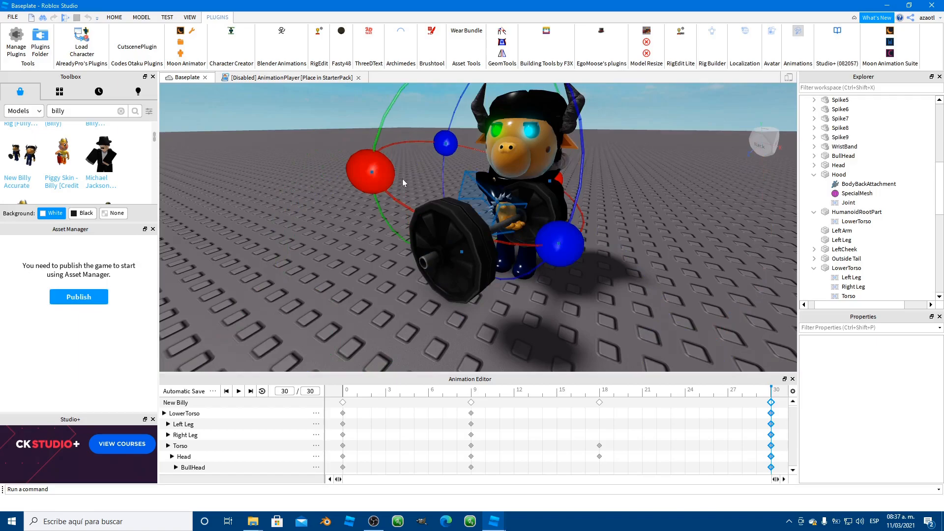
drag(369, 178, 376, 185)
right_drag(428, 224, 434, 228)
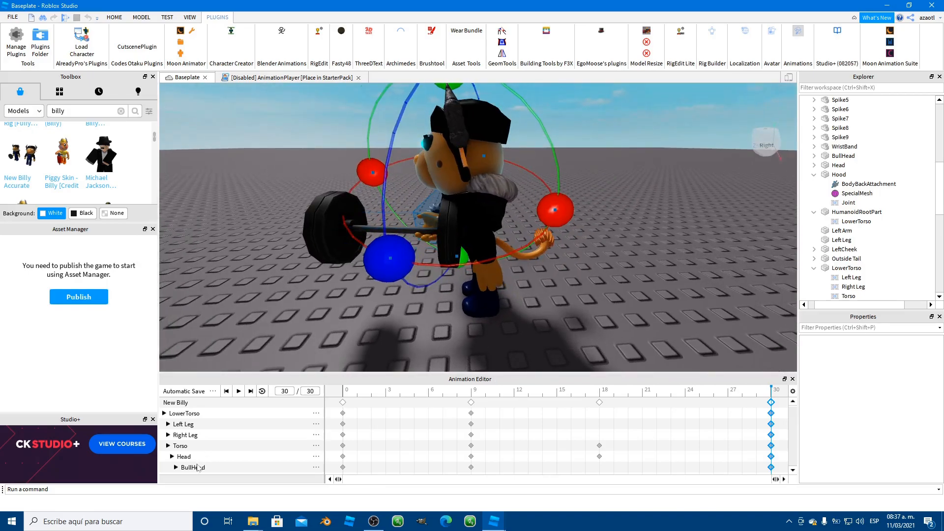
Step: Lean the Torso track slightly further forward and adjust its twist at frame 30
click(180, 446)
drag(381, 276, 381, 282)
right_drag(377, 294, 377, 294)
drag(512, 104, 523, 110)
right_drag(596, 255, 597, 256)
Step: At frame 30, rotate the free arm away from its straight hanging position
click(498, 227)
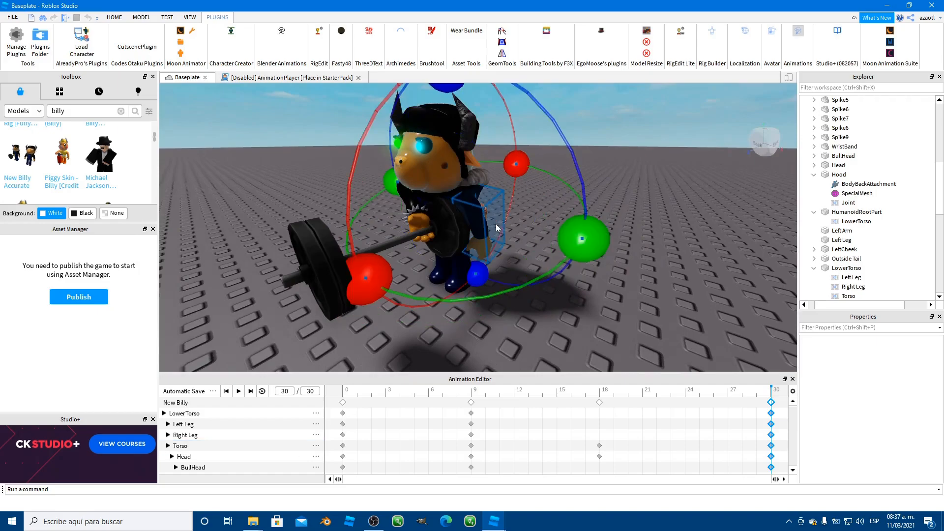
right_drag(470, 111, 470, 111)
drag(449, 103, 409, 195)
right_drag(449, 289, 455, 287)
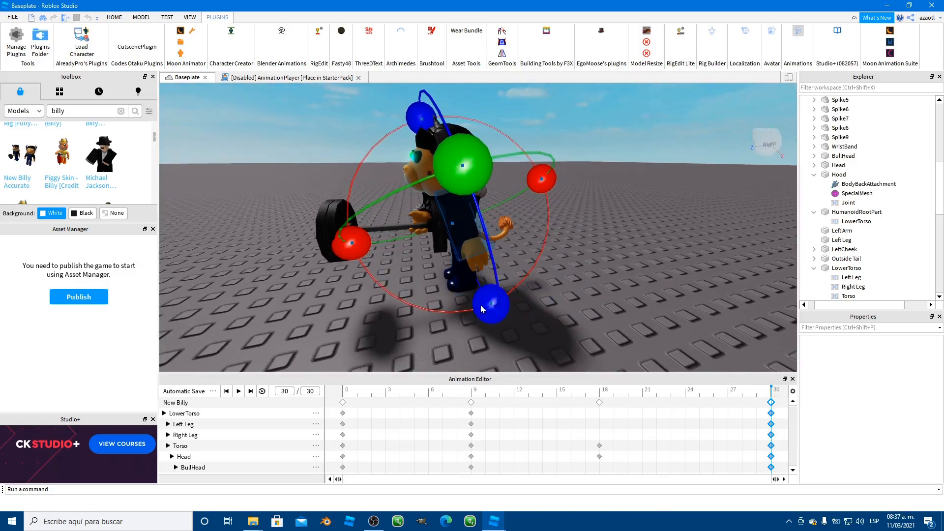
Step: Swing the free arm further behind the body at frame 30
drag(359, 241, 366, 273)
right_drag(505, 219, 506, 220)
right_drag(455, 262, 455, 264)
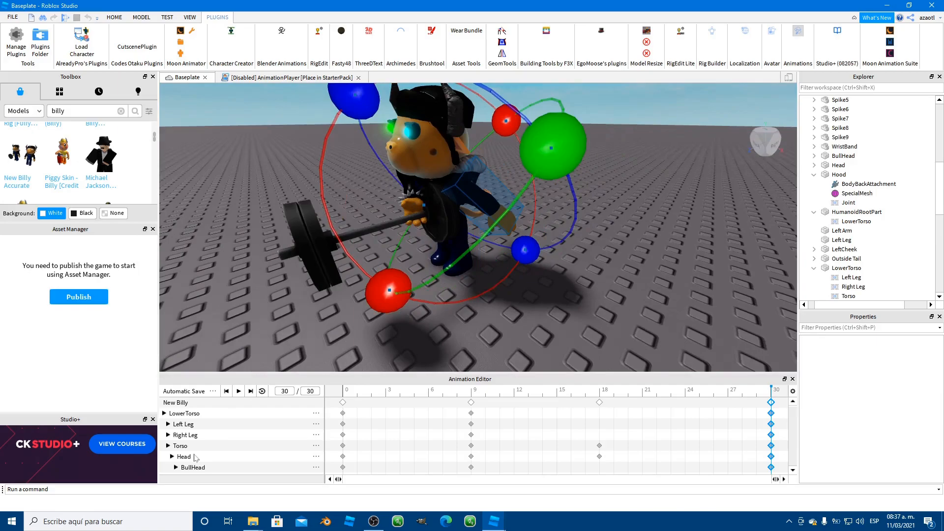
Step: Rotate the Head track about several axes at frame 30 to adjust its tilt and turn
click(187, 457)
drag(327, 209, 352, 235)
right_drag(371, 240, 370, 240)
drag(497, 116, 499, 119)
right_drag(560, 226, 559, 226)
drag(470, 238, 485, 296)
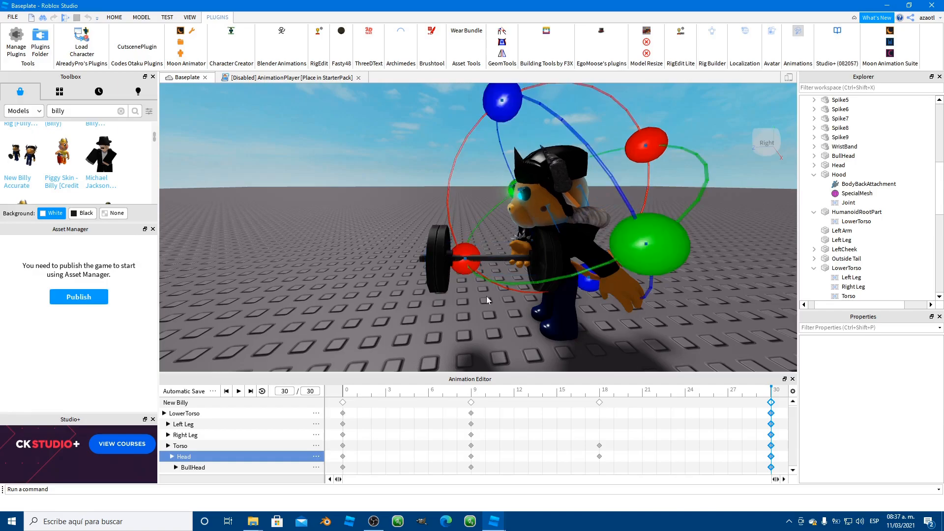
right_drag(485, 296, 486, 296)
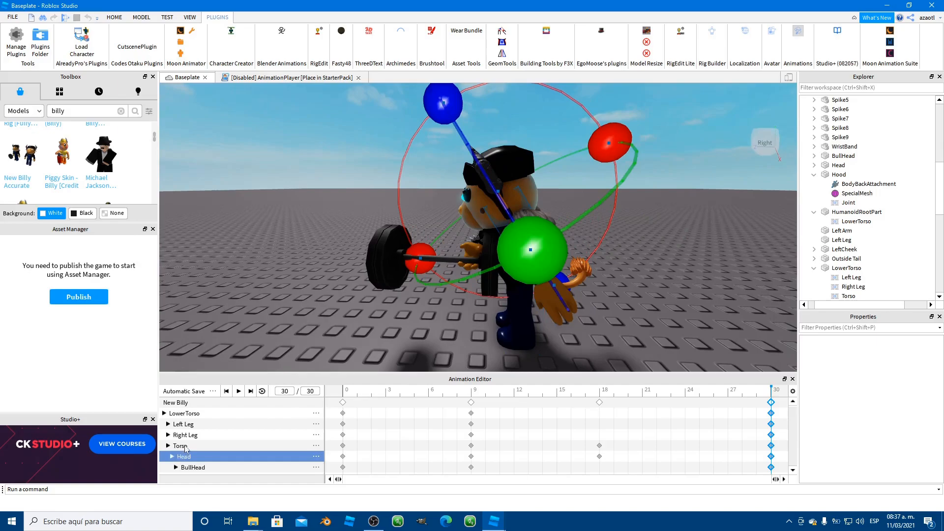
Step: Lower the Torso track slightly at frame 30
click(184, 445)
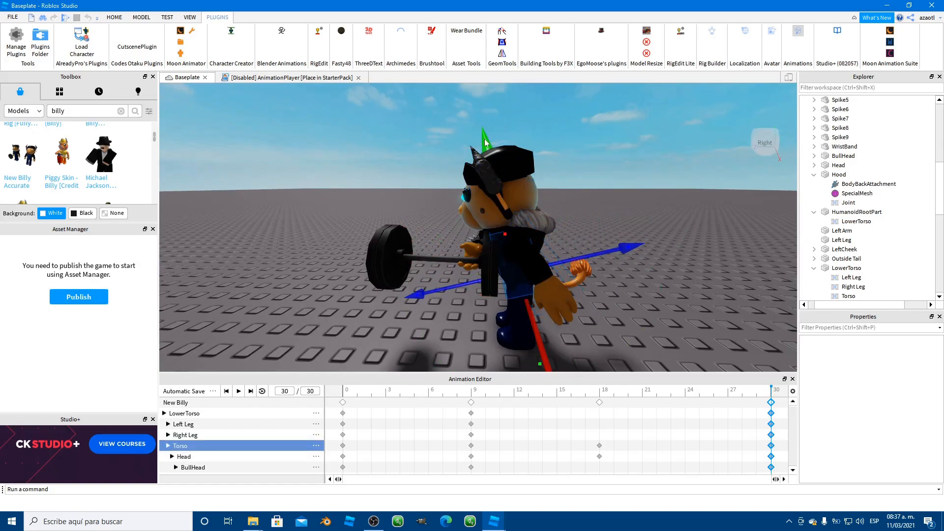
drag(487, 138, 487, 140)
right_drag(578, 284, 539, 289)
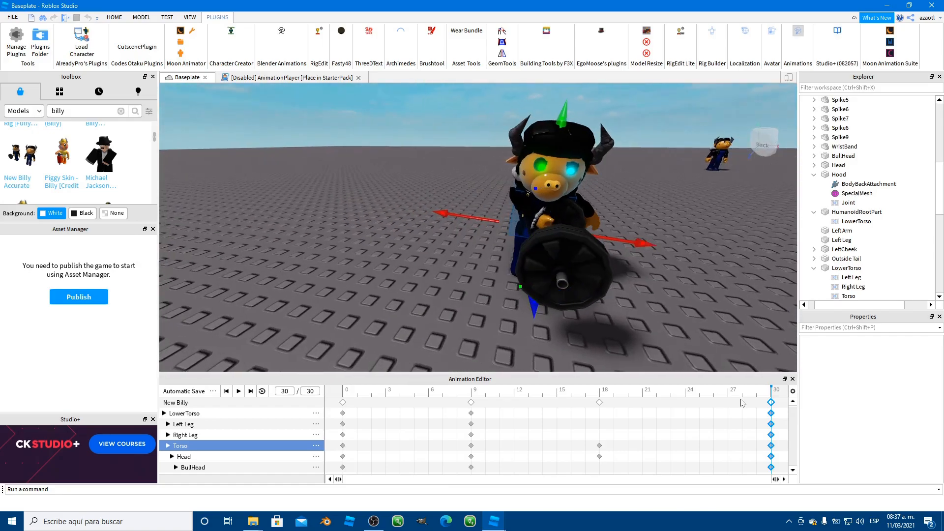
Step: Scrub and play back the animation to check the movement into the frame 30 pose
drag(673, 402, 475, 416)
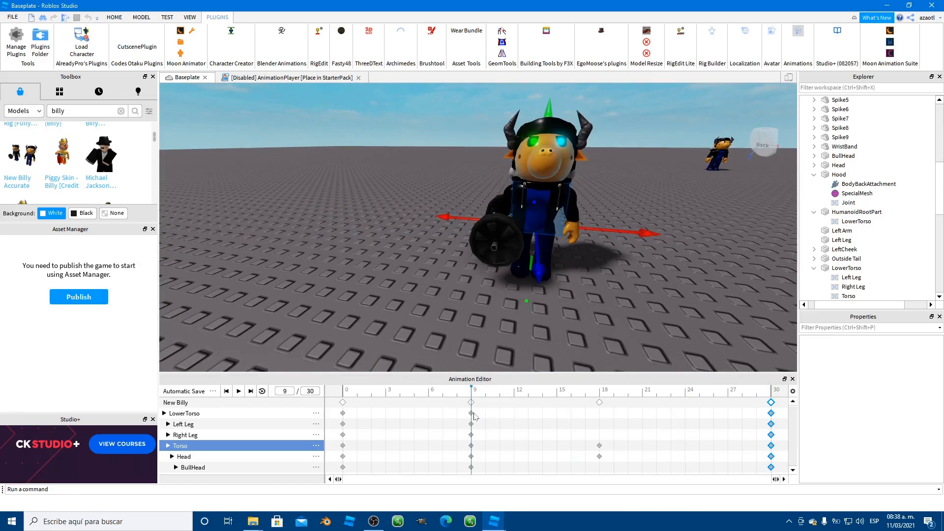
key(space)
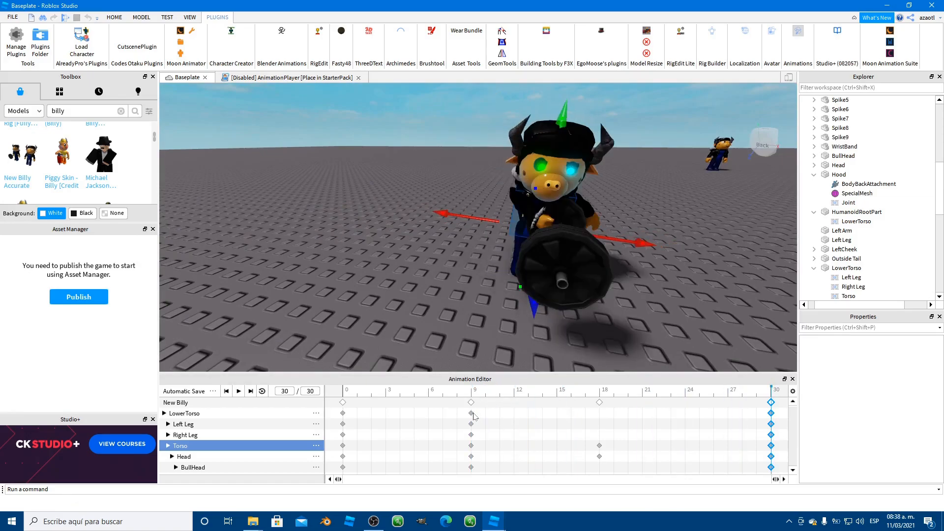
key(space)
right_drag(644, 260, 642, 264)
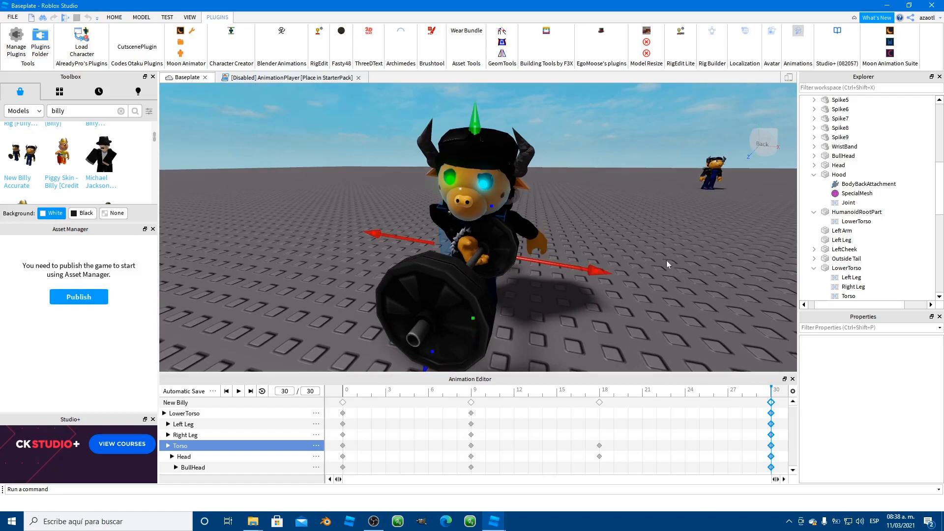
key(space)
key(space)
Step: Add a keyframe for all tracks of the rig at frame 18
drag(530, 393, 606, 401)
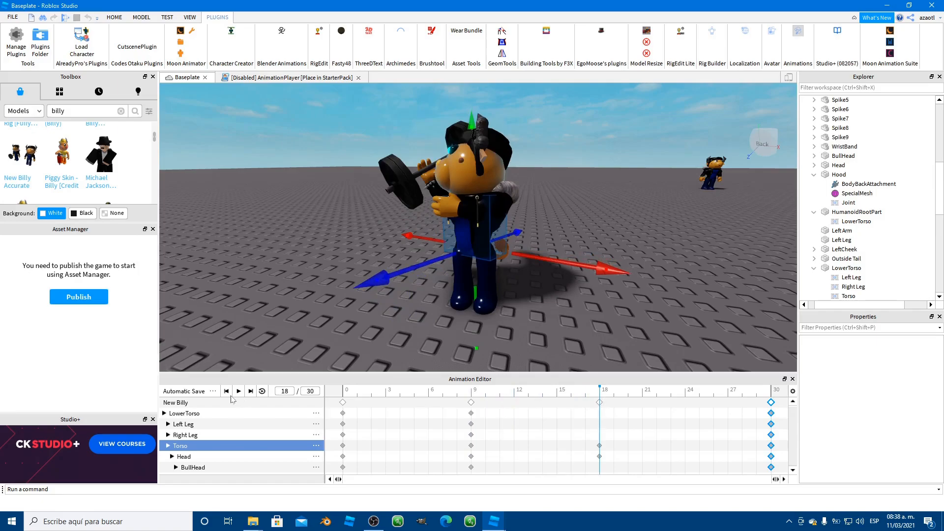
right_click(601, 410)
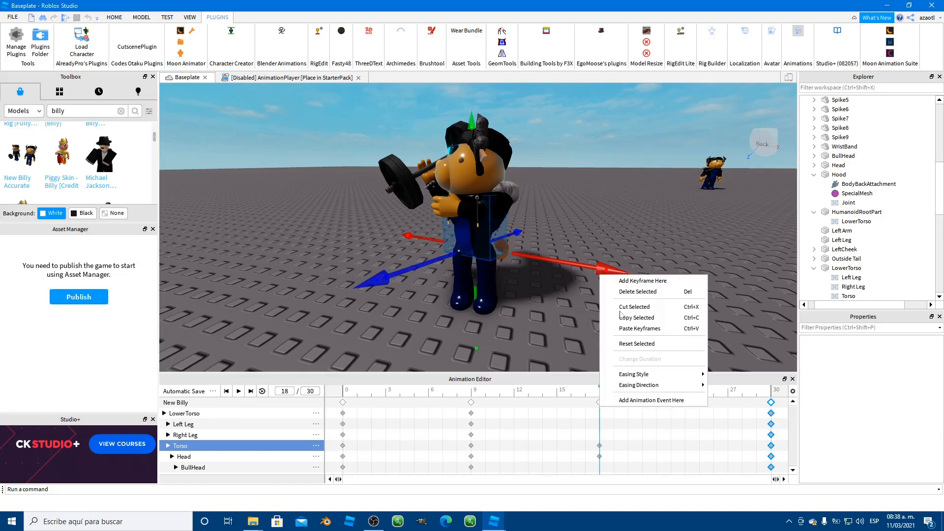
click(627, 280)
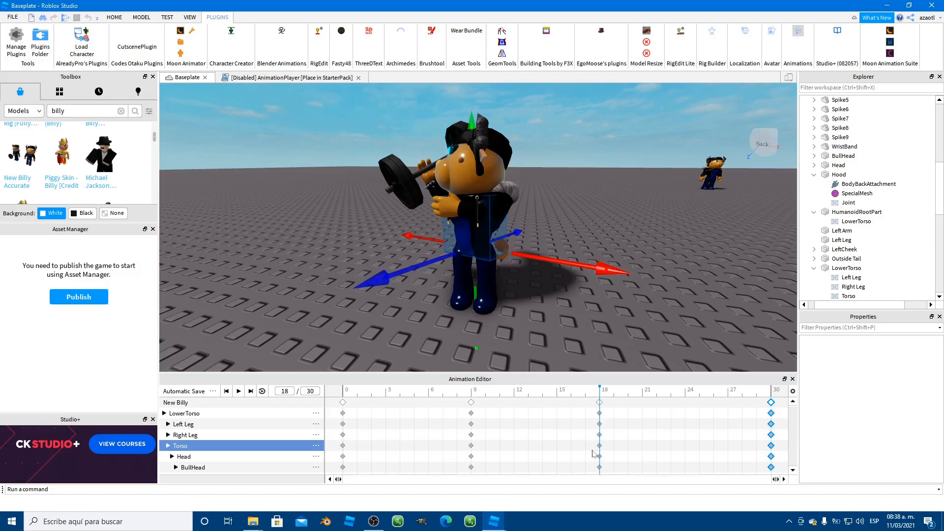
Step: Duplicate the frame 18 keyframes at frame 21 to hold the raised pose, and play back the animation
click(599, 403)
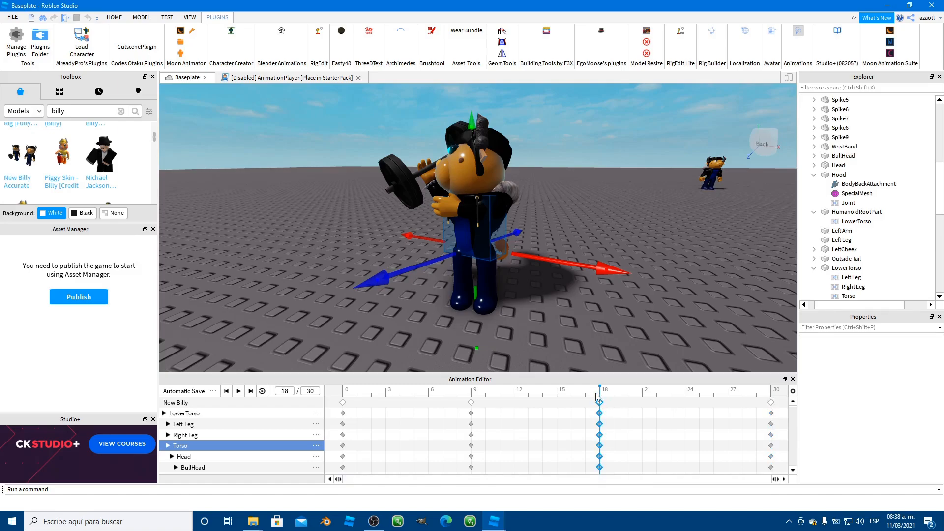
drag(600, 393, 640, 397)
click(602, 404)
drag(604, 397, 506, 403)
key(space)
key(space)
key(space)
key(space)
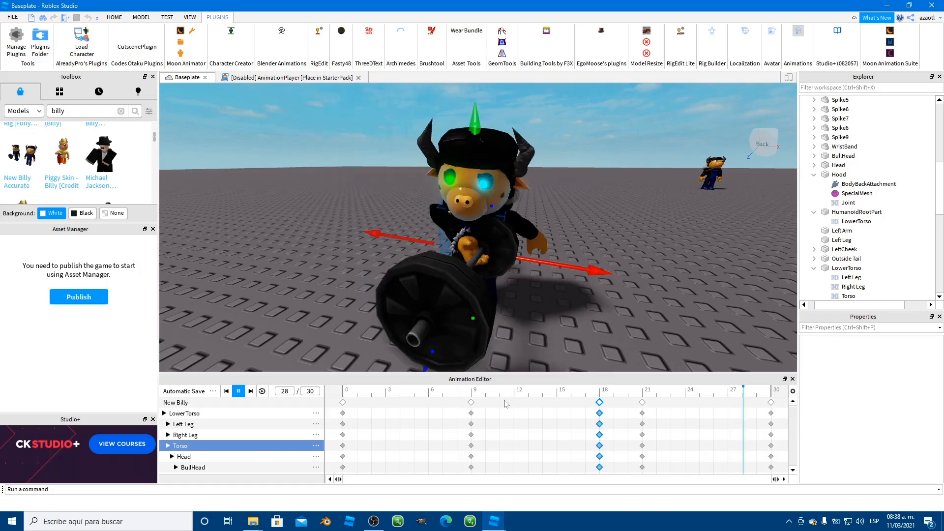
Step: Move the keyframes at frame 21 to frame 23 and preview the longer hold
click(640, 402)
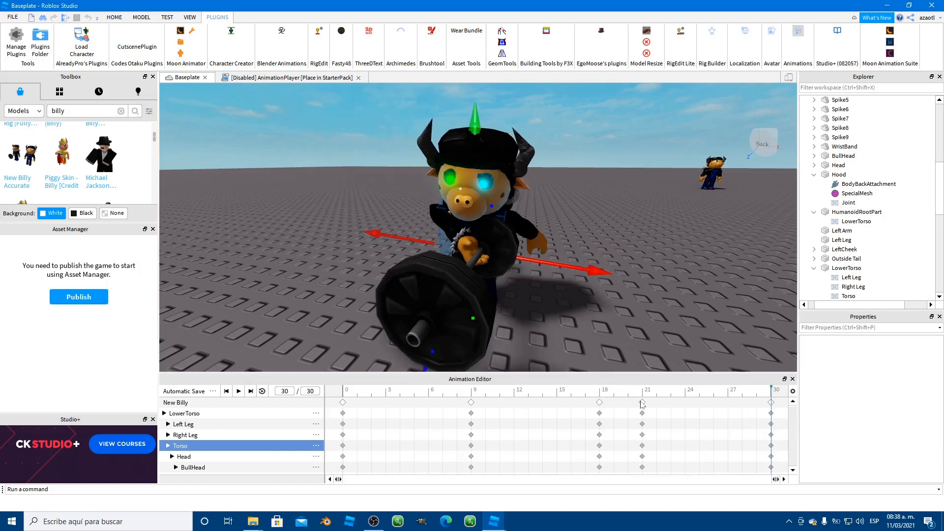
drag(642, 402, 543, 405)
key(space)
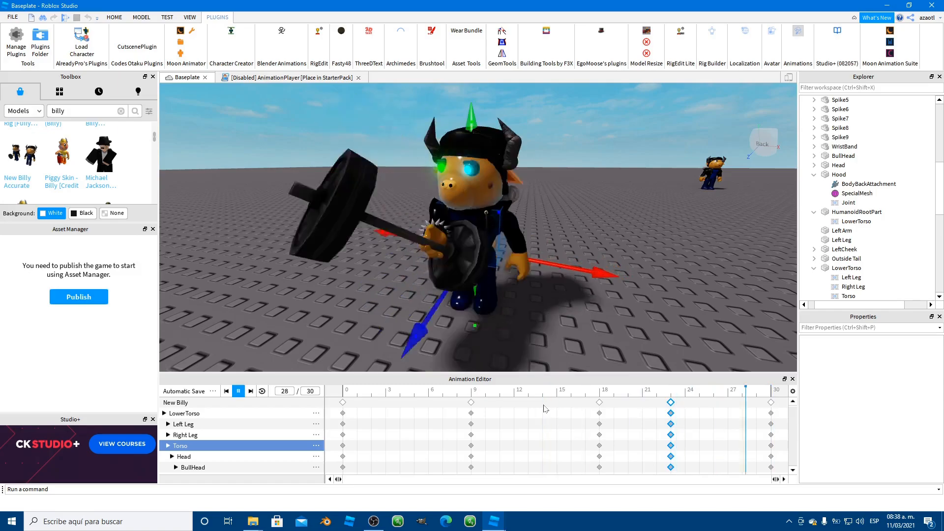
key(space)
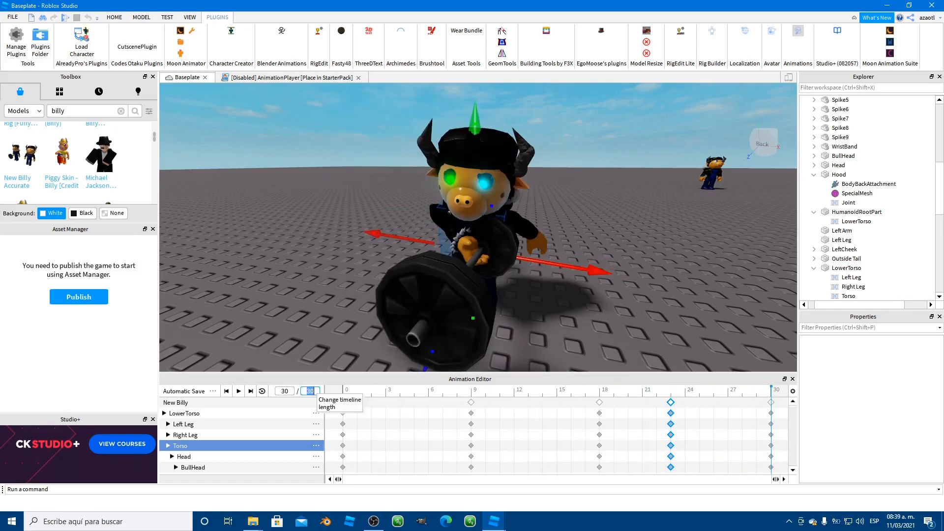
Step: Set the timeline length to 50 frames and preview the animation
text(0)
key(Return)
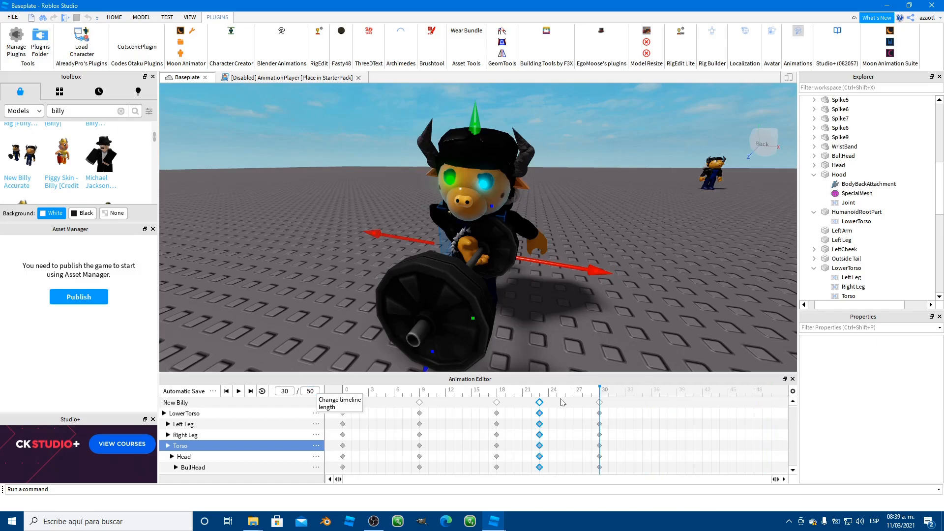
key(space)
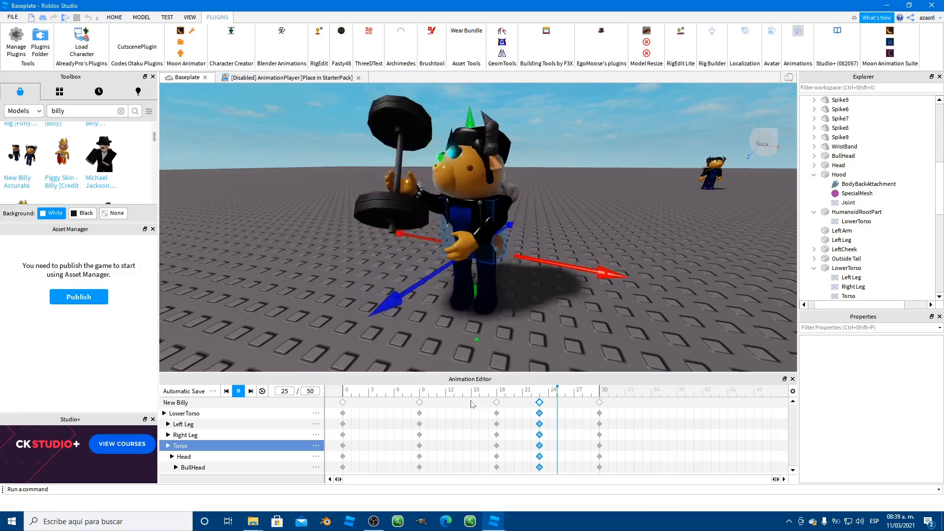
key(space)
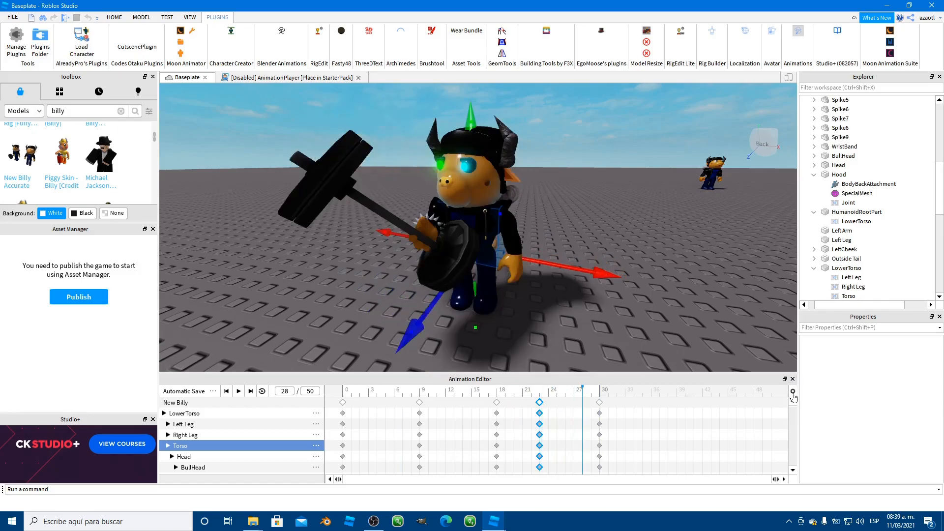
Step: Switch the timeline unit to Seconds:Frames and back to Frames
click(792, 392)
mouse_move(806, 400)
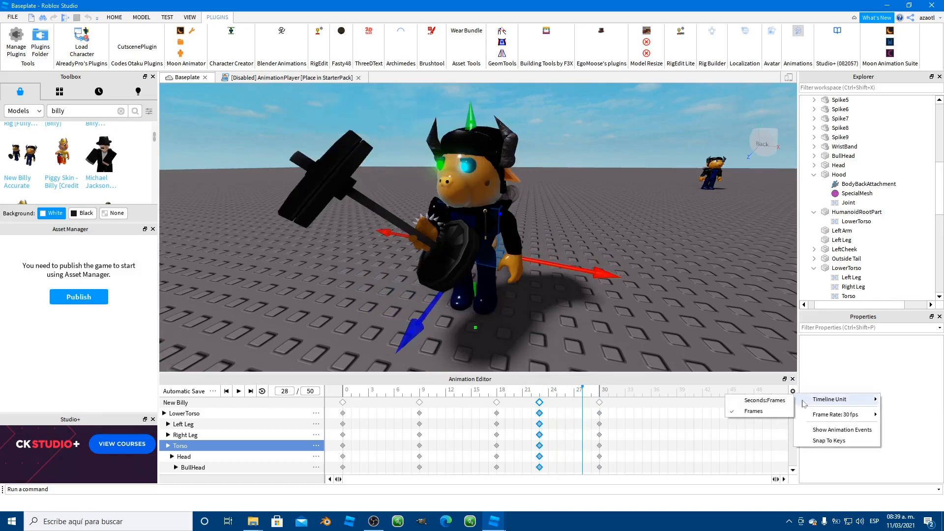
click(764, 400)
click(793, 393)
mouse_move(810, 401)
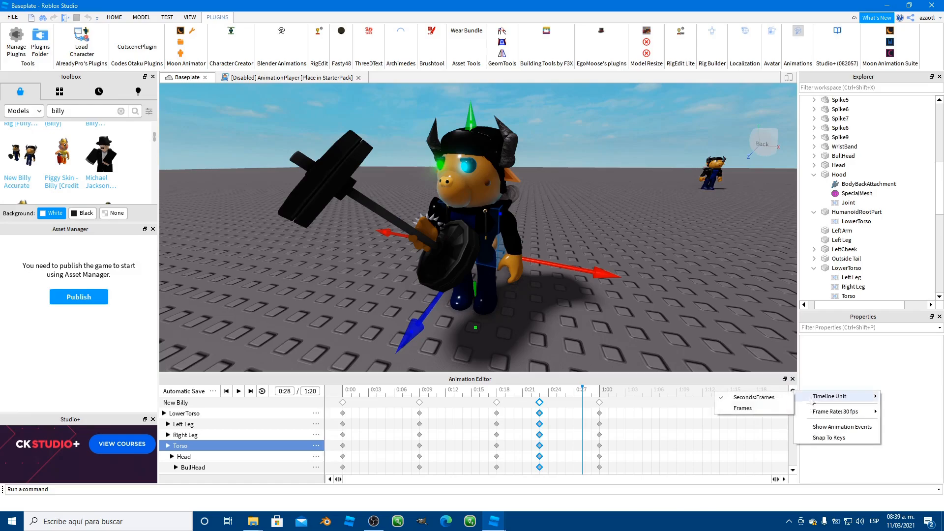
click(742, 408)
Step: Play the animation through to review the lift and the ending pose
click(462, 401)
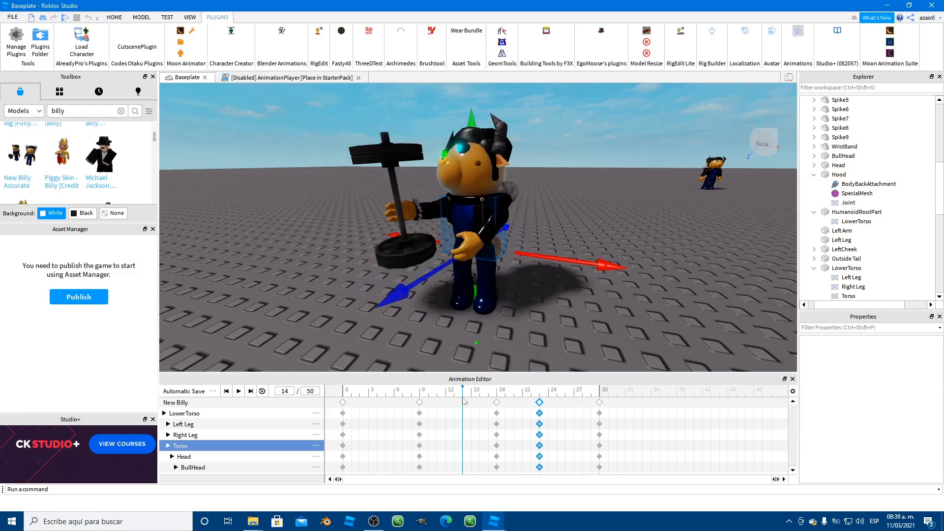
key(space)
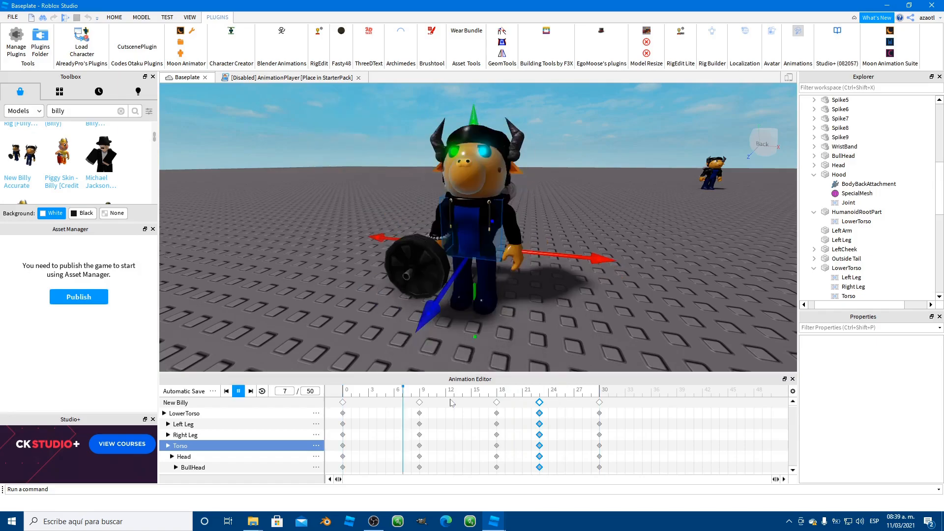
key(space)
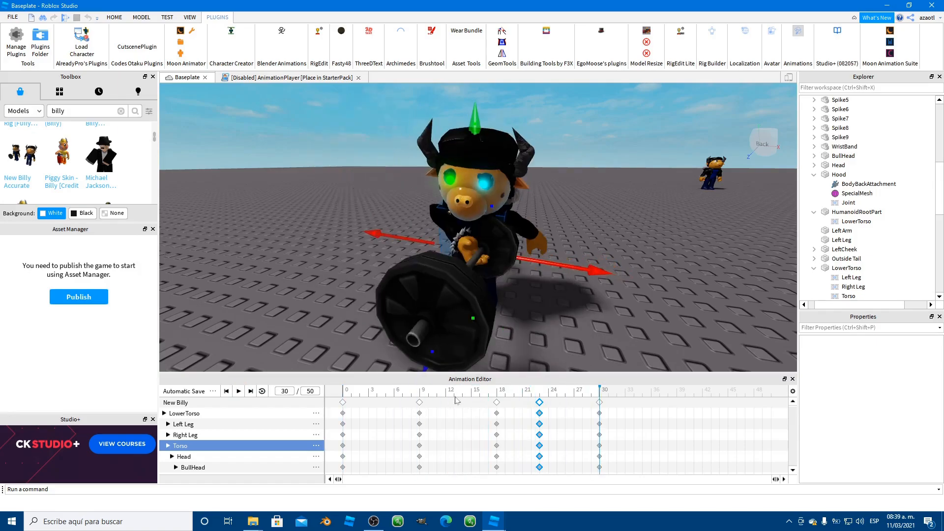
Step: At frame 14, tilt the dumbbell and rotate the arm holding it
drag(477, 394, 465, 428)
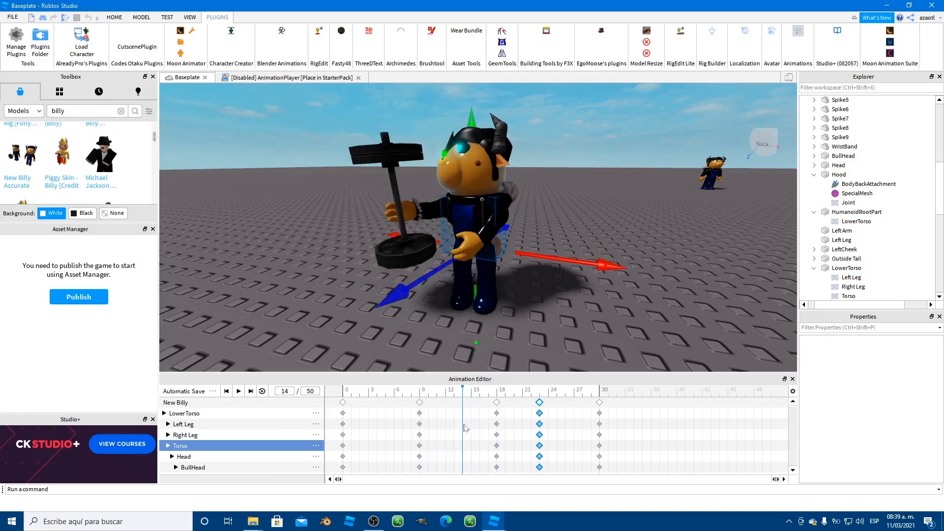
click(391, 181)
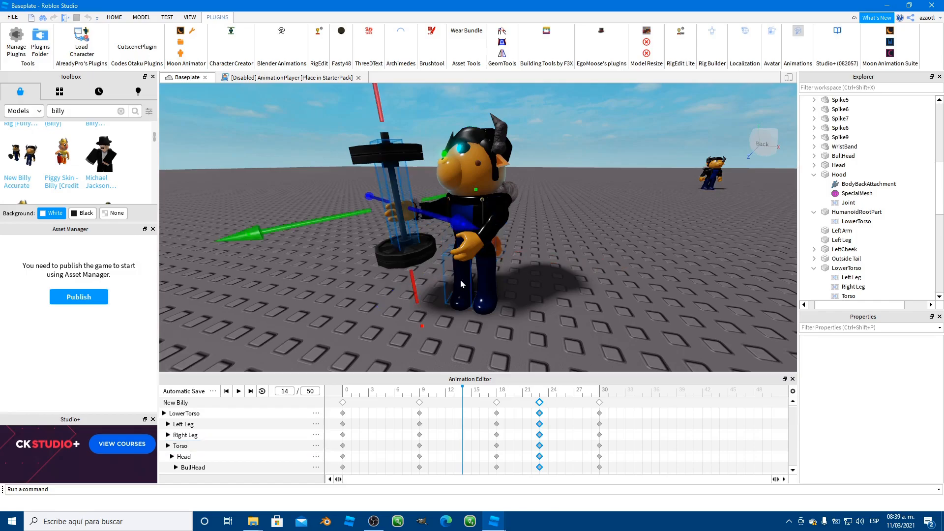
right_drag(460, 280, 461, 283)
key(ctrl+4)
drag(344, 215, 366, 256)
click(499, 210)
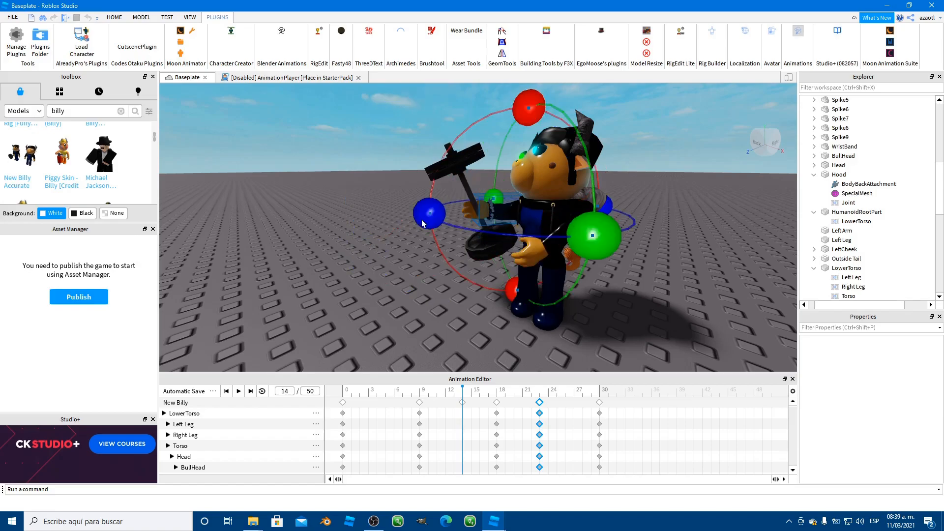
drag(534, 99, 522, 109)
right_drag(609, 242, 565, 245)
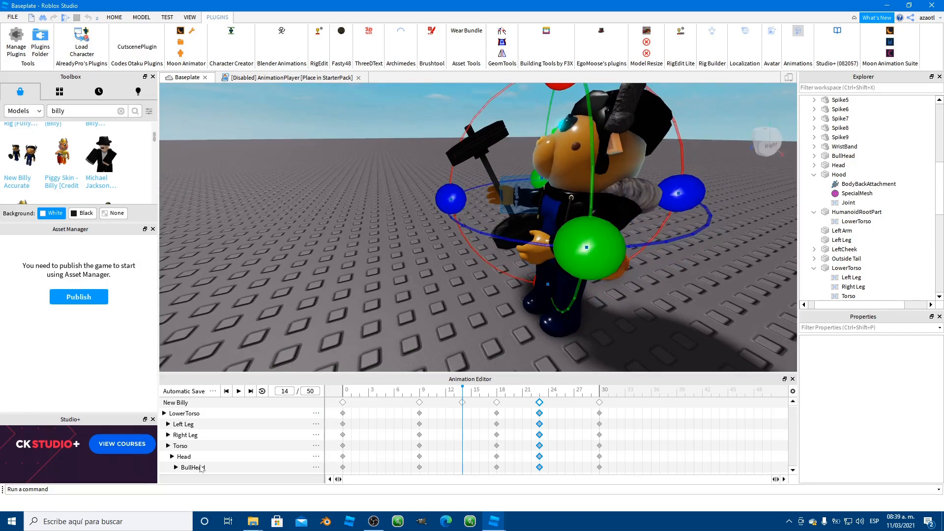
Step: Rotate the Head track at frame 14 to adjust where the character looks during the lift
click(194, 457)
drag(455, 160, 461, 189)
right_drag(486, 281, 485, 281)
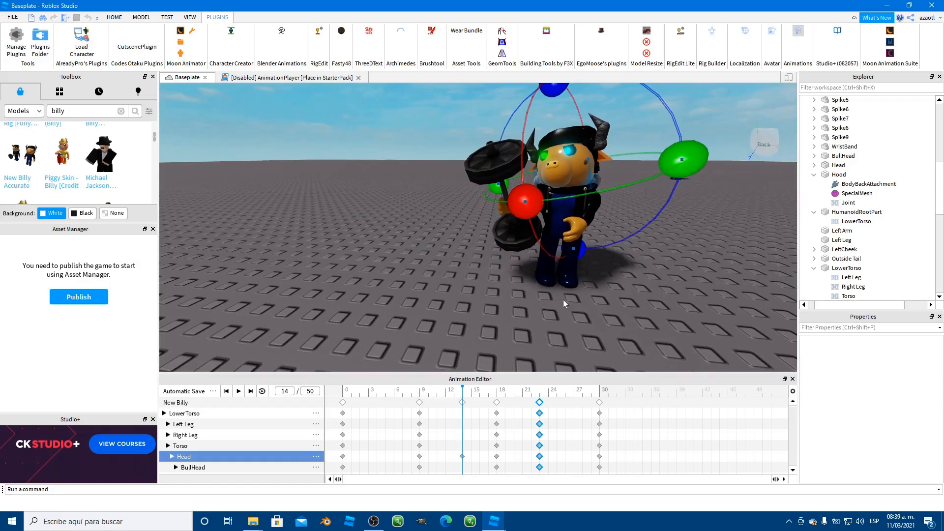
Step: Play back the animation from different angles to check the new frame 14 pose
drag(502, 390, 396, 396)
key(space)
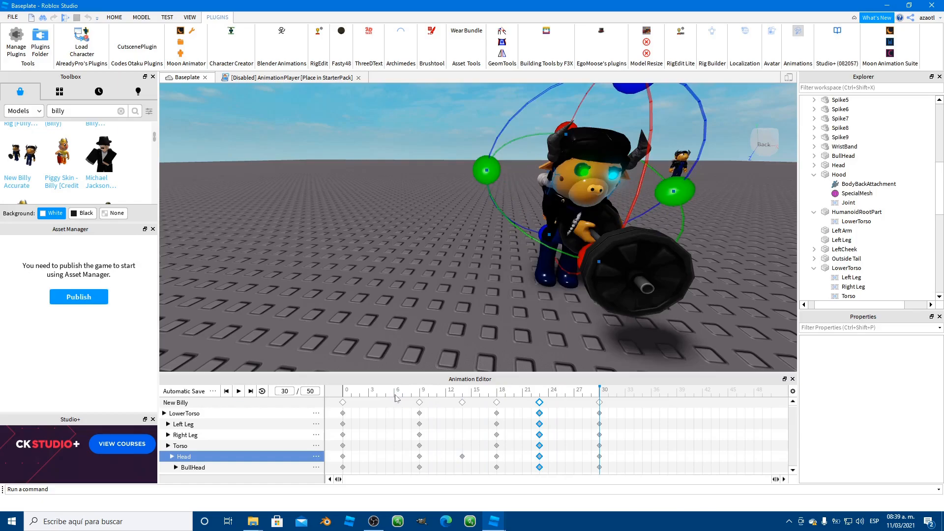
right_drag(503, 300, 503, 302)
key(space)
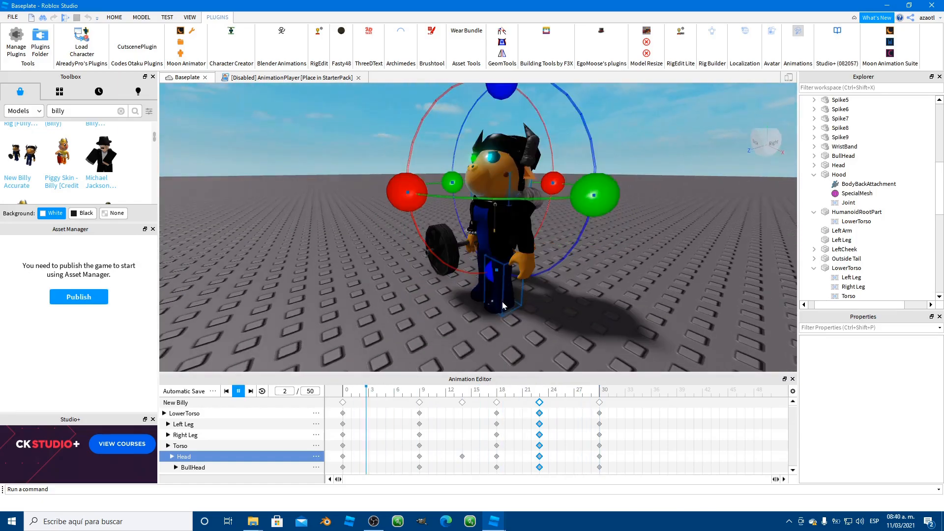
key(space)
key(space)
right_drag(502, 305, 502, 304)
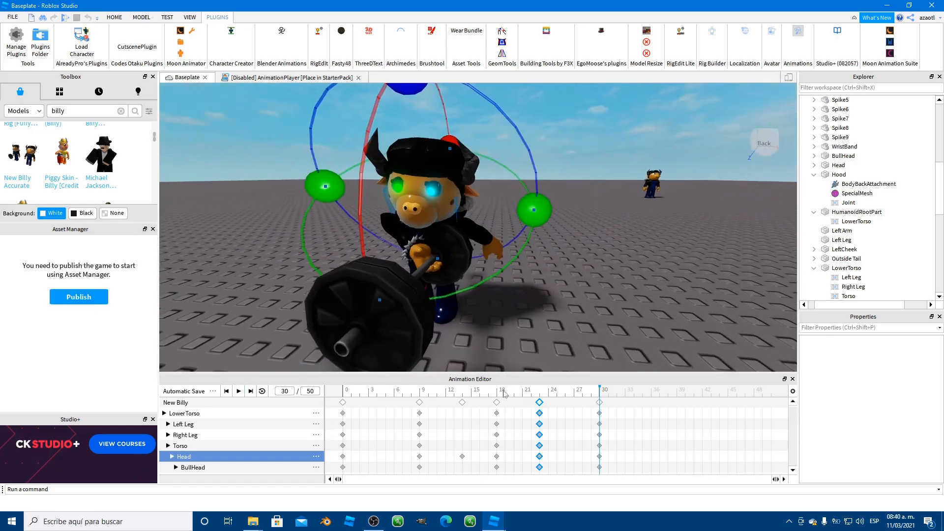
Step: Rotate the dumbbell at frame 26 so its upper end tilts back toward the character's head
click(496, 395)
drag(508, 398, 565, 401)
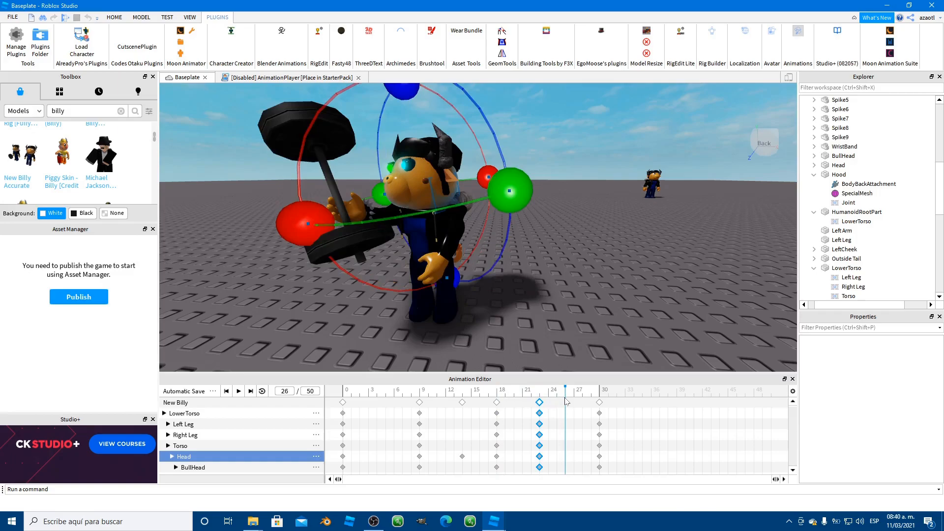
right_drag(449, 300, 446, 299)
scroll(446, 298, up, 5)
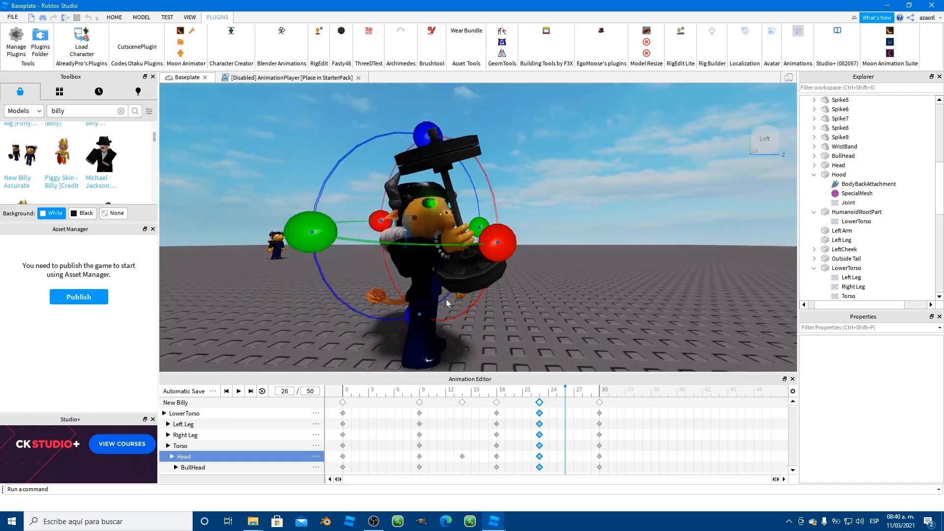
click(449, 217)
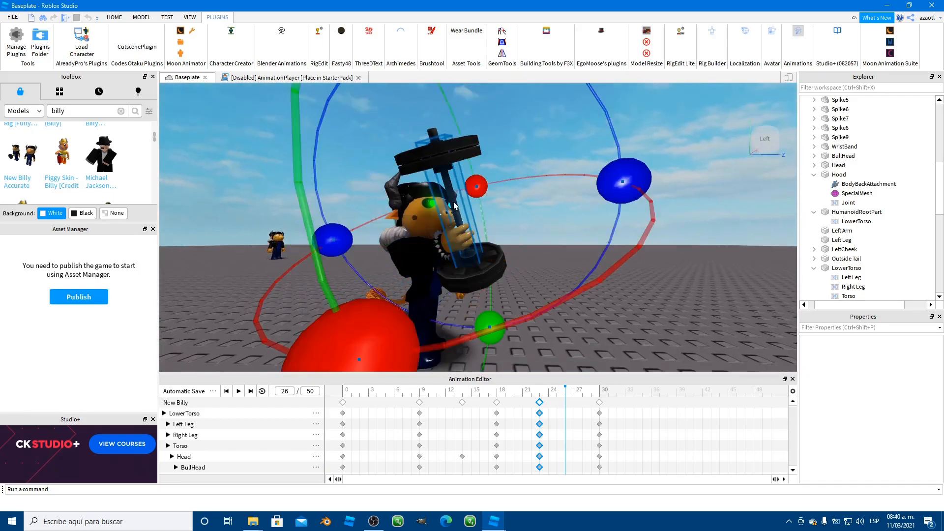
drag(336, 245, 347, 272)
key(r)
drag(581, 148, 577, 155)
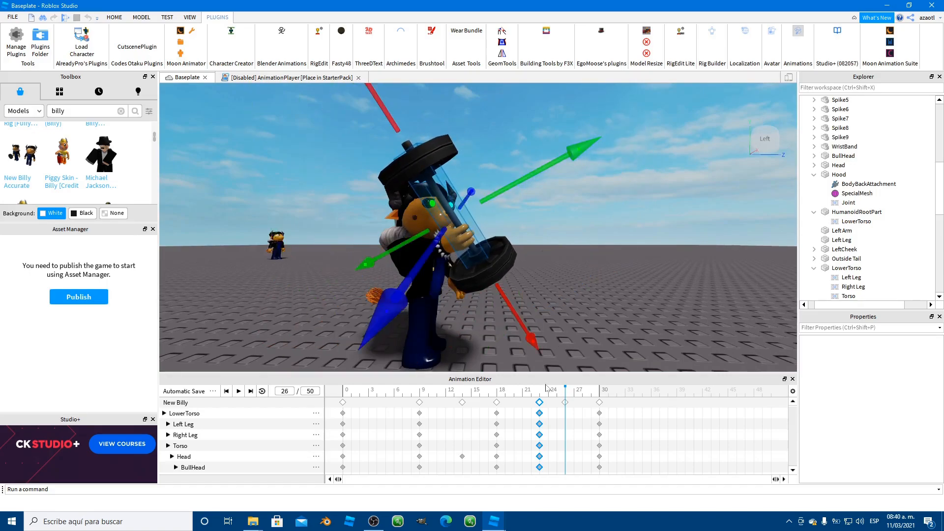
Step: Play back the animation from both sides of the character to check the dumbbell's new tilt
key(space)
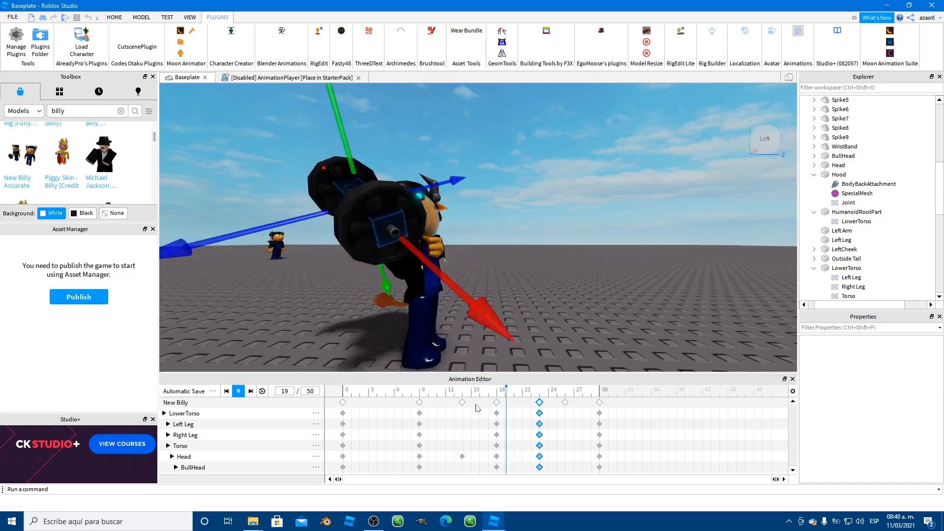
key(space)
right_drag(604, 233, 618, 238)
key(d)
key(w)
key(w)
key(space)
key(space)
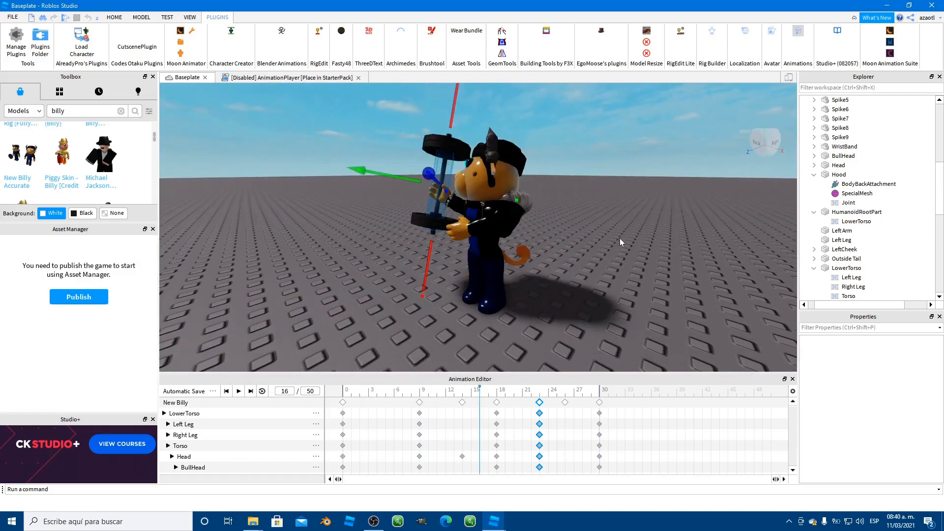
key(space)
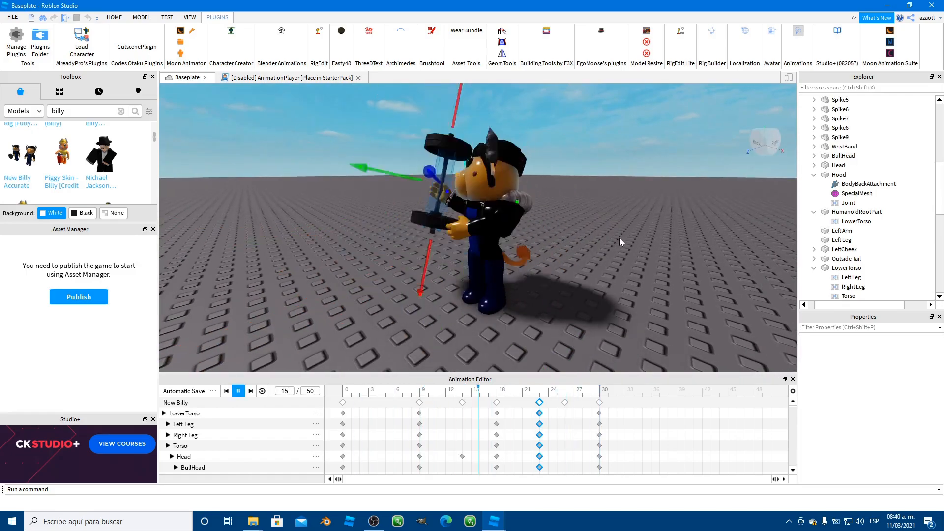
key(space)
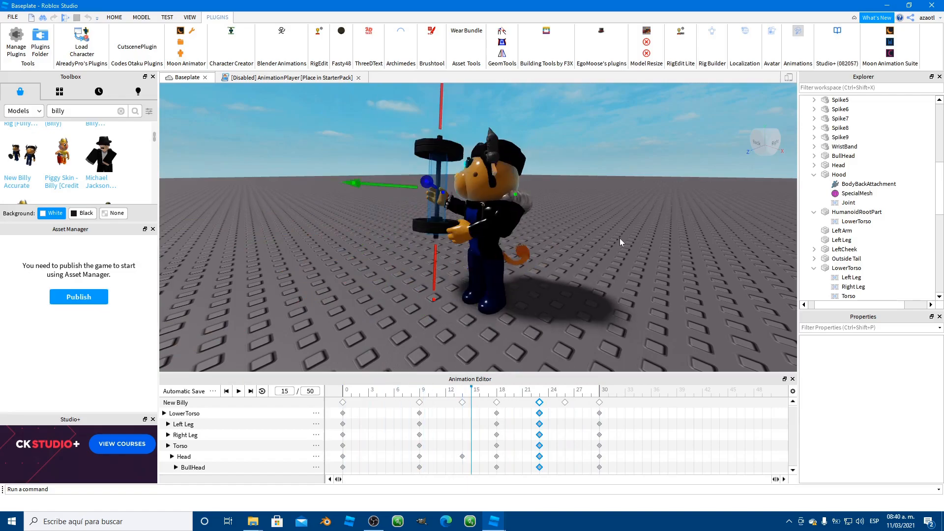
Step: Add a keyframe at frame 14 across the character's body tracks
click(472, 391)
drag(444, 395, 442, 419)
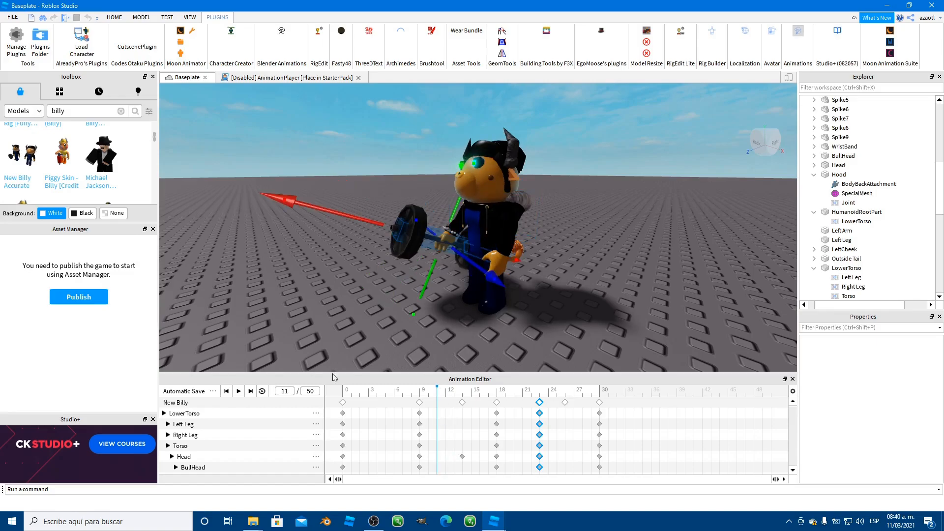
click(187, 448)
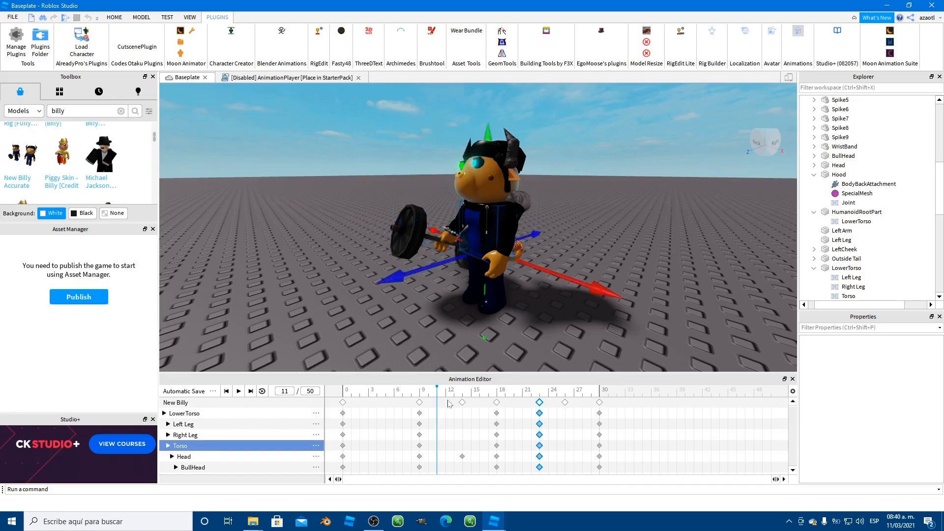
drag(441, 398, 460, 401)
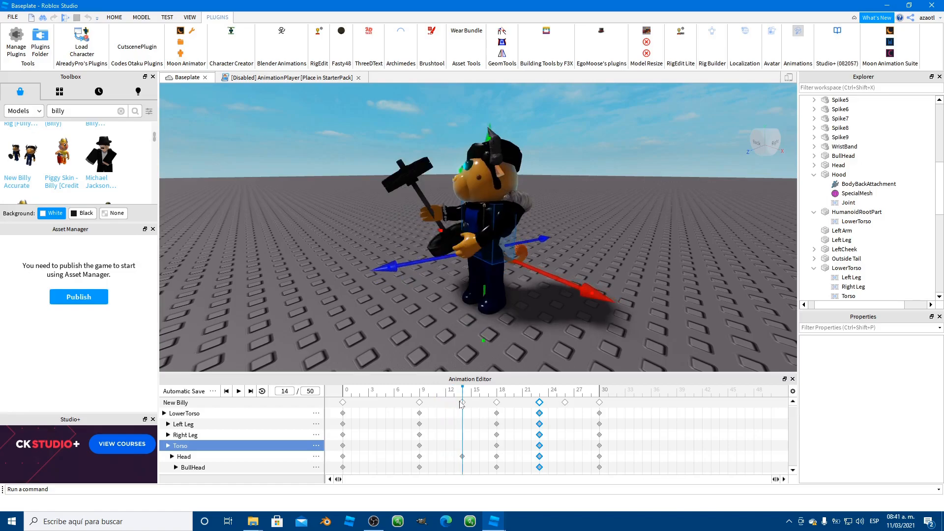
right_click(462, 409)
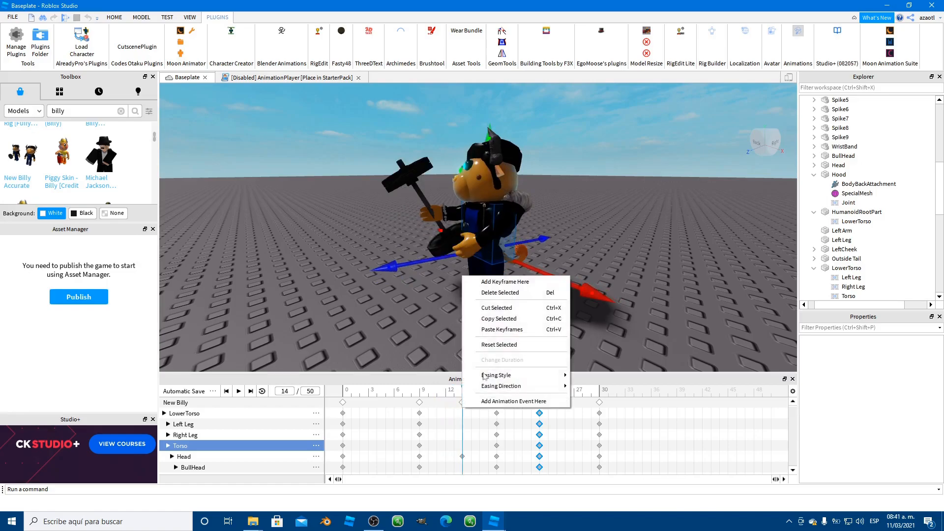
click(496, 282)
Step: Shift the frame 9 keyframes of all tracks one frame earlier, to frame 8
click(441, 397)
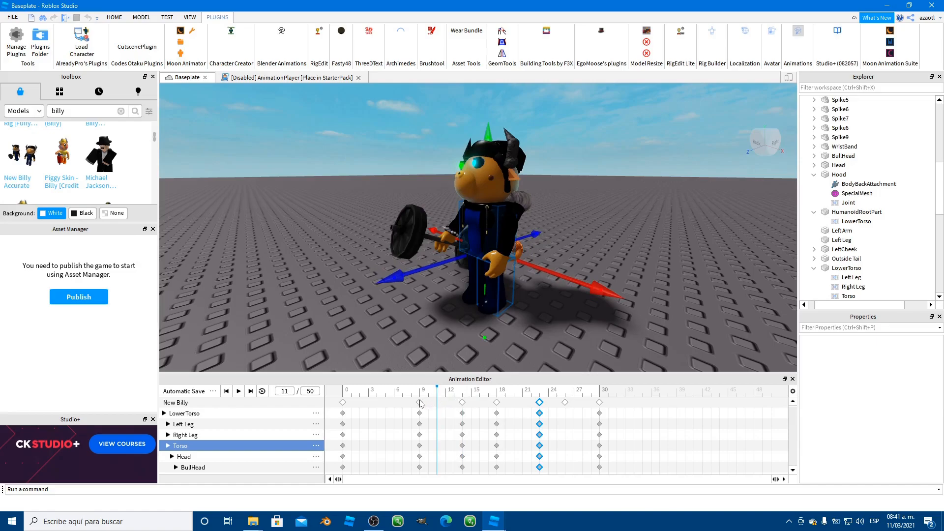
click(420, 403)
drag(419, 402, 411, 403)
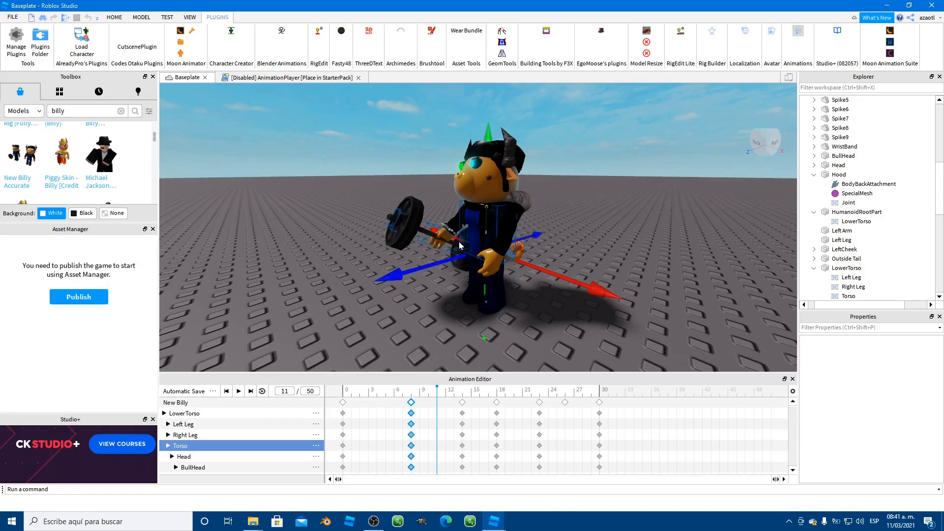
Step: At frame 11, lean the Torso forward and tilt the Head downward
right_drag(496, 298, 502, 298)
key(r)
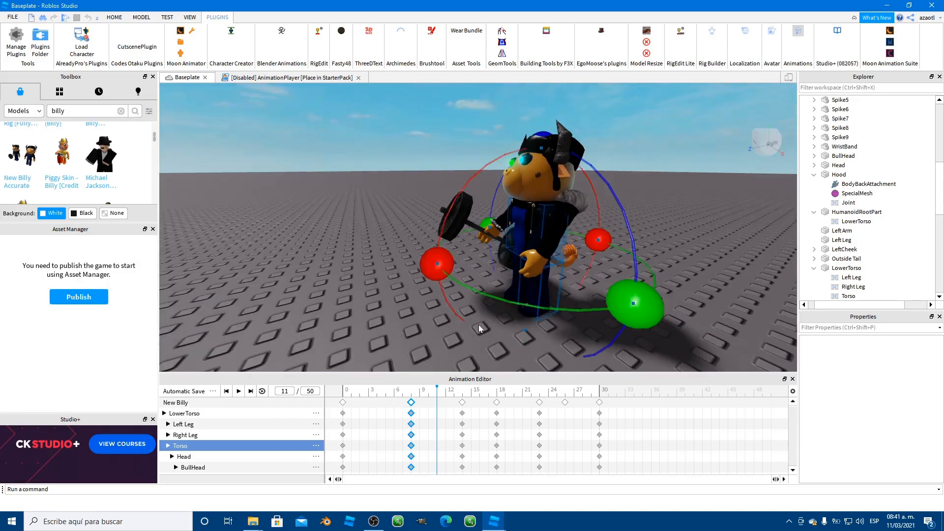
drag(440, 281, 442, 291)
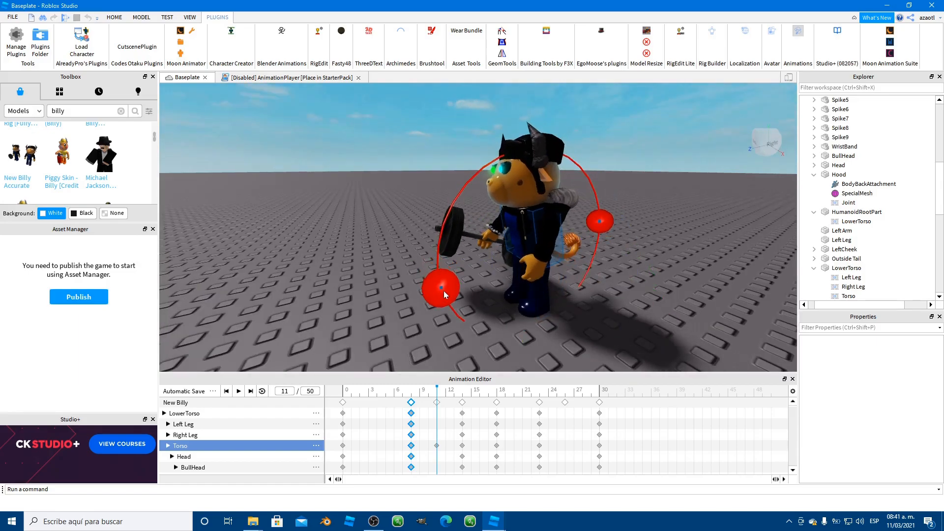
click(198, 457)
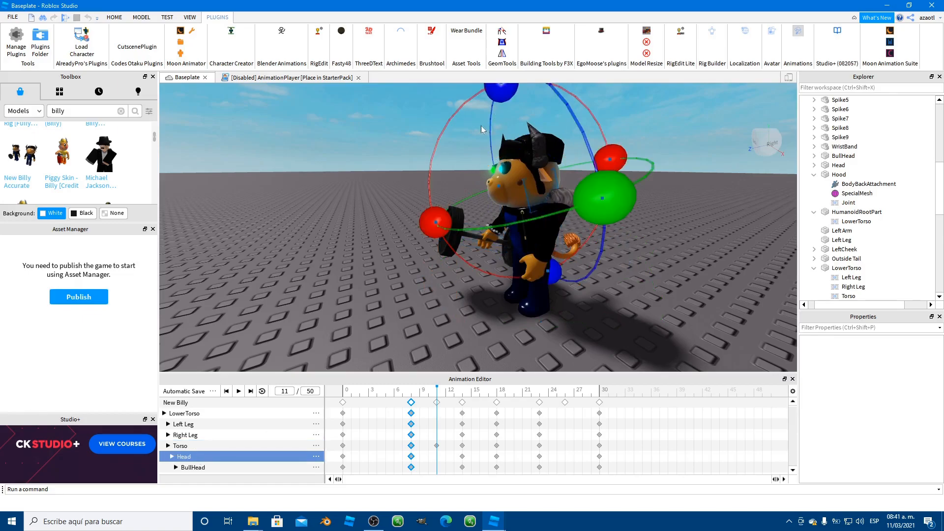
drag(435, 221, 447, 263)
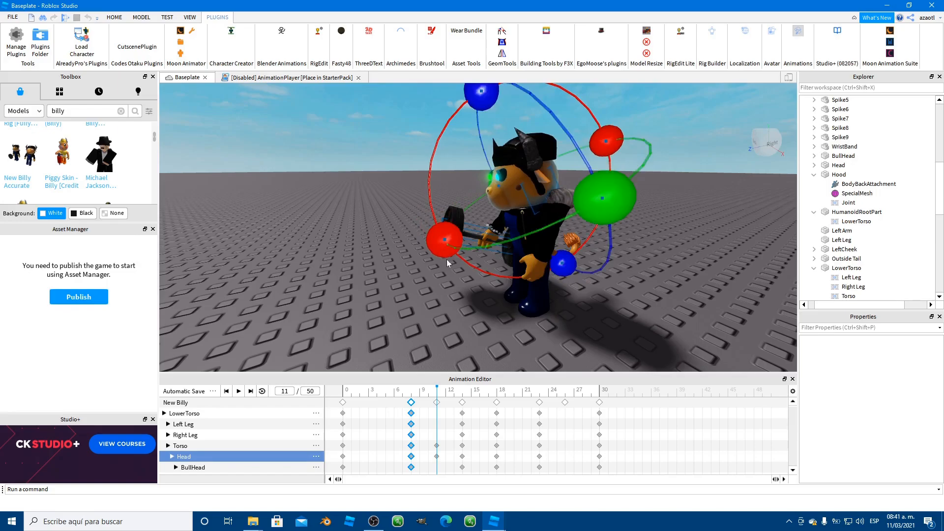
Step: At frame 11, rotate the arm holding the dumbbell slightly downward and adjust the rotation of the free arm
right_drag(474, 278, 474, 278)
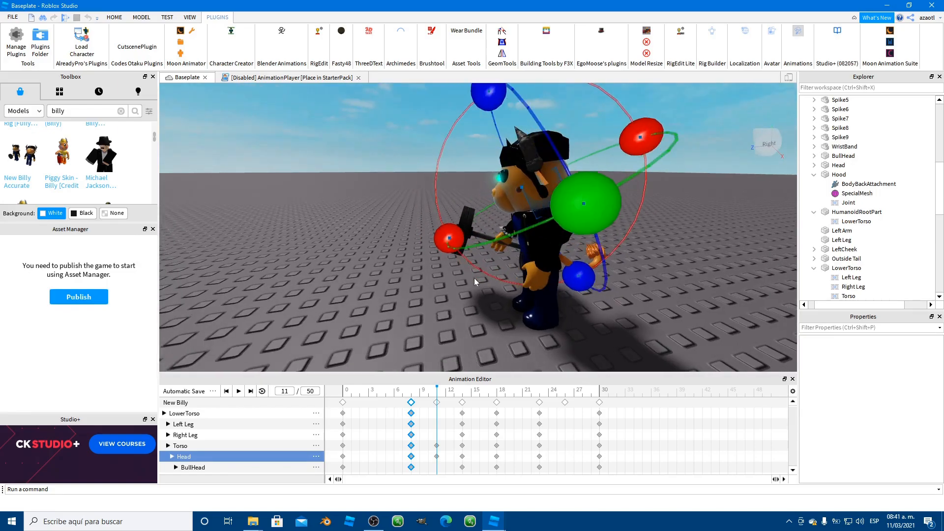
click(499, 230)
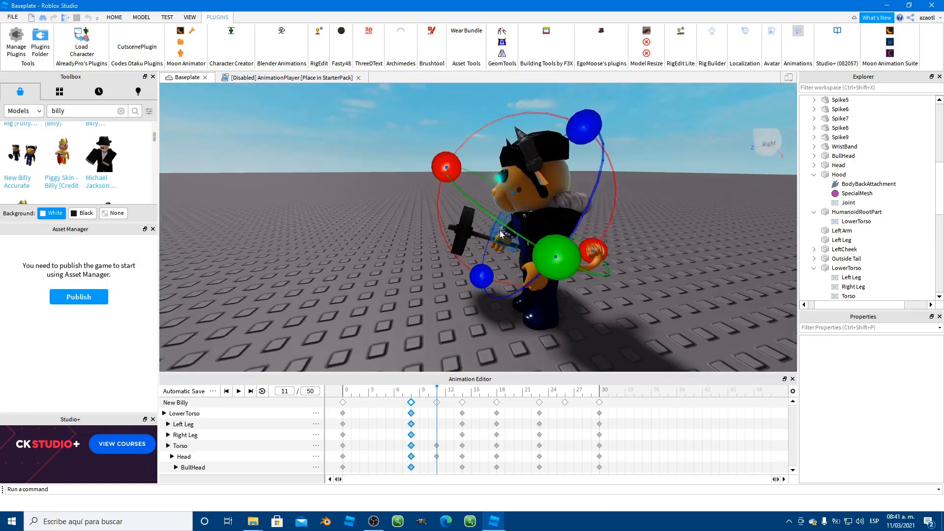
drag(447, 172, 449, 185)
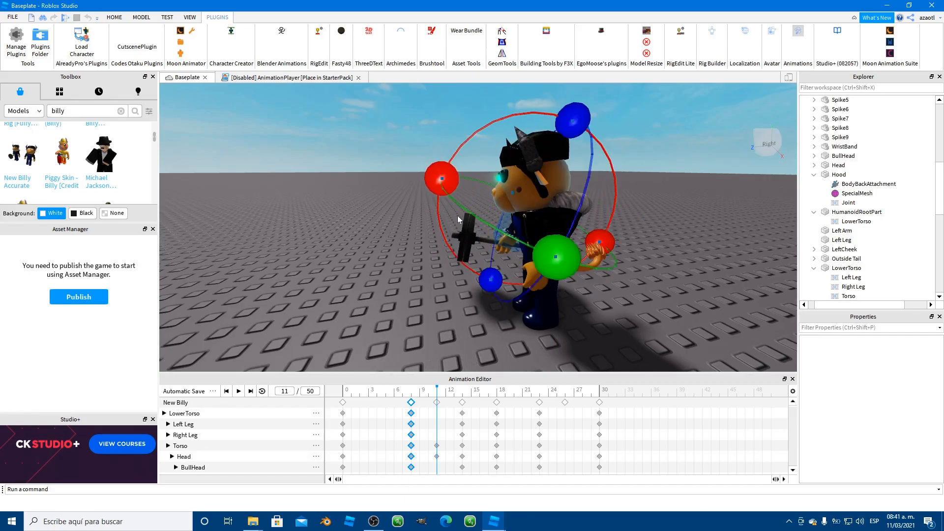
click(561, 220)
drag(435, 201, 443, 230)
Step: Play the animation from frame 0 and check the frame 11 pose from the side and front
drag(417, 395, 342, 395)
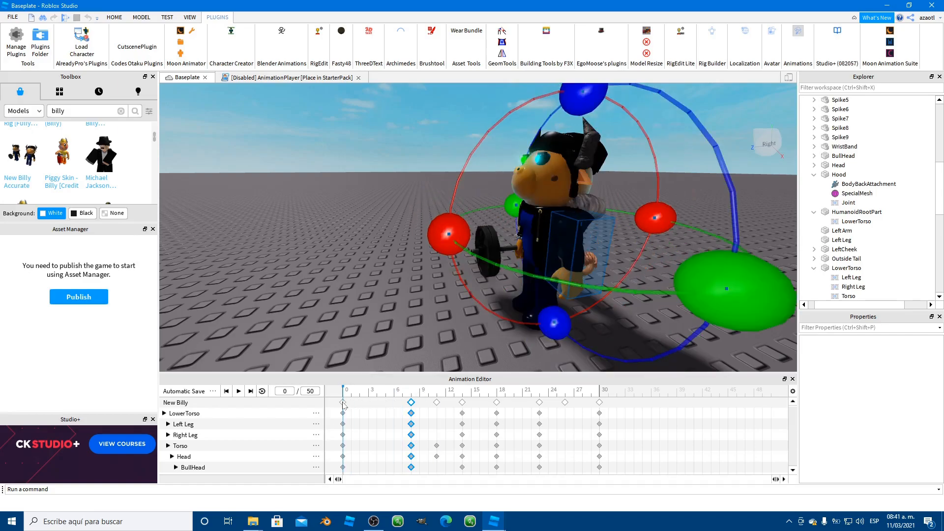
key(space)
right_drag(436, 282, 436, 282)
key(space)
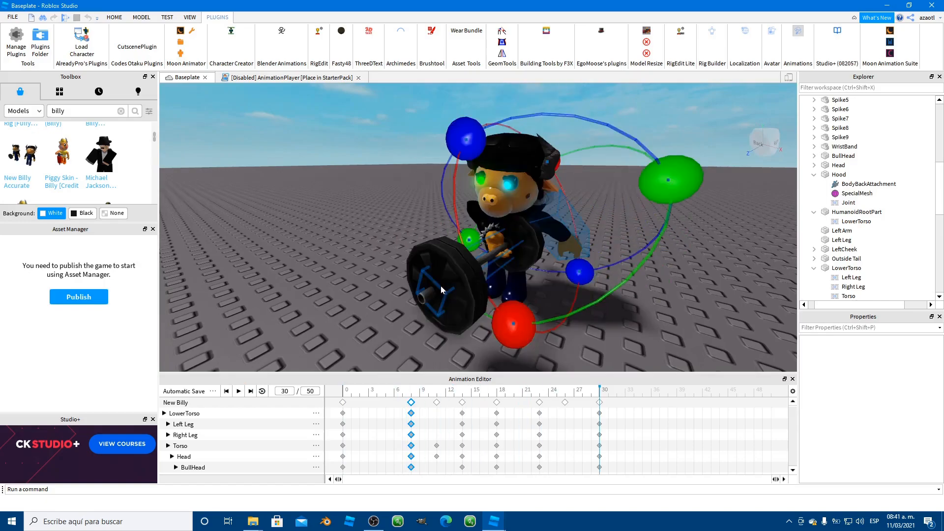
key(space)
right_drag(441, 286, 443, 287)
key(a)
key(space)
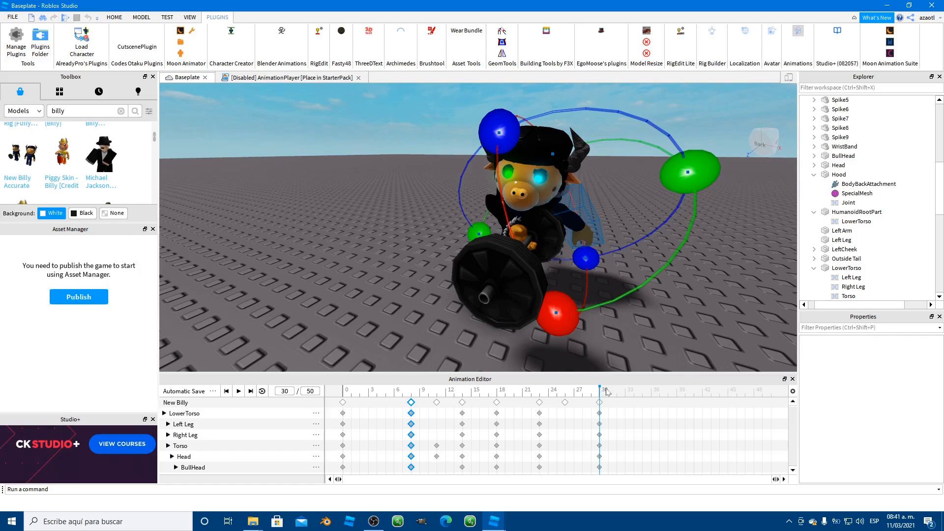
Step: At frame 33, rotate the arm holding the dumbbell to extend the ending pose
mouse_move(615, 399)
mouse_down()
mouse_move(634, 401)
mouse_move(625, 402)
mouse_up()
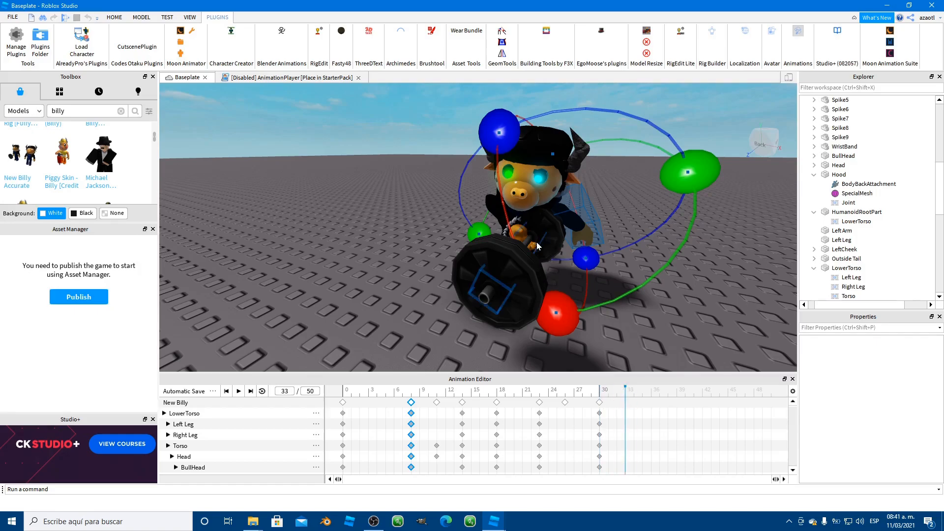
click(495, 219)
drag(402, 212, 413, 179)
click(477, 273)
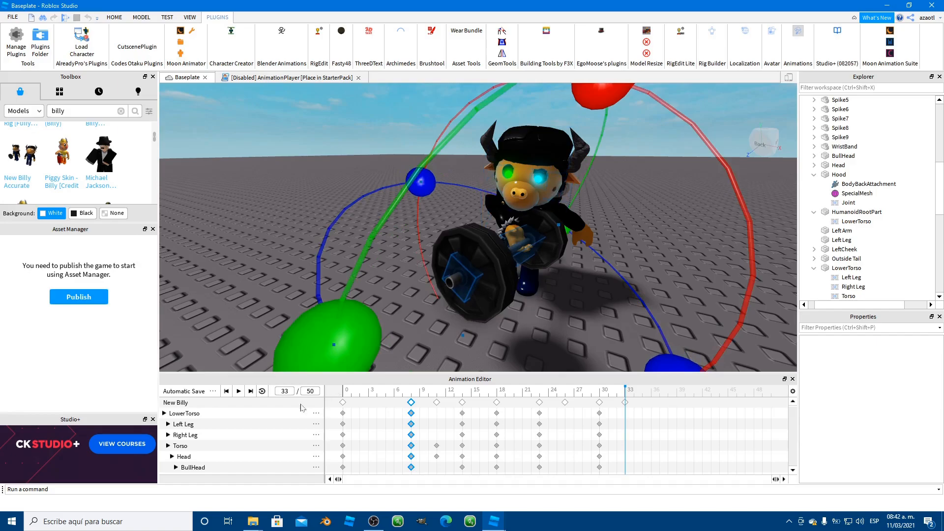
Step: Rotate the Head and Torso at frame 33 to match the new ending pose
click(197, 456)
key(d)
right_drag(639, 238, 640, 239)
scroll(640, 239, up, 2)
drag(562, 140, 565, 170)
click(505, 220)
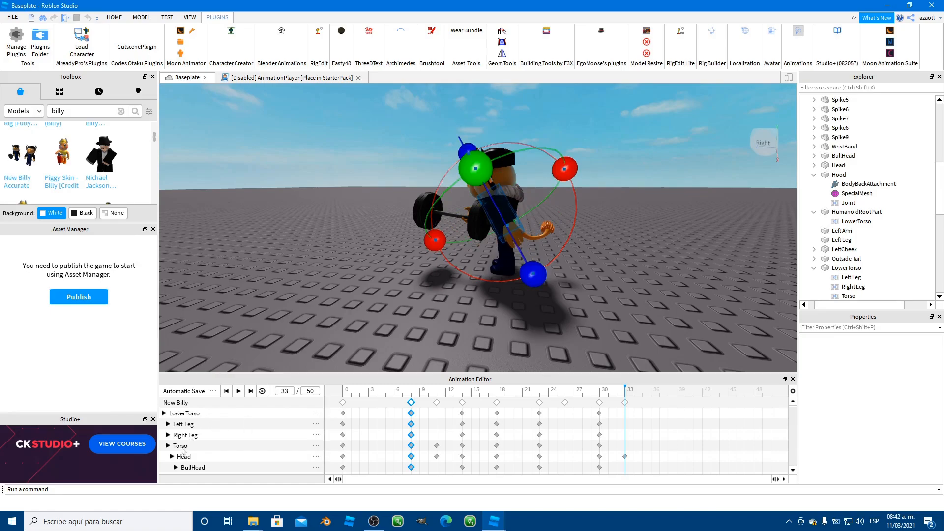
click(181, 446)
drag(440, 239, 440, 239)
Step: Play back the animation and view the frame 33 ending pose from the front at different distances
drag(562, 395, 473, 395)
key(space)
right_drag(448, 303, 443, 302)
key(a)
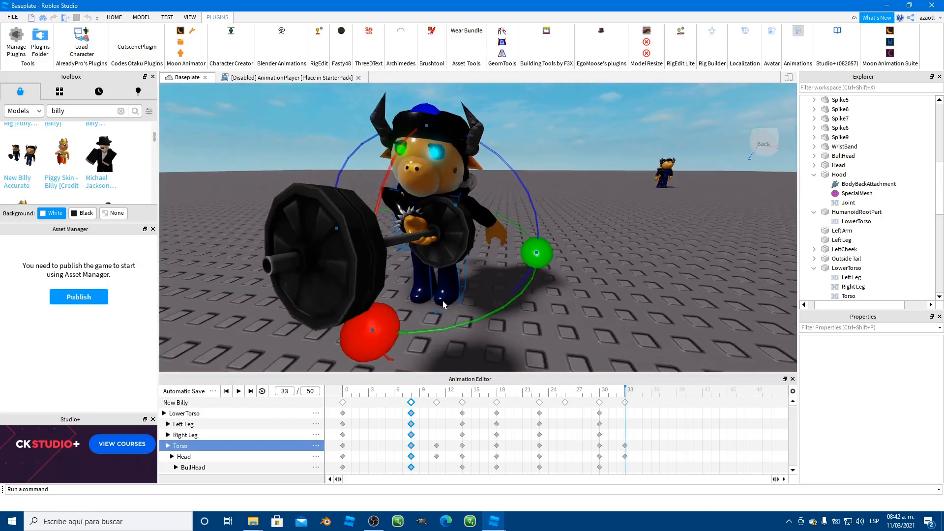
key(space)
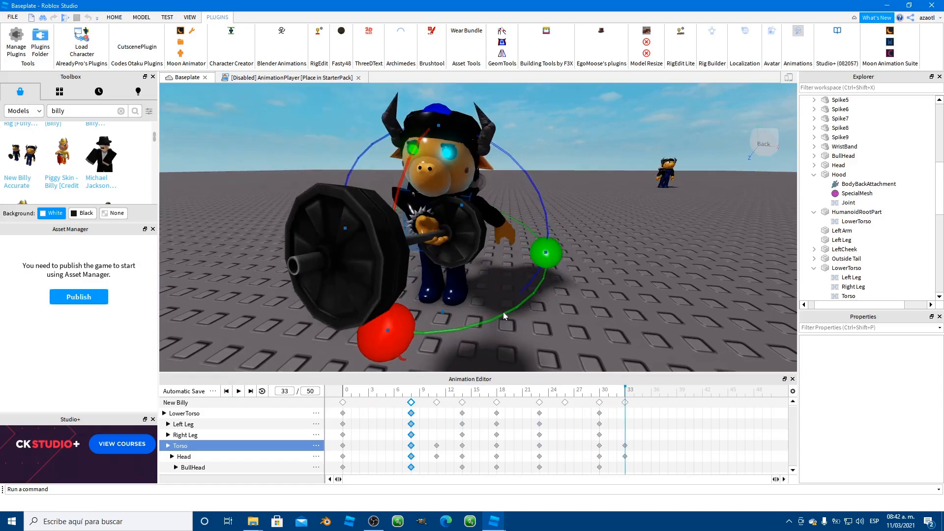
key(space)
right_drag(502, 311, 502, 311)
key(a)
key(s)
key(d)
key(s)
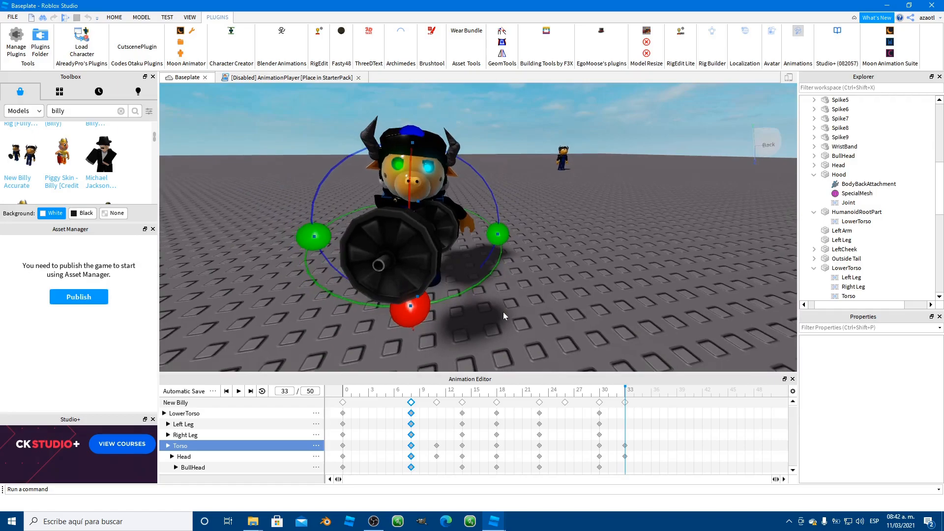
Step: Replay the full animation from the front and return the playhead to frame 0
key(space)
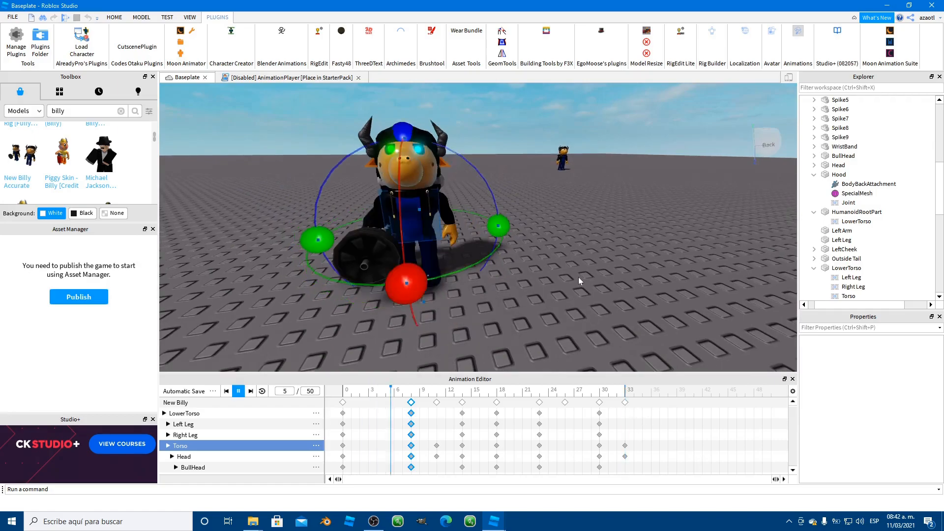
key(space)
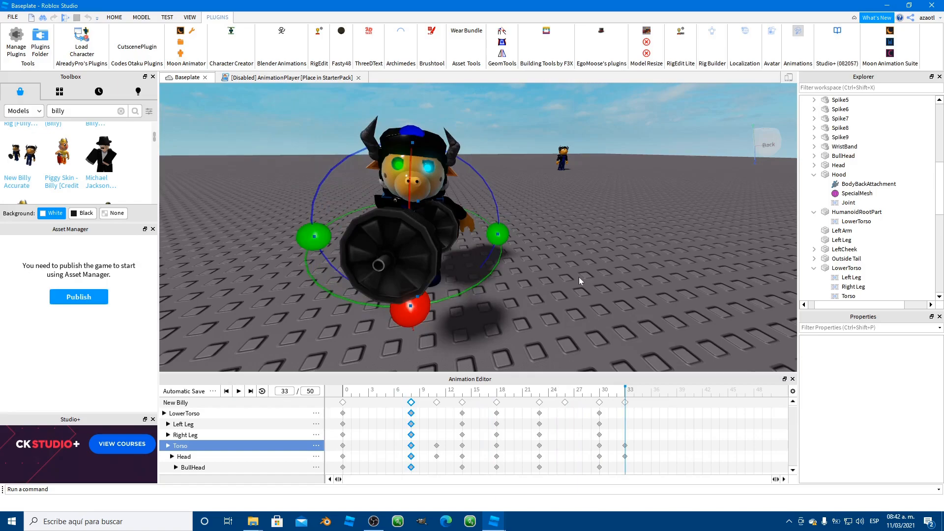
key(space)
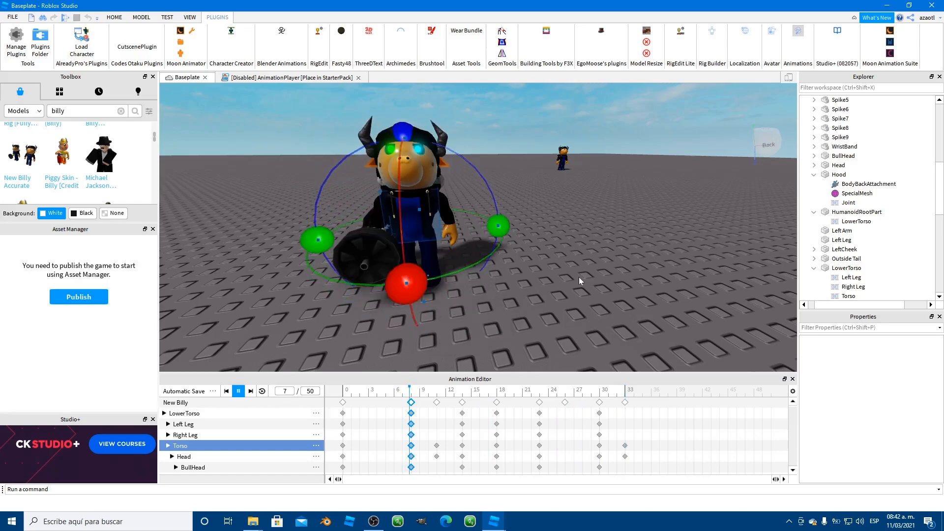
key(space)
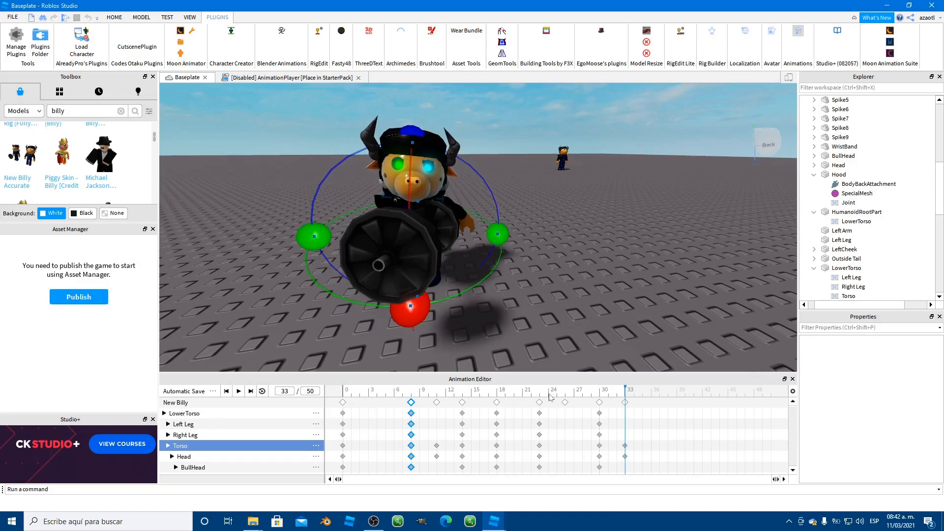
click(453, 390)
drag(403, 393, 343, 393)
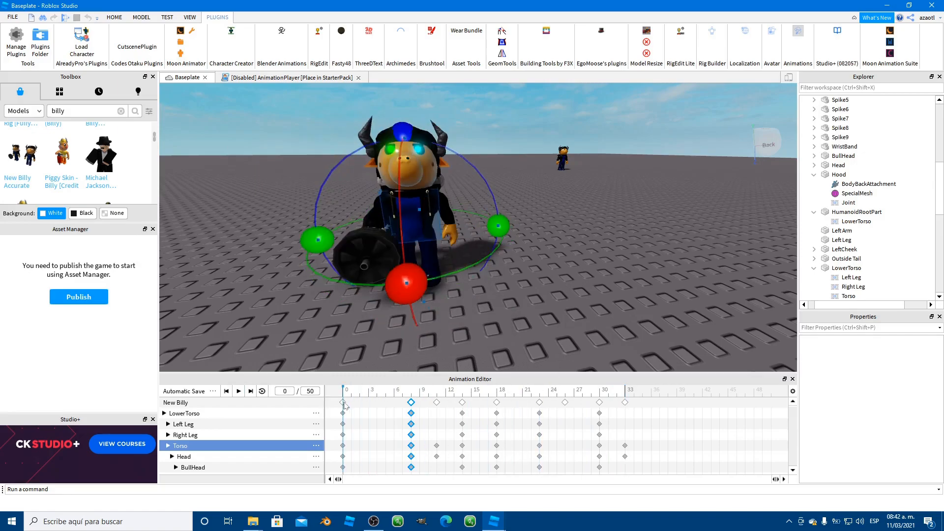
Step: Set the priority of the Automatic Save animation to Action
click(213, 391)
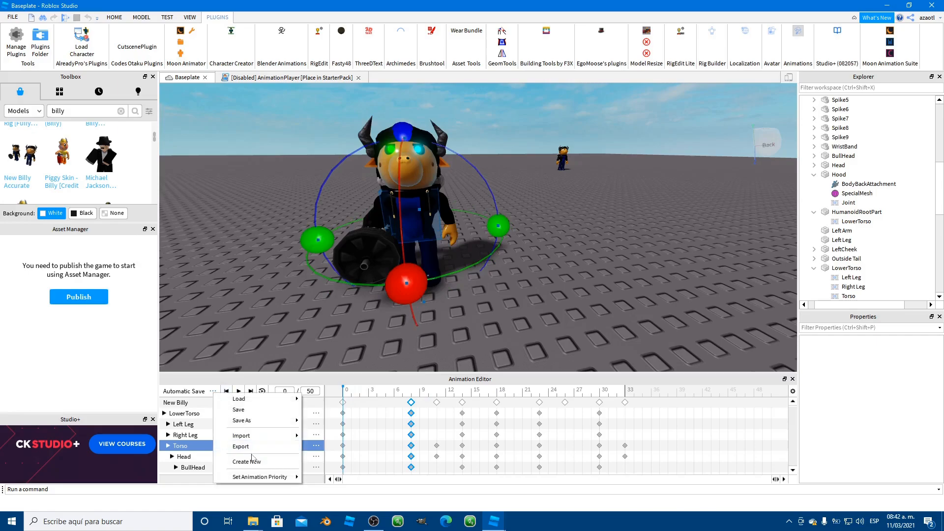
mouse_move(272, 477)
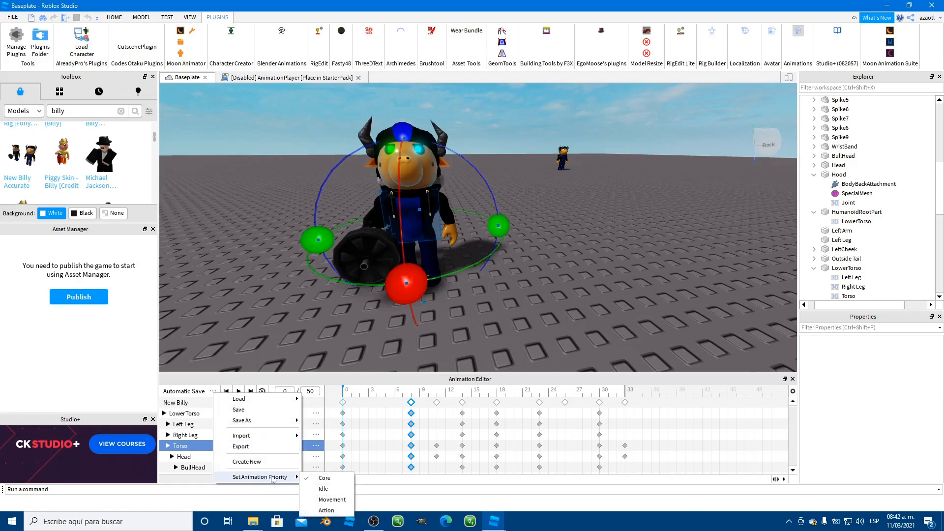
click(323, 509)
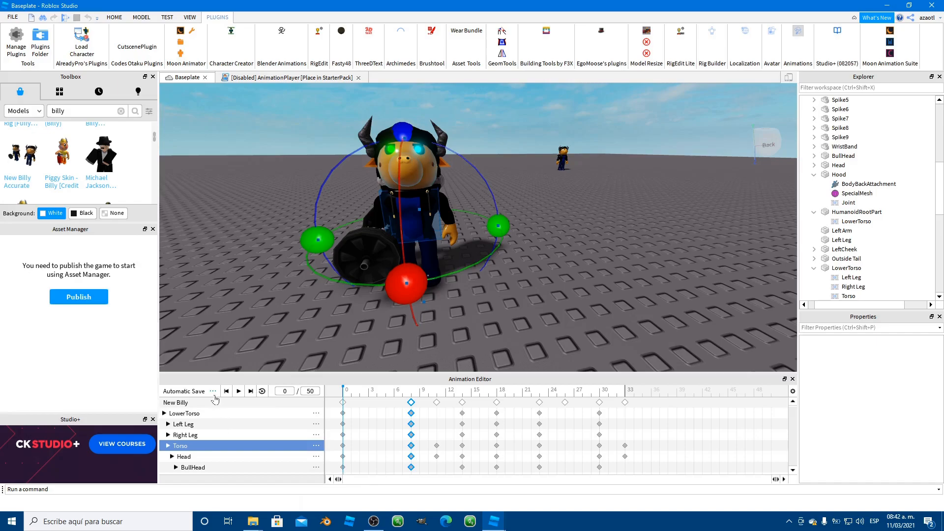
Step: Export the animation to Roblox with the title "billy Jmpscare" and the description "sssss", and return to the Animation Editor
click(213, 391)
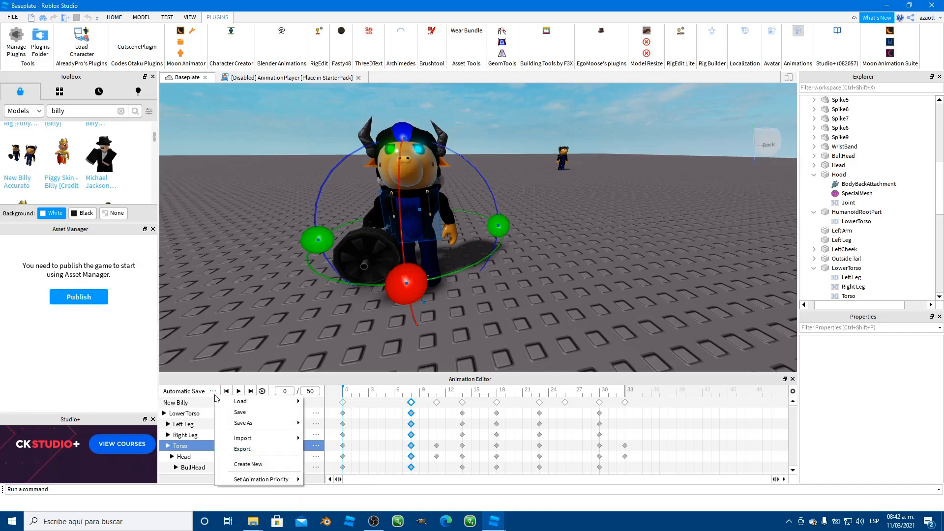
click(241, 449)
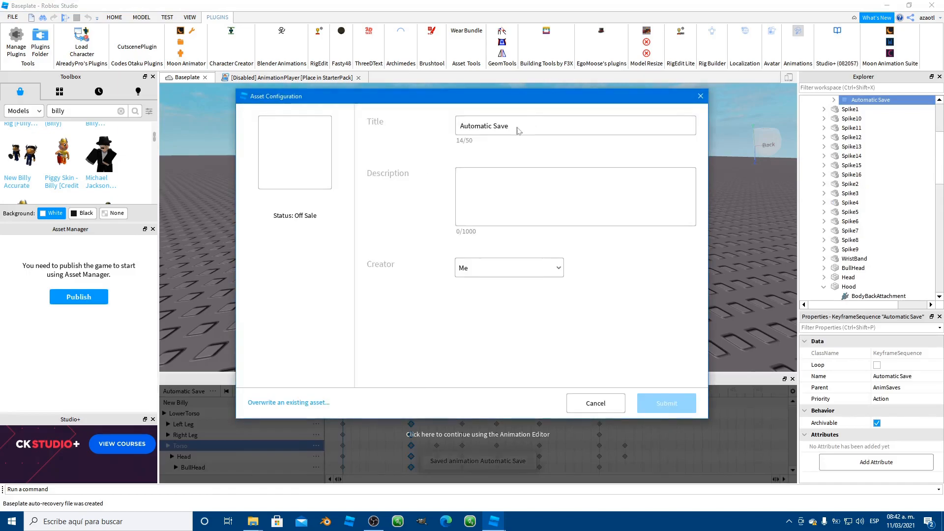
double_click(517, 128)
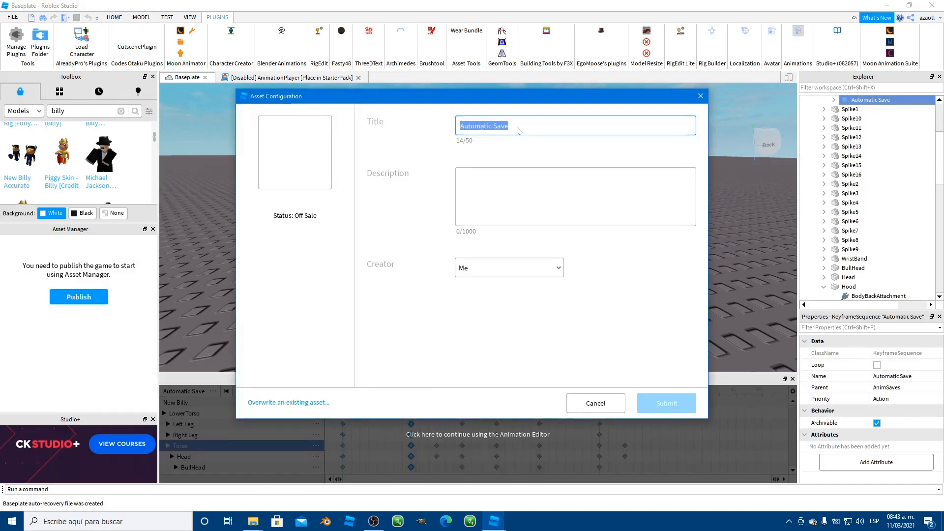
text(bily)
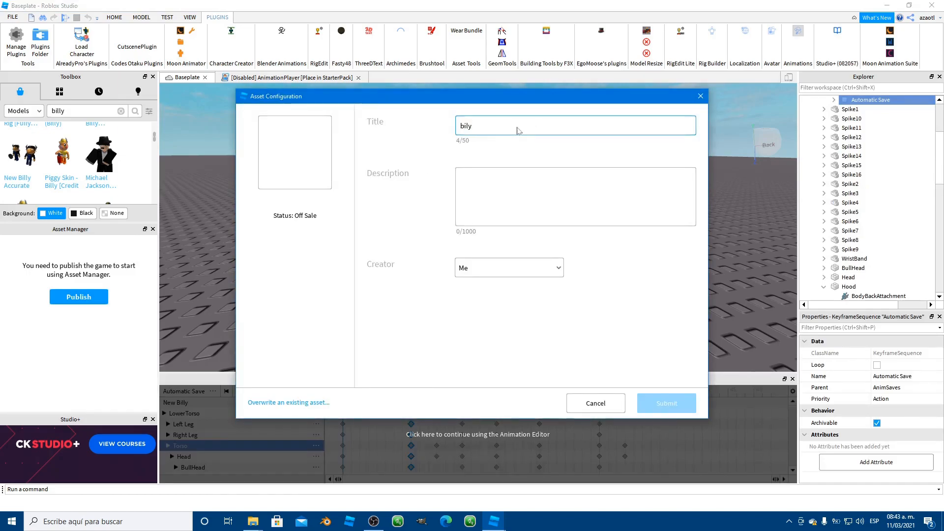
text(y Jmpscare)
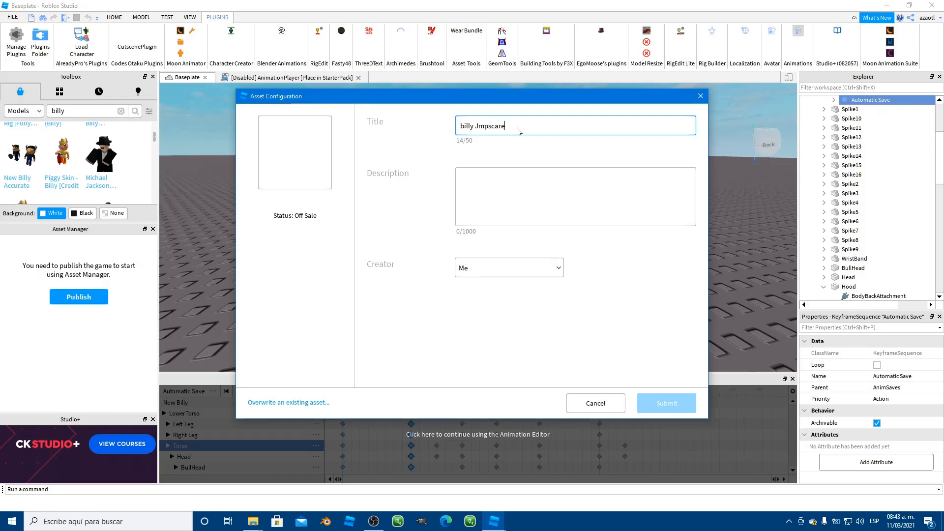
click(517, 188)
text(sssss)
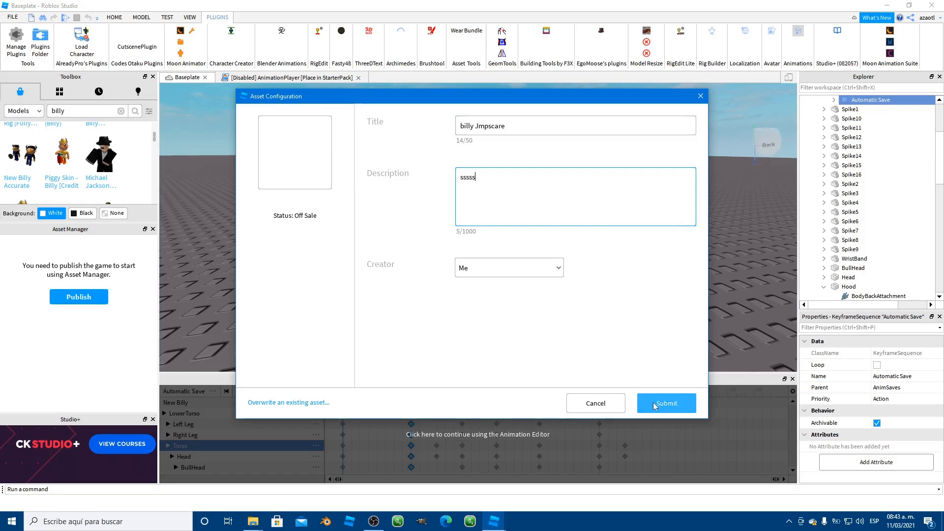
click(655, 405)
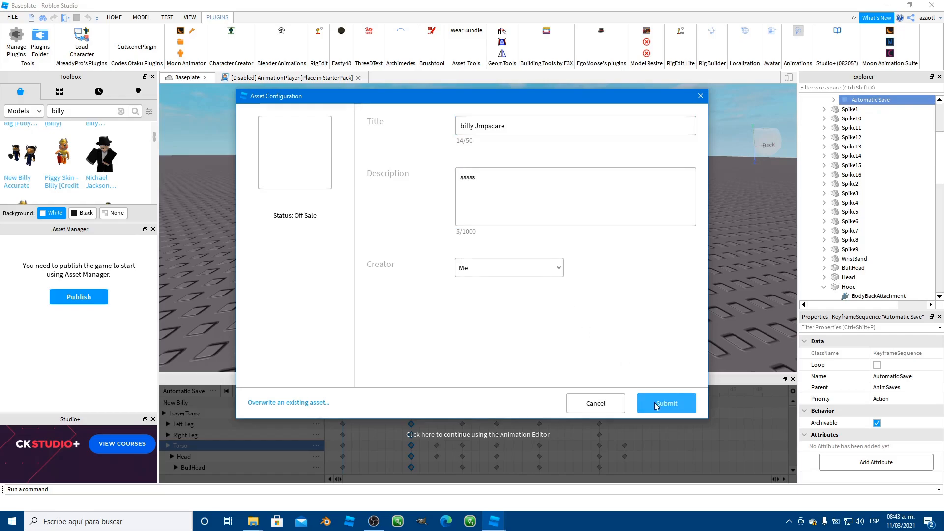
click(490, 403)
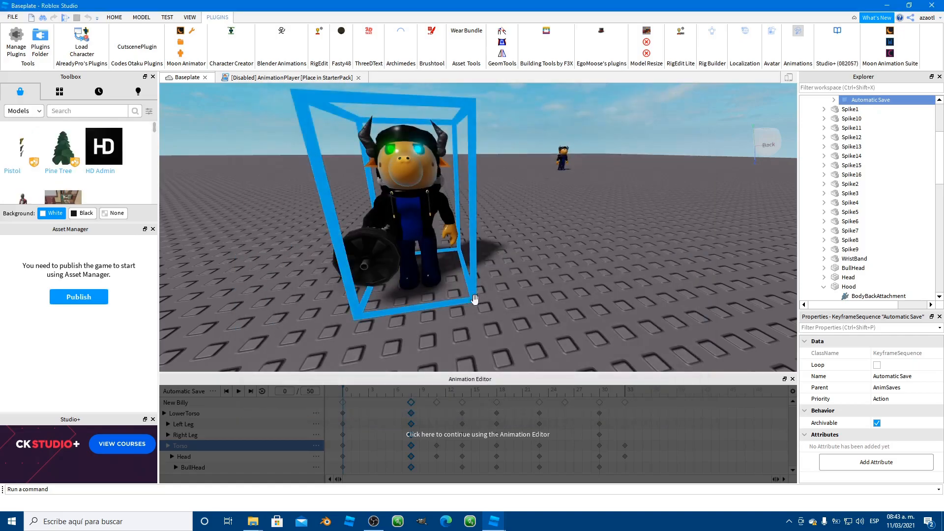
click(385, 417)
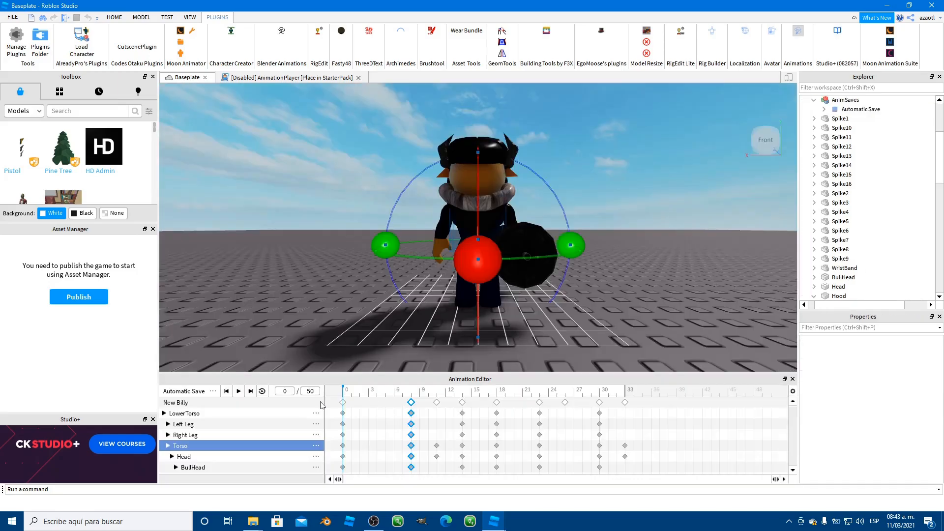
Step: Select all keyframes from frame 0 to 33, and create a new blank animation for New Billy
drag(328, 403, 633, 416)
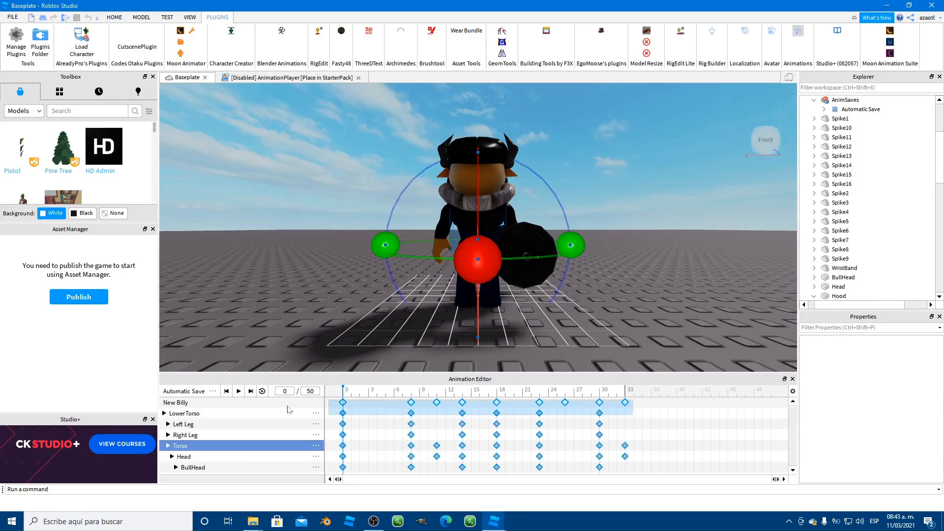
click(213, 391)
click(246, 458)
click(505, 451)
right_drag(437, 307, 438, 309)
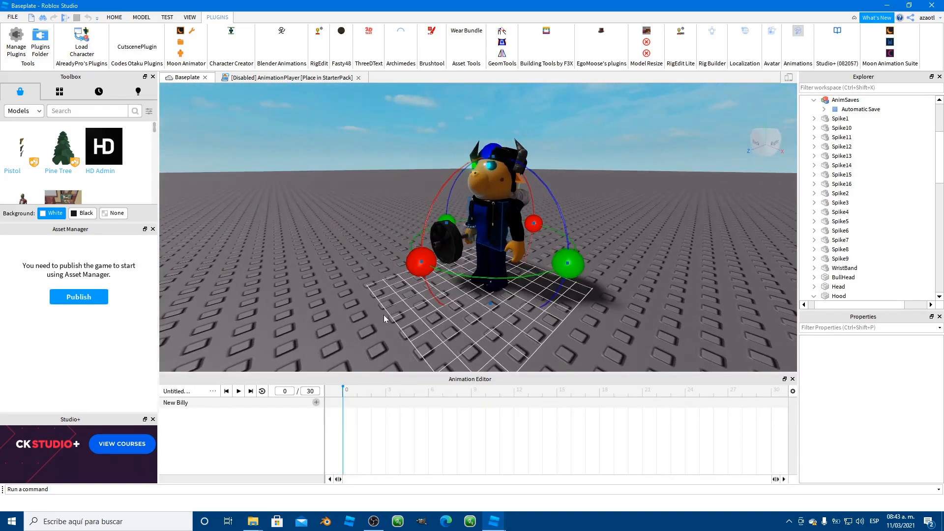
click(802, 34)
click(801, 33)
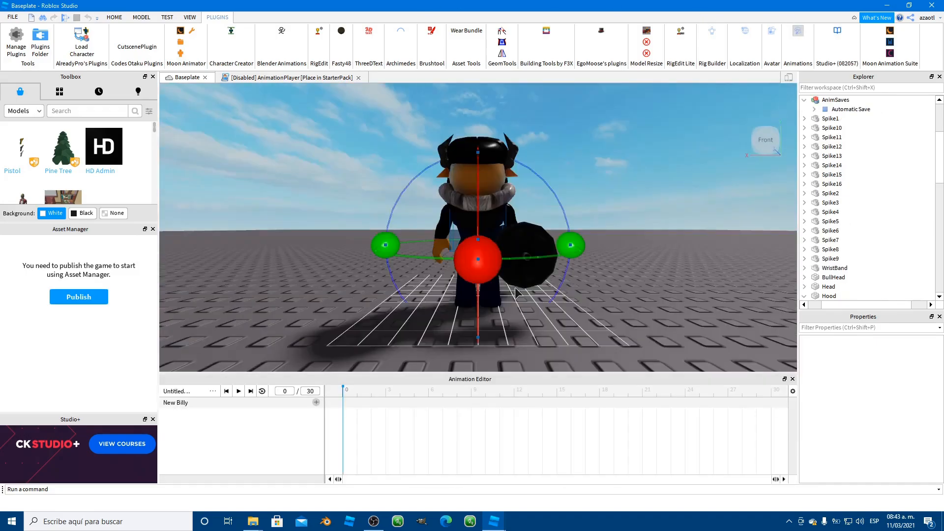
Step: Add a Decal to the HumanoidRootPart and view it on the character from the side
scroll(869, 217, down, 3)
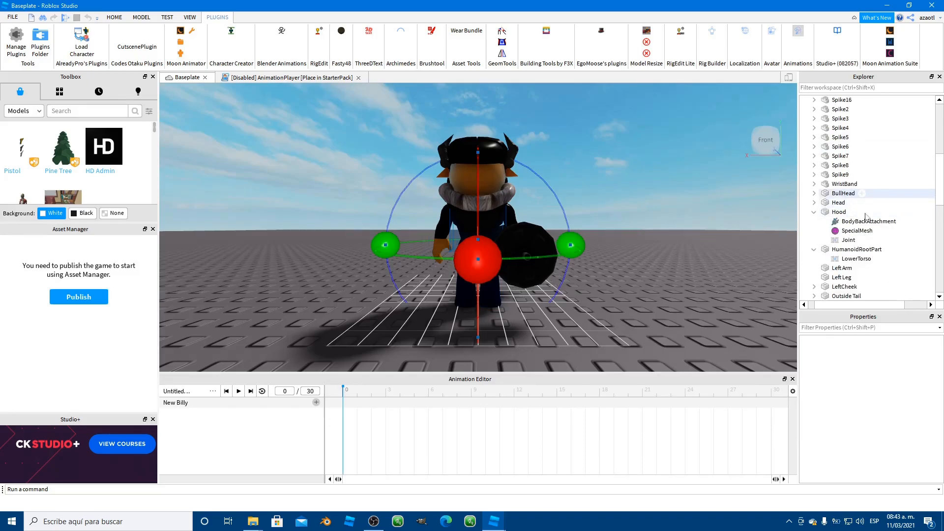
scroll(858, 236, down, 1)
click(851, 223)
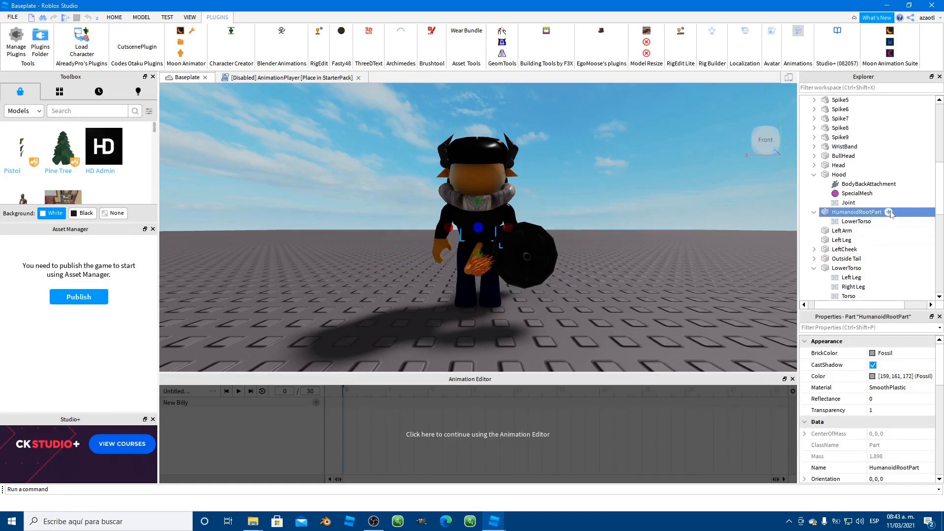
click(888, 212)
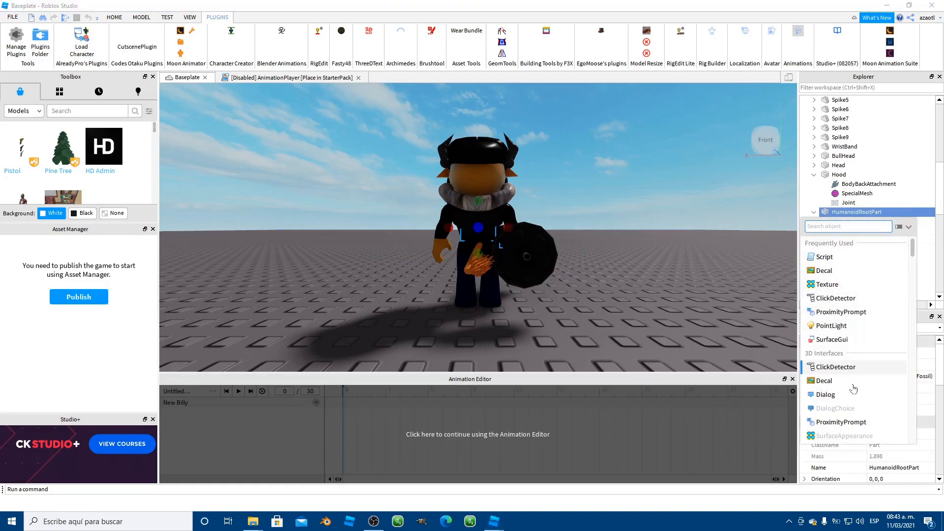
click(827, 384)
right_drag(412, 258, 412, 259)
key(a)
key(d)
key(a)
key(w)
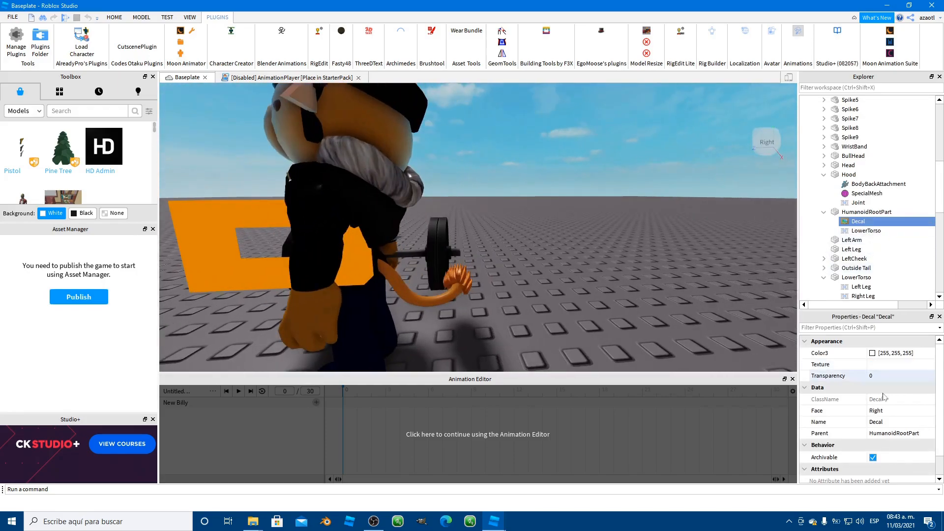
Step: Try the decal's Face set to Front to check which way the HumanoidRootPart is facing
click(891, 413)
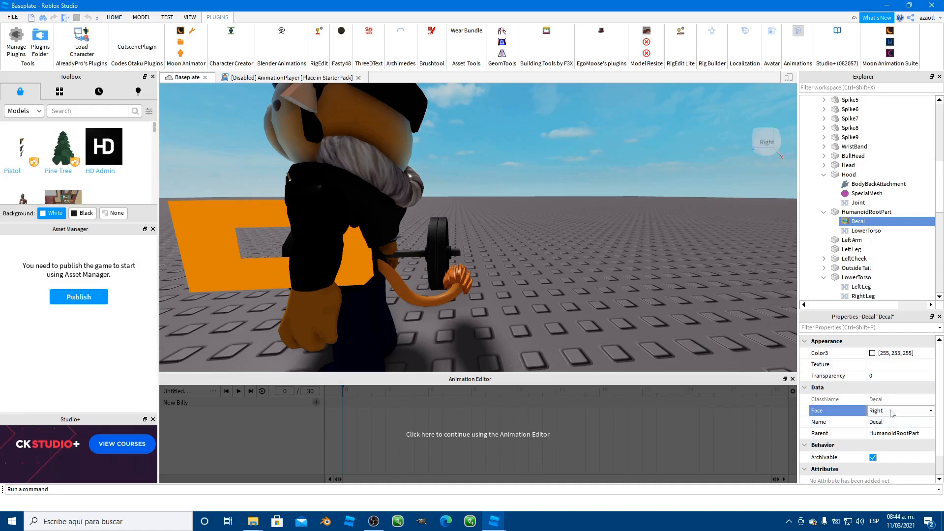
click(891, 413)
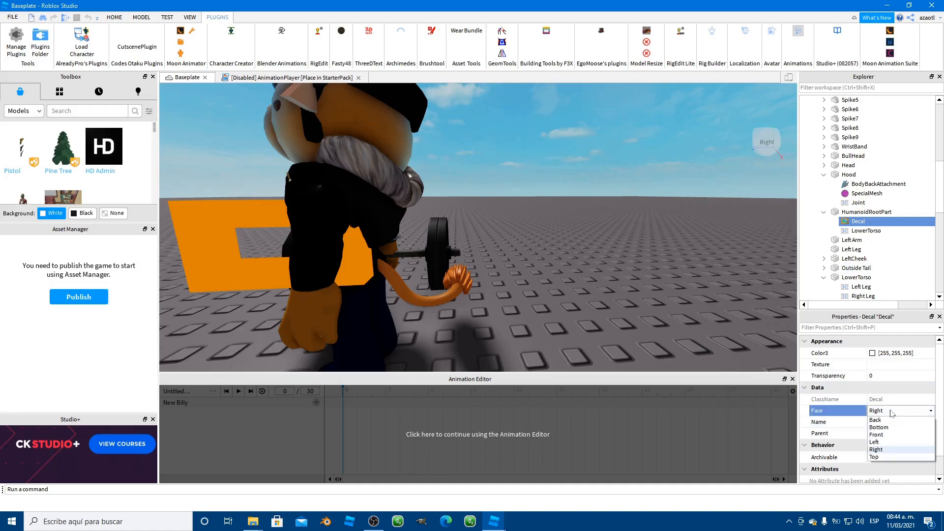
click(878, 434)
right_drag(620, 307, 623, 308)
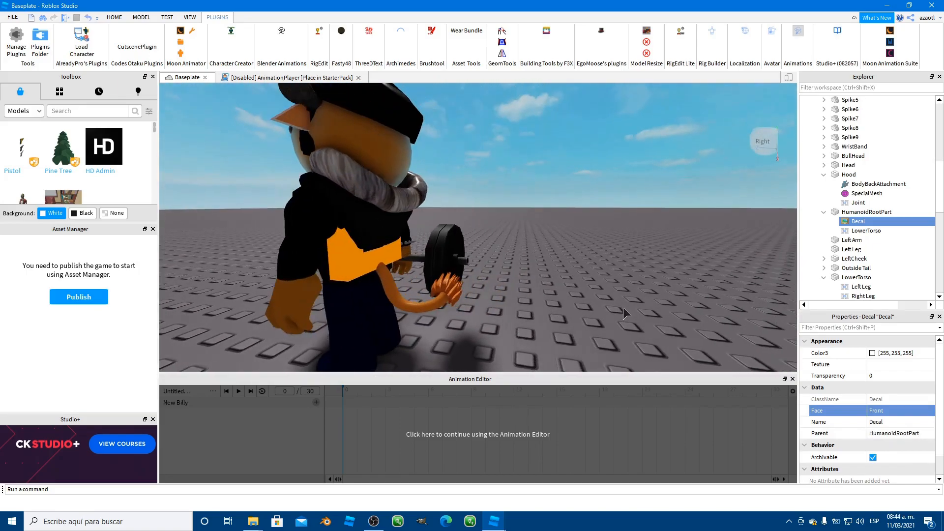
Step: Rotate the HumanoidRootPart 180° about its vertical axis with 45° rotation snapping
click(851, 212)
right_drag(576, 273, 570, 270)
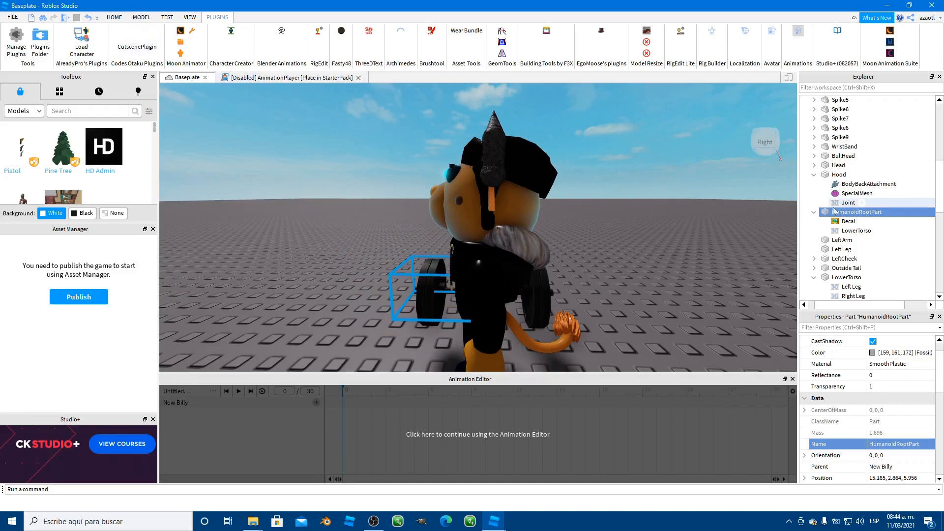
click(141, 17)
click(76, 39)
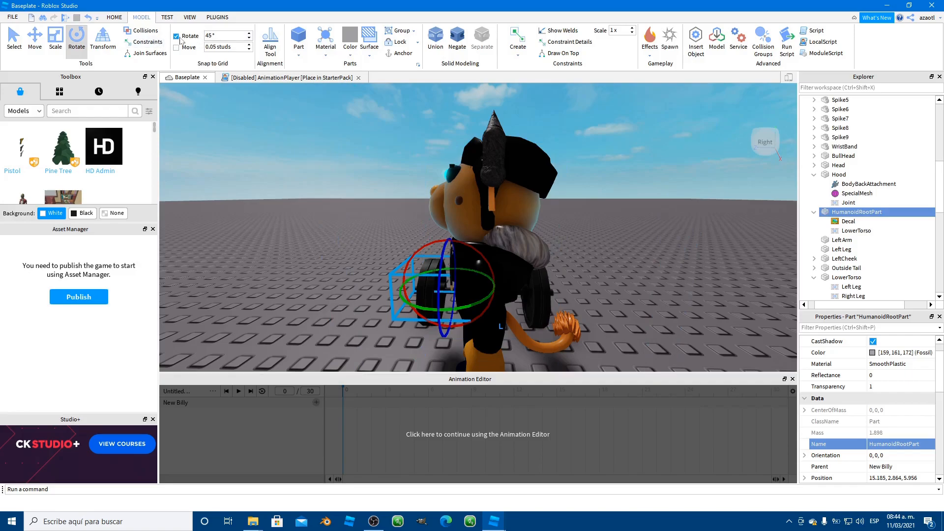
drag(423, 308, 523, 266)
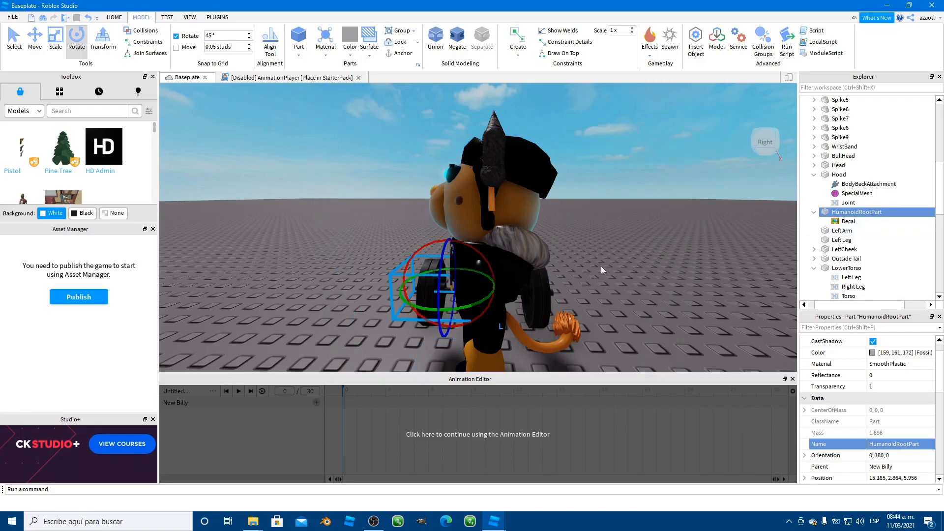
Step: Set the HumanoidRootPart decal's Face to Front and check its direction against the character's face
click(848, 221)
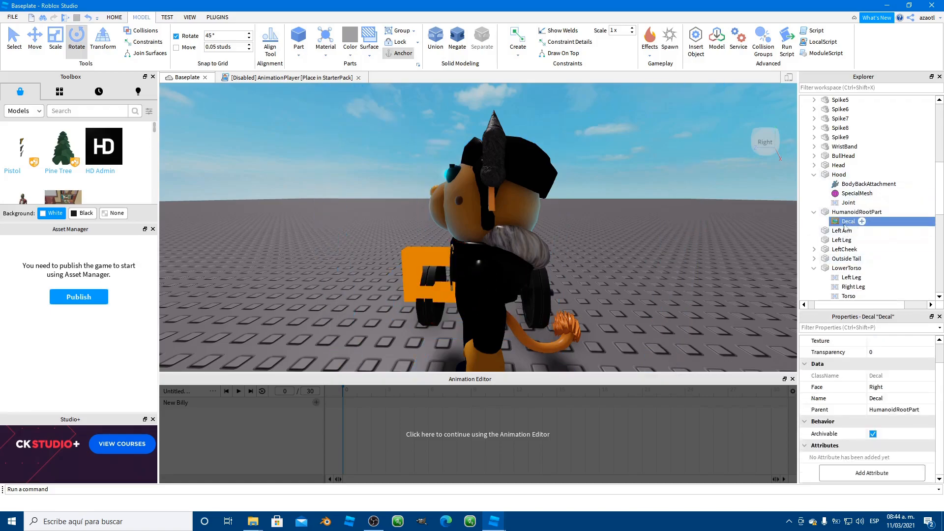
click(884, 389)
click(885, 388)
click(880, 436)
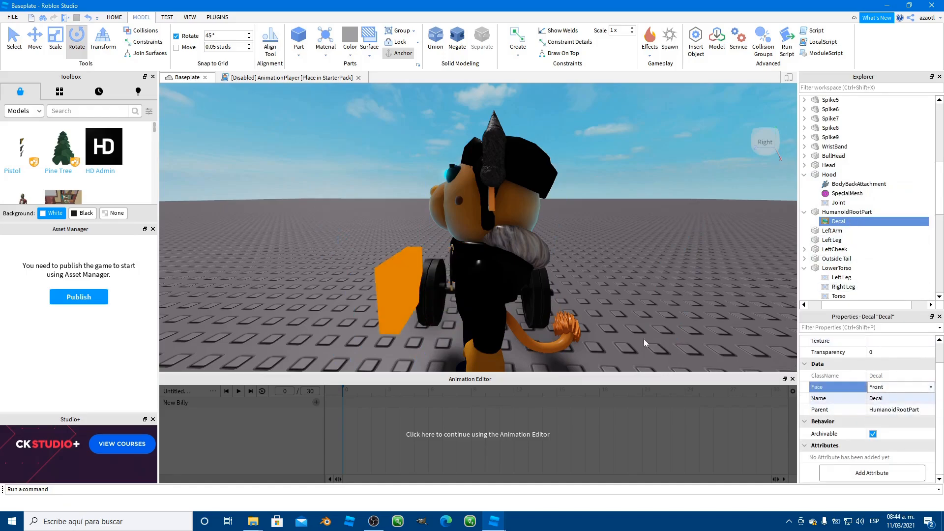
right_drag(302, 273, 302, 273)
click(836, 213)
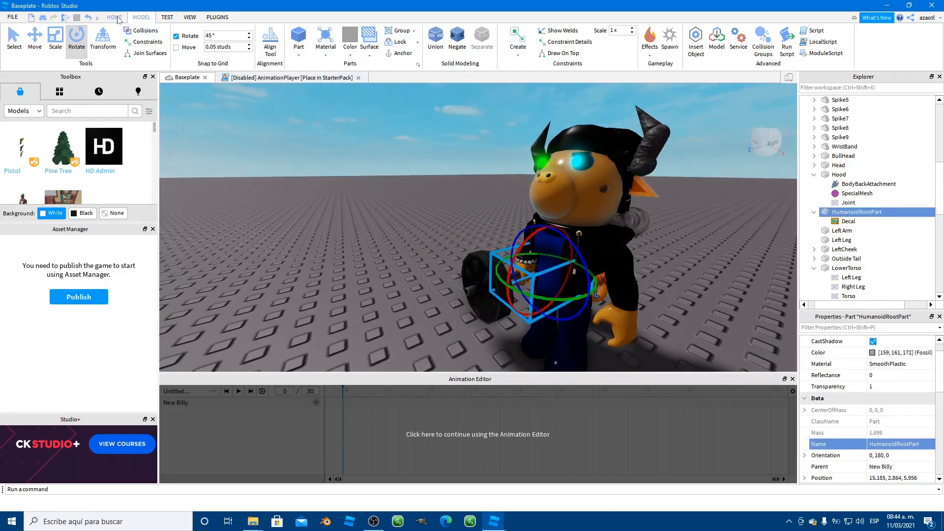
Step: Create a joint from the HumanoidRootPart to the LowerTorso with RigEdit, and close RigEdit
click(315, 201)
click(217, 17)
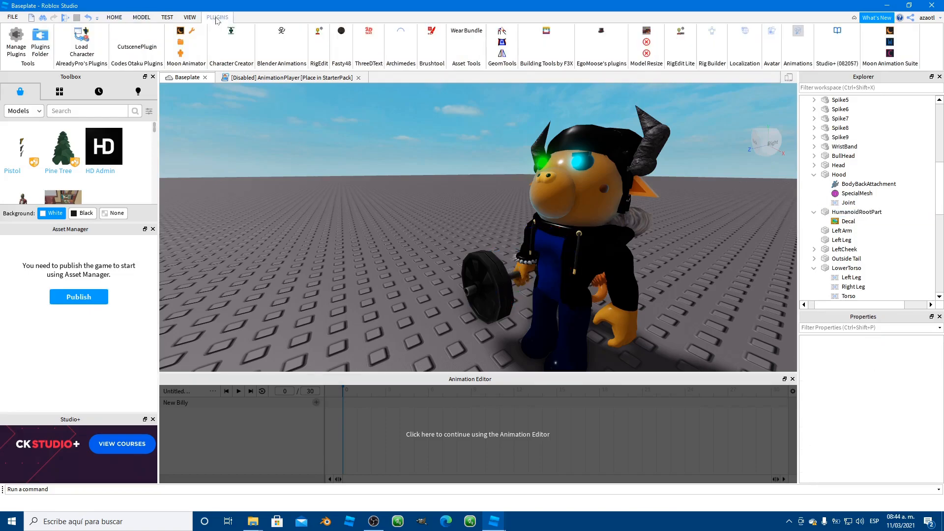
click(319, 33)
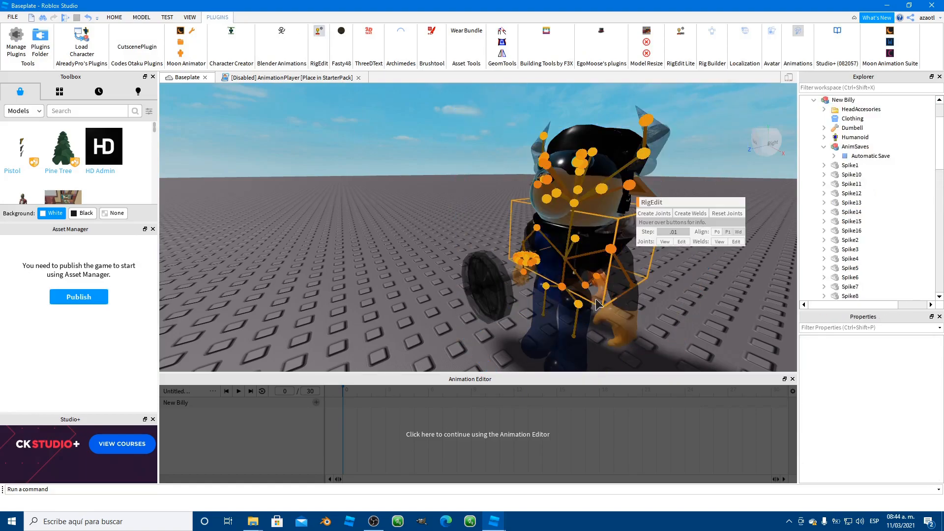
right_drag(597, 293, 597, 294)
key(w)
key(s)
scroll(907, 204, down, 5)
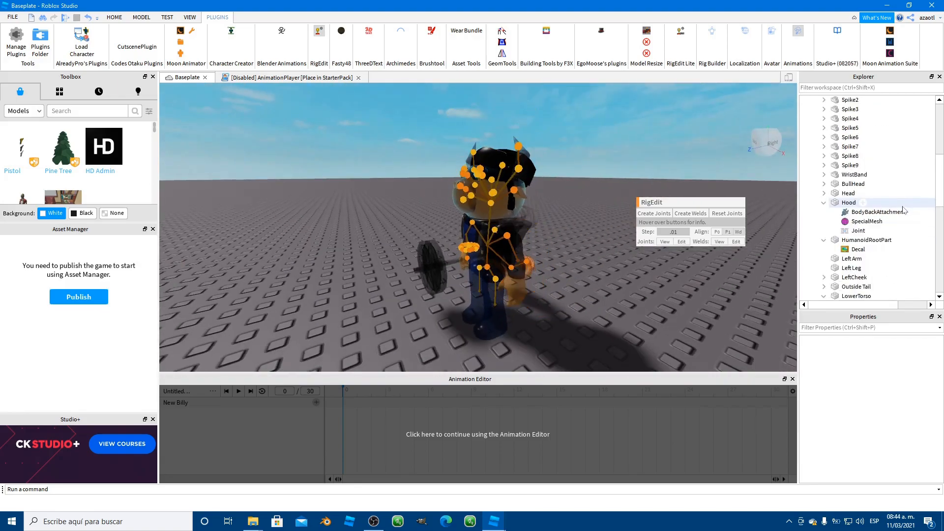
scroll(903, 210, down, 1)
click(883, 212)
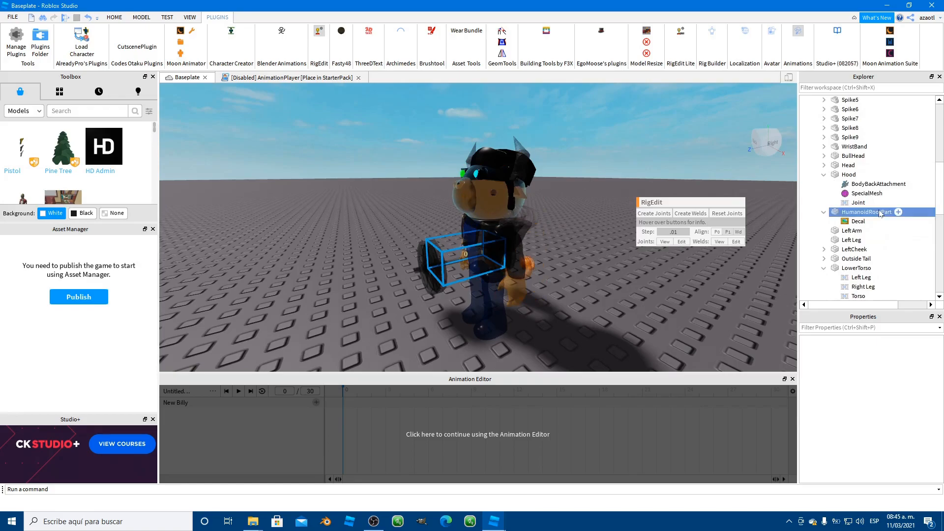
scroll(880, 243, down, 1)
ctrl+click(850, 241)
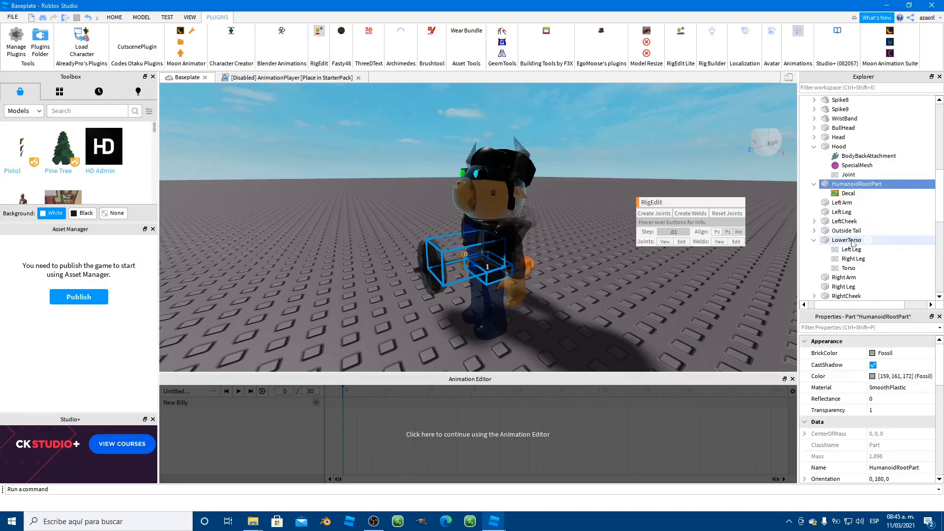
click(654, 214)
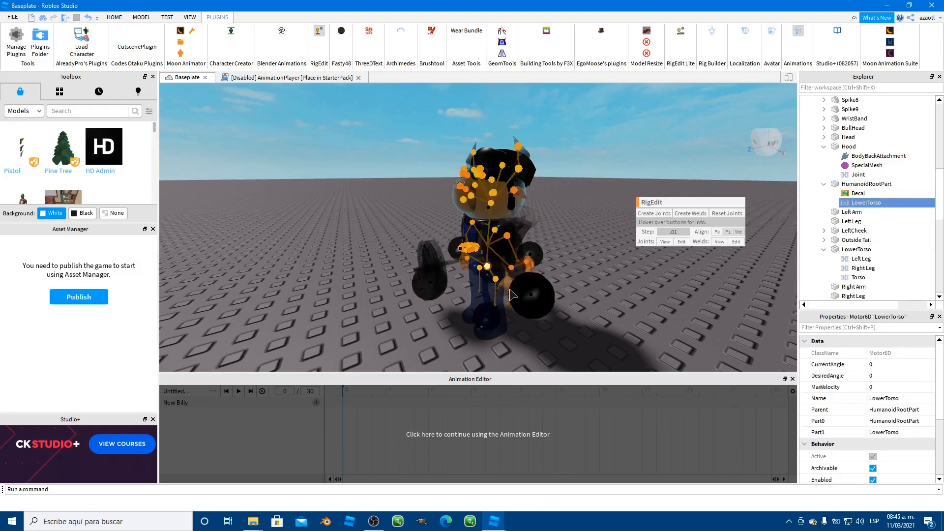
click(318, 32)
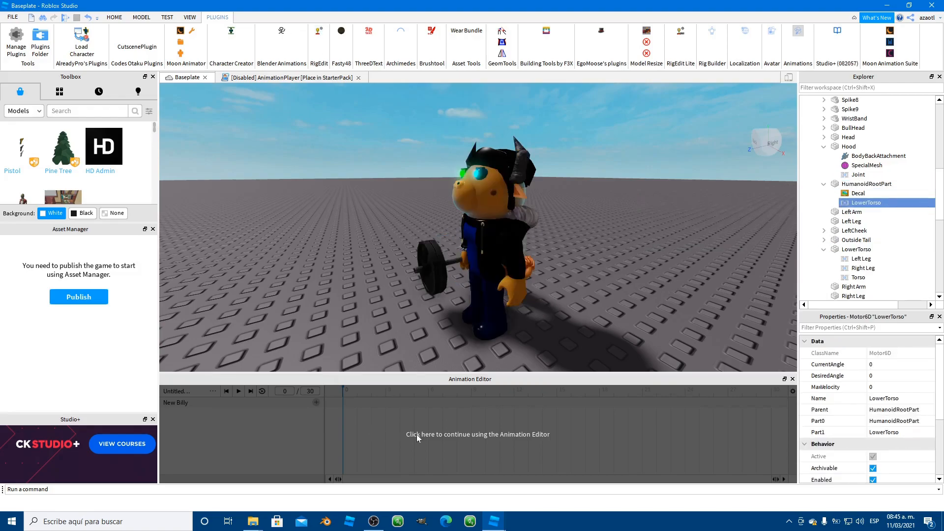
Step: Resume the animation and try to rotate the Left Leg forward at frame 0
click(441, 430)
key(w)
key(d)
right_drag(569, 266, 568, 264)
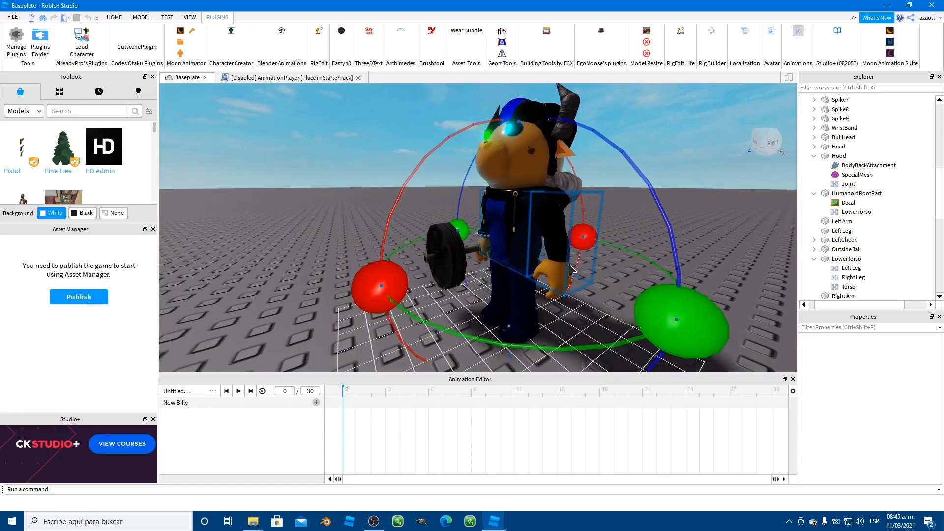
right_drag(520, 283, 520, 284)
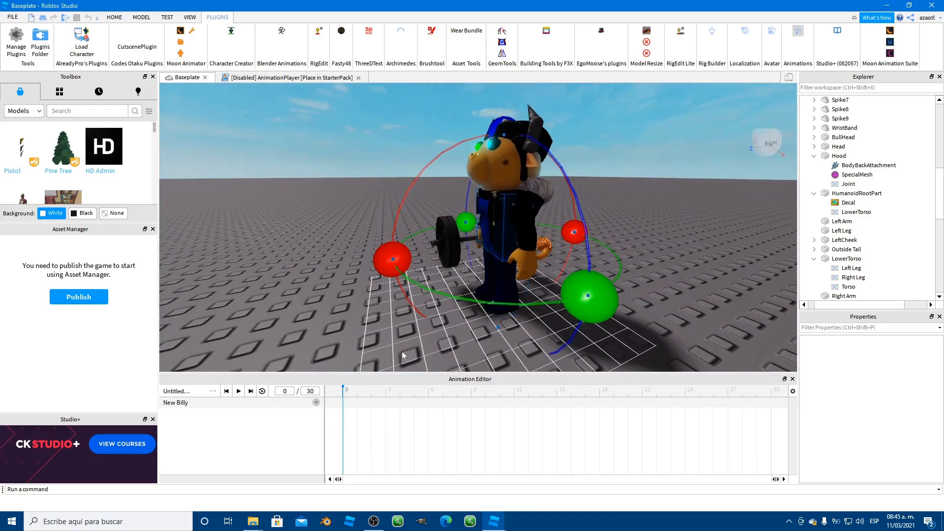
click(502, 272)
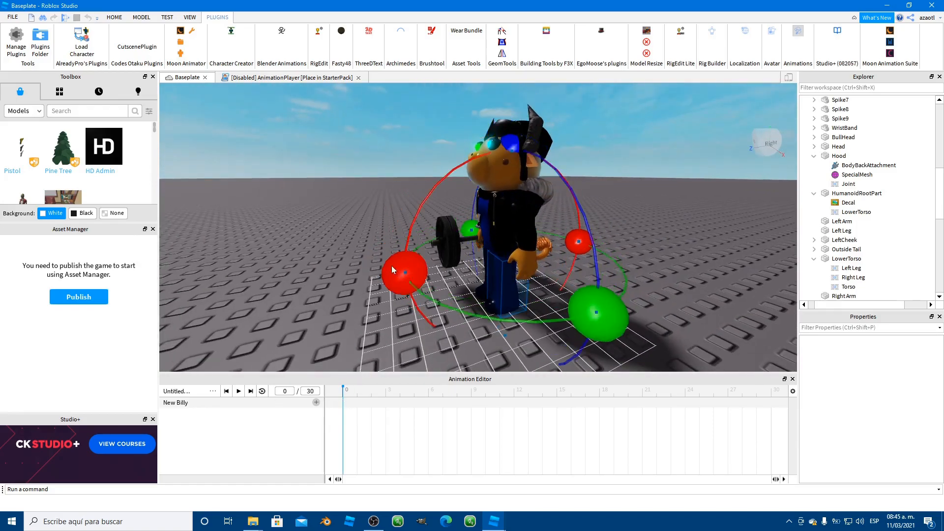
drag(391, 265, 392, 247)
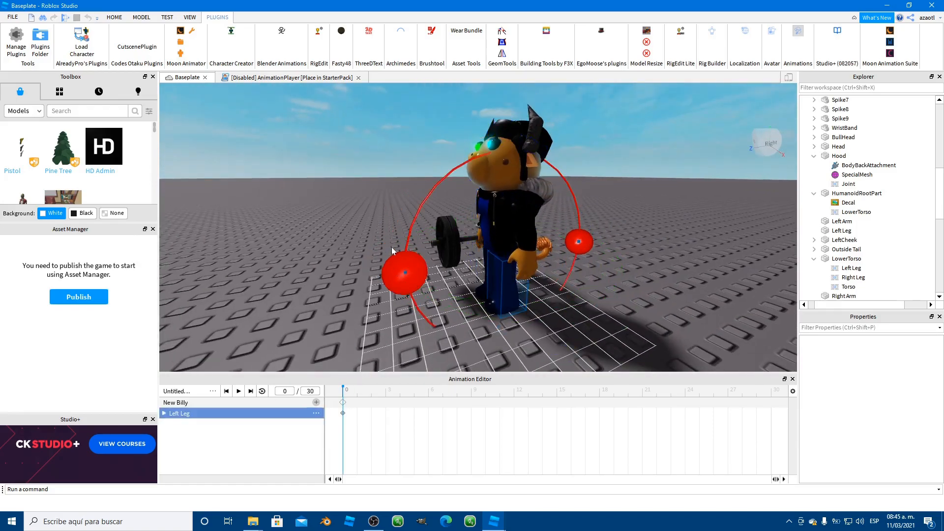
Step: Set rotation snapping to 25° and pose the Left Leg forward and the Right Leg backward at frame 0
click(141, 17)
click(208, 36)
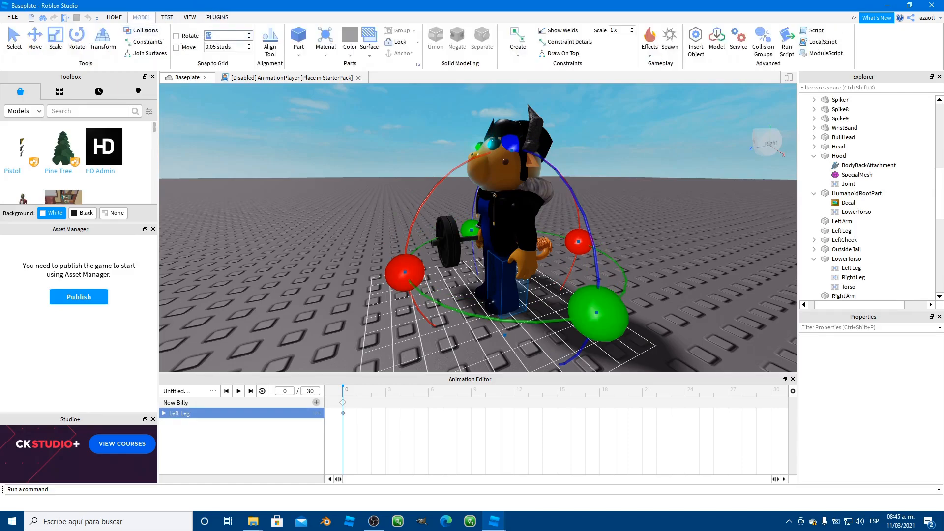
key(Return)
drag(412, 216, 423, 188)
right_drag(486, 288, 445, 307)
drag(544, 249, 575, 158)
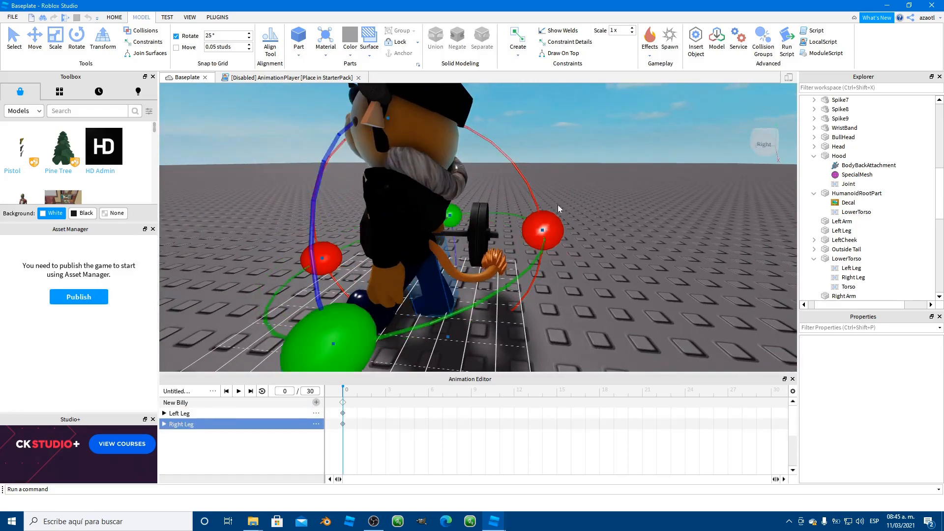
Step: Add a Torso track to the animation and lean the Torso forward at frame 0
click(417, 207)
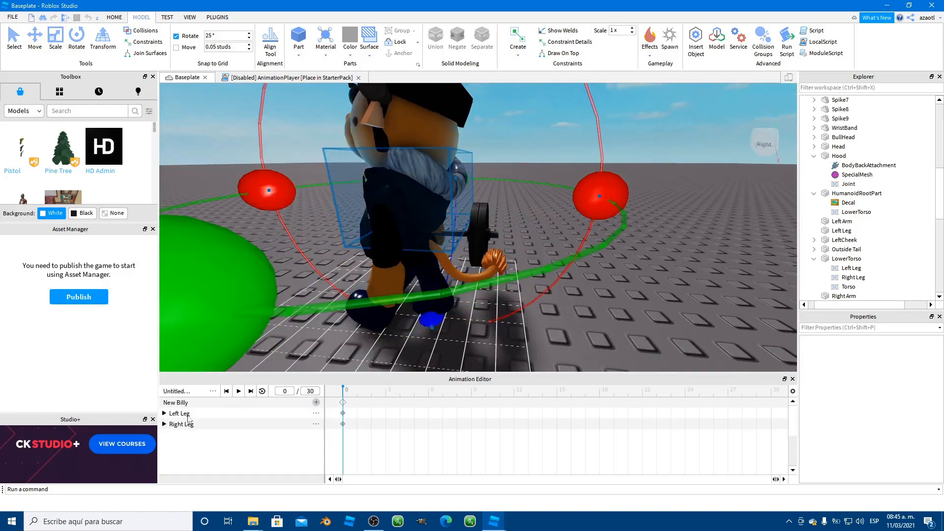
click(315, 403)
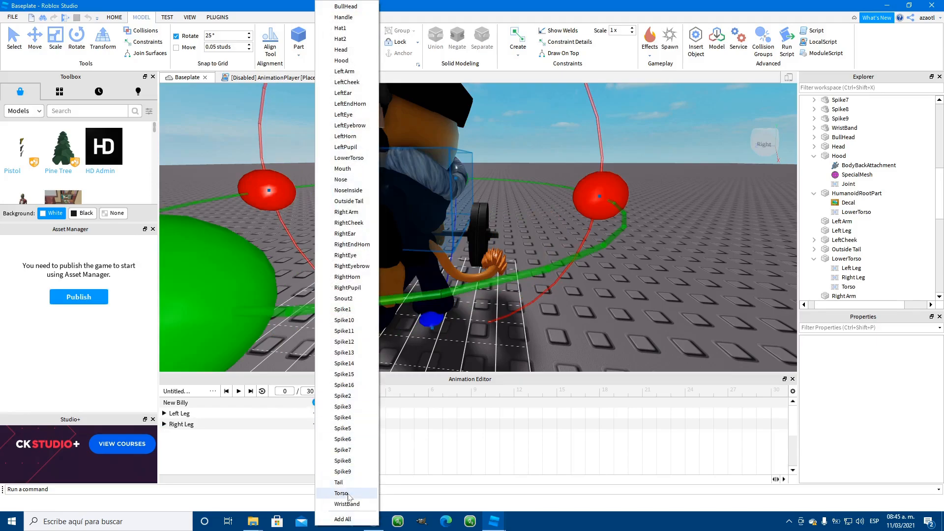
click(349, 494)
scroll(371, 254, down, 5)
right_click(372, 254)
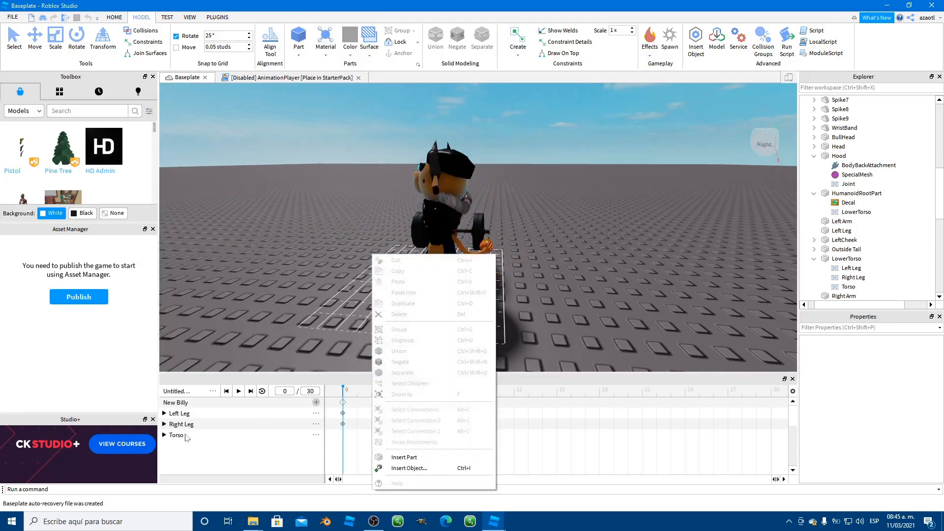
click(177, 435)
drag(374, 235, 379, 245)
right_drag(402, 271, 404, 284)
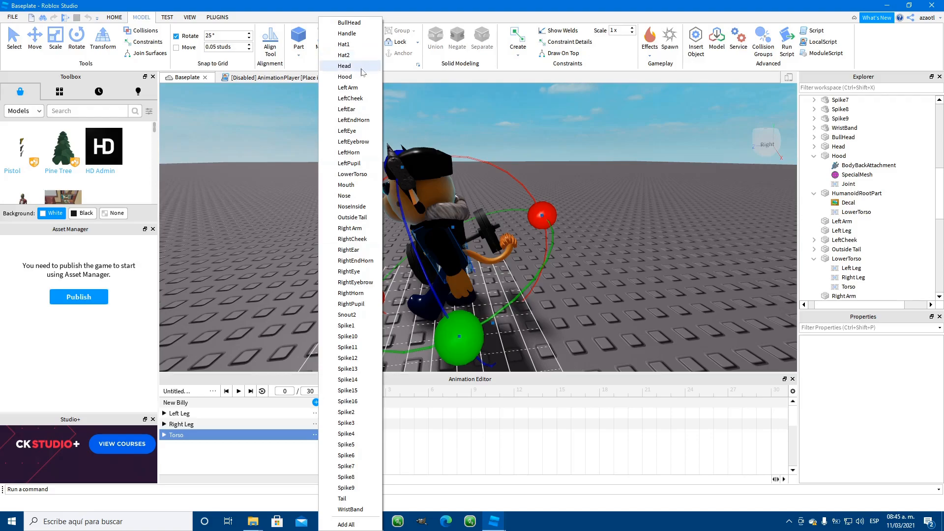
Step: Add a Head track and tilt the Head at frame 0 with rotation snapping off
click(361, 69)
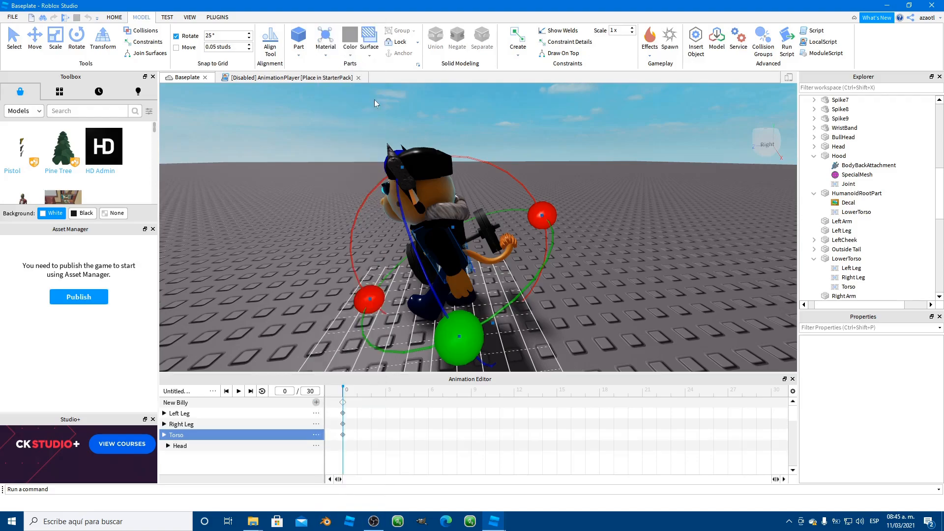
click(187, 443)
mouse_move(521, 158)
mouse_down()
mouse_move(542, 184)
mouse_move(533, 162)
mouse_up()
right_drag(467, 205, 467, 202)
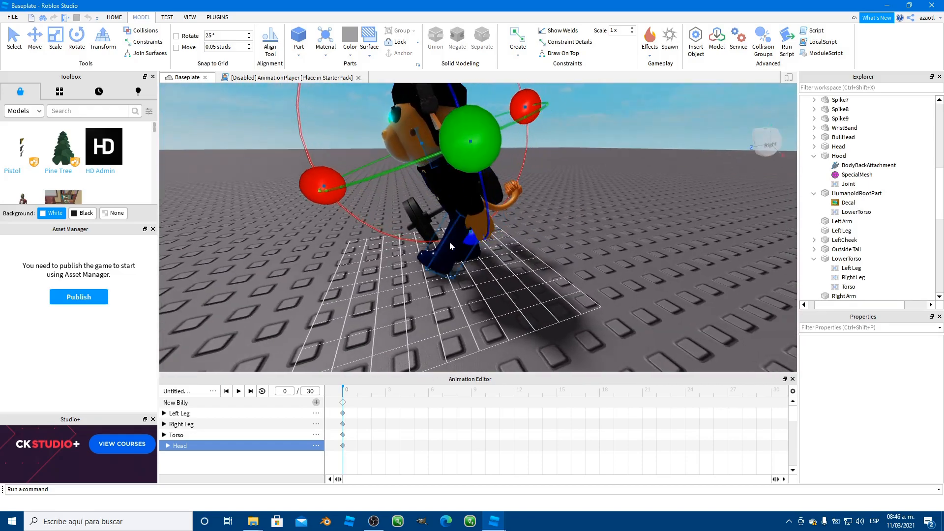
Step: Rotate the Left Arm backward and the dumbbell-holding Right Arm forward at frame 0
click(467, 189)
drag(332, 230, 380, 258)
right_drag(380, 258, 406, 185)
scroll(475, 259, down, 3)
drag(490, 272, 485, 196)
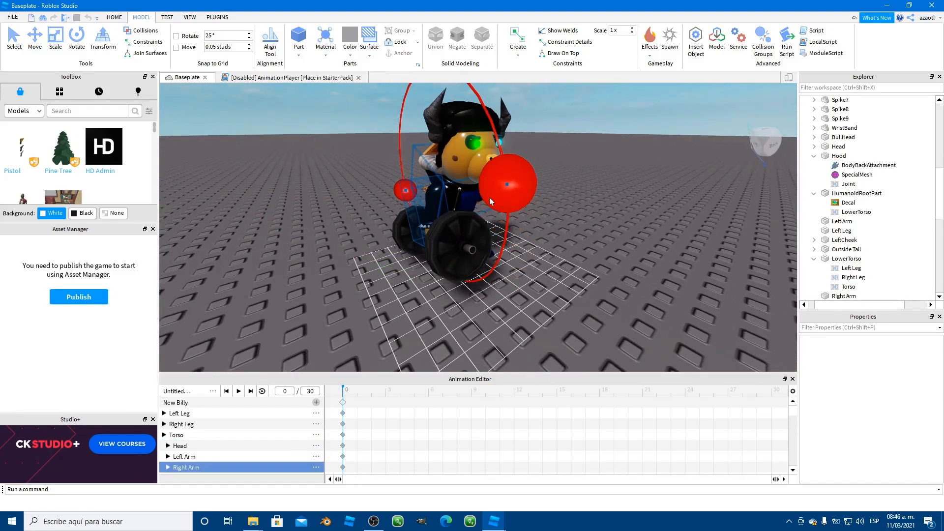
right_drag(488, 243, 499, 248)
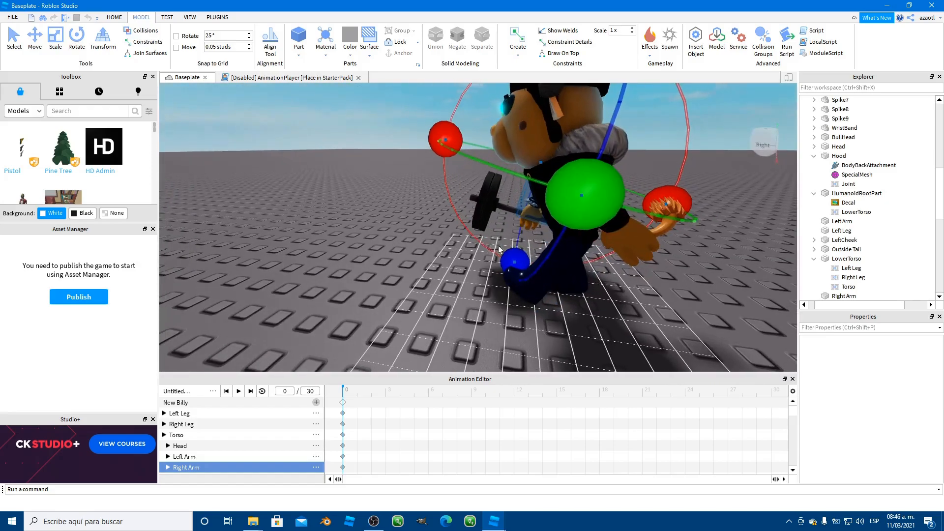
Step: Copy all frame 0 keyframes, then rotate the Left Leg backward at frame 15 with 25° snapping
click(343, 402)
drag(365, 399, 562, 402)
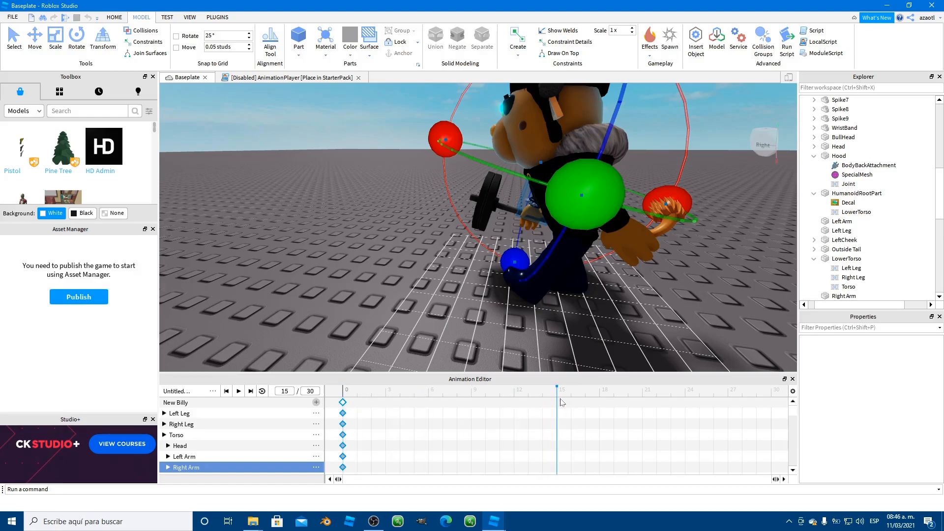
click(561, 256)
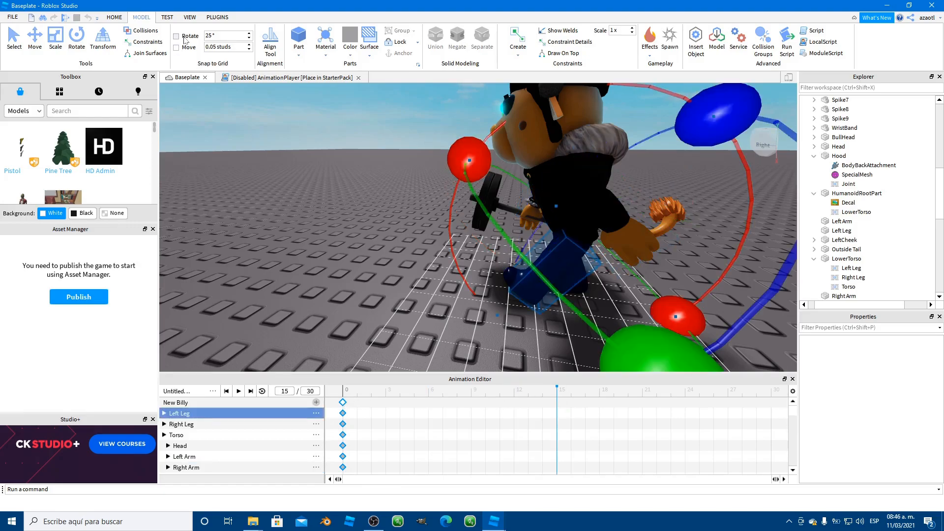
drag(473, 162, 475, 211)
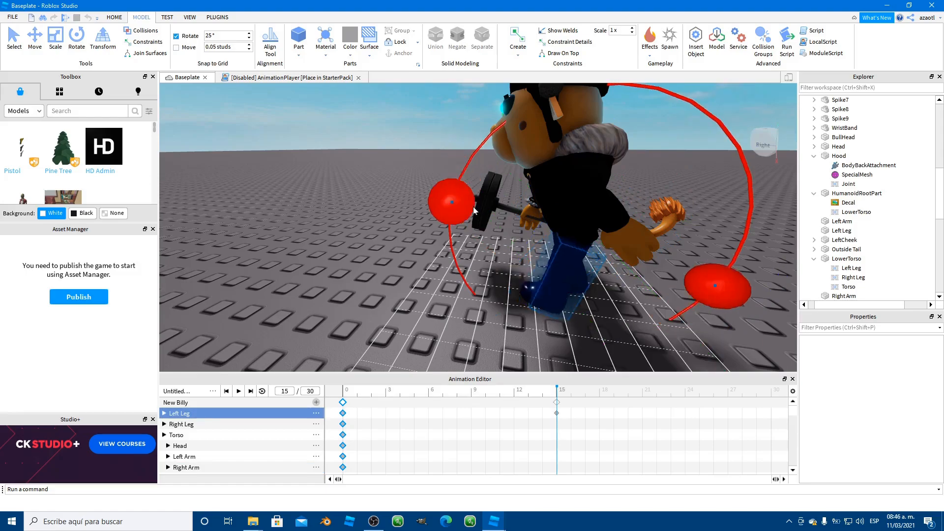
drag(488, 242, 514, 275)
right_drag(481, 287, 478, 285)
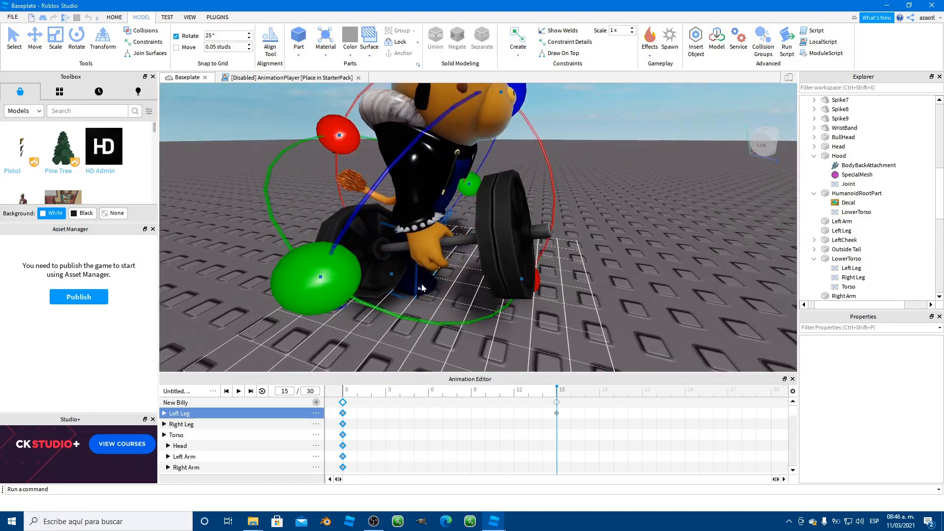
Step: Rotate the Right Leg forward at frame 15 to reverse the stride
click(420, 285)
key(s)
key(d)
drag(527, 235, 532, 211)
key(d)
right_drag(520, 275, 521, 274)
key(d)
Step: Swing the Left Arm forward at frame 15
click(513, 212)
drag(539, 92, 558, 214)
key(a)
right_drag(399, 302, 404, 276)
Step: Swing the dumbbell-holding Right Arm backward at frame 15 and tilt it sideways
click(387, 276)
drag(552, 170, 527, 252)
right_drag(527, 273, 524, 273)
key(d)
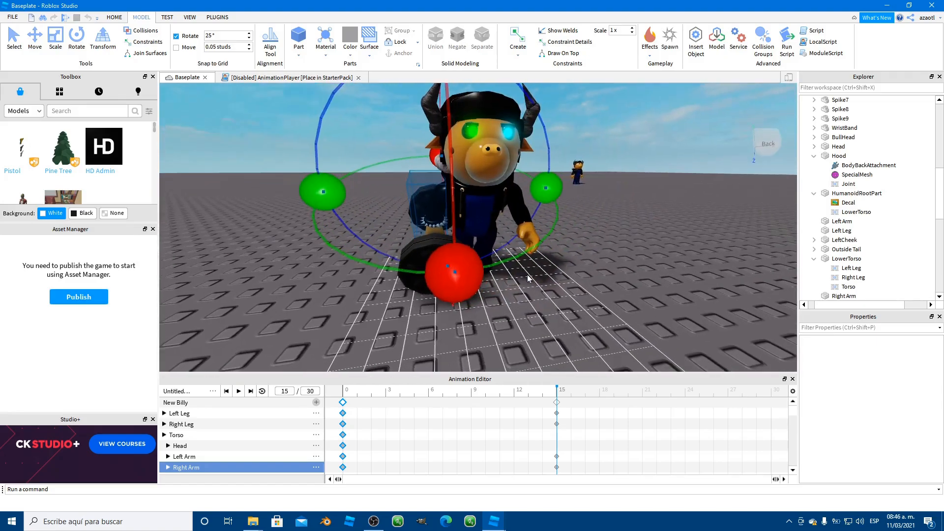
key(s)
key(s)
right_drag(393, 216, 393, 217)
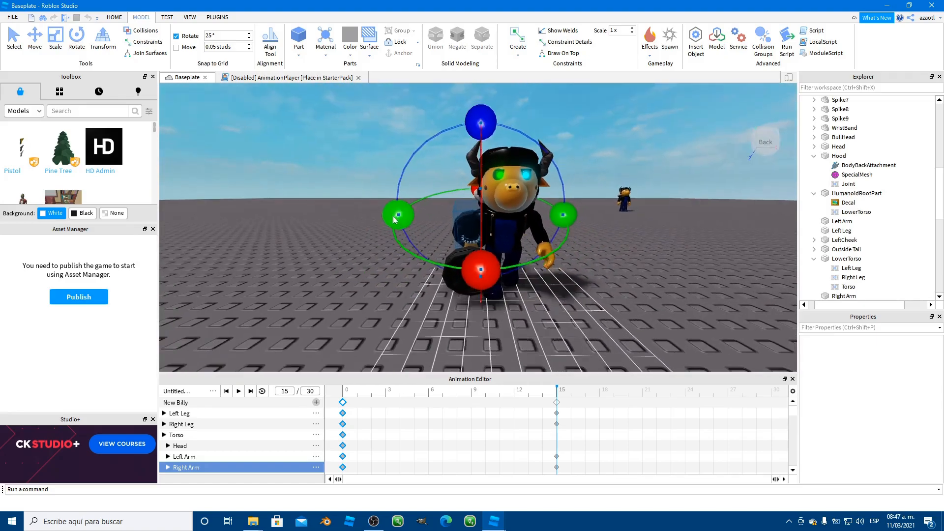
drag(484, 124, 491, 116)
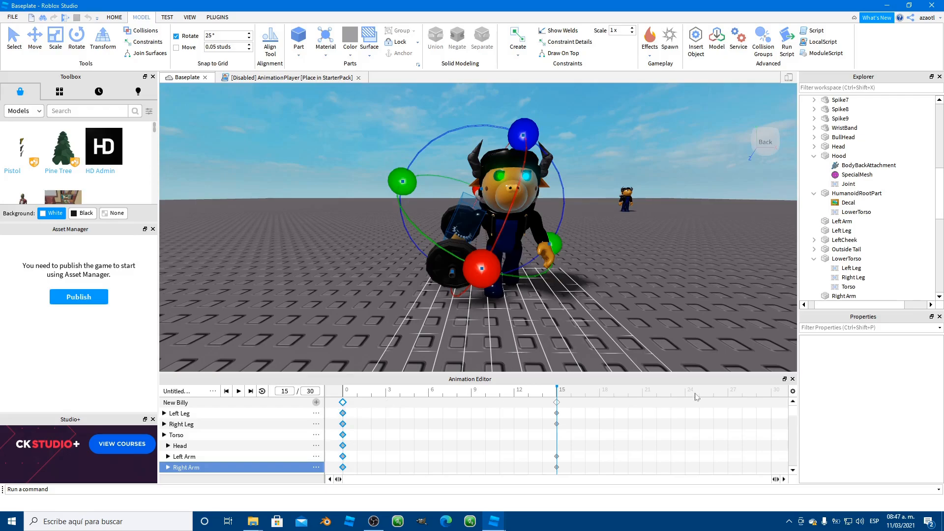
Step: Paste the frame 0 keyframes at frame 30 and play the animation on loop to review the walk from the side
key(ctrl+v)
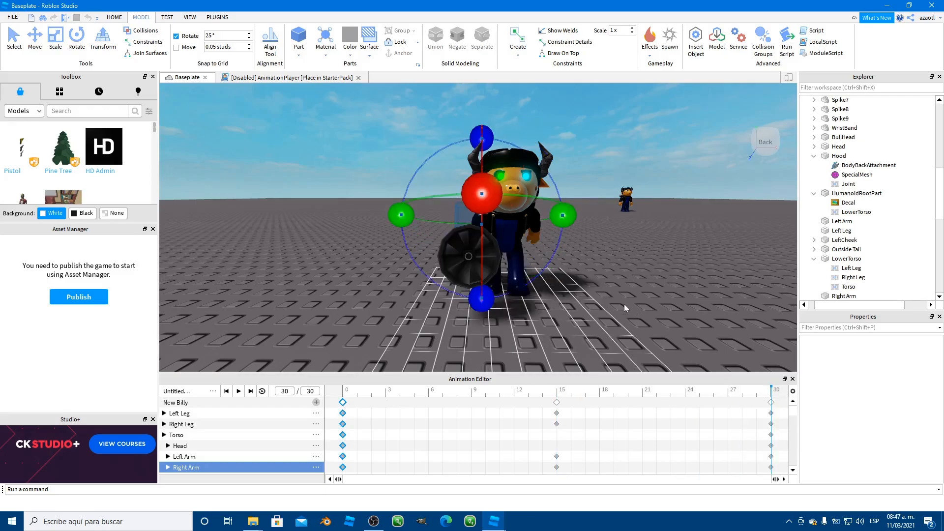
key(space)
key(a)
right_drag(355, 290, 355, 290)
key(w)
key(d)
key(d)
key(d)
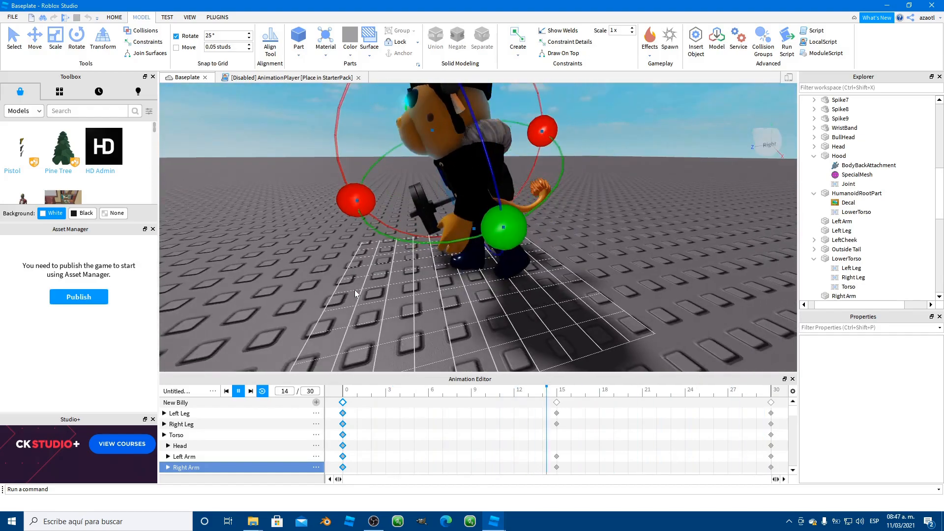
key(d)
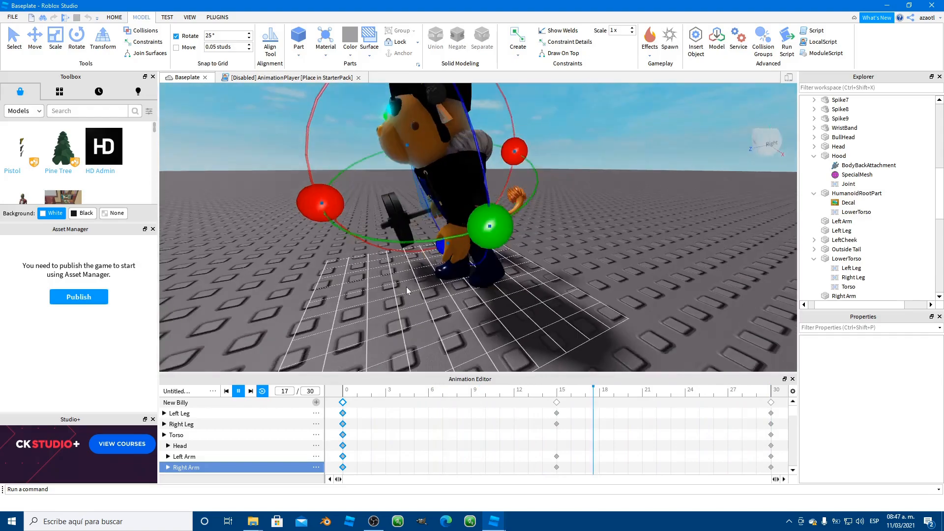
right_drag(407, 291, 405, 291)
key(w)
key(space)
Step: Scrub the timeline to frames 7 and 0 and examine how the feet meet the ground
mouse_move(462, 392)
mouse_down()
mouse_move(373, 391)
mouse_move(553, 392)
mouse_move(446, 400)
mouse_up()
key(q)
right_drag(418, 285, 417, 285)
key(e)
key(e)
key(w)
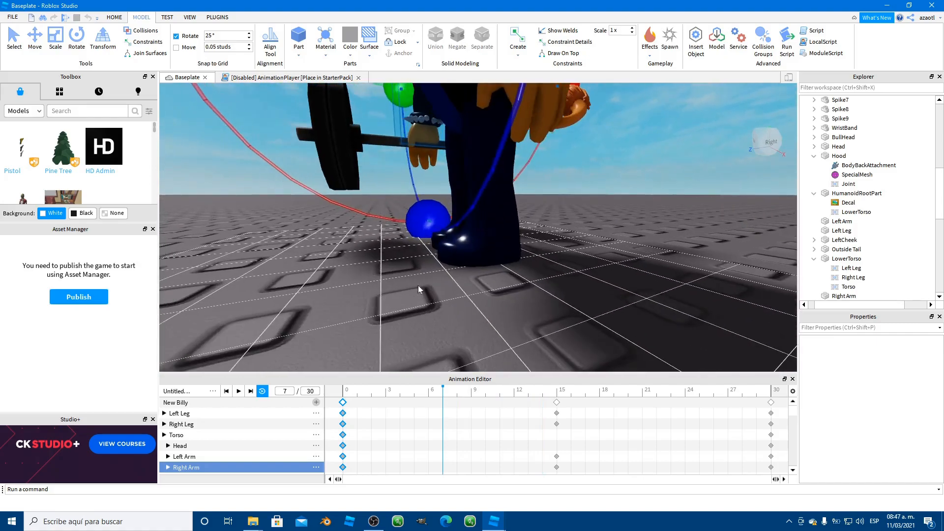
key(a)
drag(379, 398, 357, 398)
right_drag(461, 338, 461, 338)
key(d)
key(e)
key(a)
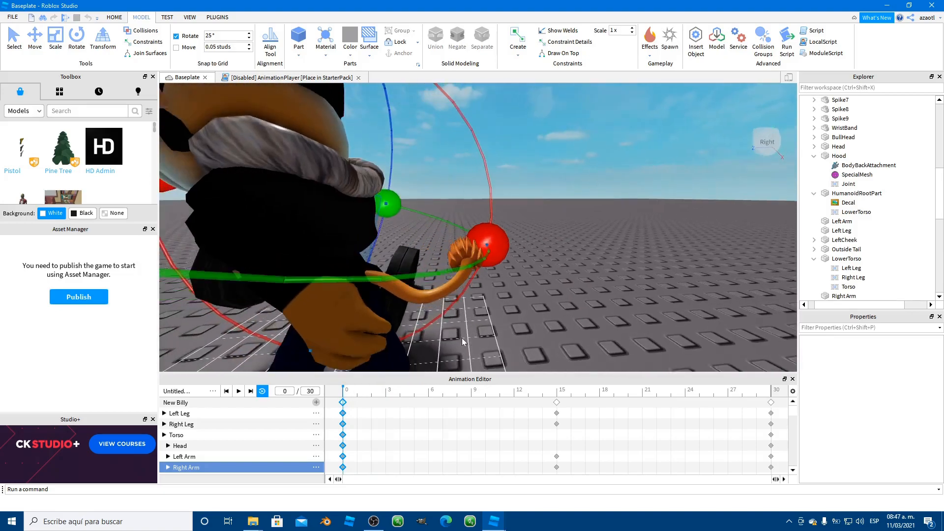
Step: Add a LowerTorso track and move the LowerTorso down at frame 0 to bring the feet to the ground
right_click(462, 338)
click(462, 337)
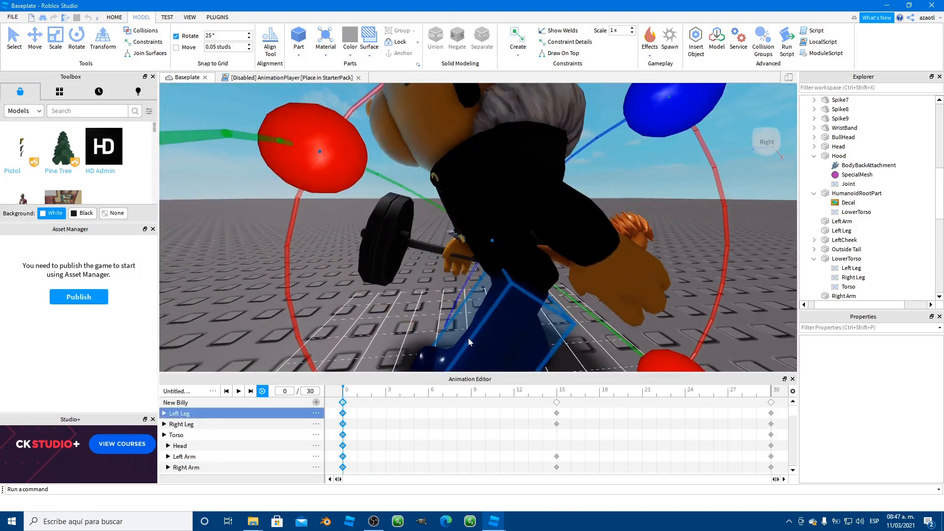
key(q)
key(r)
key(q)
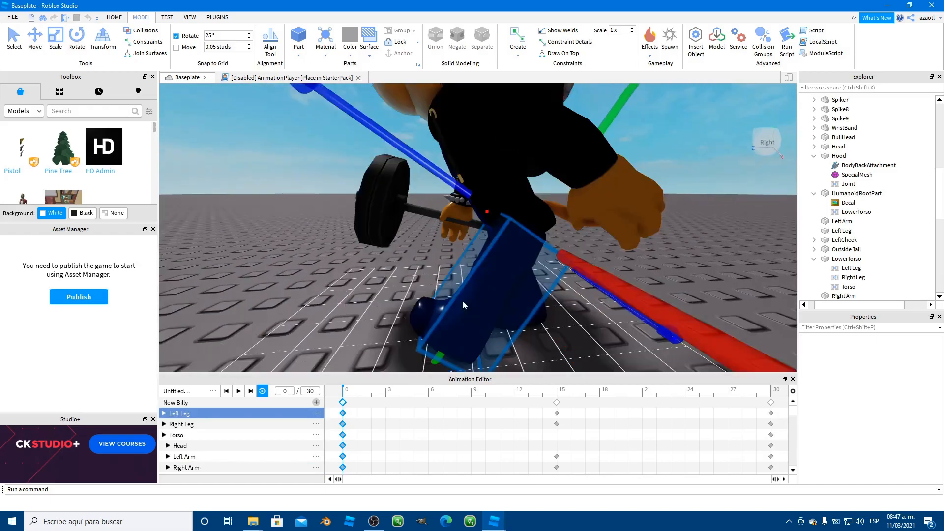
key(q)
click(316, 402)
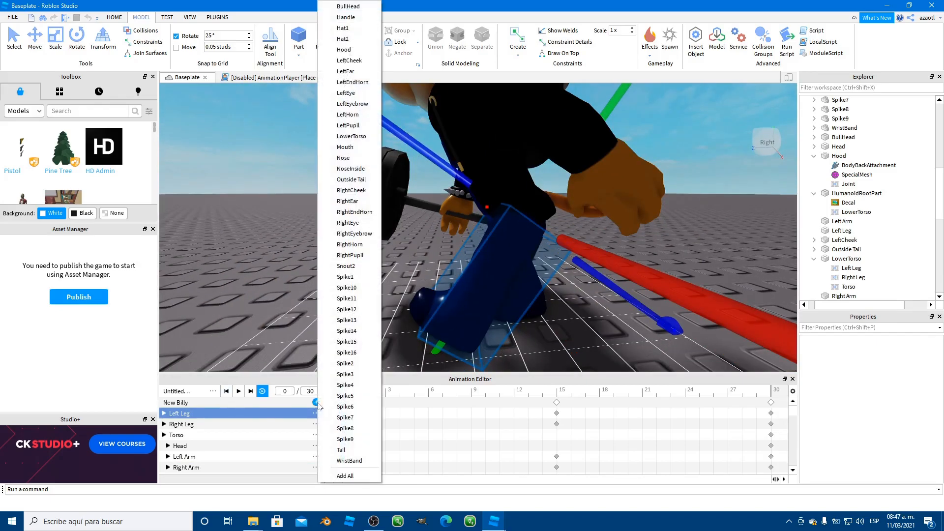
click(351, 136)
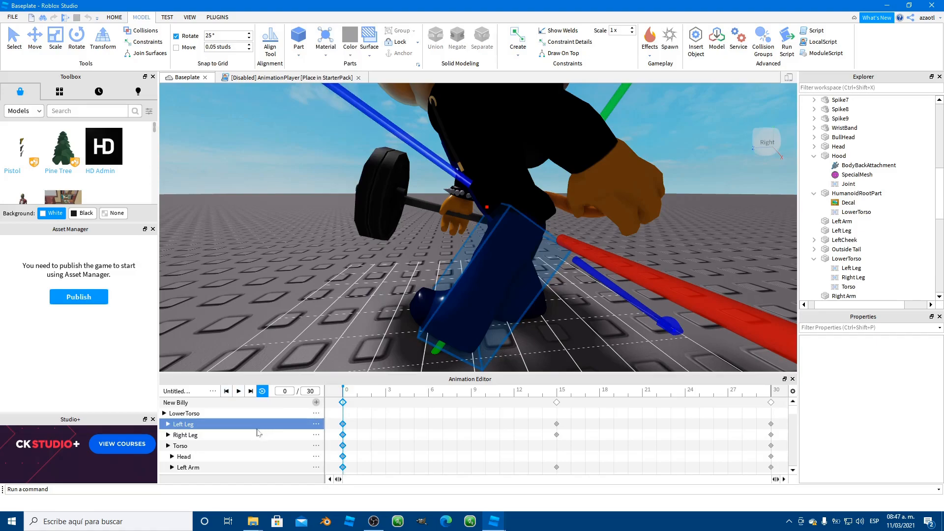
click(198, 414)
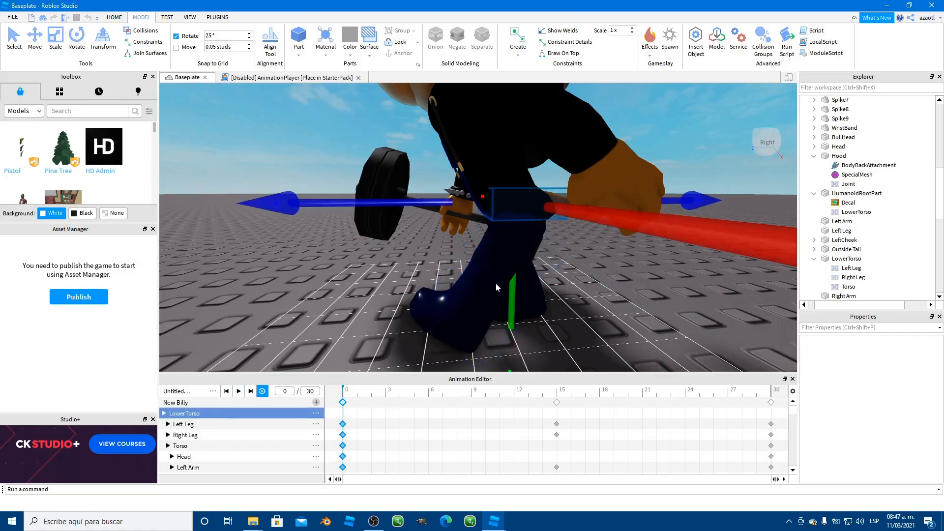
drag(512, 309, 521, 321)
right_drag(521, 321, 520, 319)
key(q)
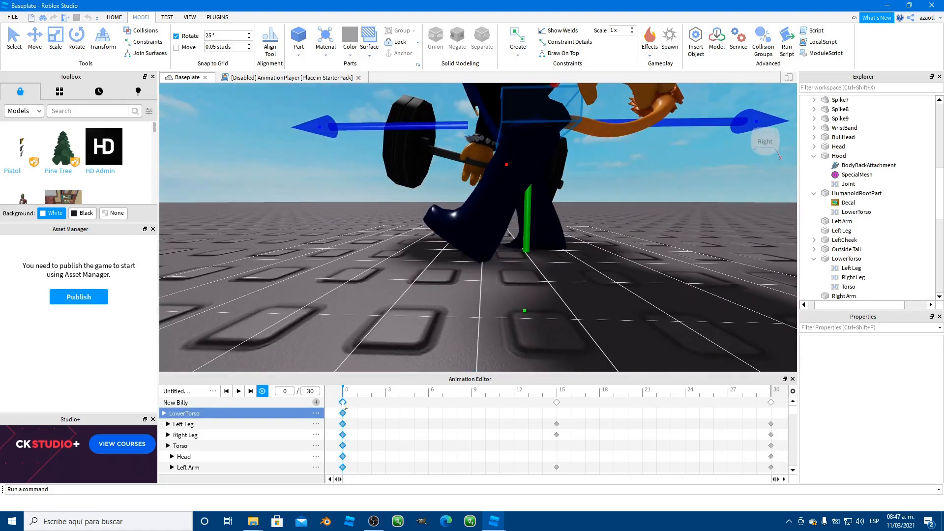
Step: Copy the lowered LowerTorso keyframe from frame 0 to frame 30 and play the animation
click(770, 397)
key(space)
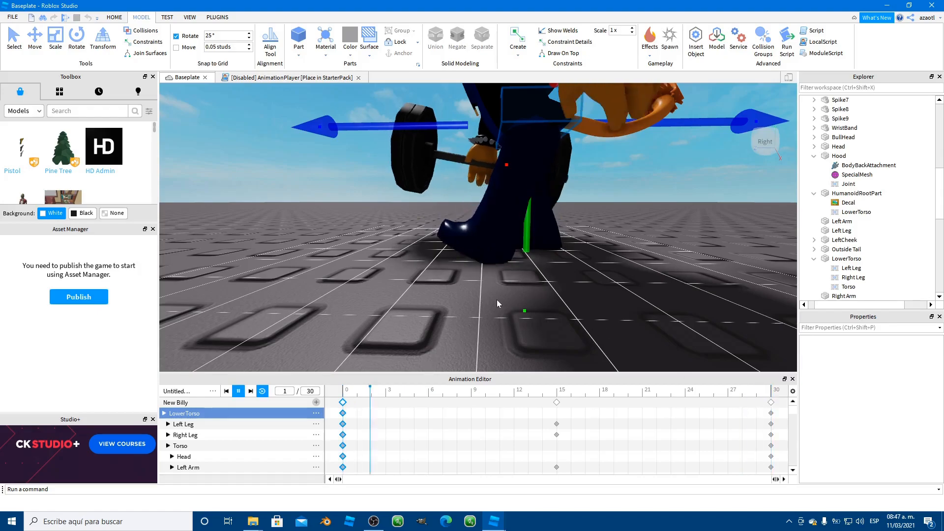
right_drag(492, 317, 493, 319)
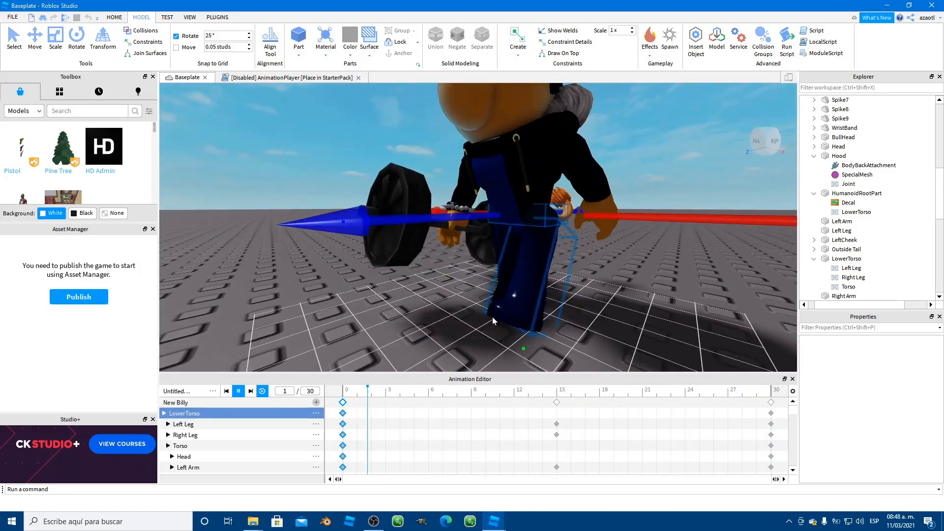
key(space)
Step: Scrub the timeline to frames 15, 6 and 7 and examine the feet's contact with the ground
drag(393, 395, 563, 410)
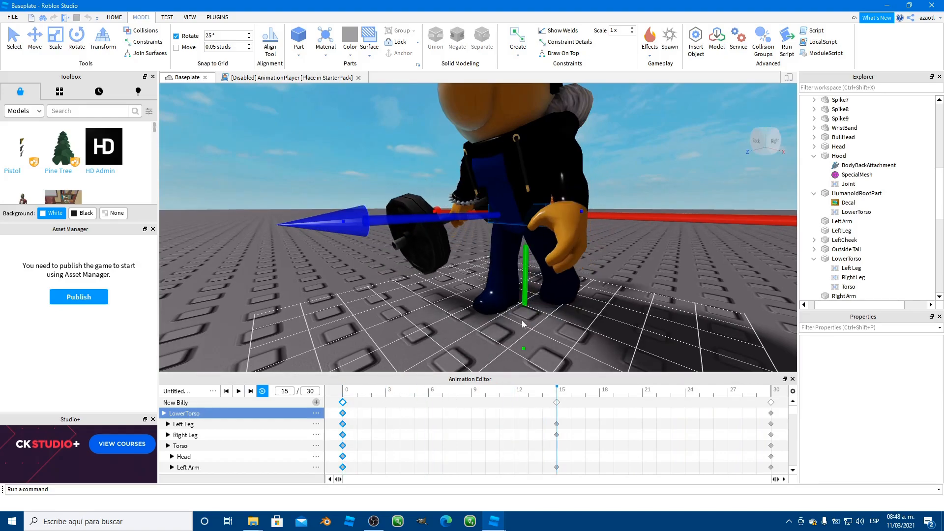
right_drag(550, 332, 554, 333)
drag(353, 394, 424, 399)
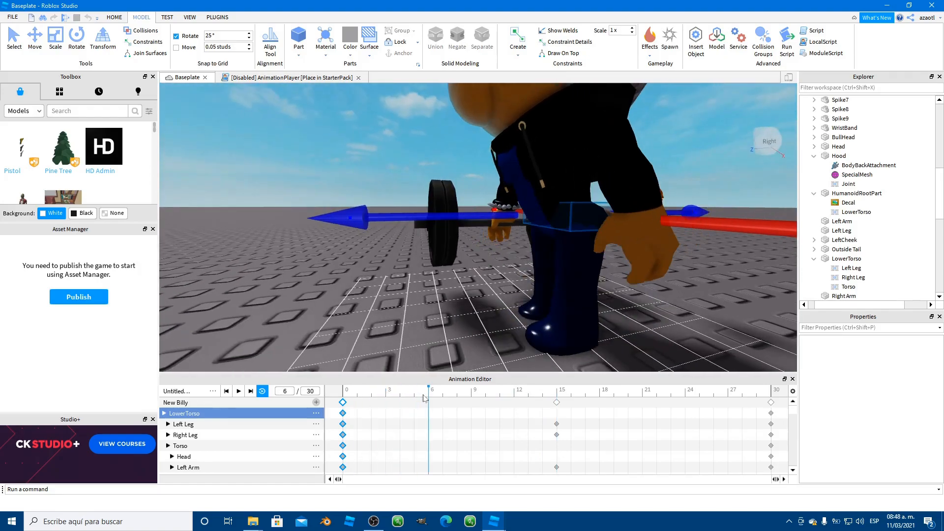
middle_drag(465, 309, 465, 309)
scroll(465, 309, up, 2)
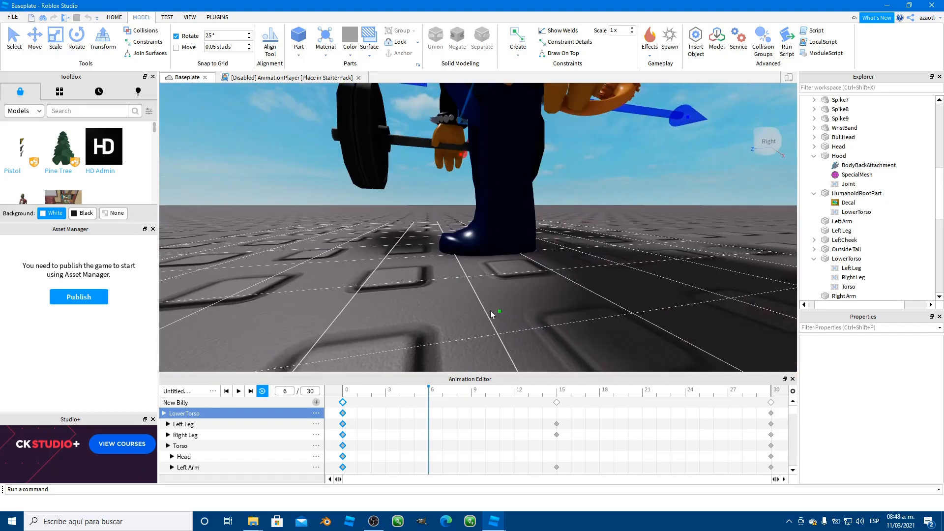
drag(436, 396, 441, 396)
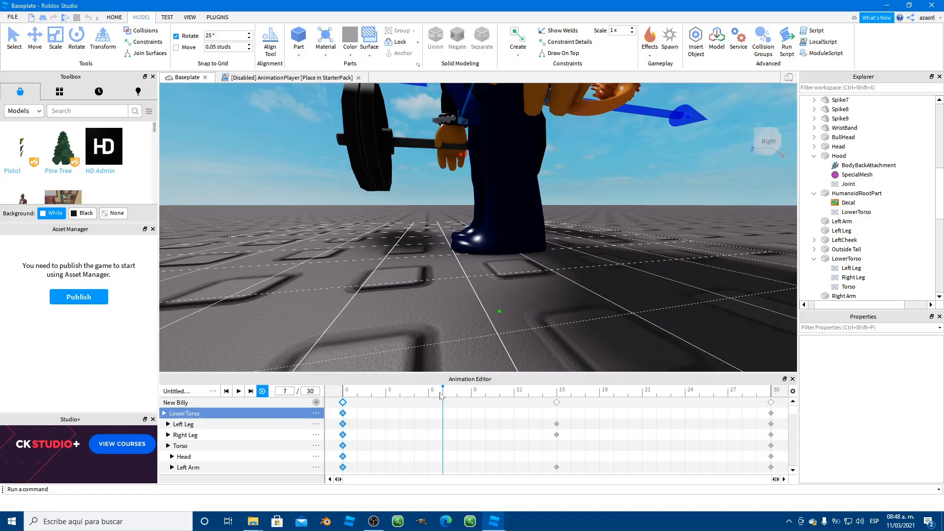
Step: Raise the LowerTorso slightly at frame 7 and copy its frame 0 keyframe to frame 15
mouse_move(499, 314)
mouse_down()
mouse_move(501, 300)
mouse_move(508, 307)
mouse_up()
right_drag(490, 307, 467, 353)
drag(449, 392, 343, 405)
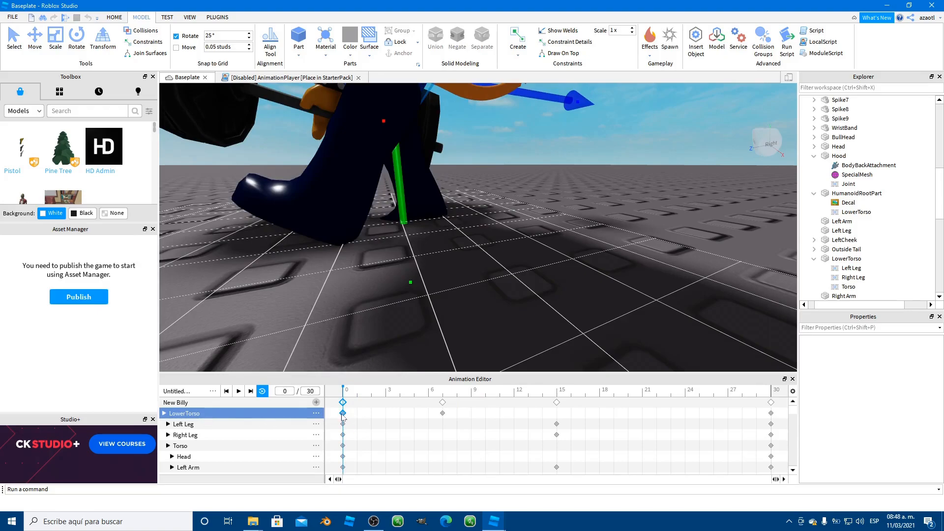
click(556, 394)
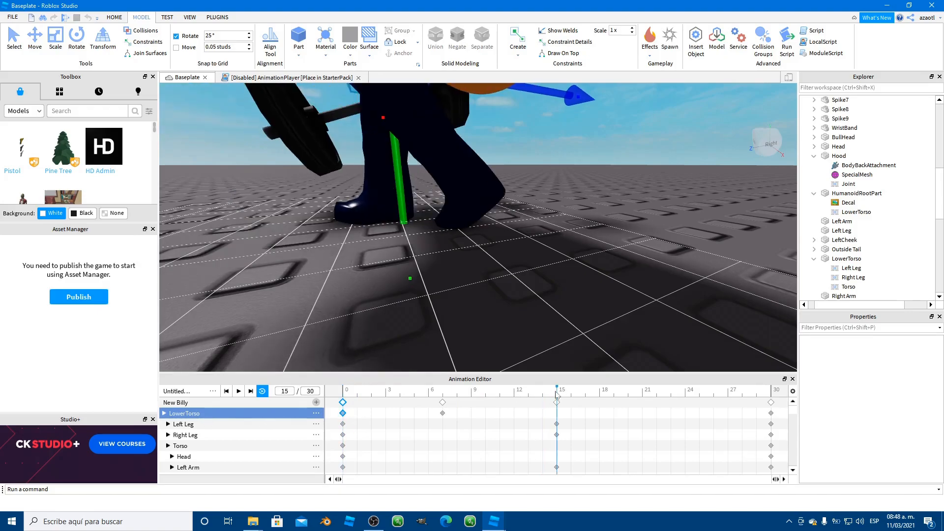
key(ctrl+v)
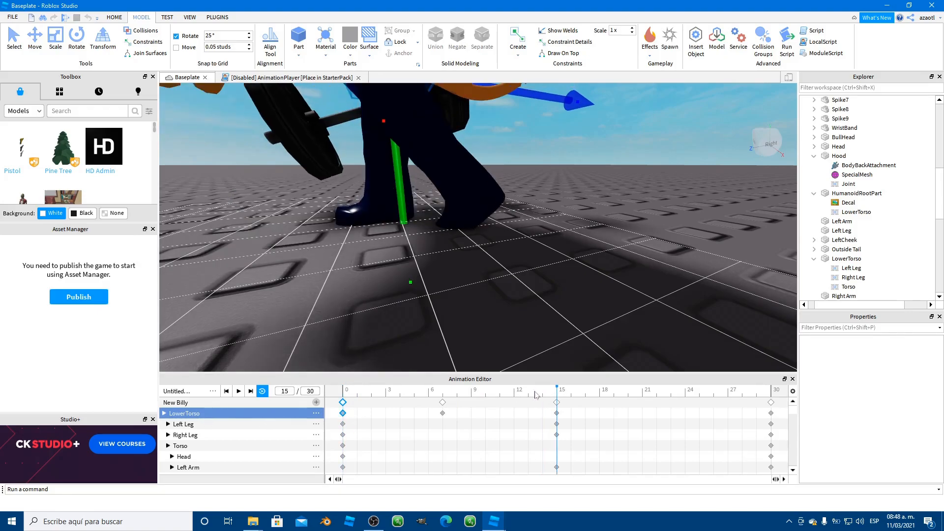
Step: Copy the LowerTorso keyframe from frame 7 to frame 22
click(447, 395)
drag(447, 397, 560, 400)
click(445, 412)
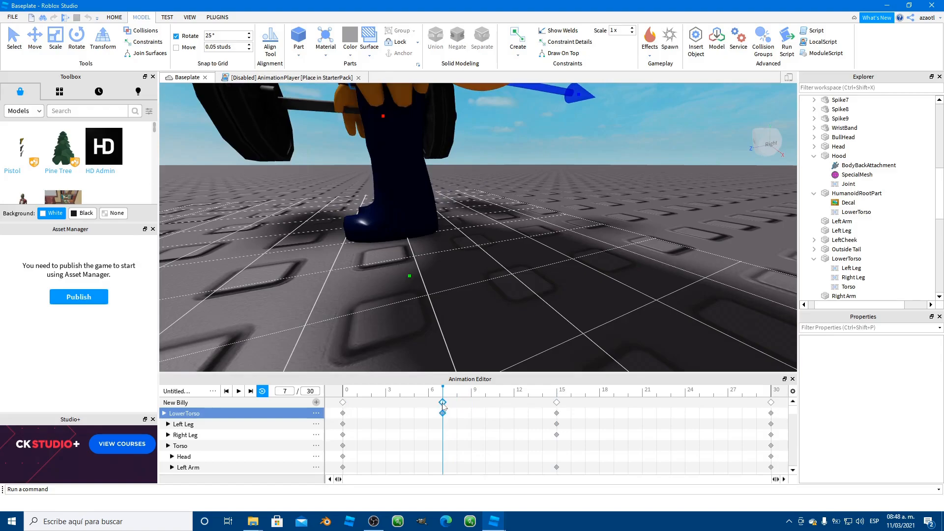
drag(573, 394, 662, 413)
key(ctrl+v)
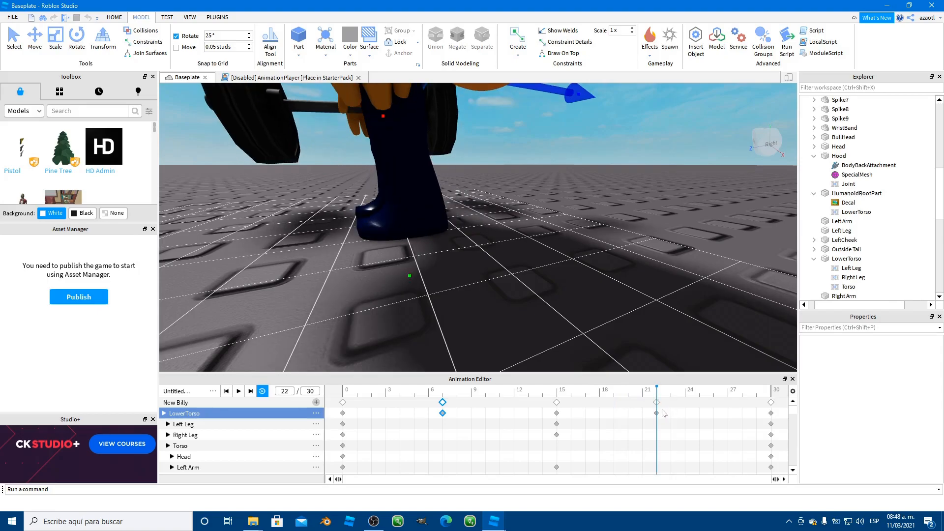
Step: Play back the walk cycle and review the added LowerTorso motion from the character's front side
key(f)
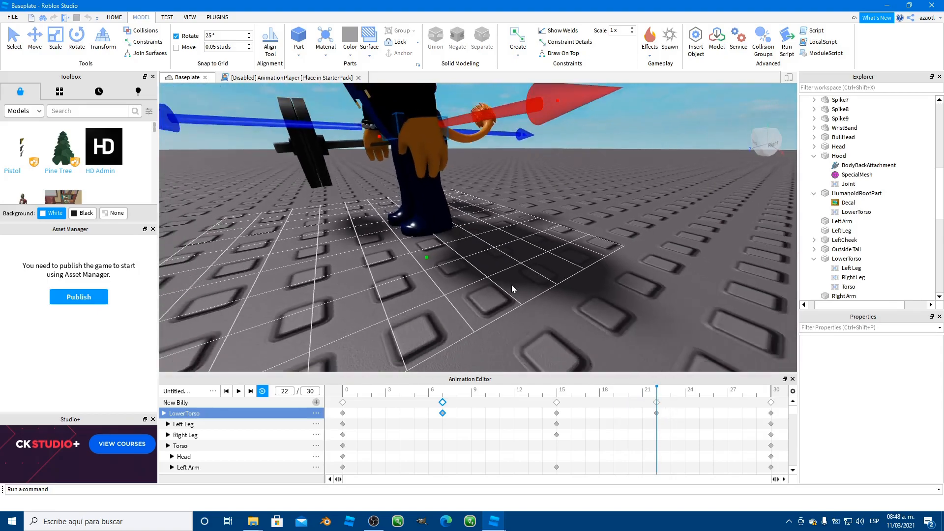
key(a)
key(q)
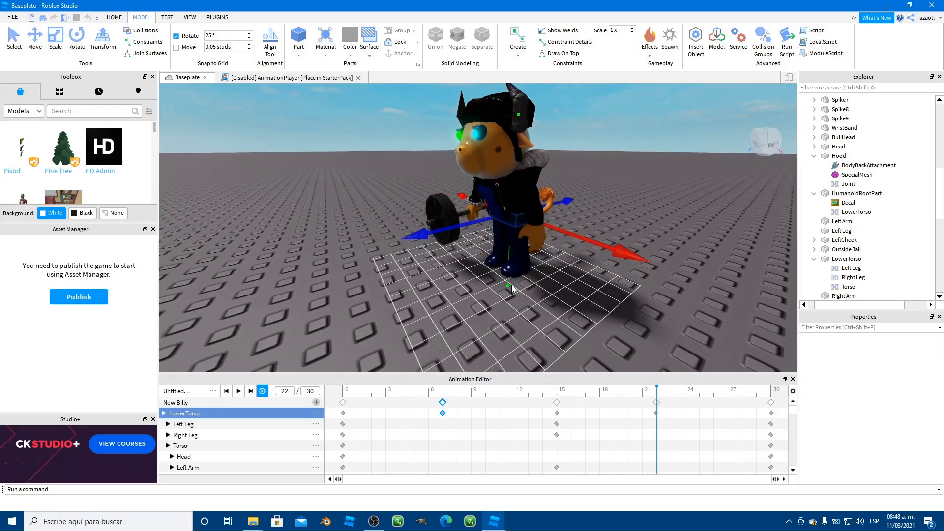
key(space)
right_drag(526, 297, 524, 305)
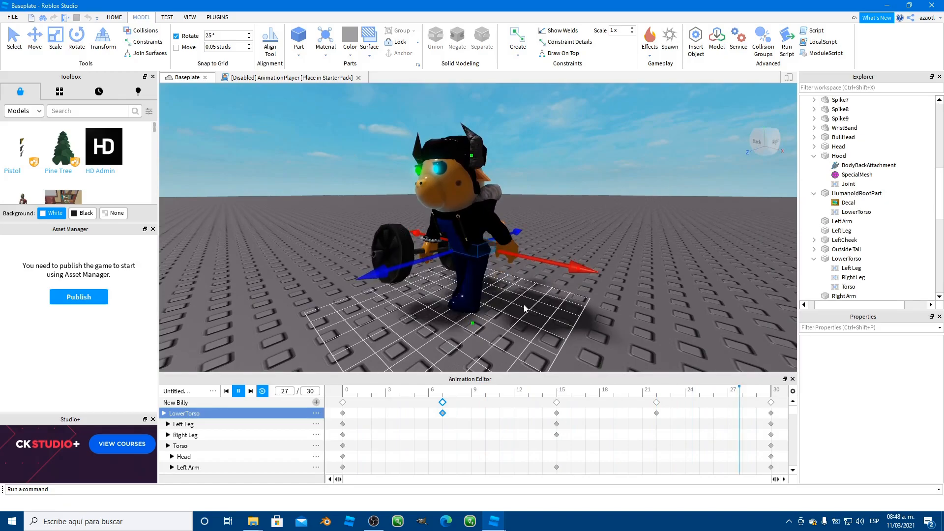
key(space)
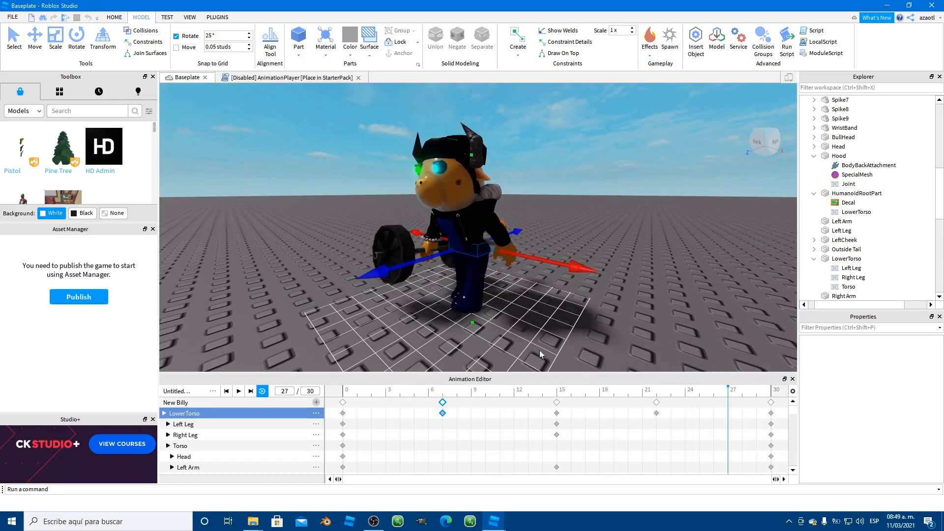
Step: Rotate the Head at frame 15 on two axes to add a head pose to the walk cycle
drag(513, 392, 560, 393)
right_drag(526, 304, 527, 305)
key(a)
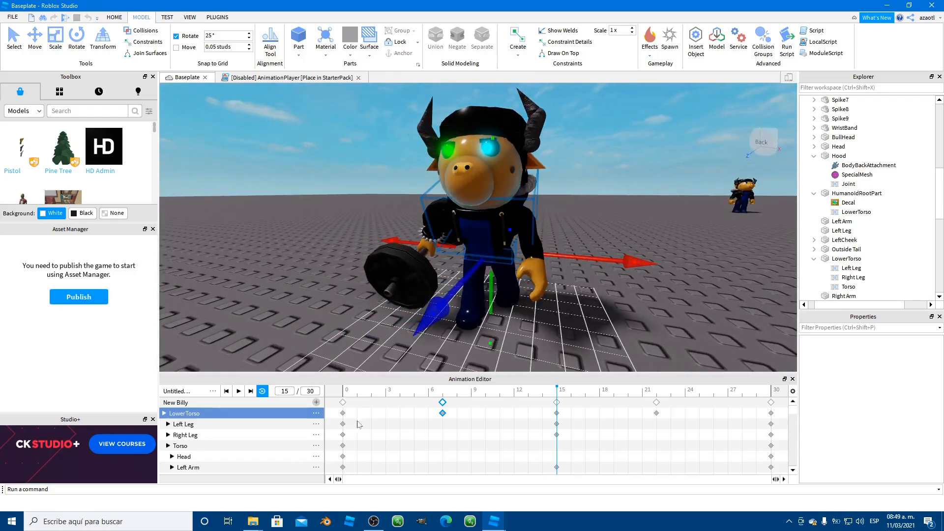
click(195, 457)
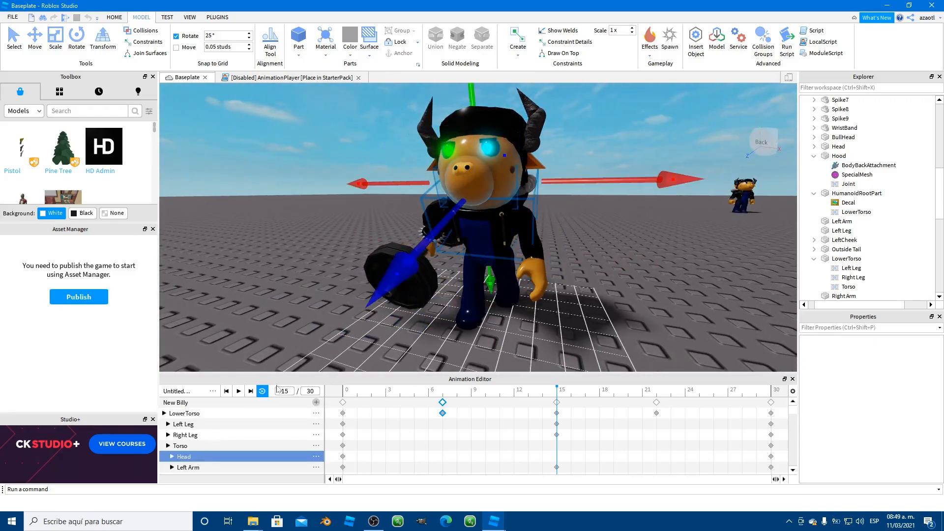
key(r)
right_drag(510, 290, 511, 290)
scroll(511, 289, down, 4)
drag(461, 136, 442, 131)
right_drag(474, 296, 474, 296)
drag(568, 237, 574, 255)
right_drag(464, 307, 462, 306)
key(s)
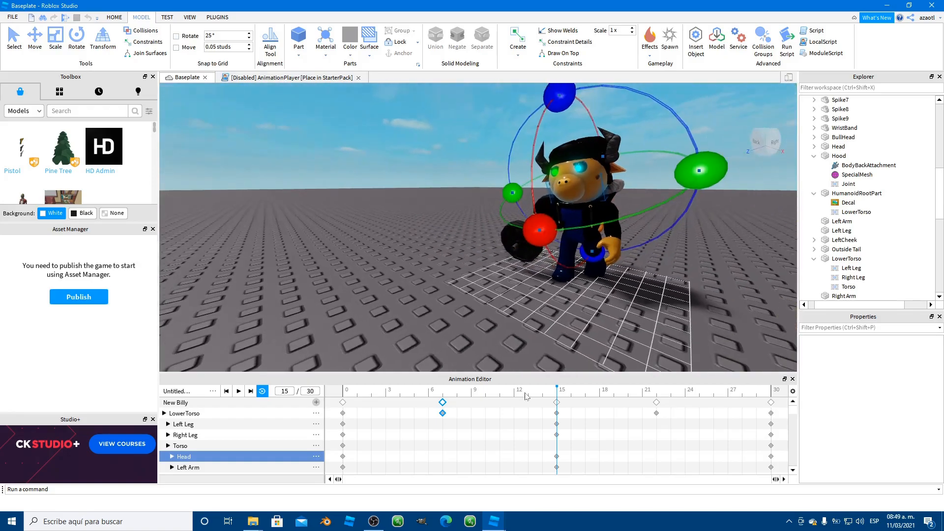
Step: Rotate the Head at frame 0 on two axes and copy the frame 0 keyframes to frame 30
drag(516, 394, 337, 406)
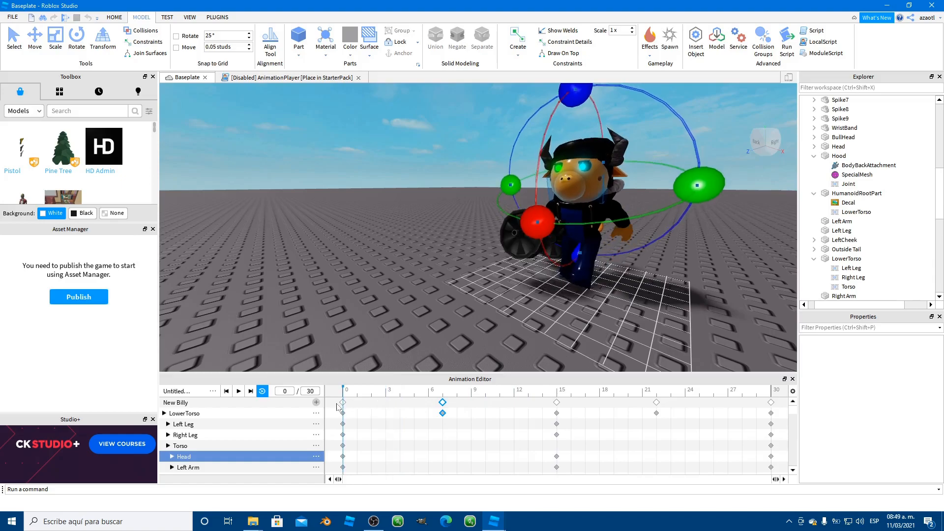
right_drag(483, 286, 483, 286)
key(a)
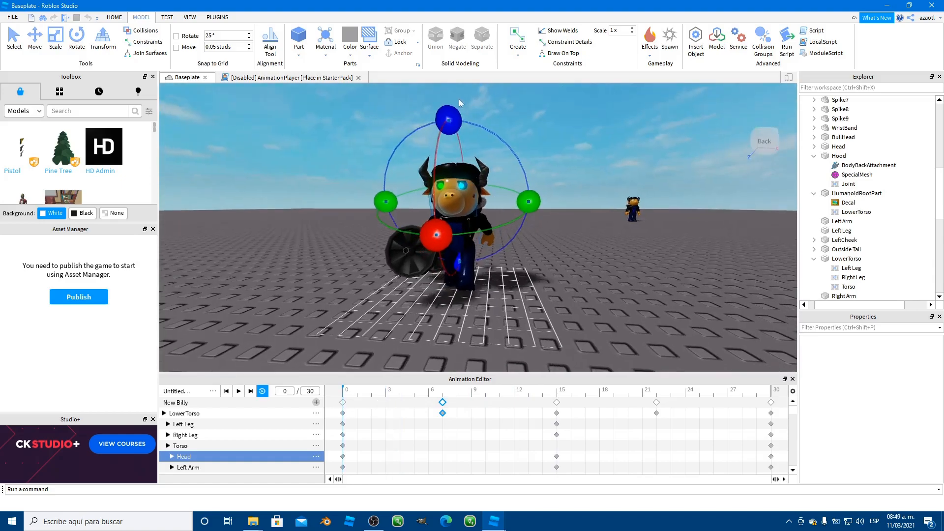
drag(445, 113, 455, 117)
right_drag(499, 213, 500, 214)
key(d)
drag(449, 210, 449, 215)
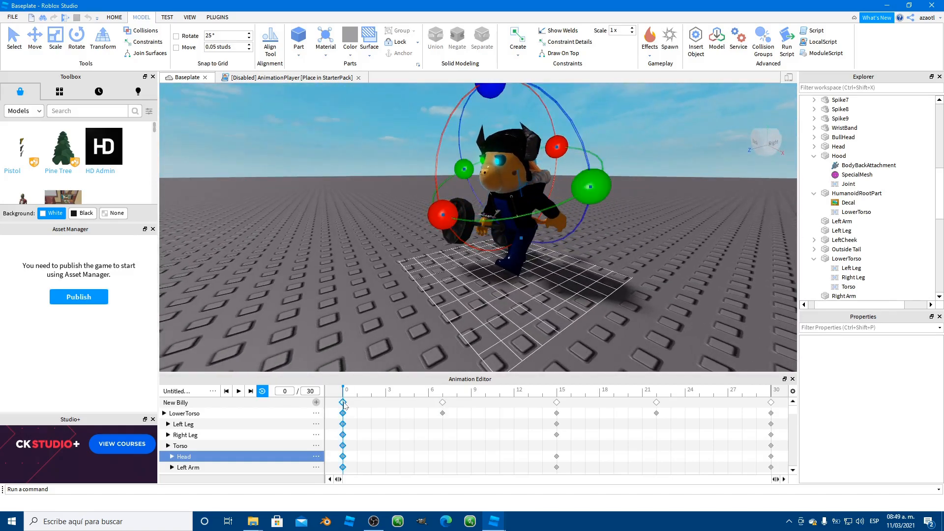
click(769, 394)
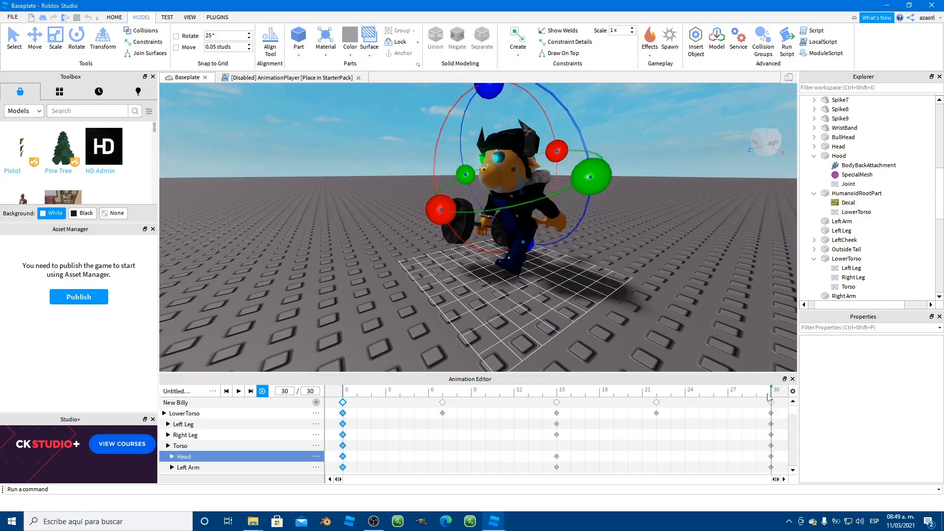
Step: Play back the animation and check the head movement from the front
key(space)
right_drag(595, 299, 594, 296)
key(d)
key(d)
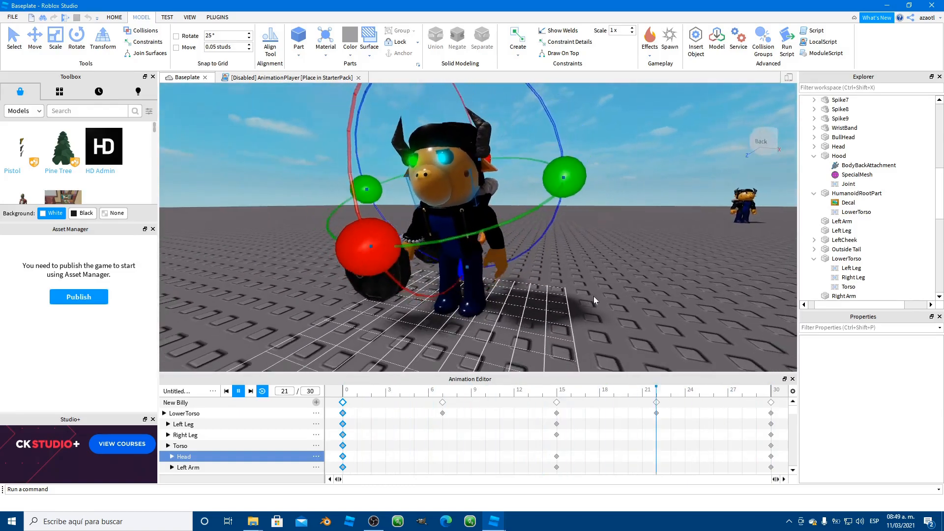
key(s)
key(space)
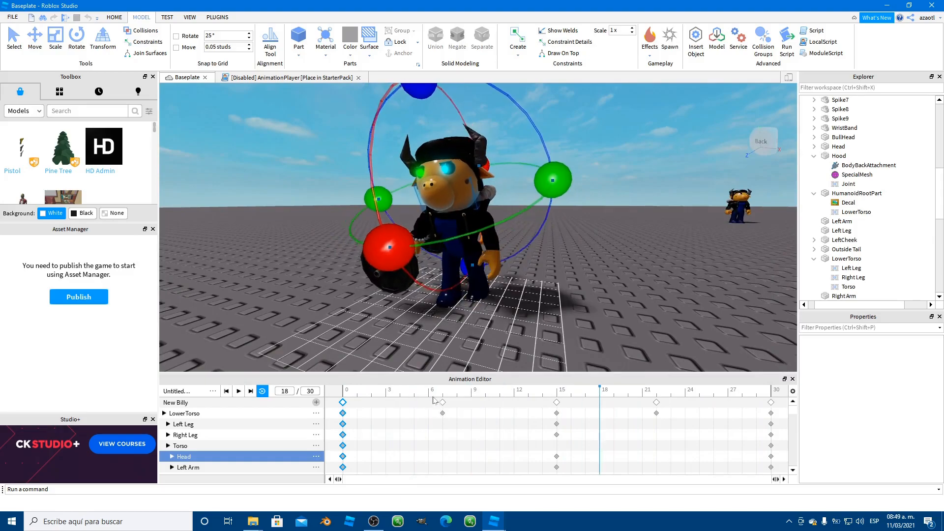
Step: Refine the Head's rotation at the frame 15 keyframe
drag(437, 396, 556, 409)
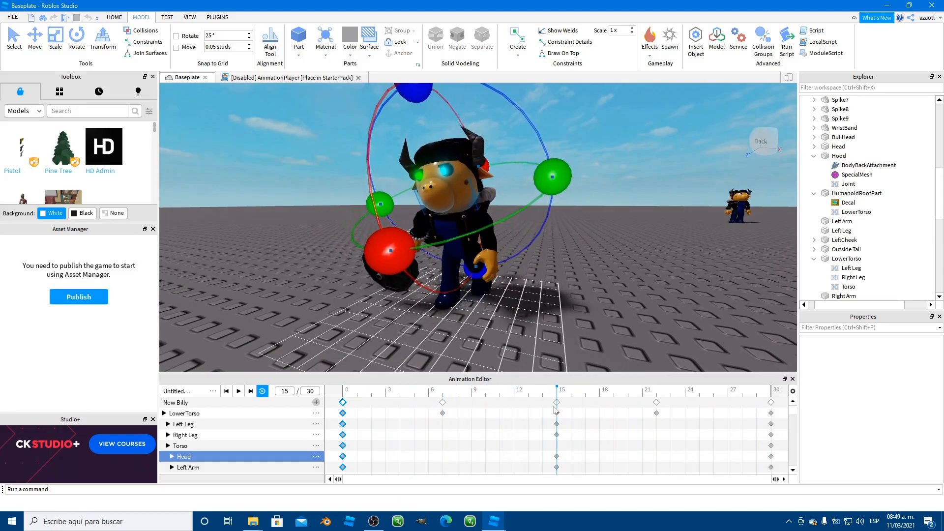
key(a)
right_drag(514, 328, 515, 328)
drag(356, 100, 364, 99)
Step: Play the walk cycle again to review the refined head tilt
key(space)
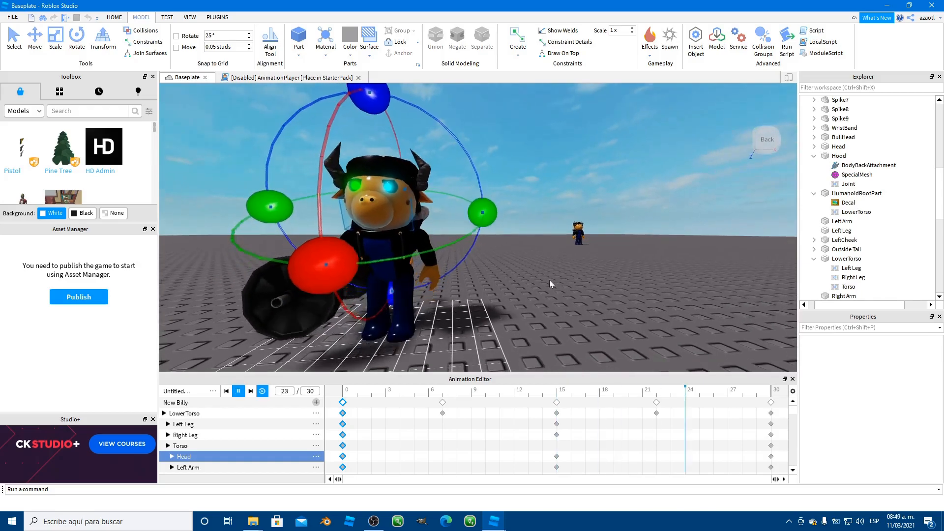
right_drag(550, 280, 549, 279)
scroll(550, 280, down, 3)
key(space)
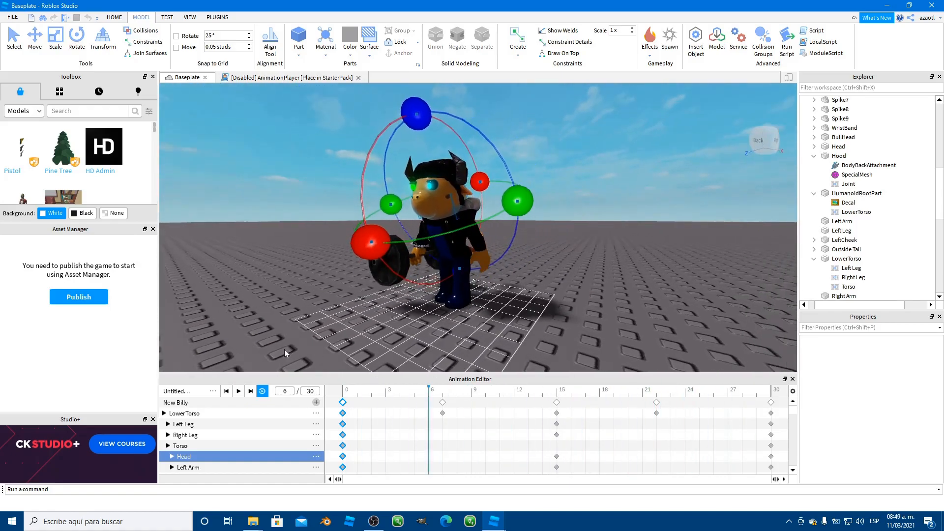
Step: Set the animation priority to Action
click(213, 393)
mouse_move(274, 480)
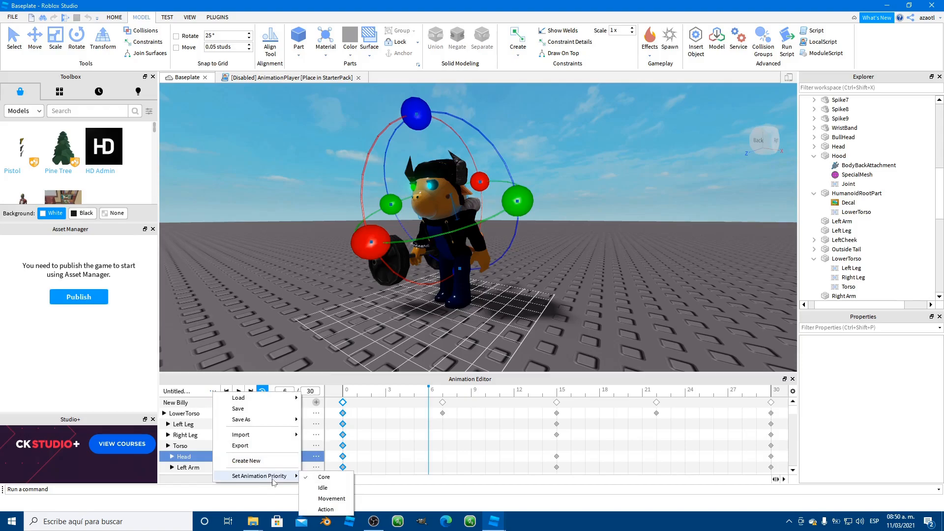
click(325, 509)
Step: Export the animation to Roblox with the title "Billy walking" and description "sssss", and close the upload dialog
click(212, 393)
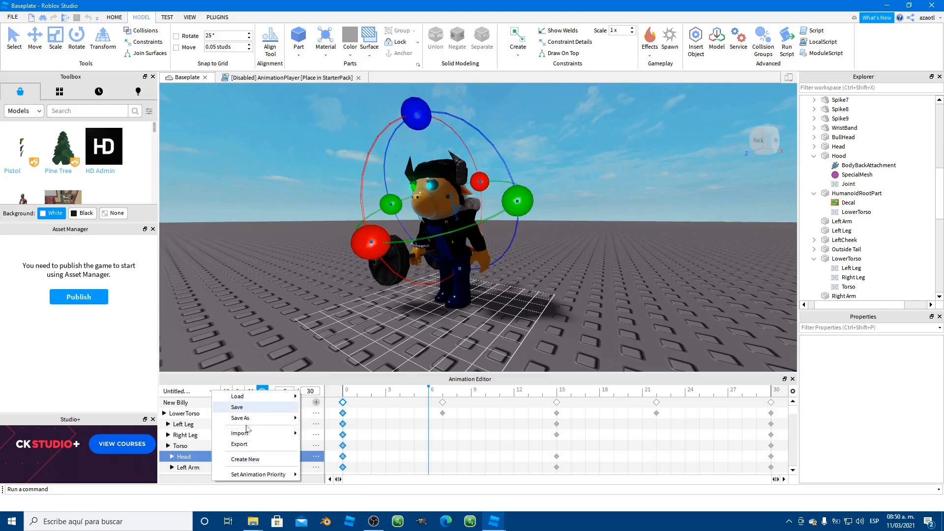
click(261, 443)
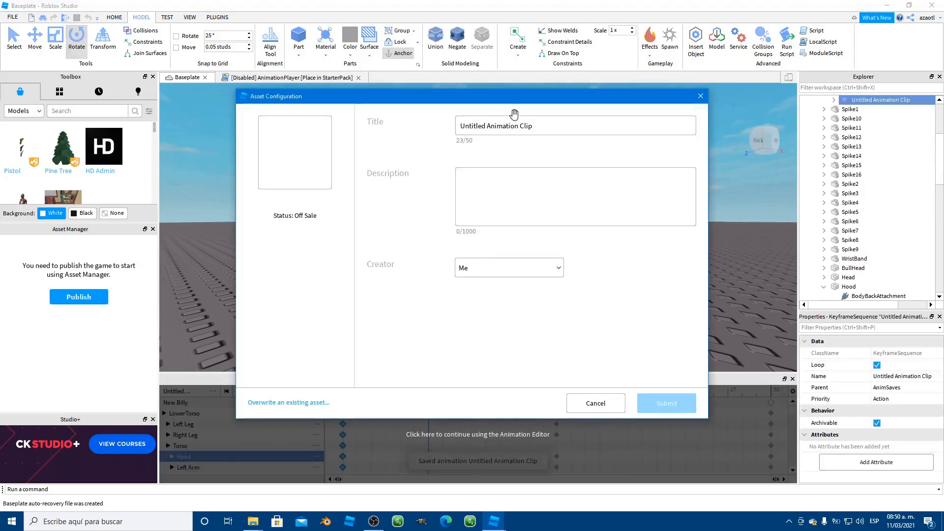
triple_click(508, 126)
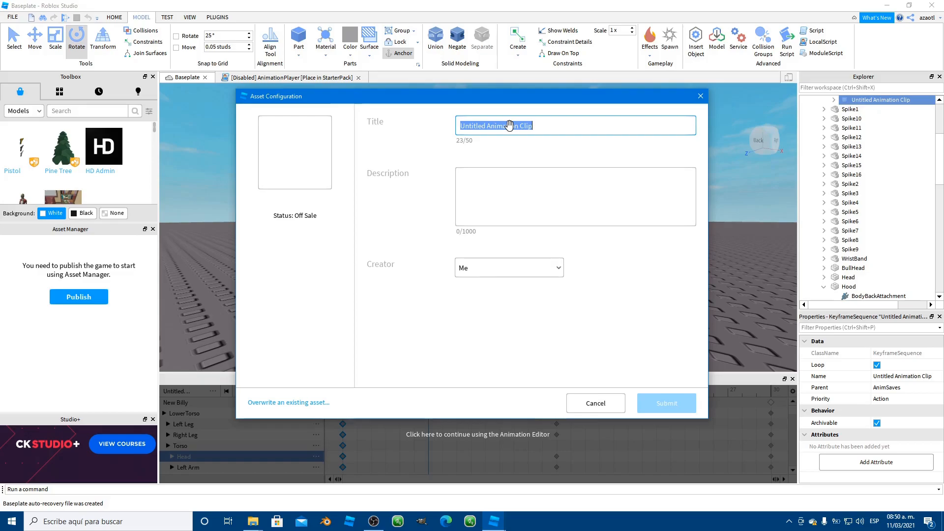
text(Billy walking)
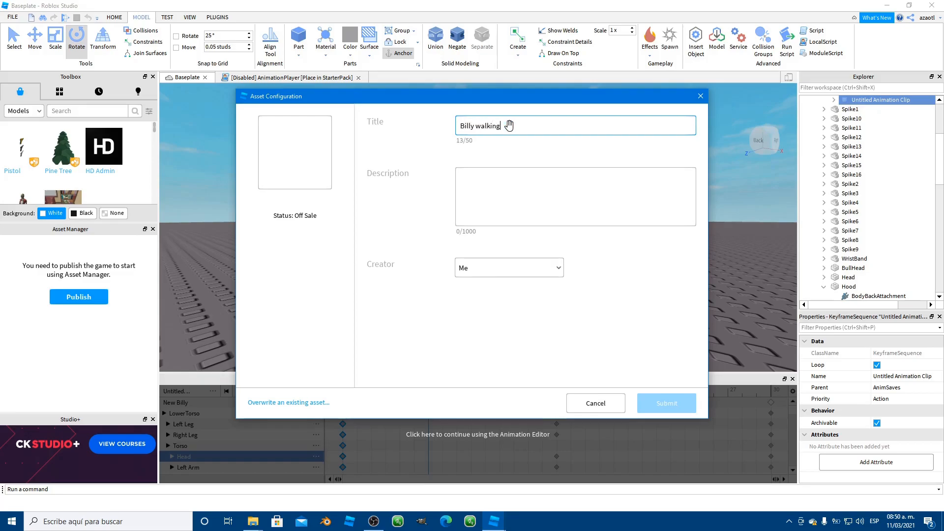
click(586, 199)
text(sssss)
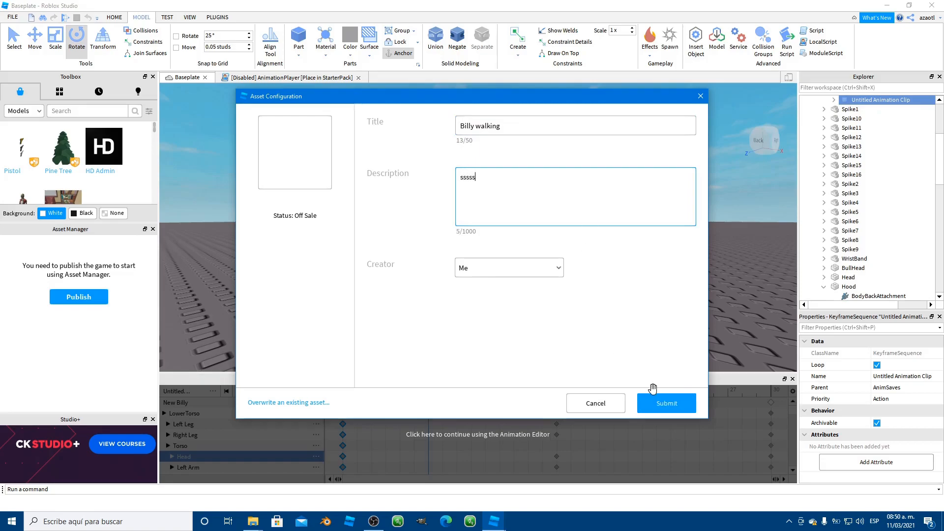
click(667, 402)
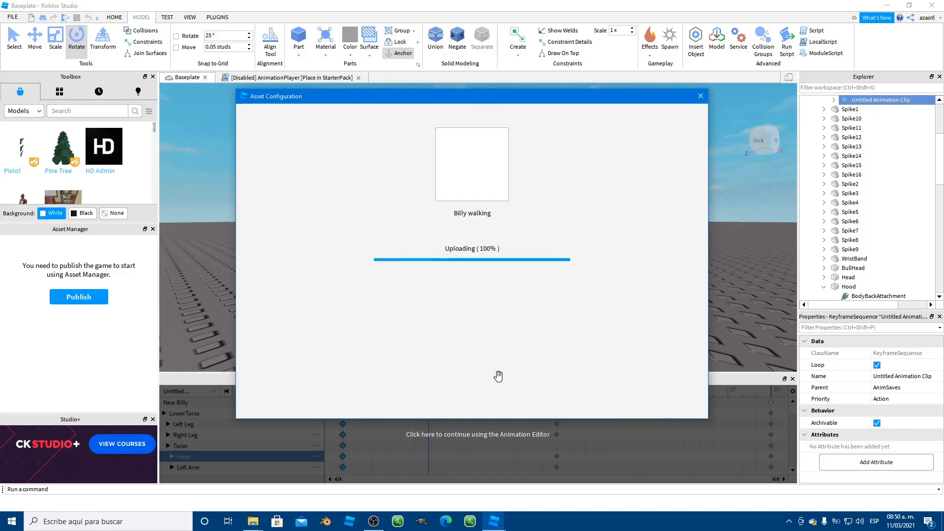
click(480, 403)
right_drag(517, 272, 517, 271)
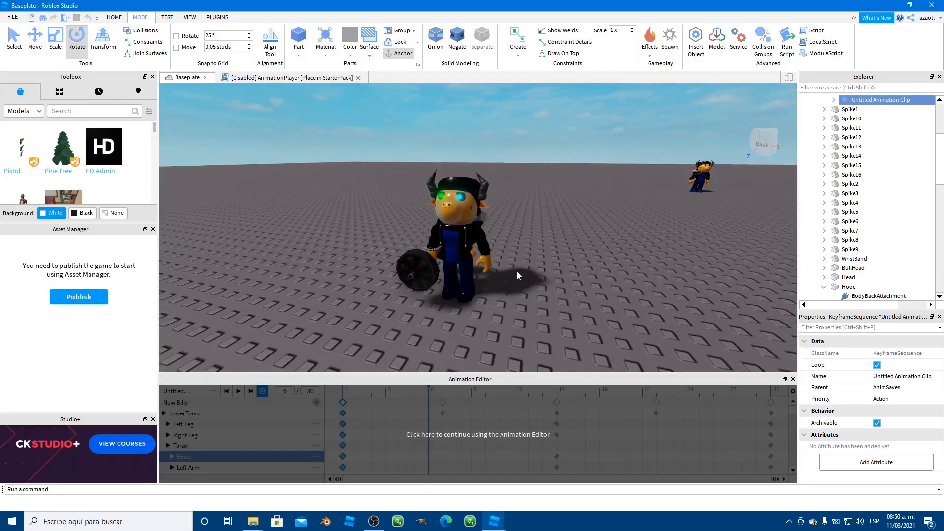
scroll(517, 273, up, 8)
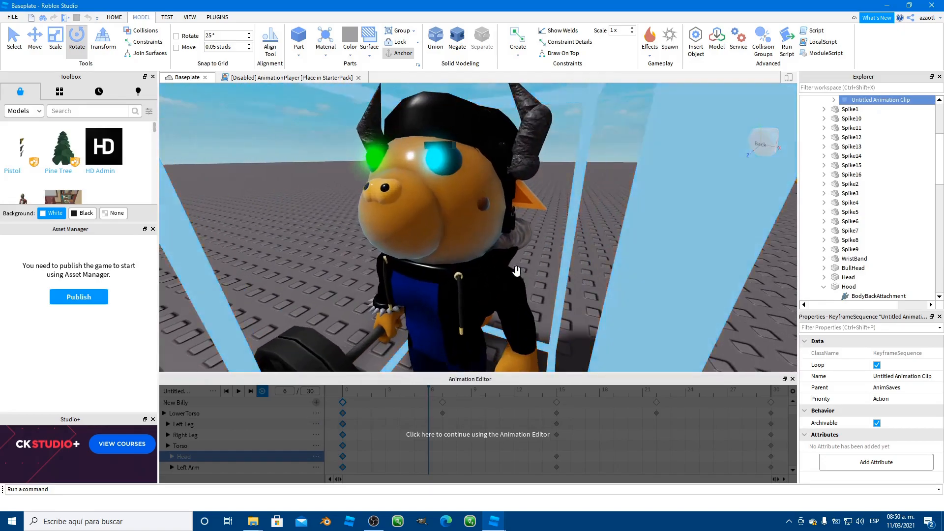
scroll(516, 271, down, 8)
right_drag(517, 271, 517, 271)
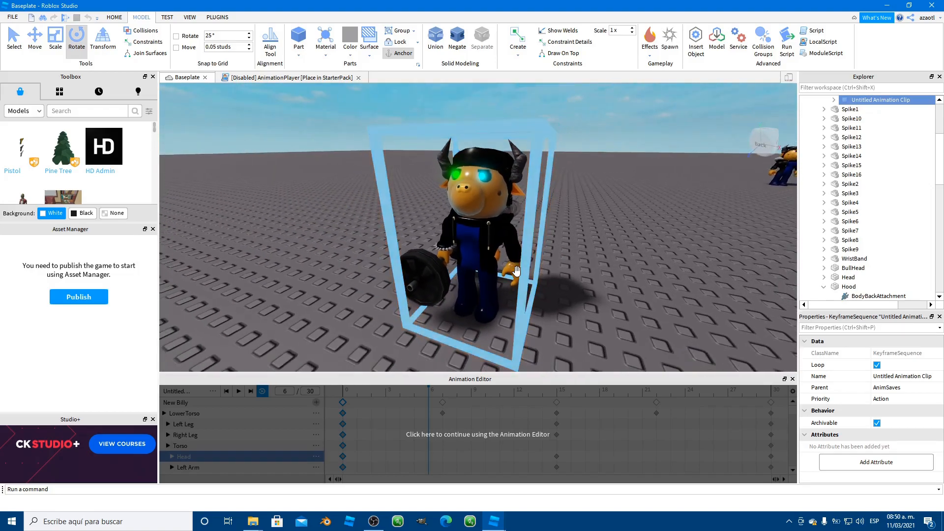
Step: Return the walk cycle to frame 0 and create a new animation named Untitled Animation Clip
click(501, 432)
drag(366, 399, 344, 399)
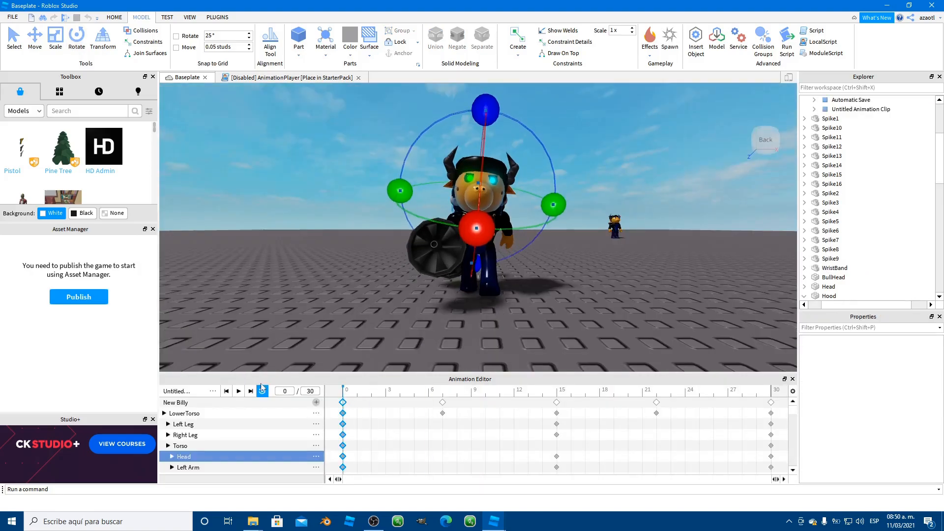
click(211, 395)
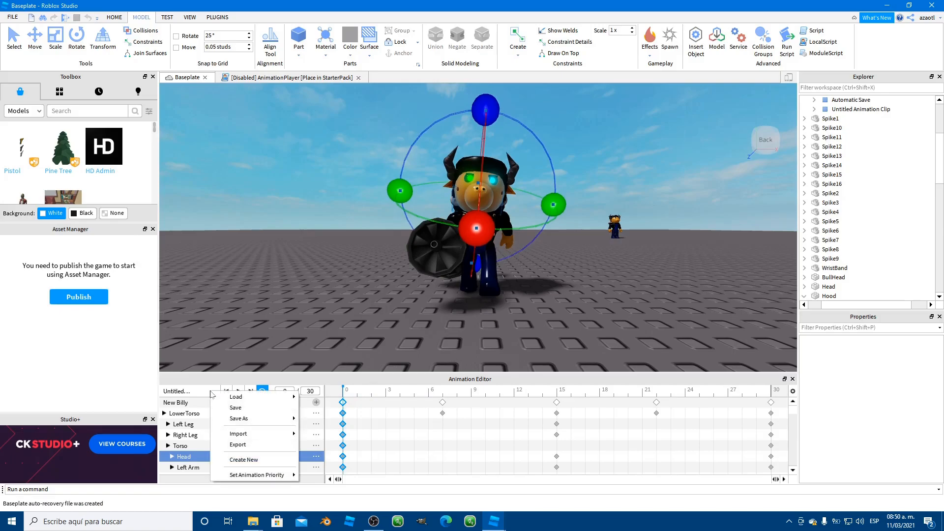
click(331, 320)
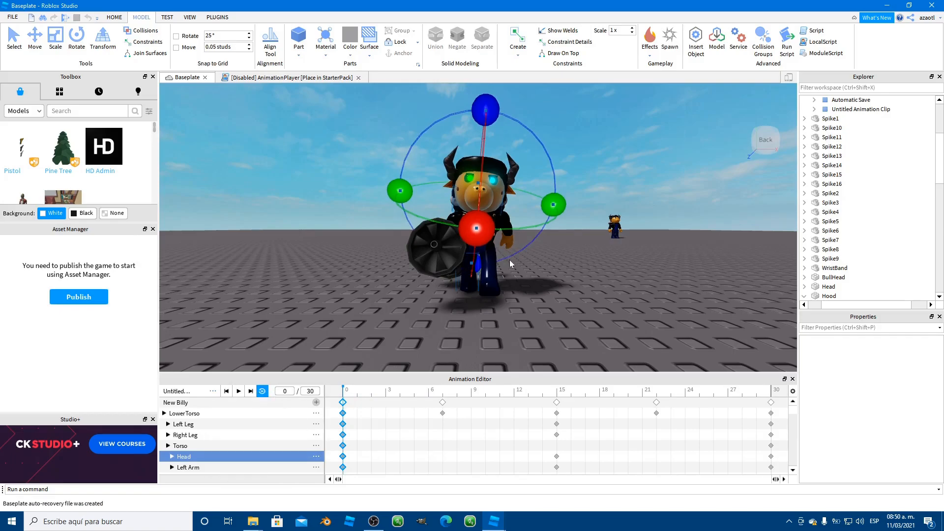
click(211, 395)
click(253, 456)
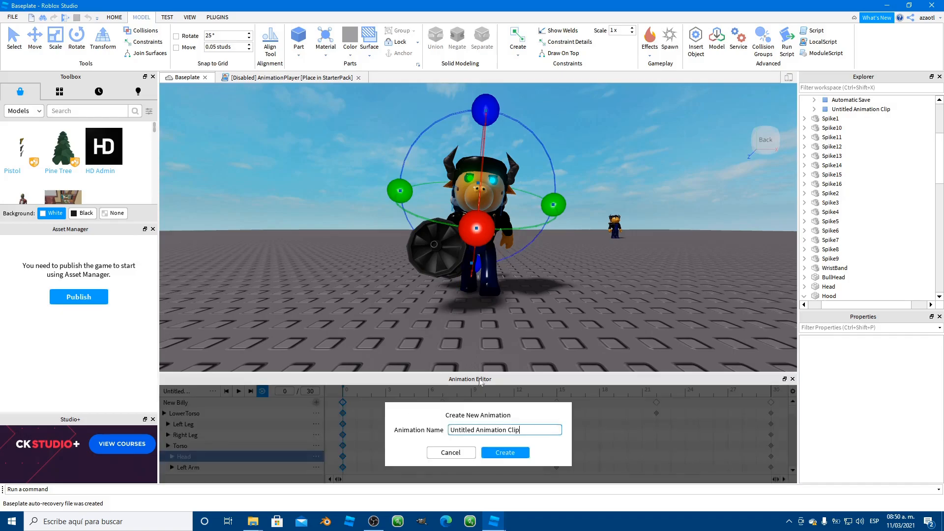
click(517, 454)
Step: Add tracks for all of New Billy's parts to the new animation's timeline
right_drag(559, 238, 558, 238)
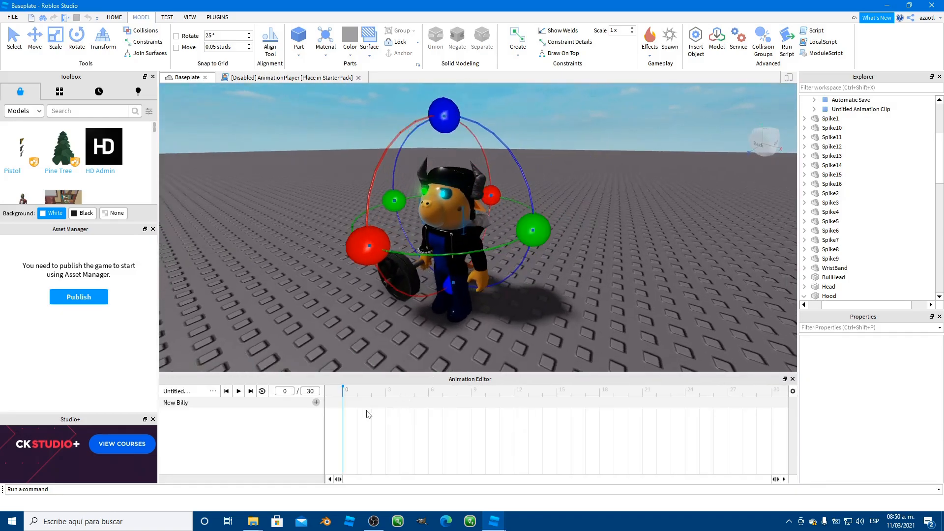
click(316, 403)
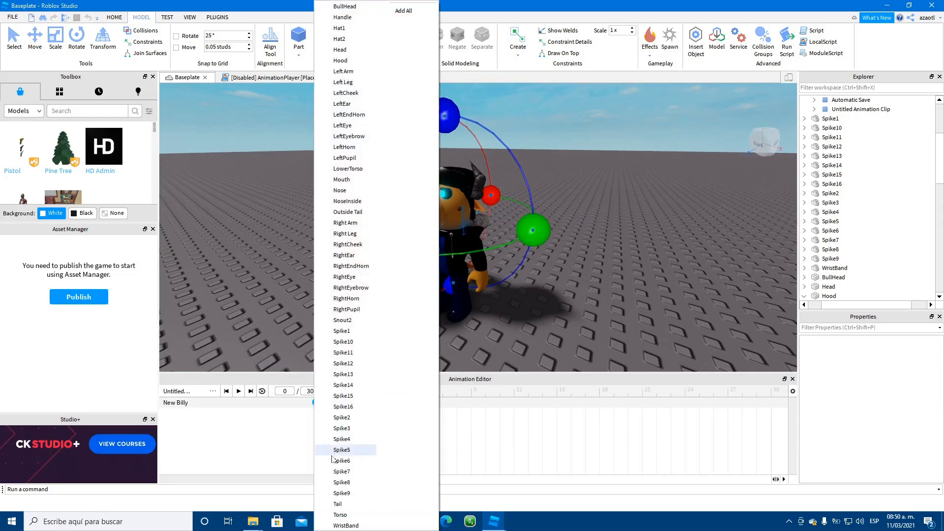
click(410, 10)
Step: Rotate the right arm at frame 0 to raise the barbell beside the head
right_drag(551, 290, 551, 294)
scroll(550, 290, up, 2)
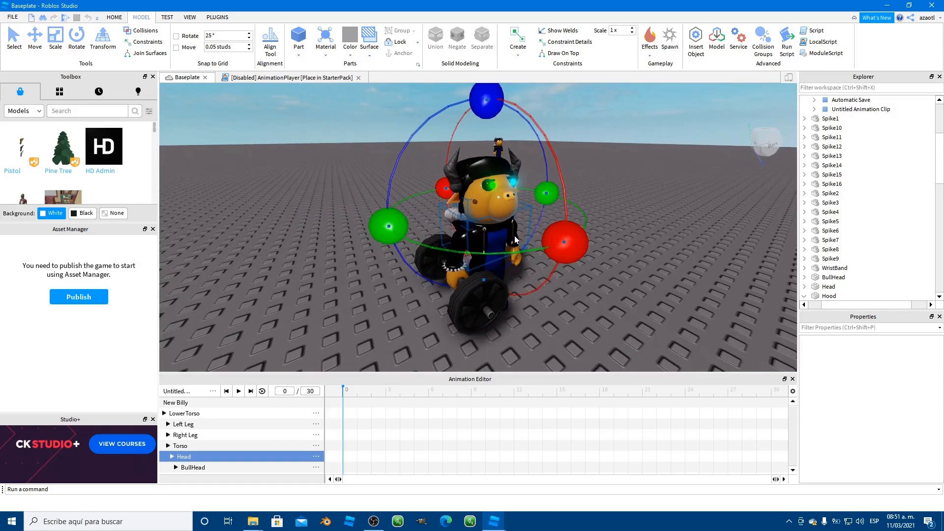
click(463, 242)
right_drag(425, 262, 426, 263)
drag(385, 189, 538, 228)
right_drag(538, 228, 535, 229)
key(d)
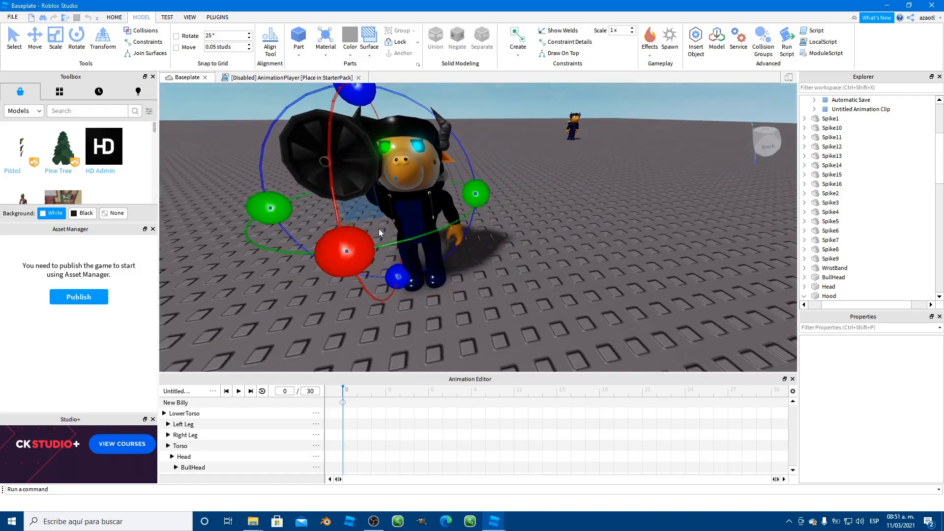
drag(361, 88, 381, 206)
Step: Rotate the Head at frame 0 so it tilts and turns towards the raised barbell
key(d)
right_drag(380, 203, 379, 203)
key(e)
key(d)
key(a)
key(q)
key(a)
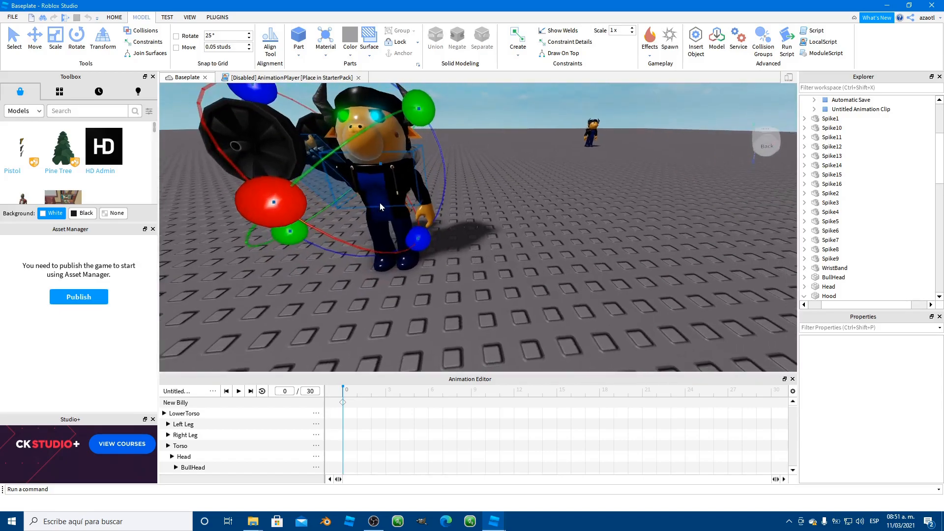
key(w)
key(s)
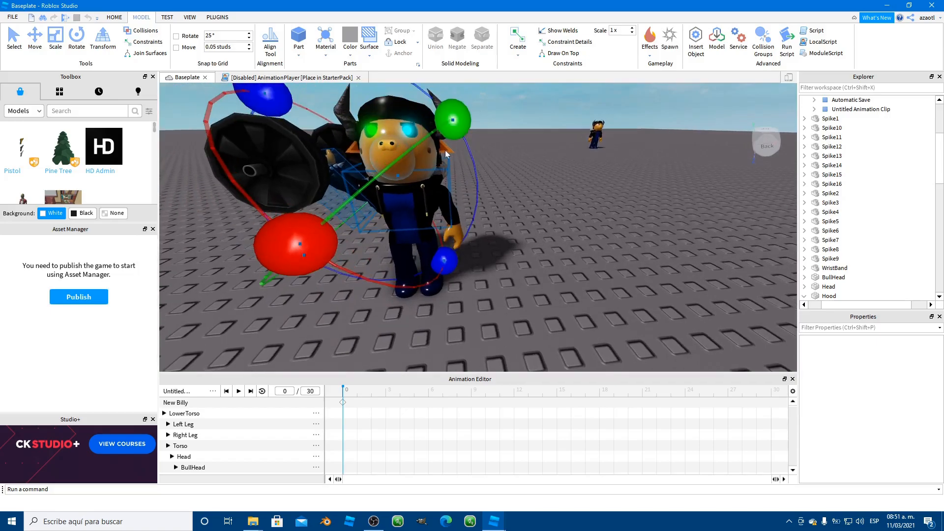
click(190, 458)
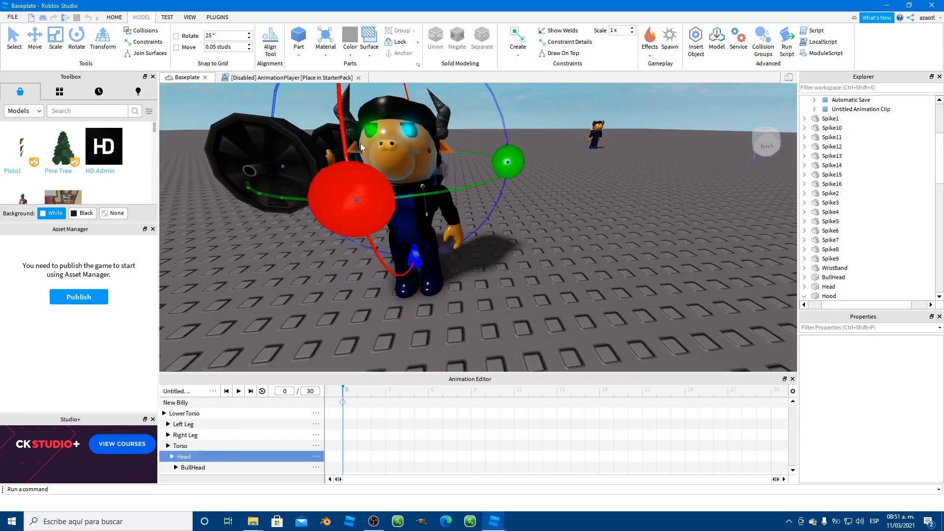
drag(416, 261, 446, 259)
key(w)
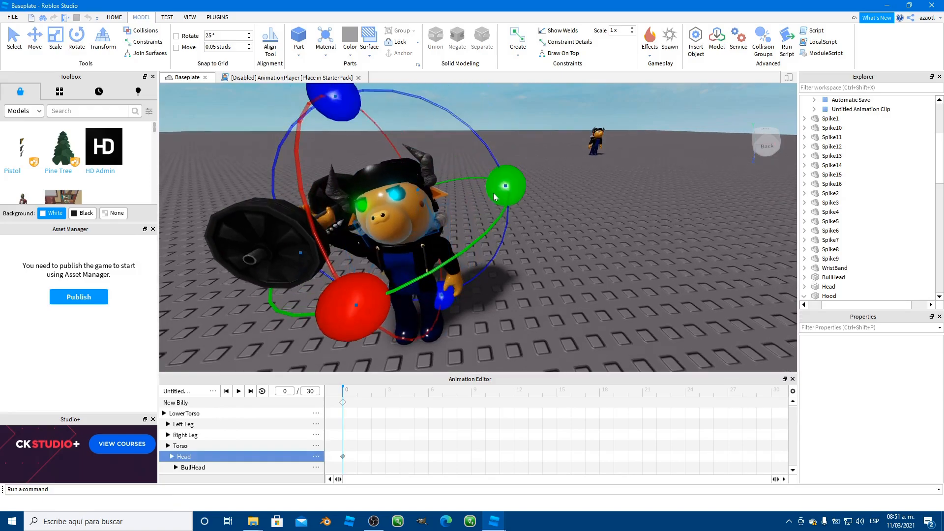
drag(508, 199, 507, 199)
Step: Rotate the Torso at frame 0 to turn the character's upper body
right_drag(504, 240, 475, 247)
key(q)
key(q)
key(q)
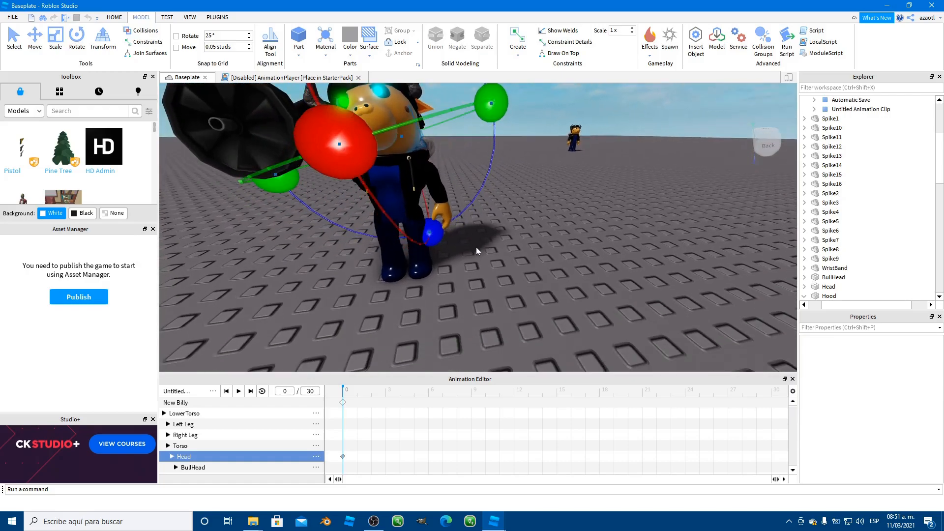
click(185, 446)
key(e)
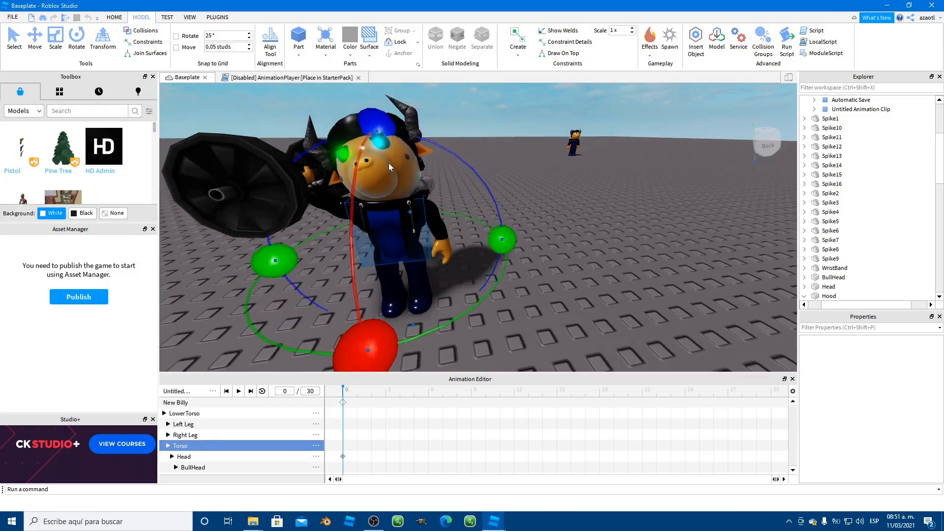
drag(379, 136, 443, 229)
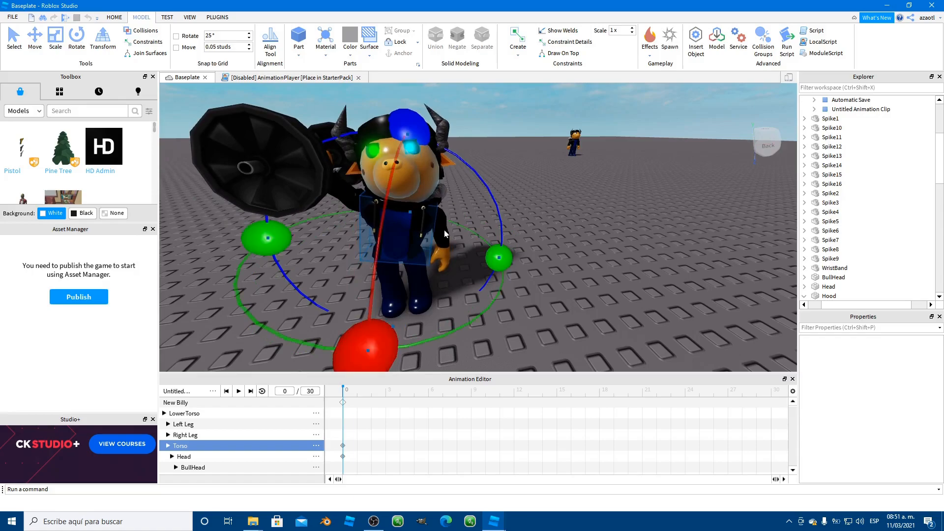
Step: Adjust the left arm's rotation and add a keyframe for every part at frame 0
click(447, 229)
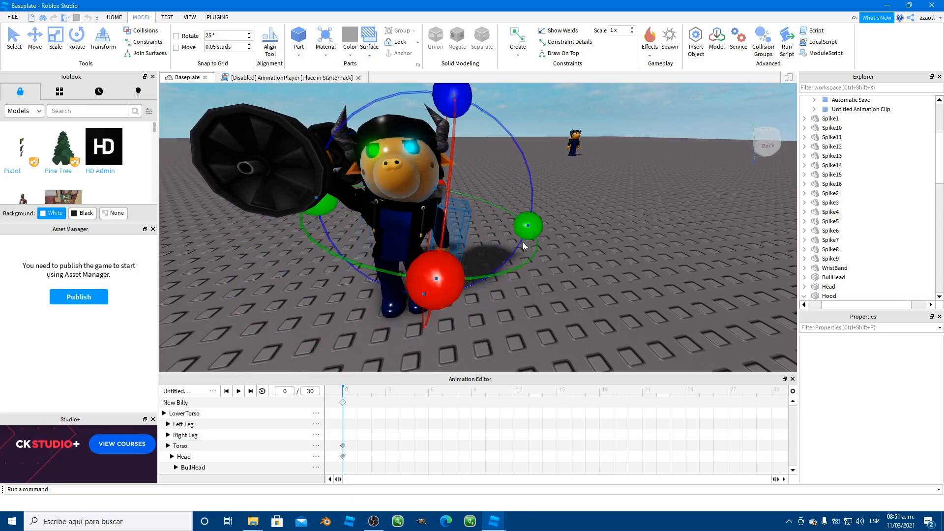
drag(472, 120, 434, 142)
right_drag(468, 244, 468, 243)
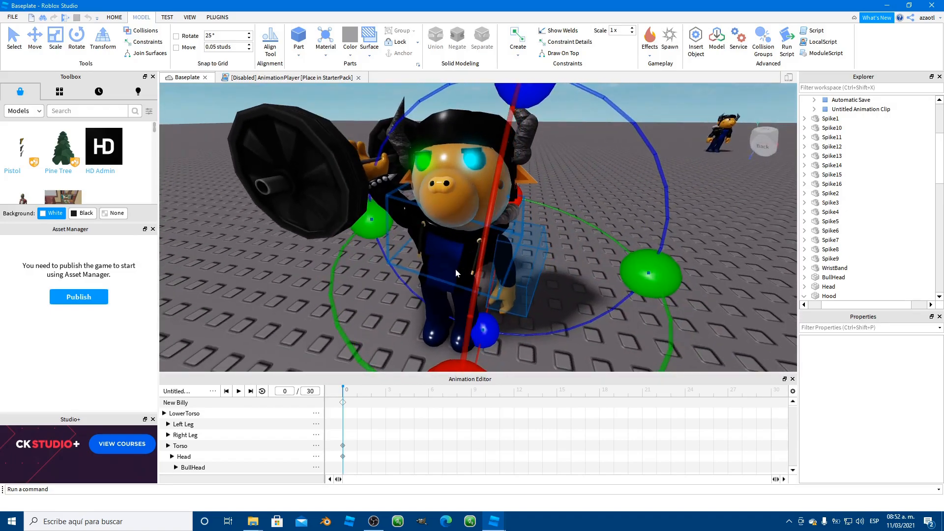
right_click(346, 408)
click(357, 412)
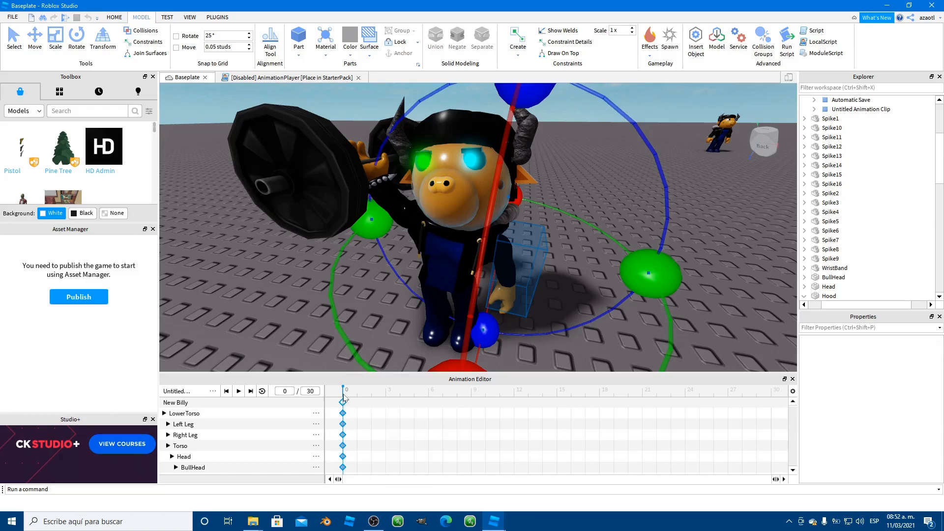
Step: Turn on looping and paste the frame 0 keyframes at frame 15
drag(362, 397, 554, 397)
drag(544, 395, 568, 399)
key(a)
key(s)
drag(398, 396, 542, 399)
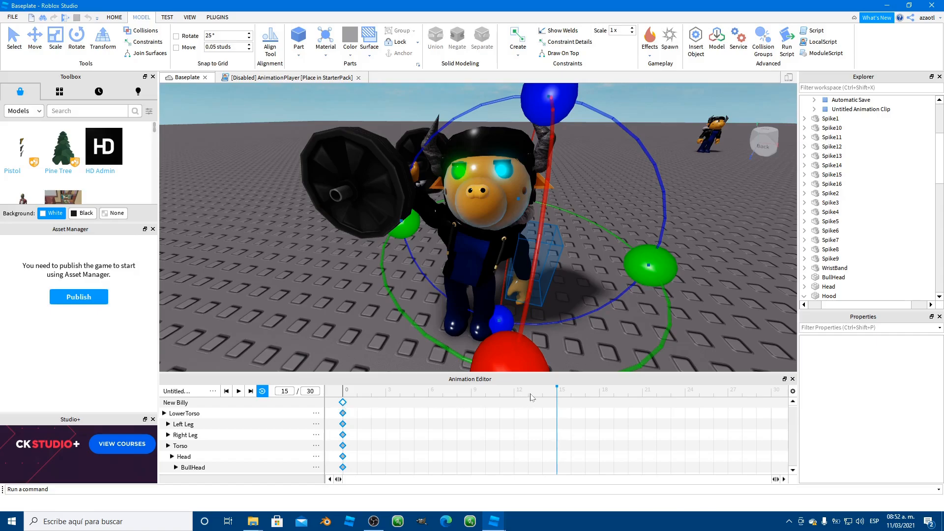
key(ctrl+v)
Step: Lower the right arm slightly at frame 7 and play the animation to review the motion
drag(541, 394, 448, 402)
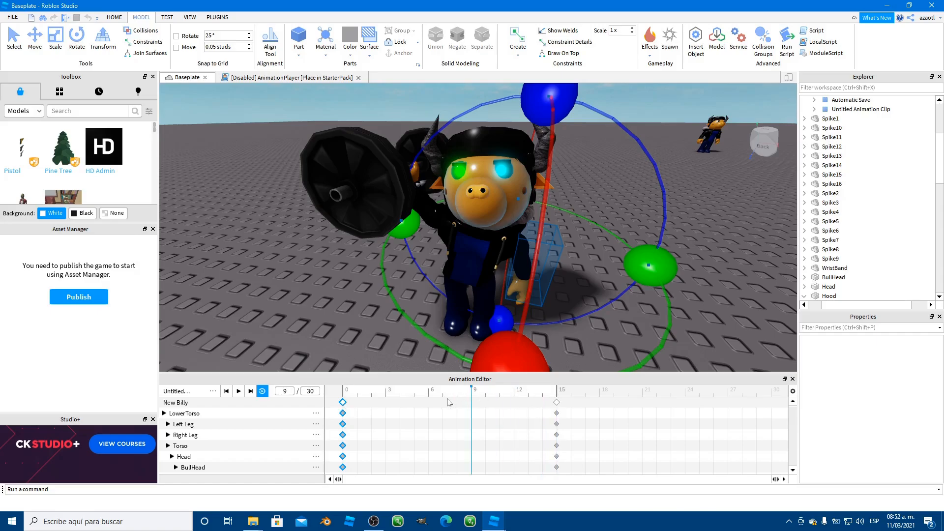
click(423, 215)
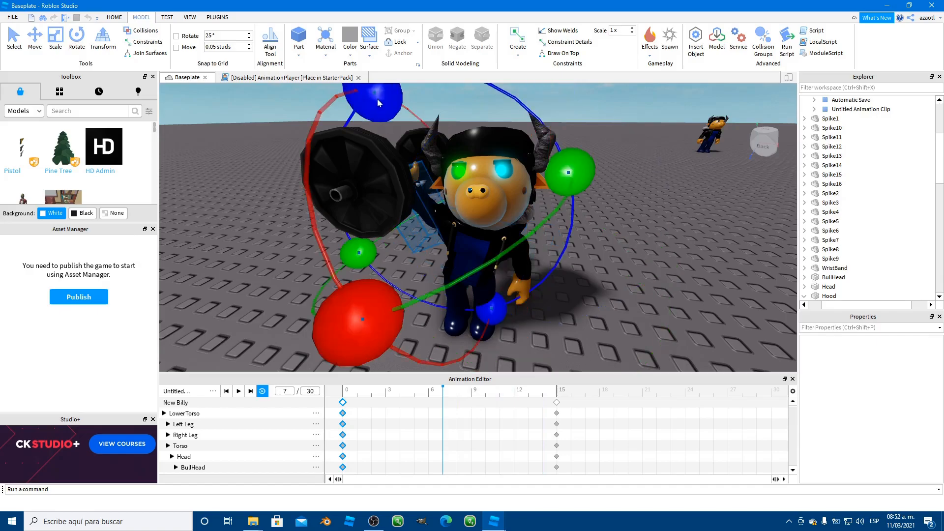
drag(377, 99, 374, 143)
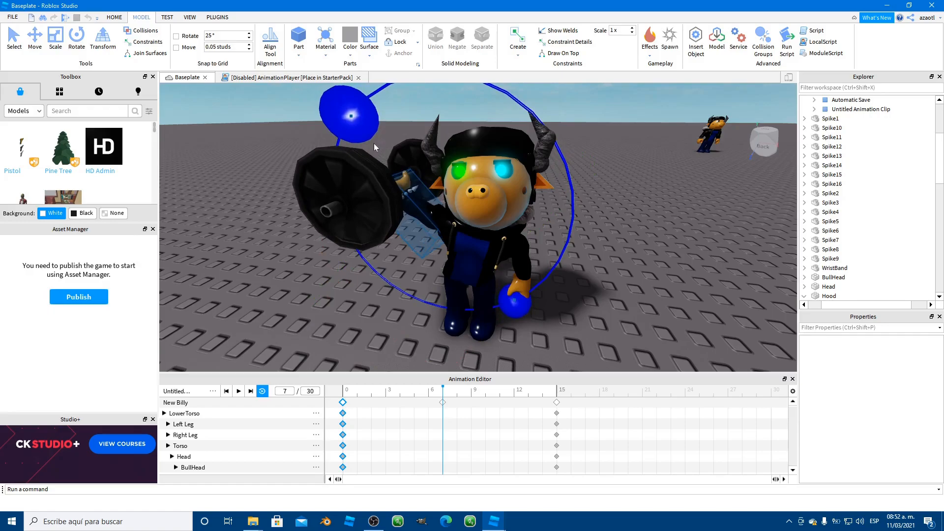
drag(373, 144, 374, 145)
key(space)
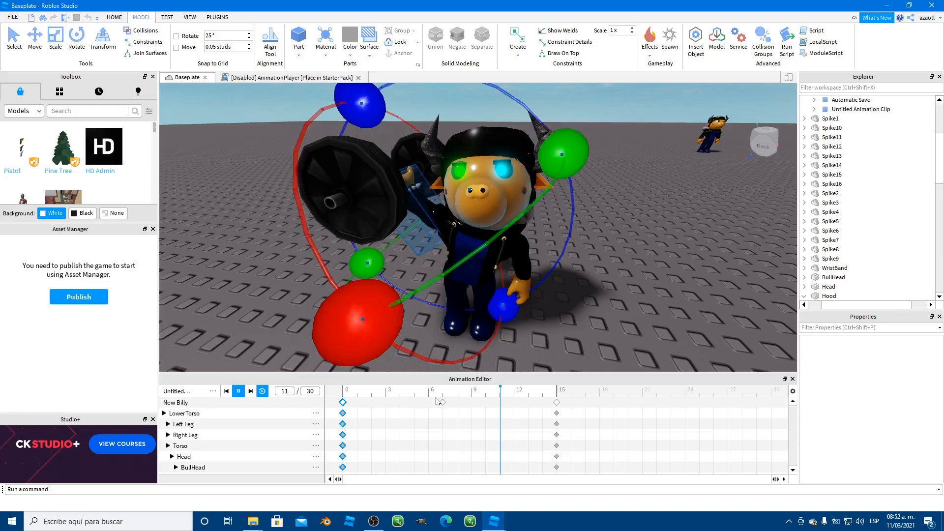
key(space)
Step: Copy the frame 7 arm keyframe to frame 10 and play the animation again
drag(401, 395, 474, 420)
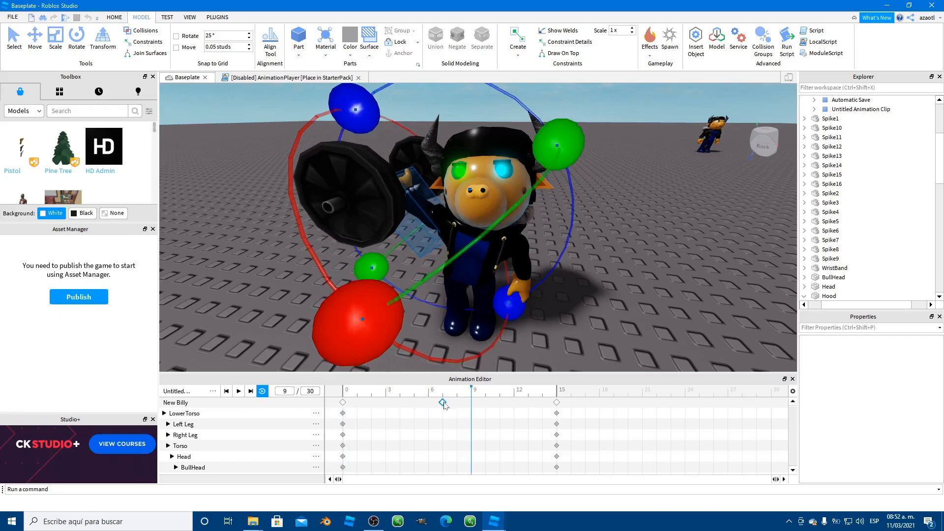
drag(472, 395, 485, 395)
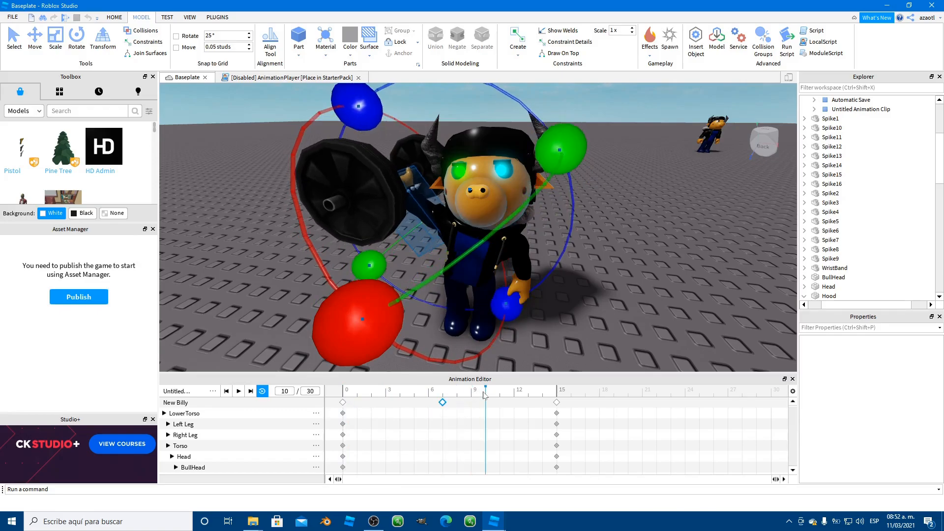
key(space)
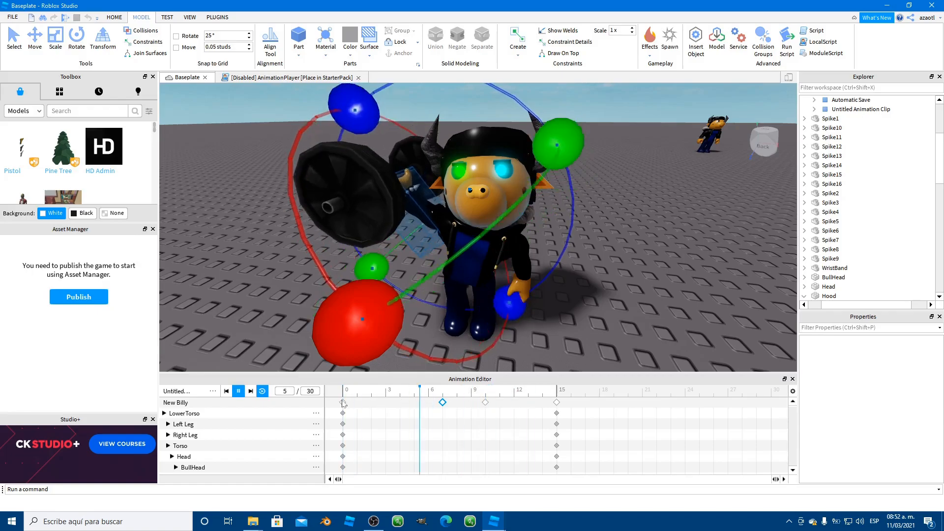
key(space)
Step: Move the closing keyframes to frame 30 and the two middle ones to frames 13 and 16, and play the result
drag(492, 400, 770, 416)
drag(426, 410, 499, 400)
click(569, 411)
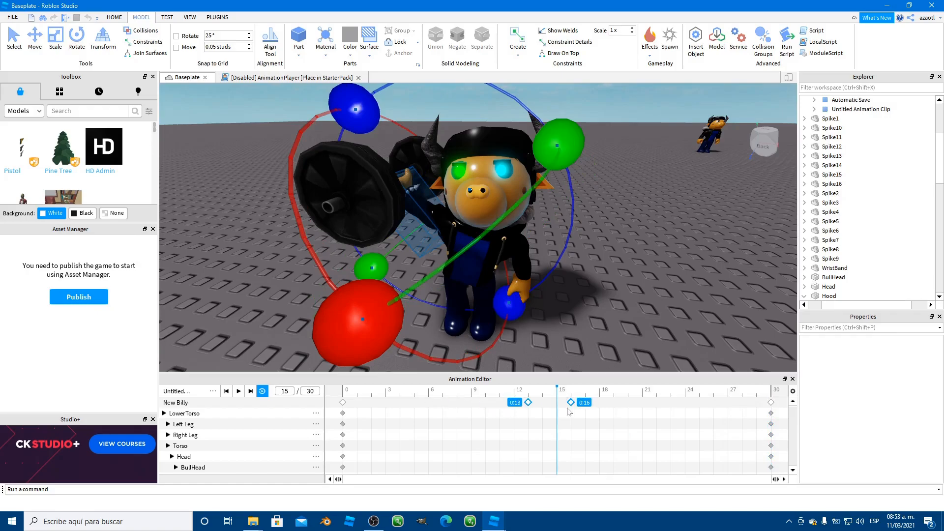
key(space)
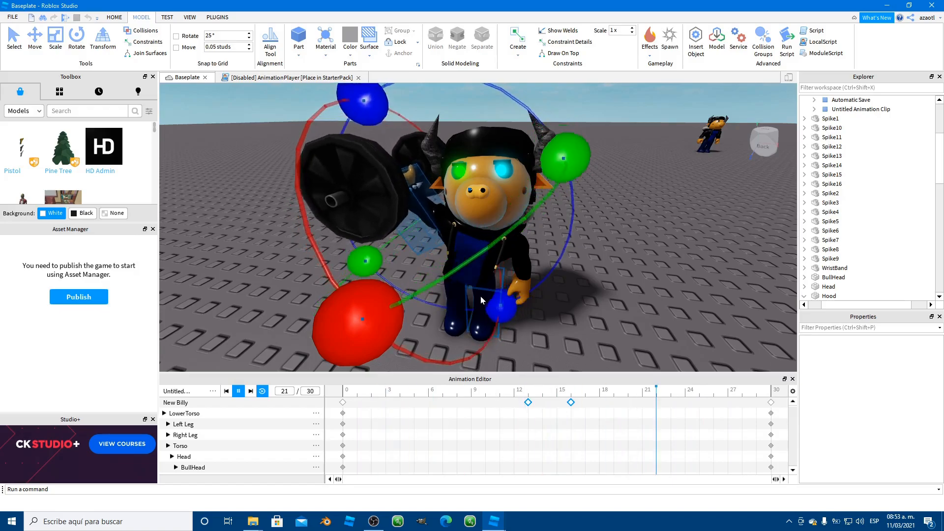
key(space)
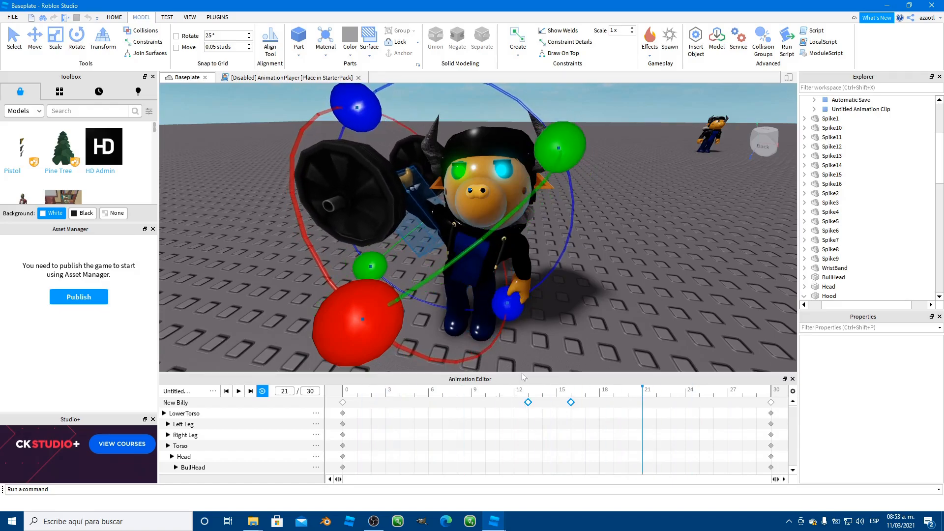
Step: Delete the middle keyframes at frames 16 and 13
click(530, 396)
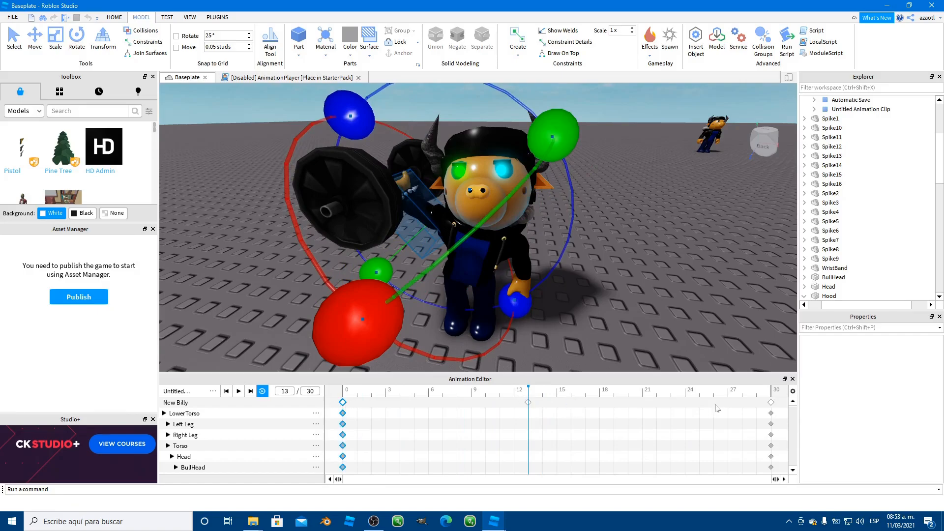
click(529, 403)
key(Delete)
Step: Switch to moving parts and shift the right arm and the barbell slightly upward at frame 15
drag(460, 394, 557, 408)
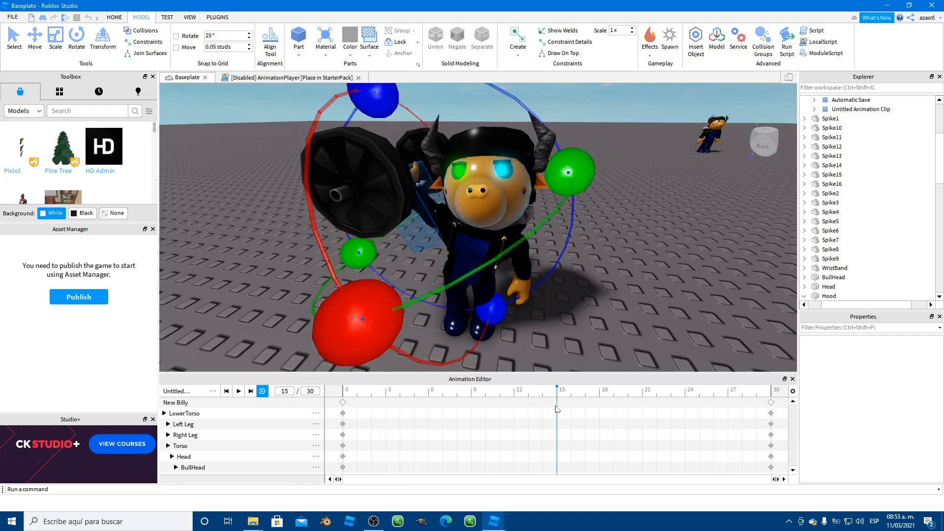
key(r)
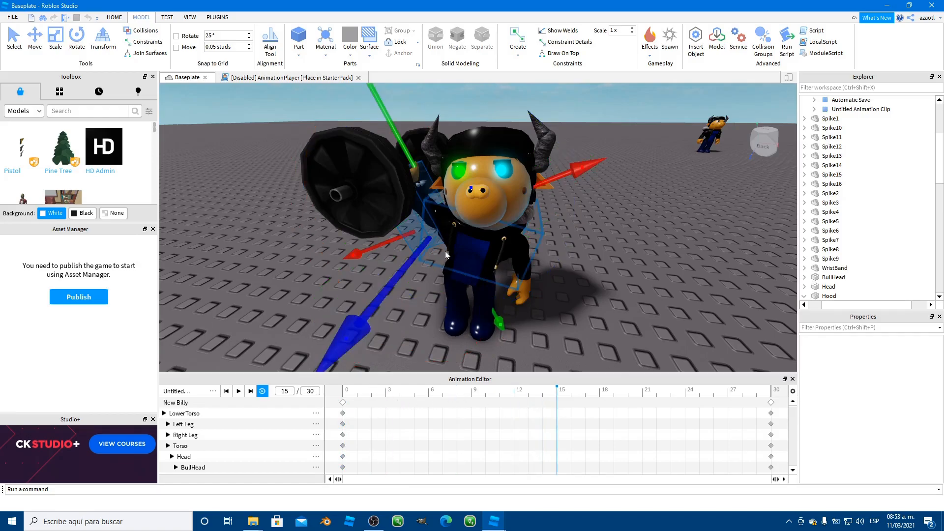
drag(406, 144, 402, 151)
drag(553, 166, 558, 164)
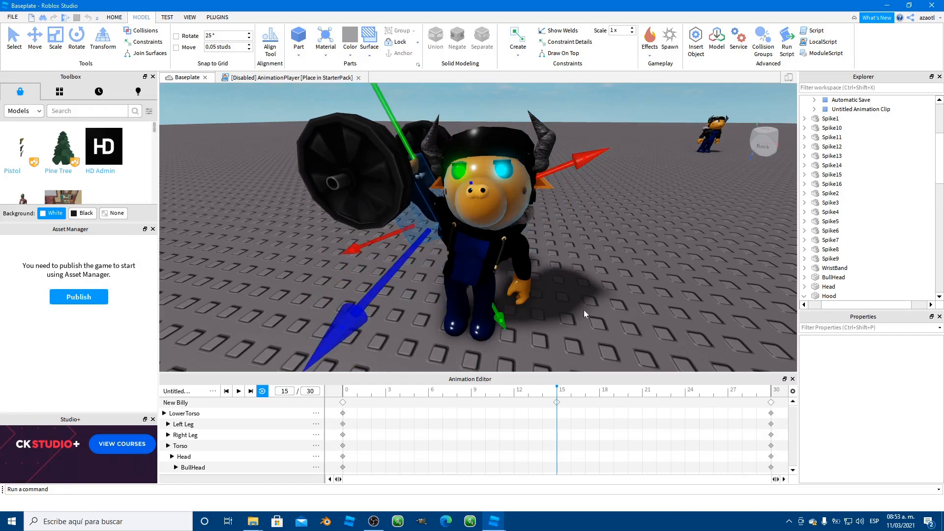
click(379, 181)
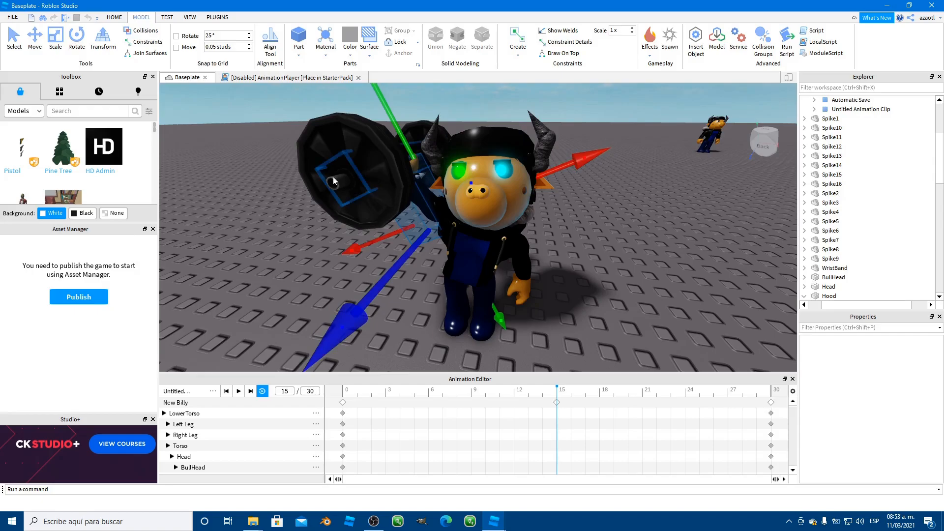
drag(369, 105, 361, 96)
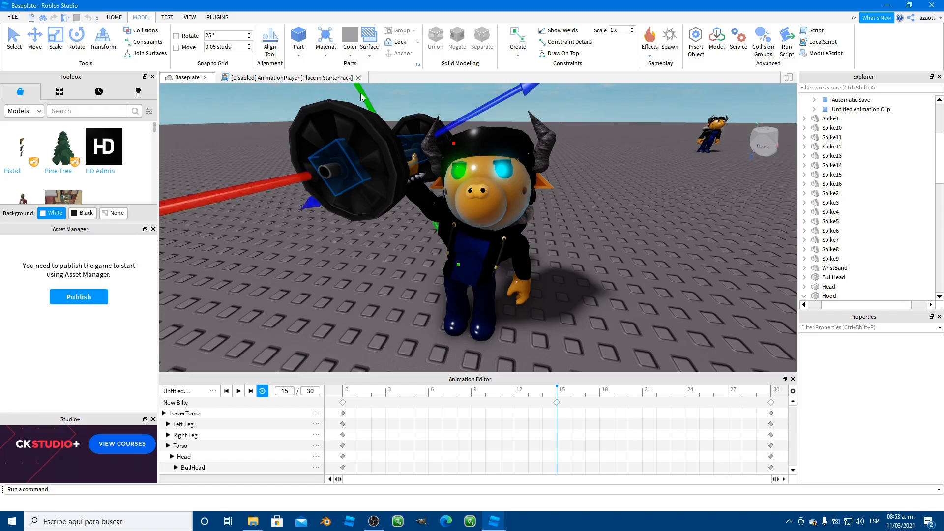
Step: Nudge the barbell slightly at frame 15, play the animation and return the playhead to frame 15
drag(474, 110, 476, 108)
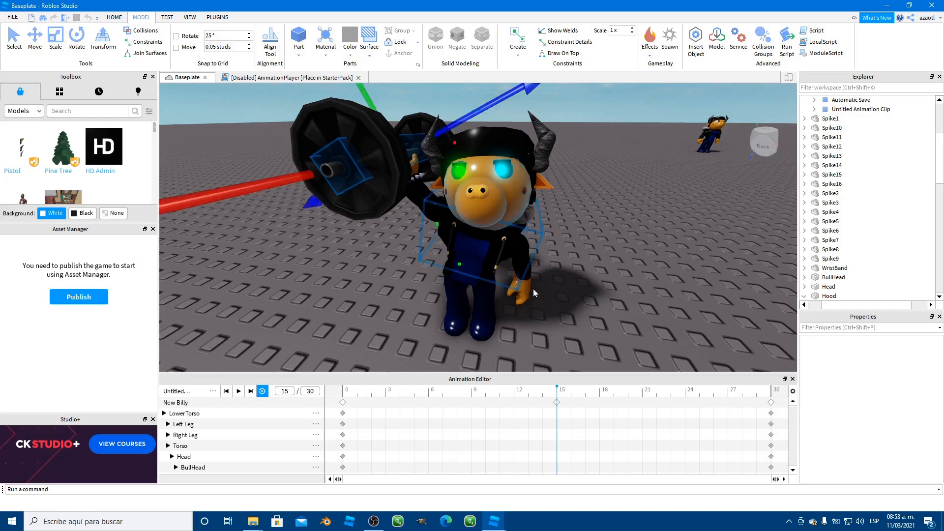
key(space)
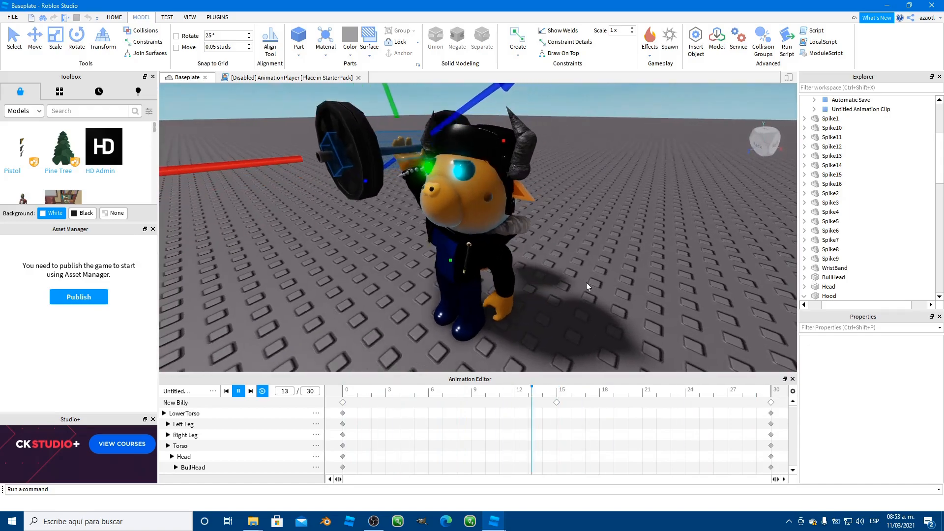
right_drag(586, 283, 588, 287)
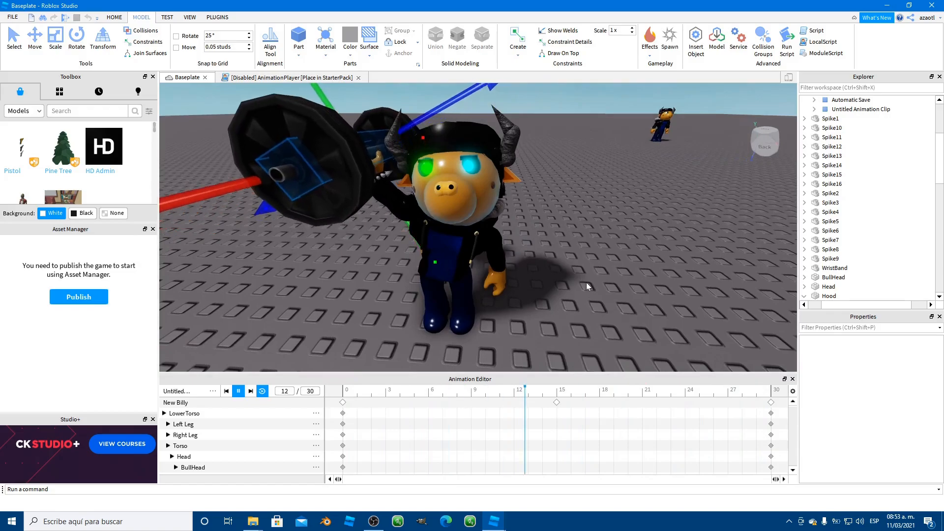
click(559, 392)
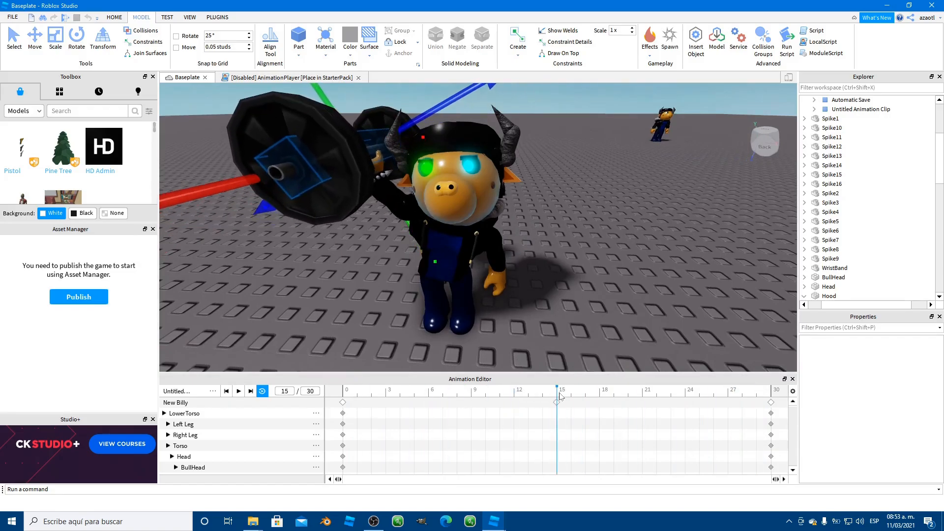
Step: Move the keyframes at frames 15 and 30 to frames 10 and 25 and play the animation
drag(537, 402, 778, 429)
drag(561, 407, 490, 407)
key(space)
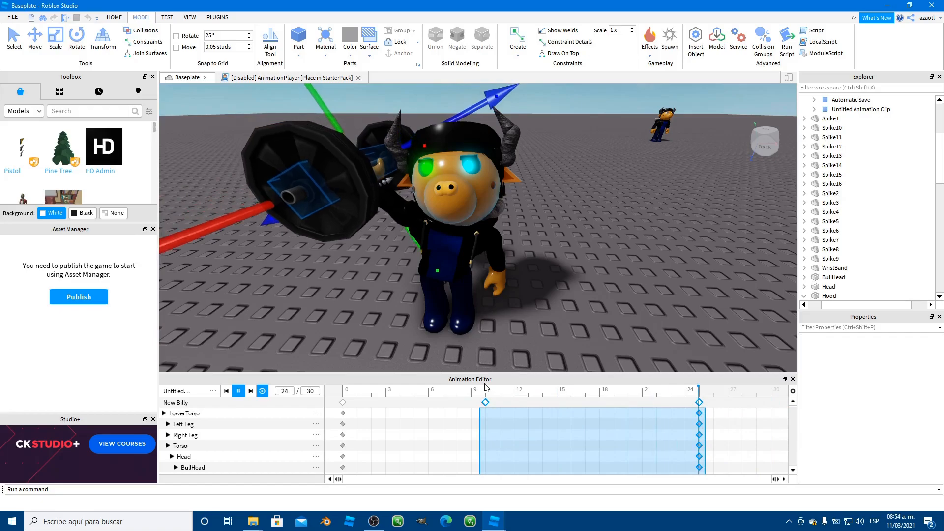
key(space)
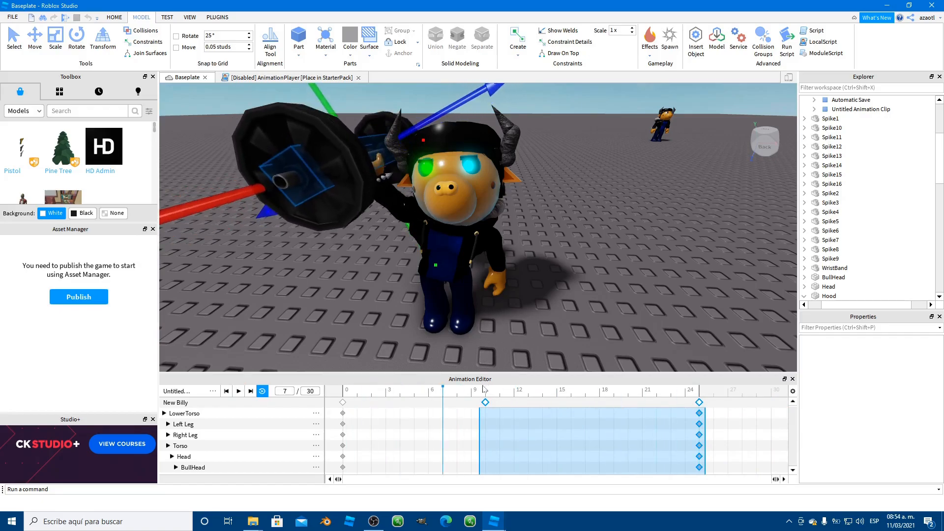
click(625, 417)
click(489, 392)
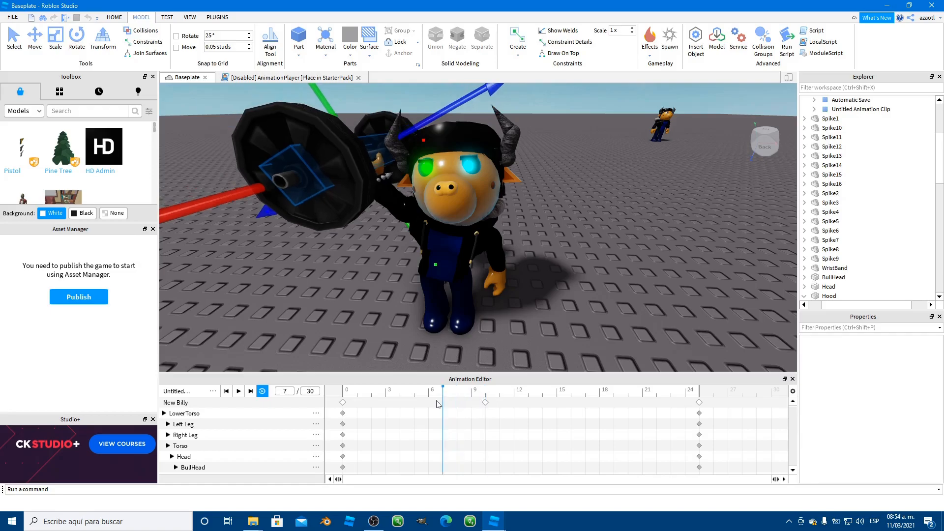
Step: Raise the barbell and the right arm slightly at frame 12 and play the animation
drag(490, 403, 508, 405)
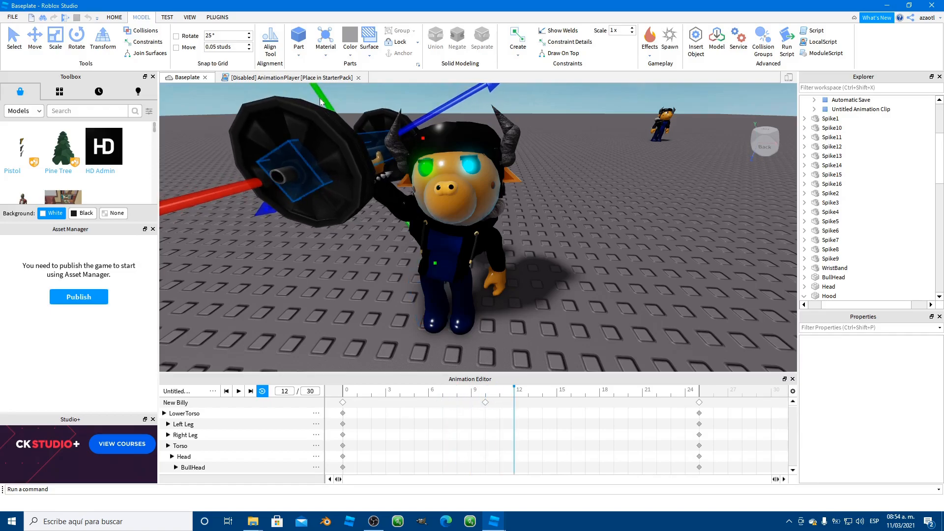
drag(320, 102, 384, 177)
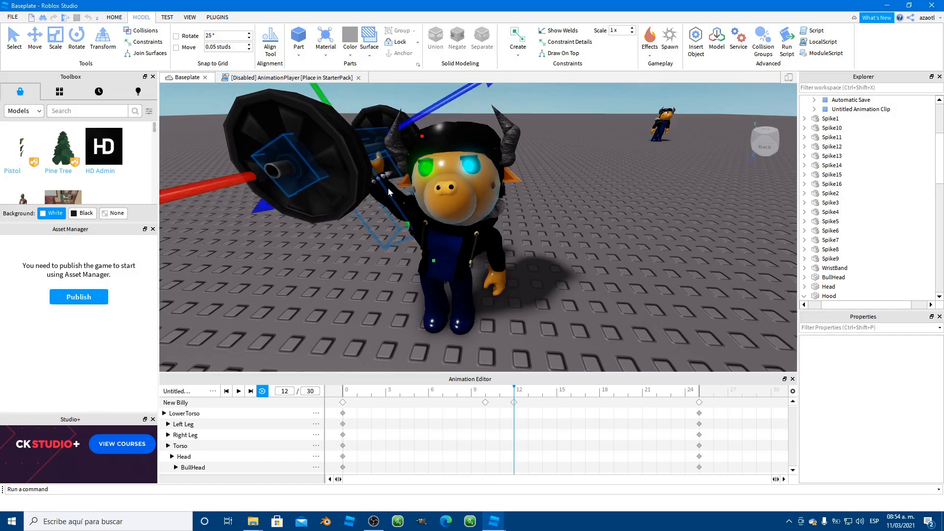
click(373, 234)
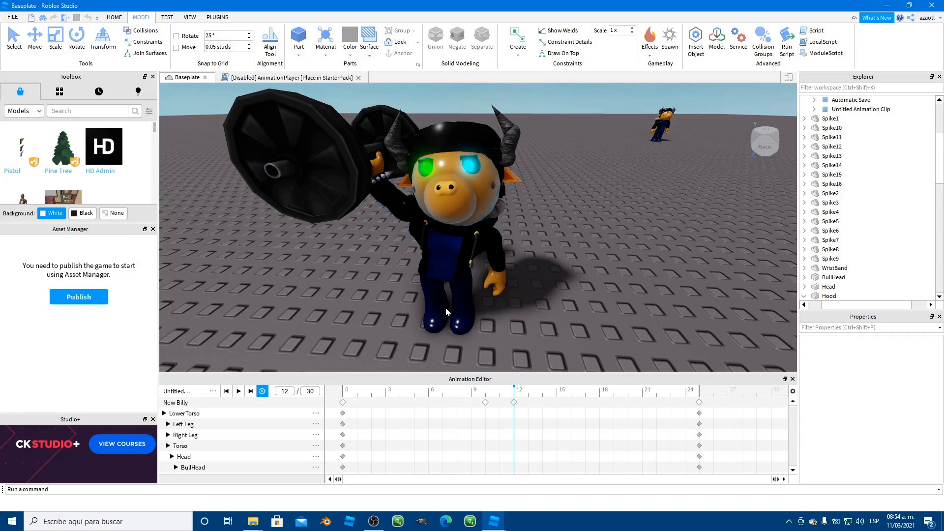
click(387, 203)
drag(375, 148, 370, 149)
key(space)
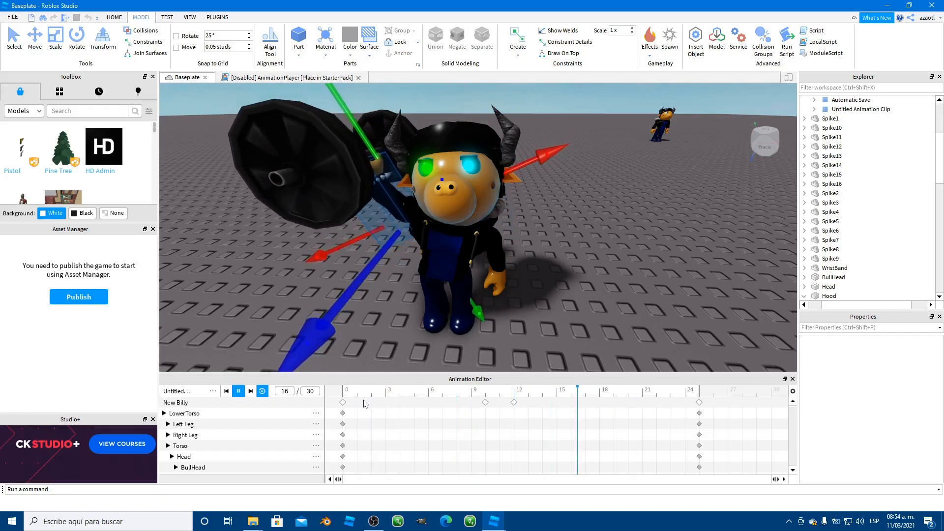
key(space)
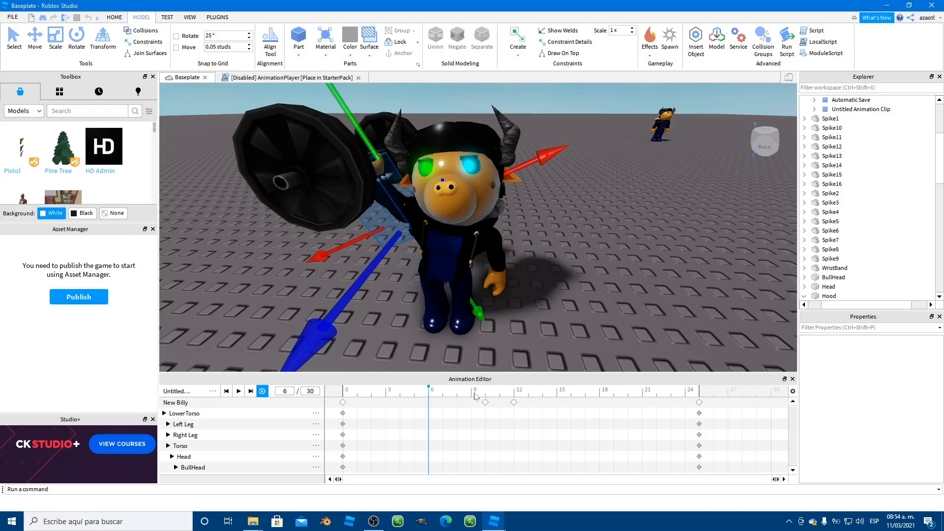
Step: Compare the right arm and barbell poses at frames 10 and 12 and play the animation
click(485, 391)
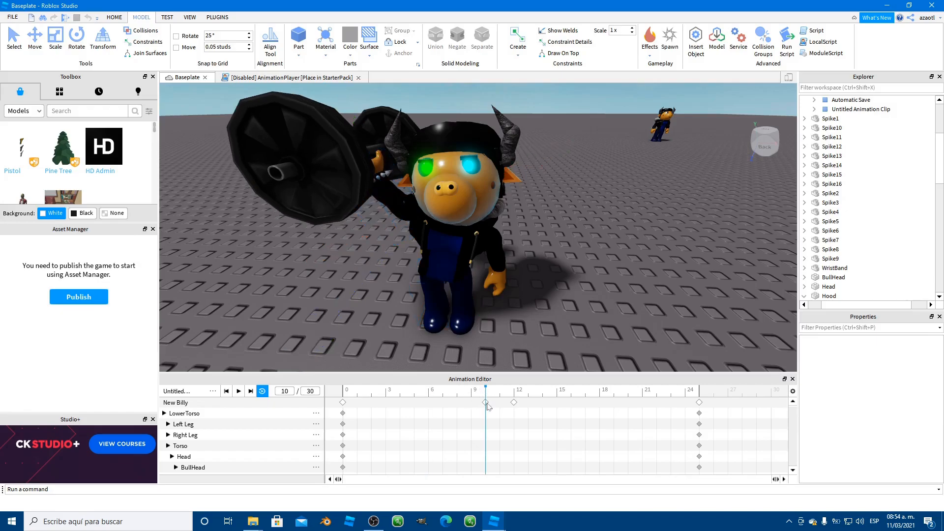
click(396, 202)
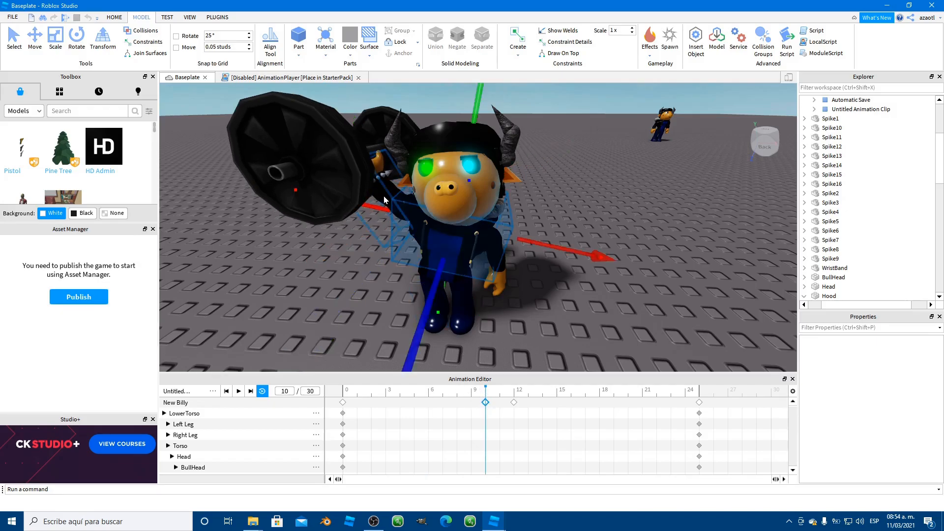
click(367, 304)
click(396, 209)
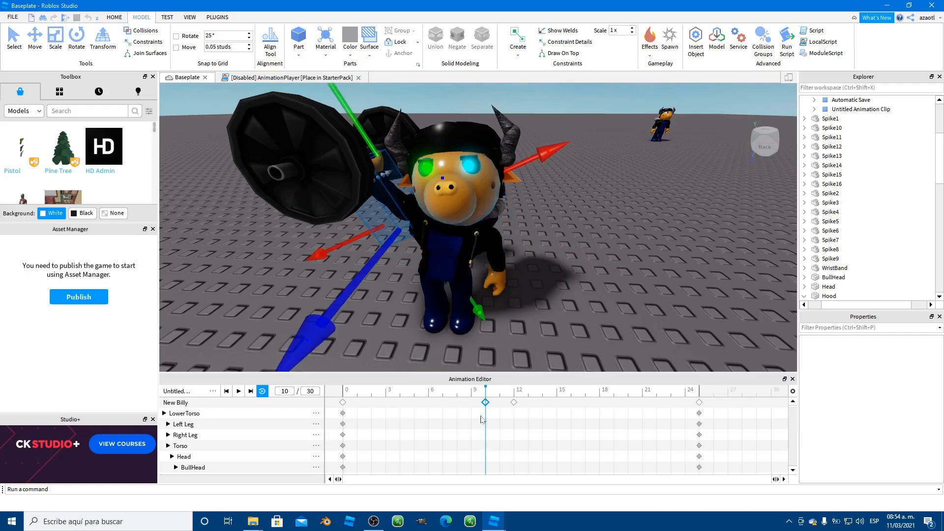
drag(496, 391, 513, 392)
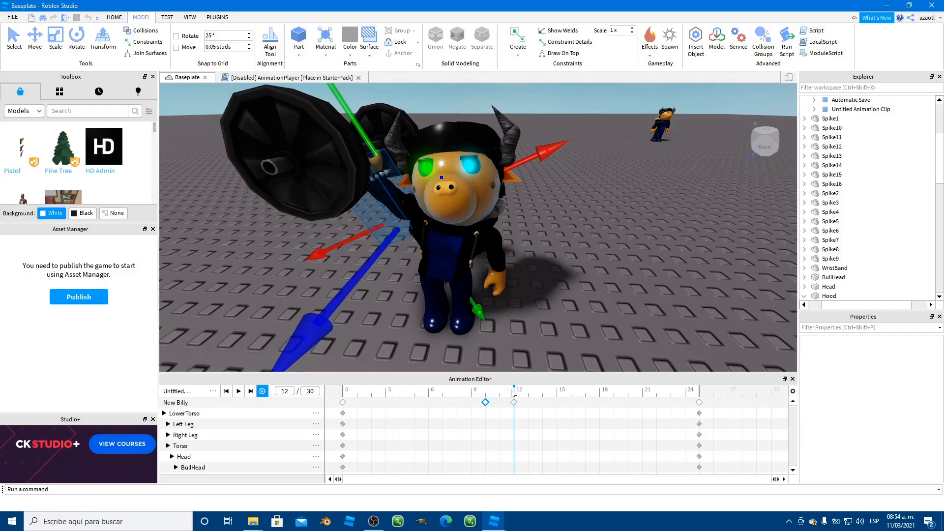
click(484, 401)
key(space)
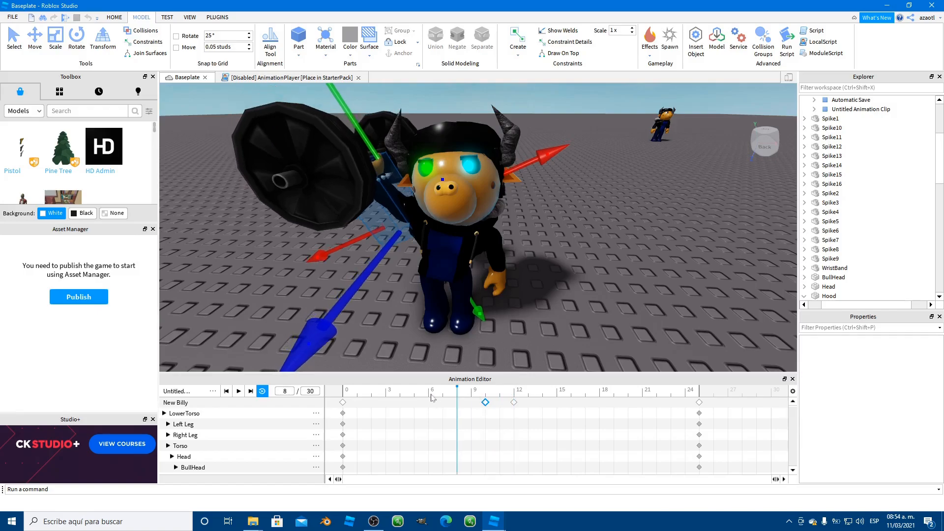
Step: Raise the barbell a little more at frame 12 and review the playback from a lower angle
drag(486, 392, 516, 397)
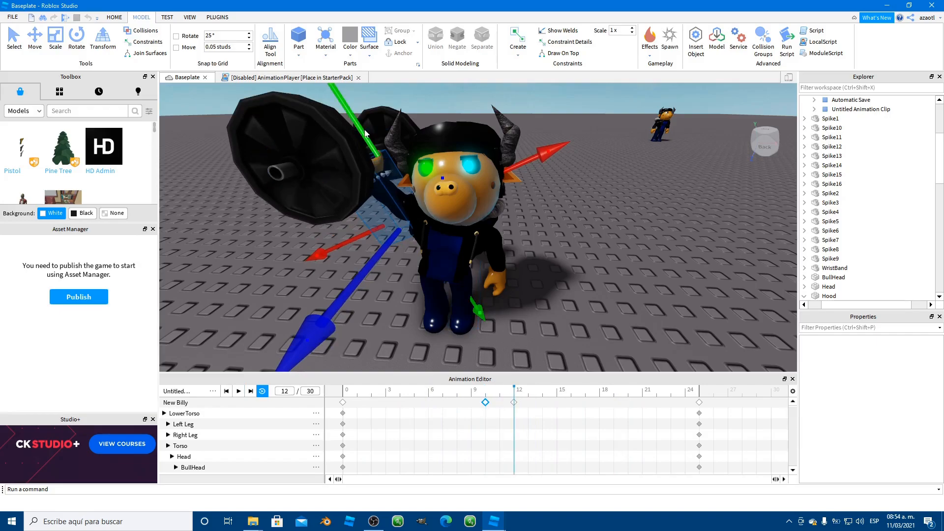
click(341, 148)
drag(337, 100, 422, 110)
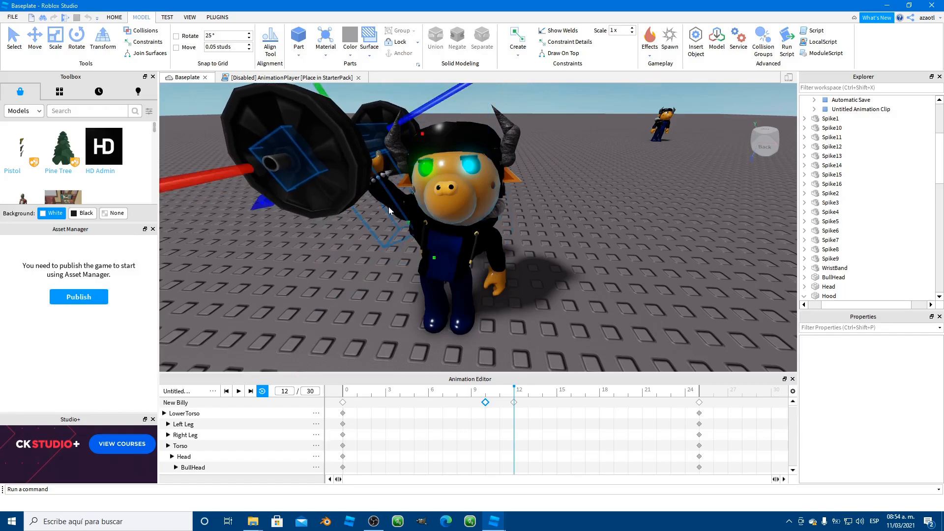
click(351, 317)
key(space)
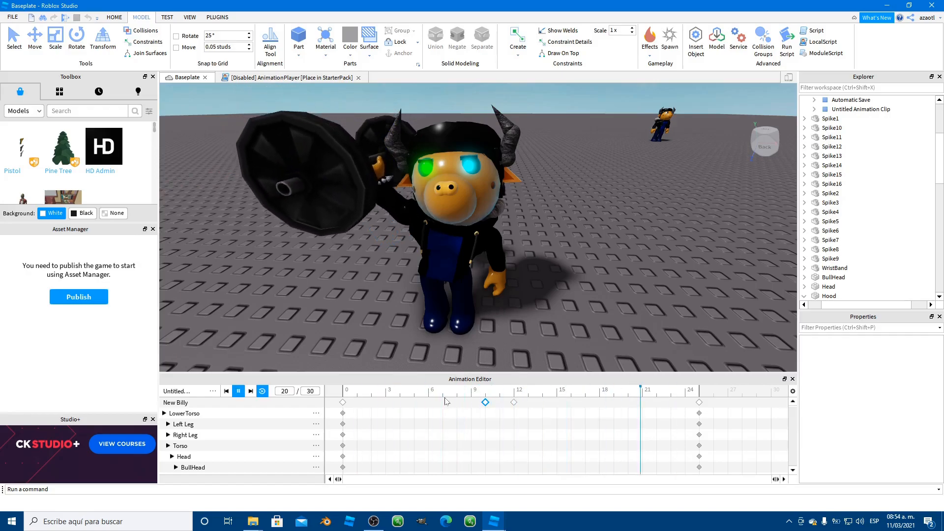
right_drag(432, 301, 431, 302)
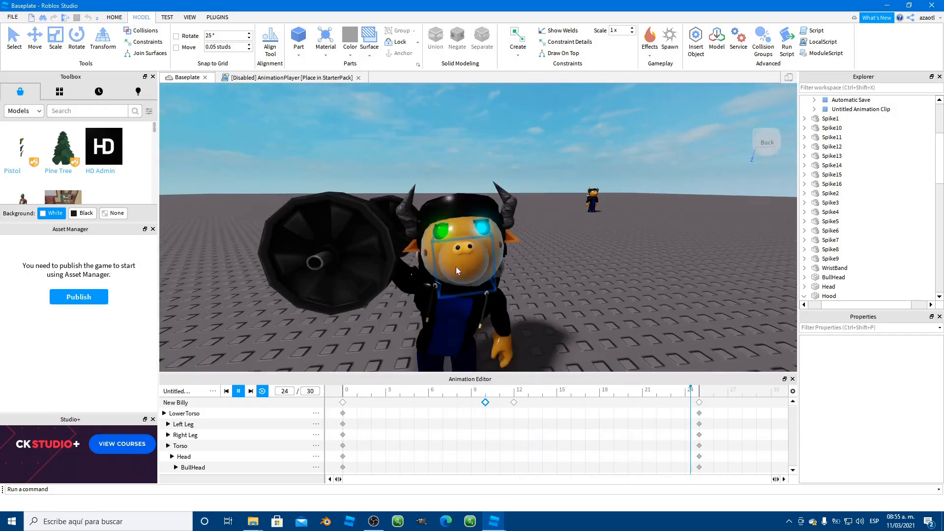
key(space)
Step: Switch to rotating parts and tilt the torso slightly toward the barbell at frame 0
drag(477, 395, 510, 394)
click(448, 225)
key(r)
right_drag(563, 216, 565, 217)
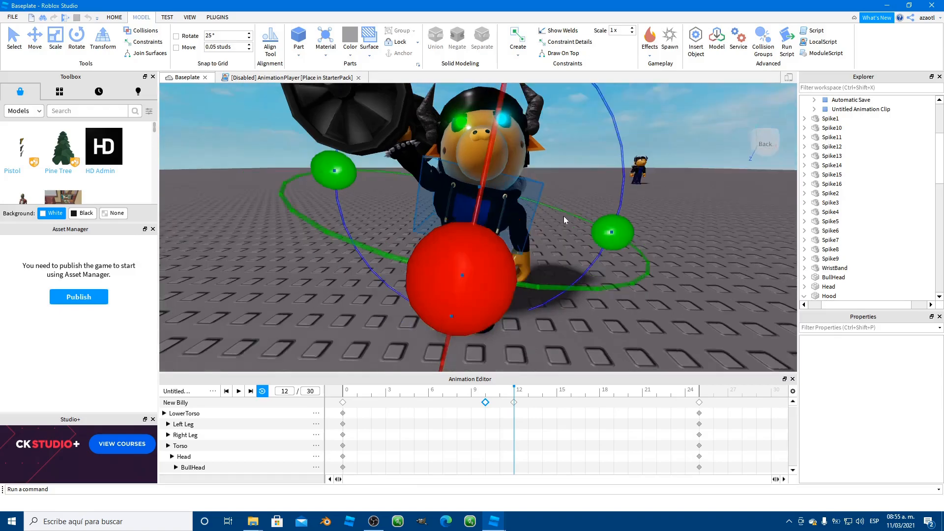
scroll(564, 216, down, 3)
drag(459, 396, 332, 403)
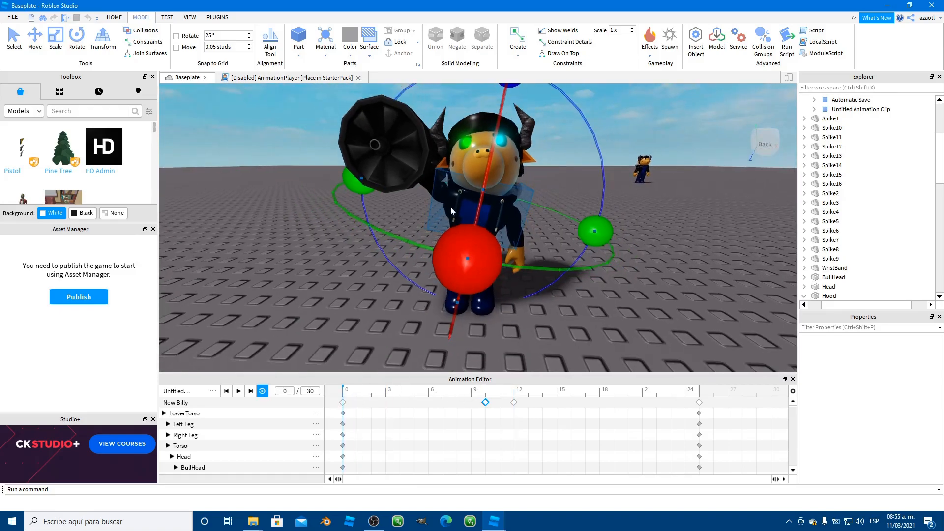
drag(500, 92, 498, 90)
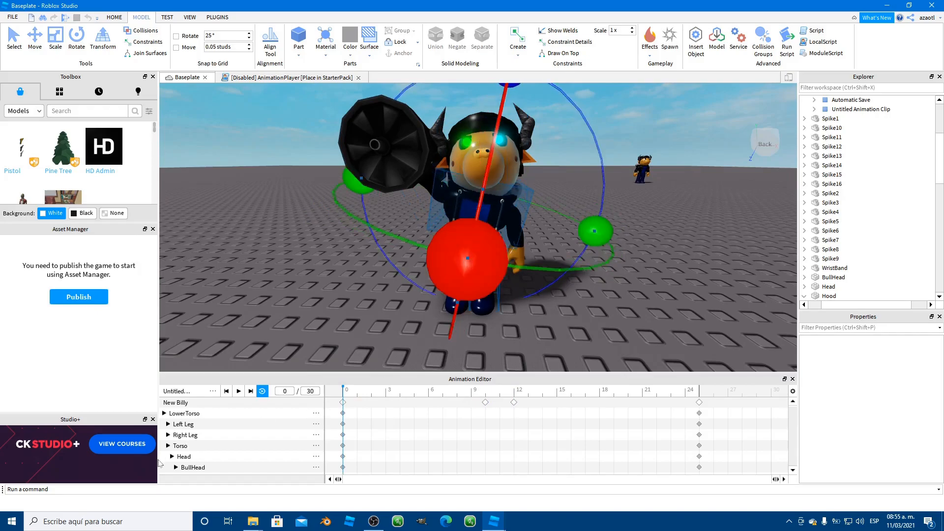
click(180, 446)
drag(494, 131, 497, 128)
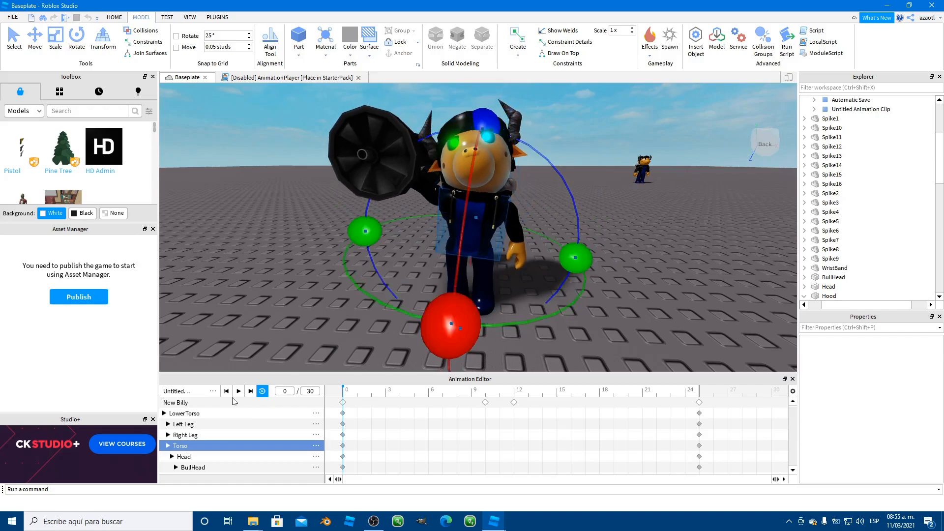
Step: Rotate the head back upright at frame 0, compare the pose at frame 25 and play the animation
click(184, 456)
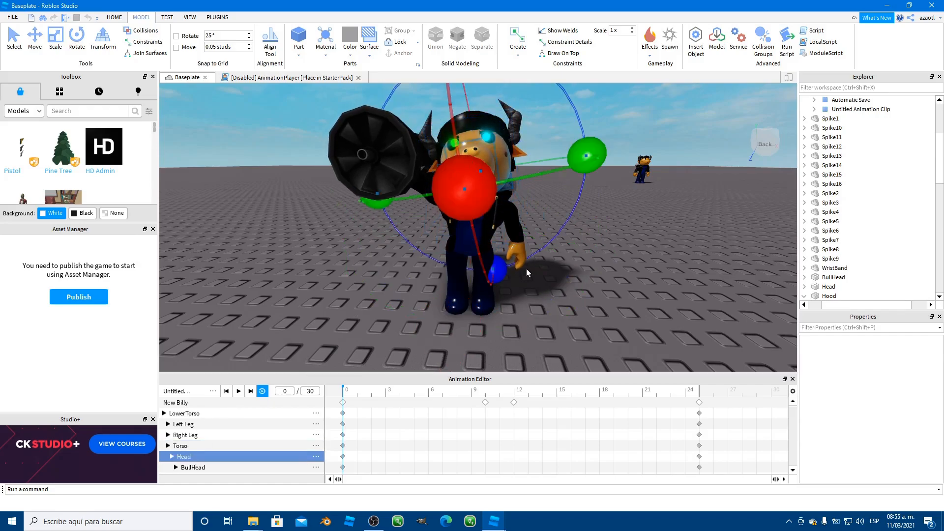
drag(443, 269, 485, 273)
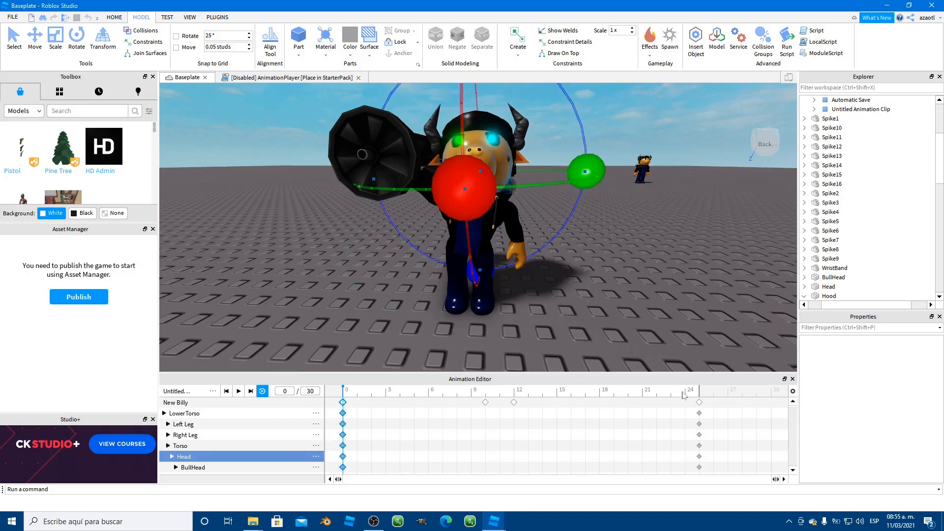
click(697, 395)
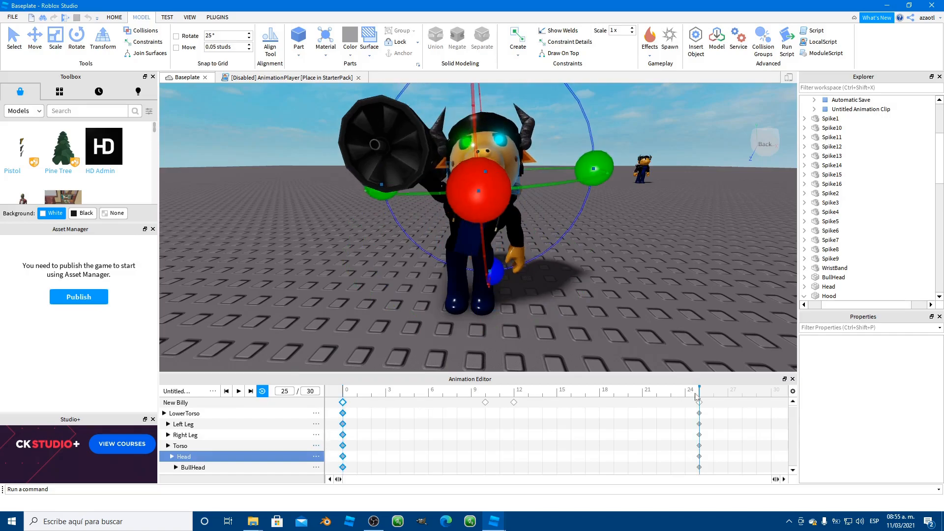
key(space)
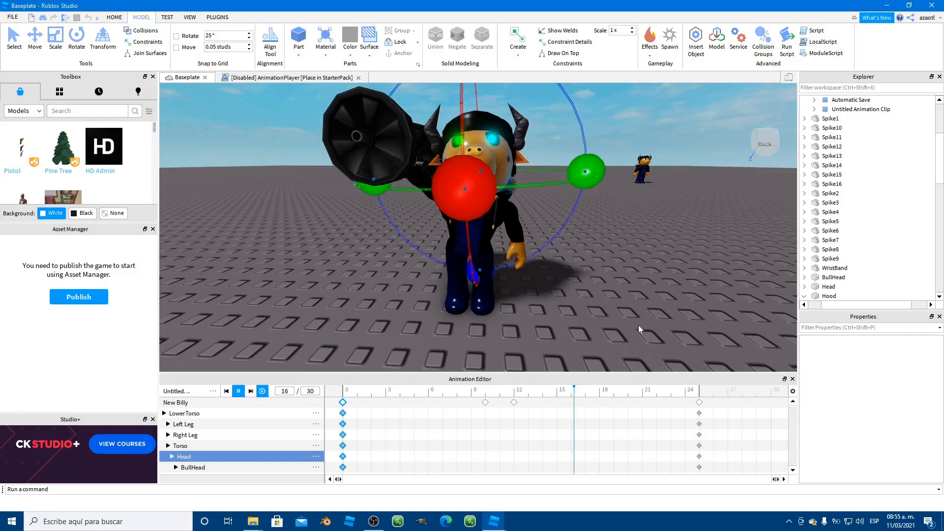
Step: Tilt the torso slightly away from the barbell at frame 10 and play the animation from frame 0
click(487, 393)
right_drag(605, 282, 604, 281)
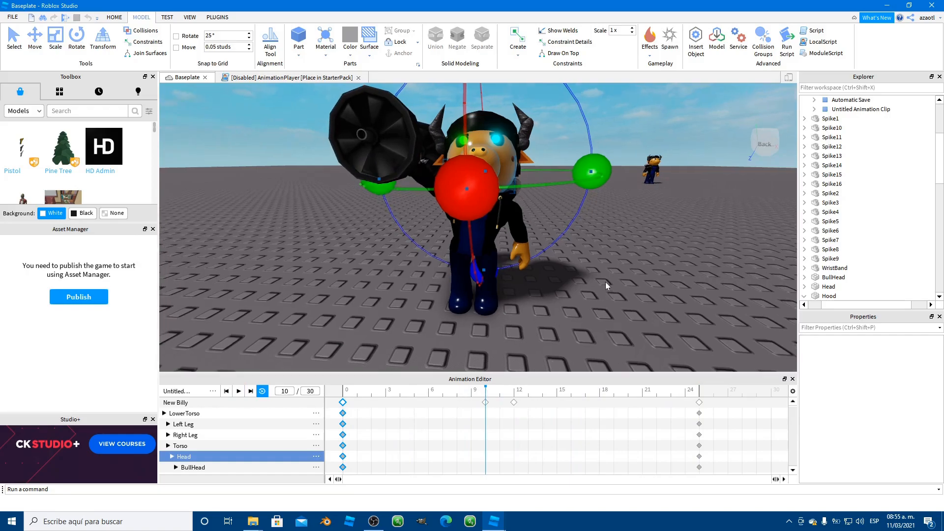
key(e)
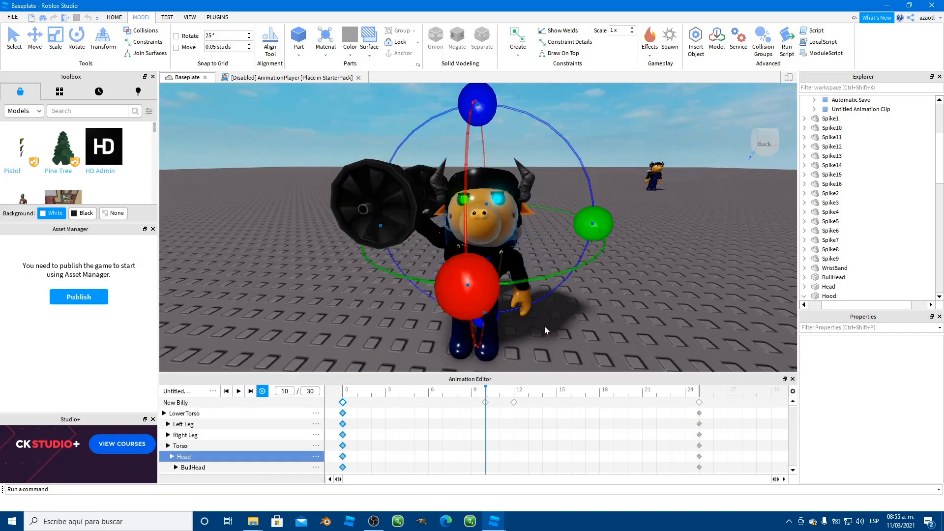
click(181, 447)
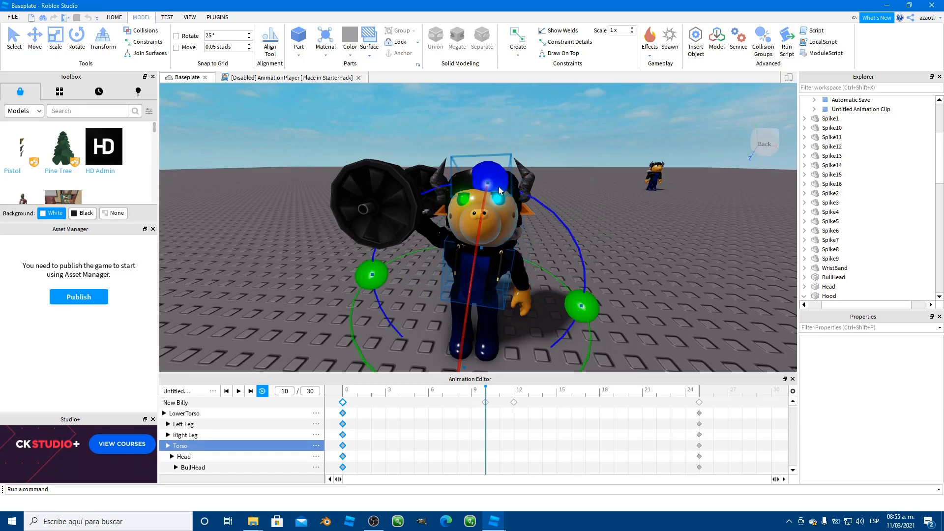
drag(500, 181, 506, 187)
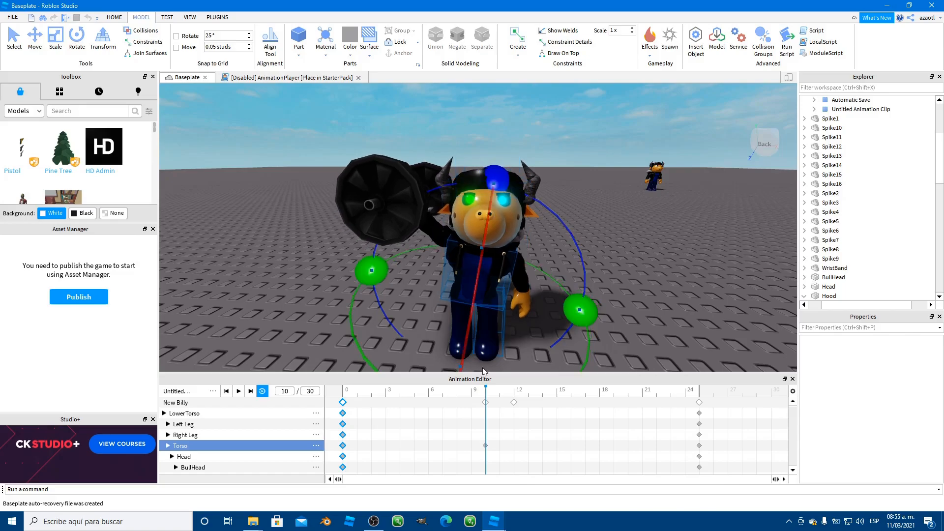
drag(486, 399, 339, 398)
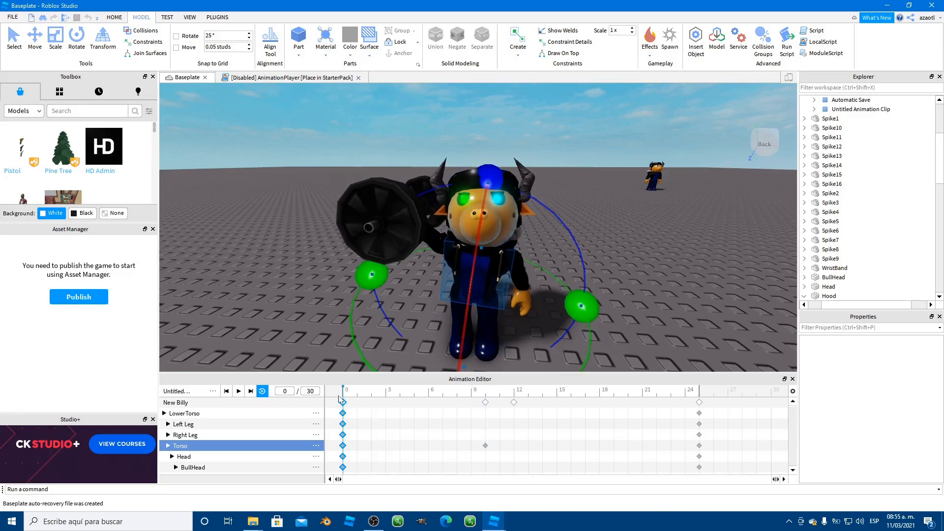
key(space)
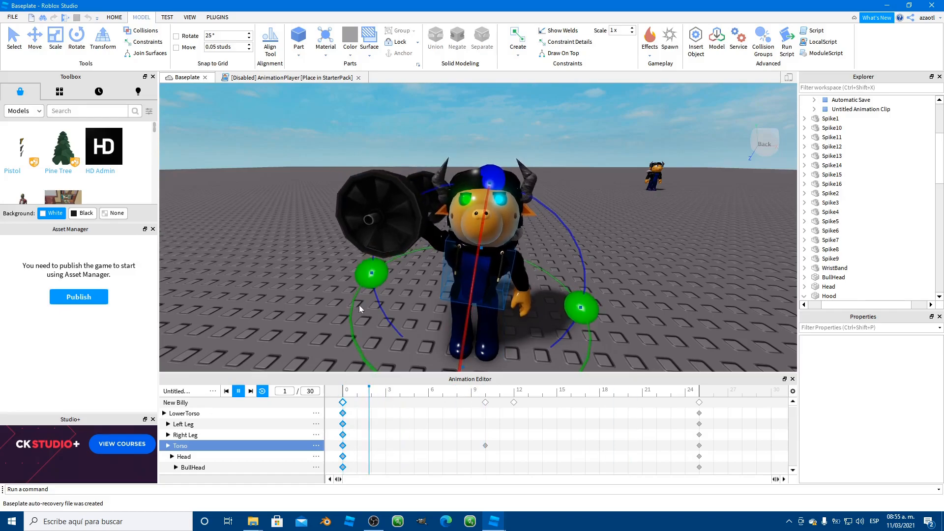
Step: Swing the left arm slightly away from the body at frame 12 and play the animation while viewing it from the side
click(486, 393)
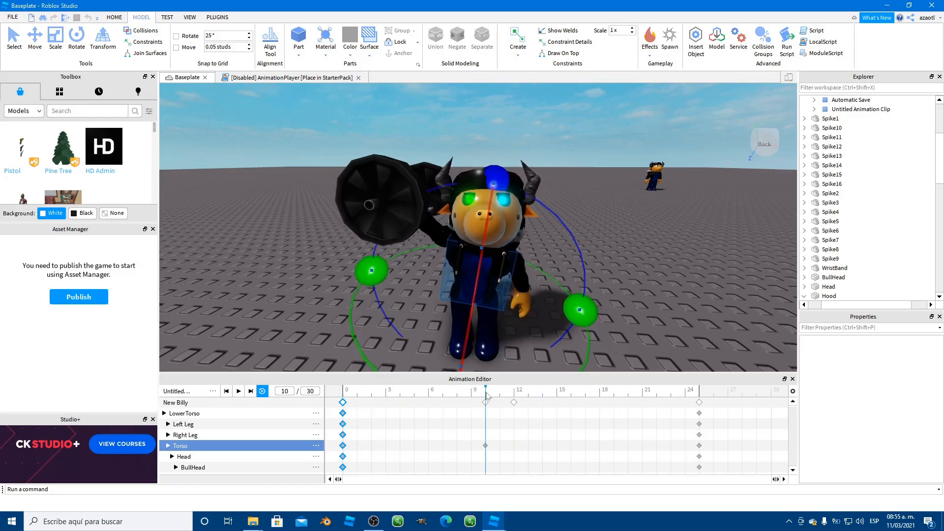
click(513, 394)
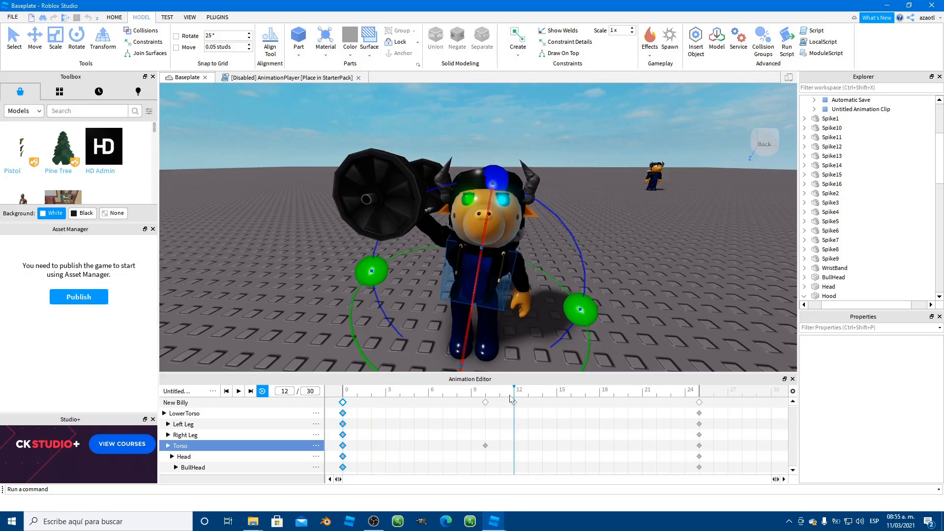
click(527, 295)
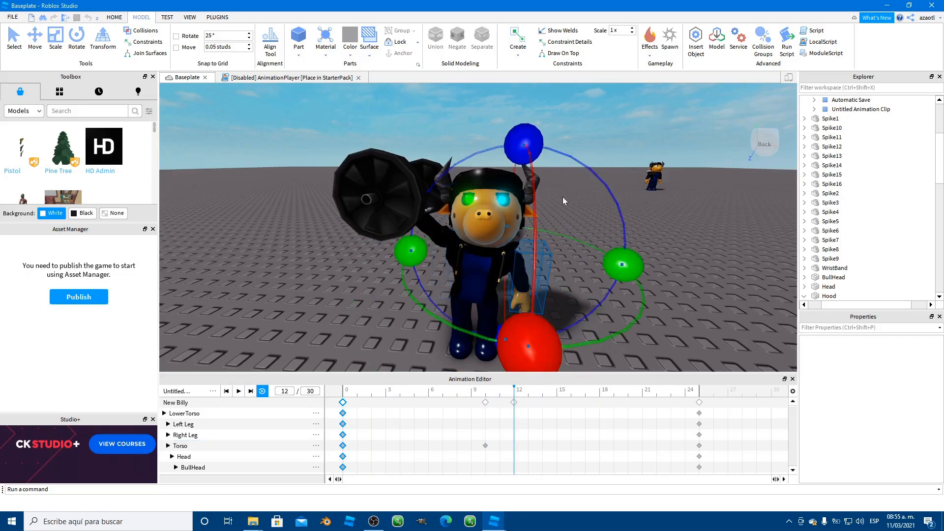
drag(540, 153, 500, 144)
key(space)
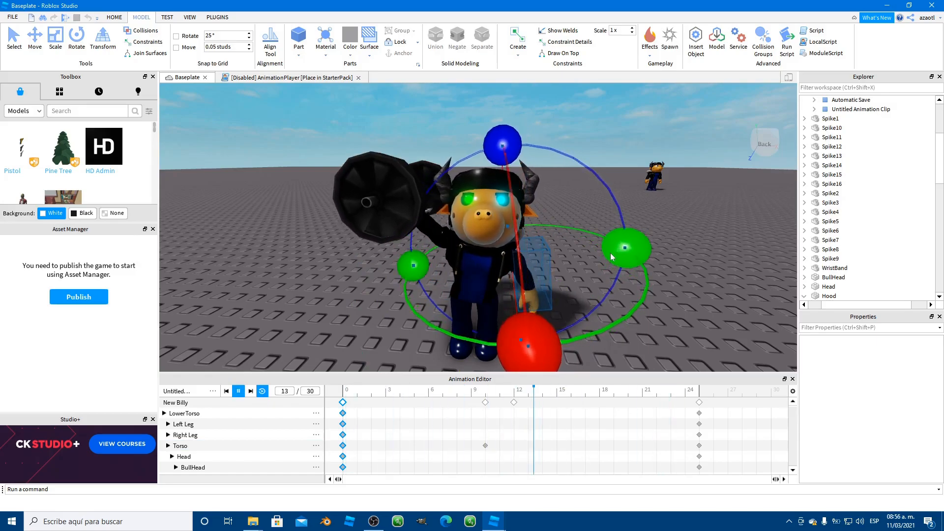
right_drag(609, 252, 609, 253)
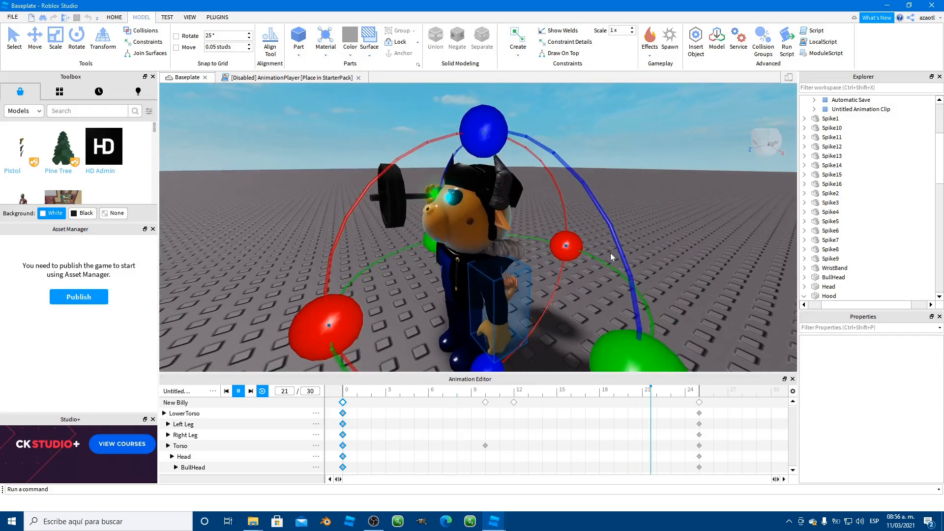
Step: Tilt the head slightly away from the barbell at frame 12 and play the animation
click(516, 399)
right_drag(401, 285, 399, 279)
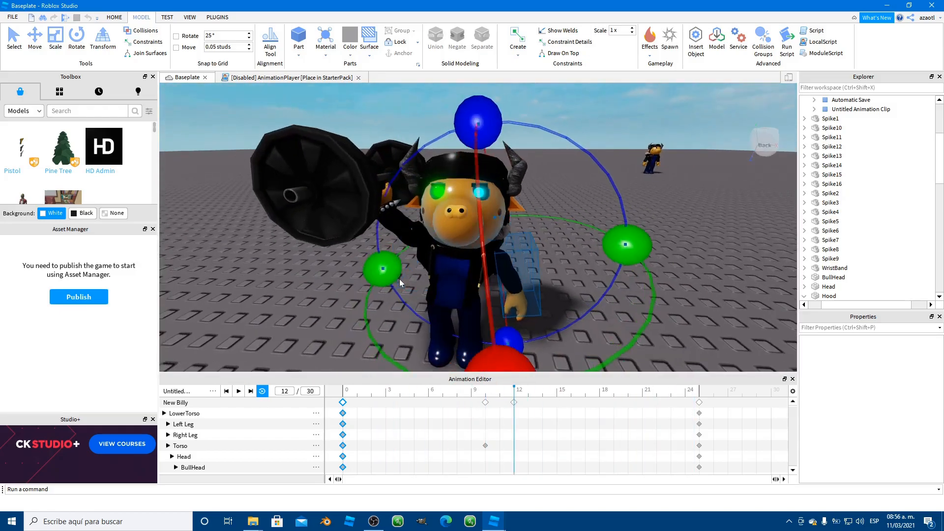
click(183, 459)
drag(454, 89, 464, 91)
key(space)
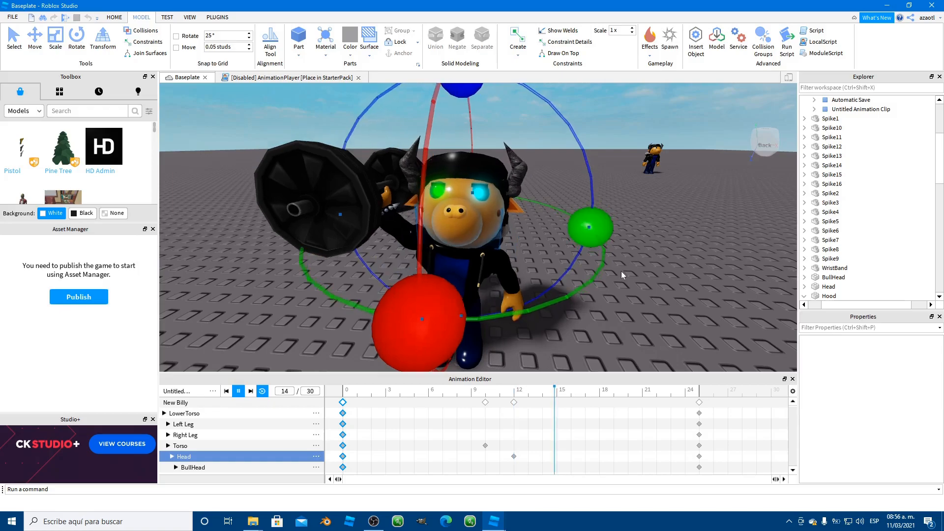
key(space)
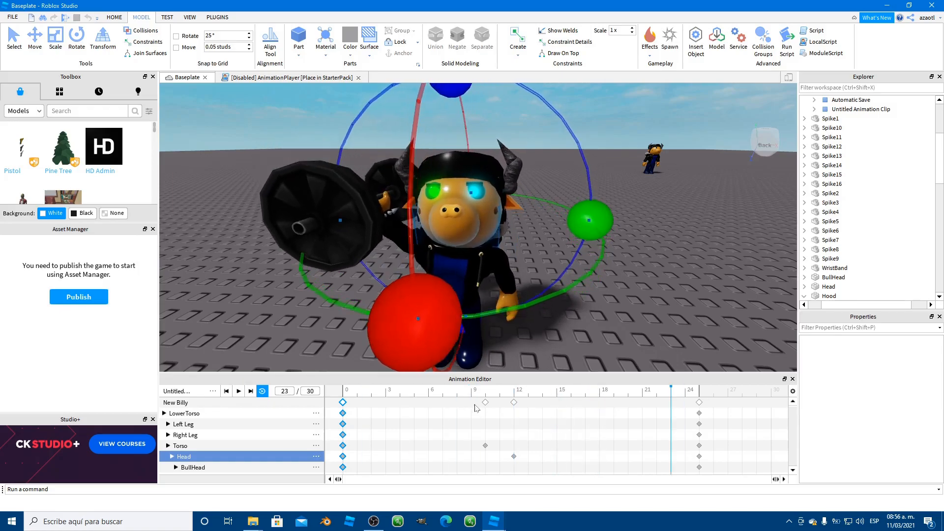
Step: Switch to moving parts, shift the barbell handle slightly upward in the hand at frame 12 and play the animation
click(485, 395)
drag(495, 394, 515, 395)
key(r)
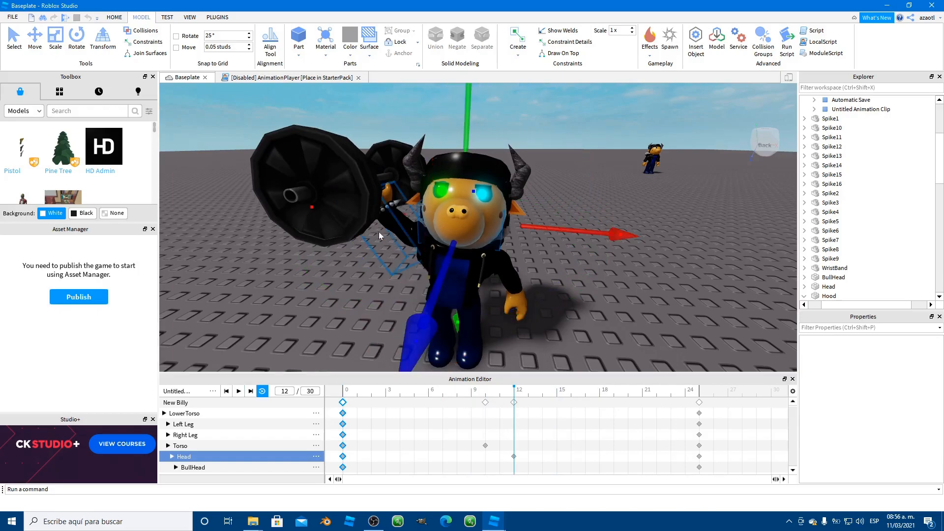
click(371, 167)
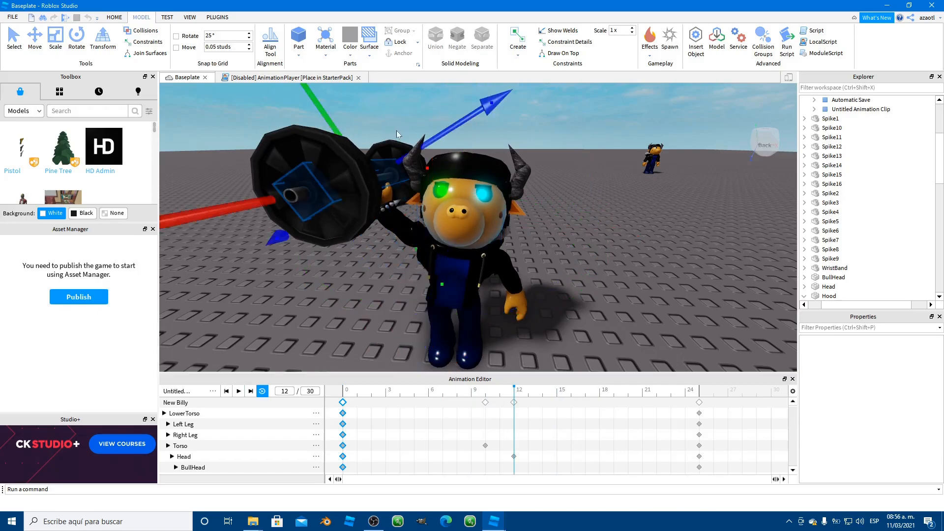
drag(335, 120, 328, 117)
drag(444, 125, 447, 123)
key(space)
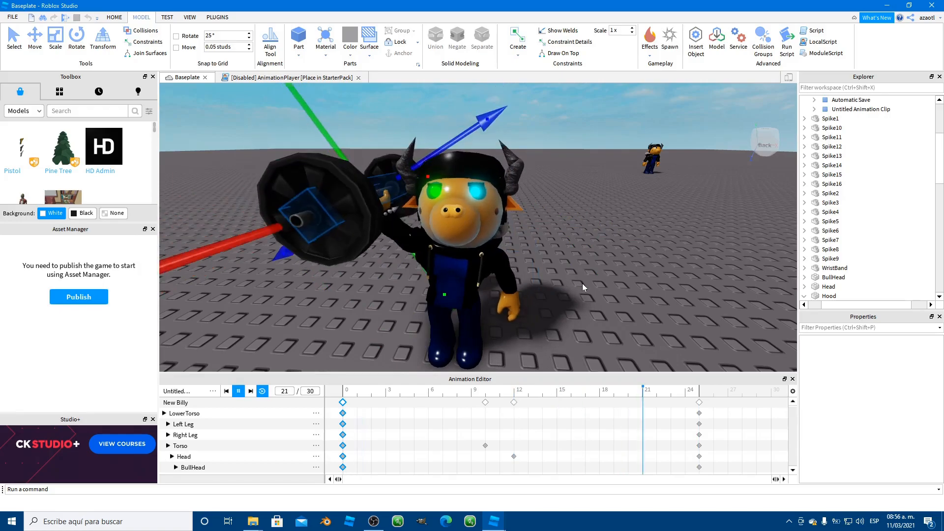
click(513, 391)
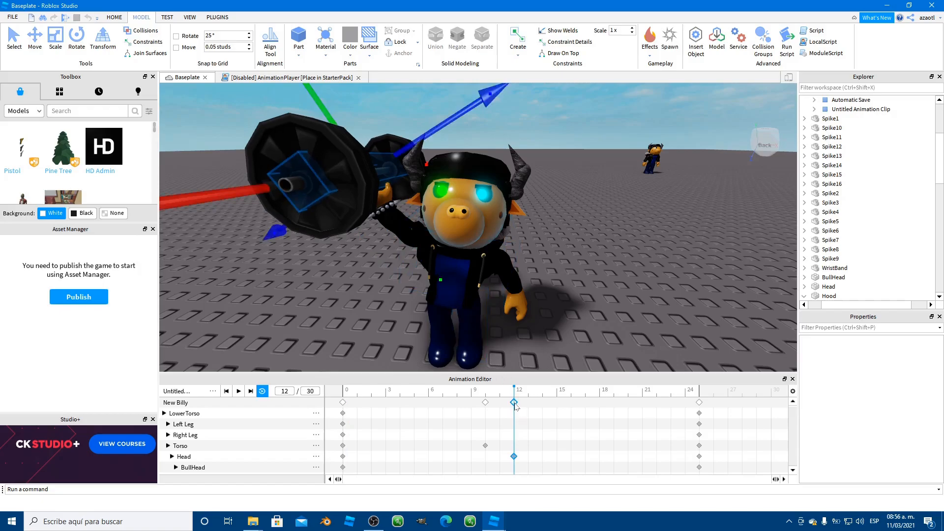
drag(525, 395, 537, 395)
key(ctrl+v)
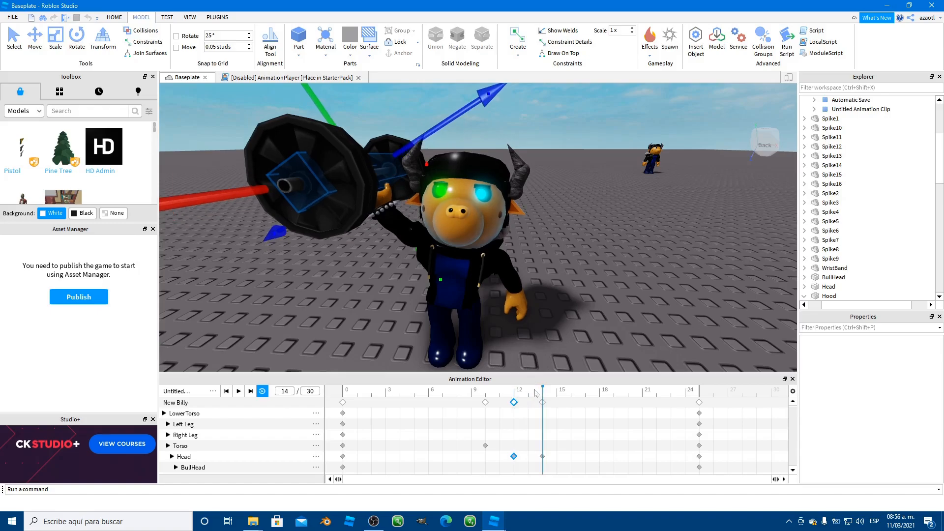
key(ctrl+z)
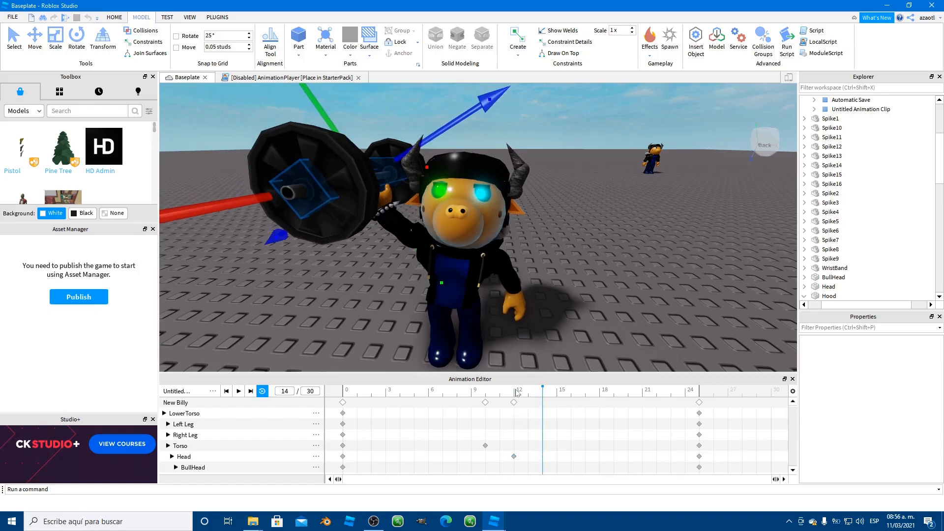
Step: Copy the Handle keyframe from frame 12 to frame 14
click(517, 391)
scroll(240, 457, down, 10)
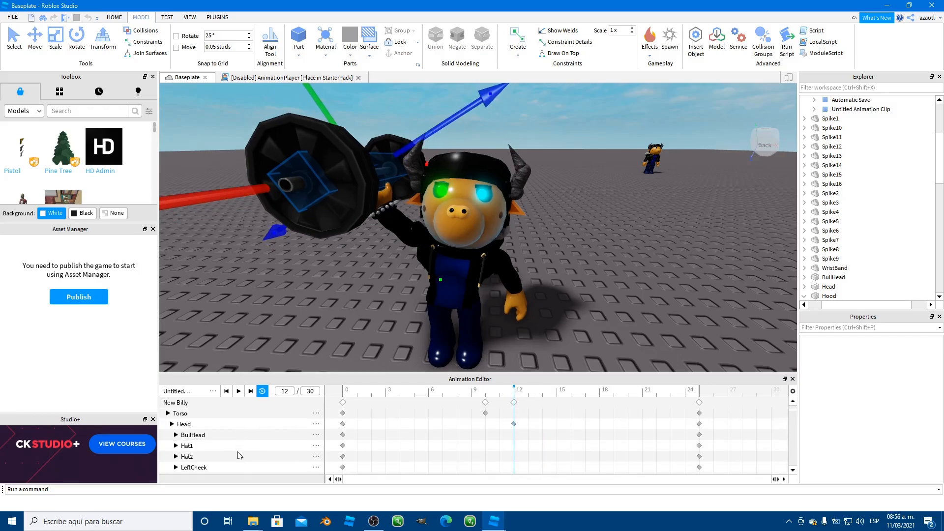
scroll(239, 455, down, 5)
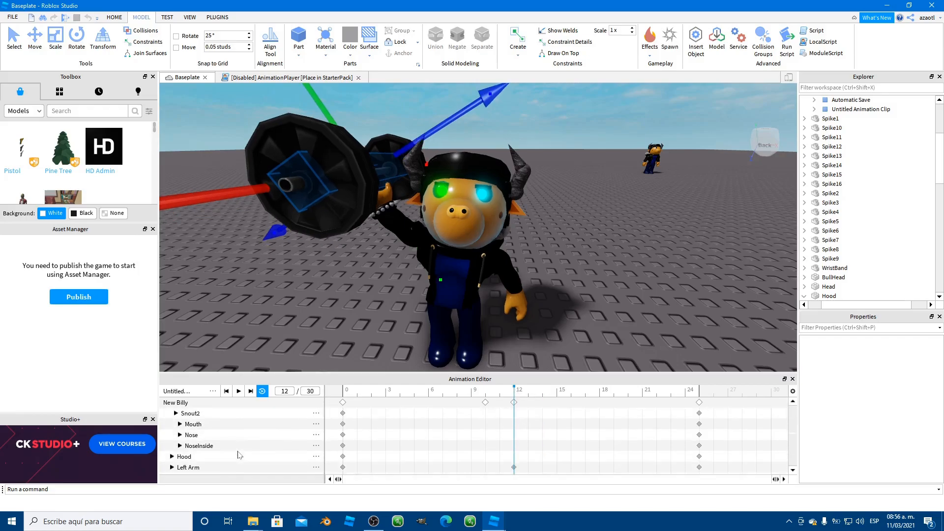
scroll(240, 455, up, 1)
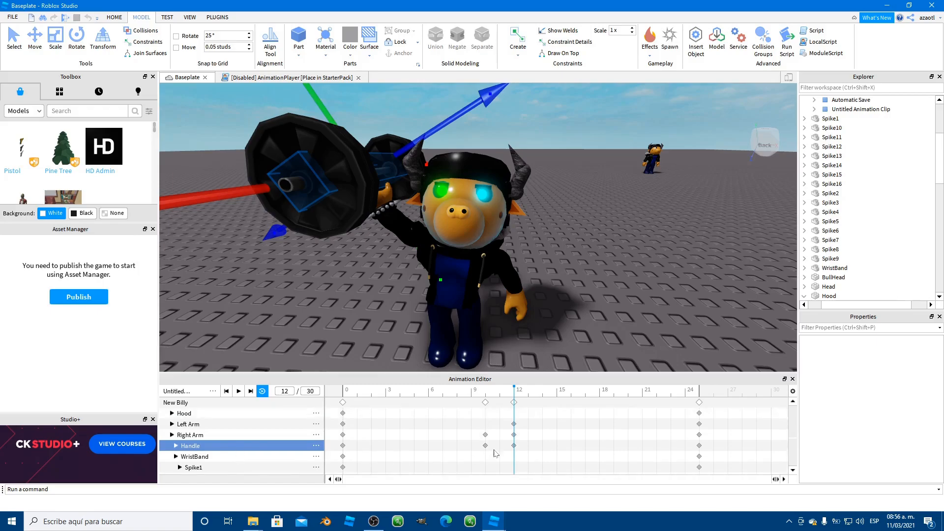
drag(521, 396, 545, 393)
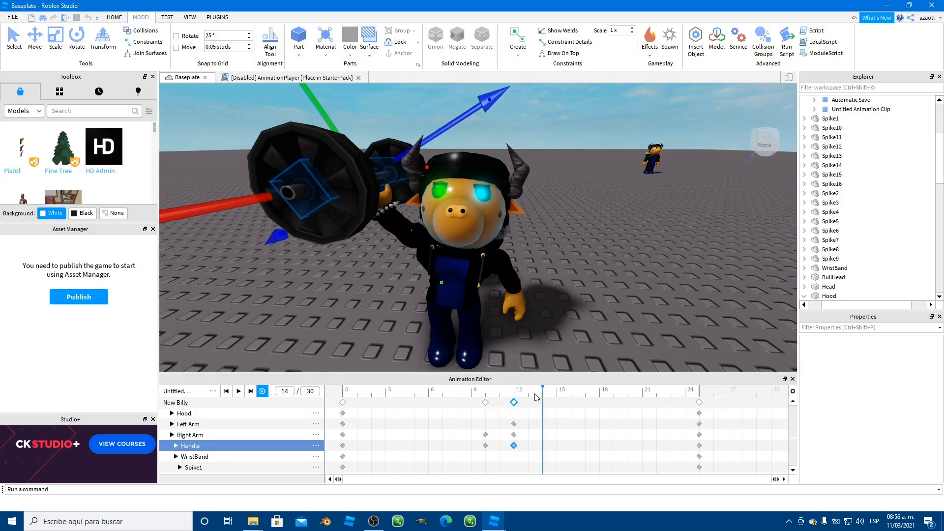
Step: Play the animation and review the motion from several angles around the character's side
key(space)
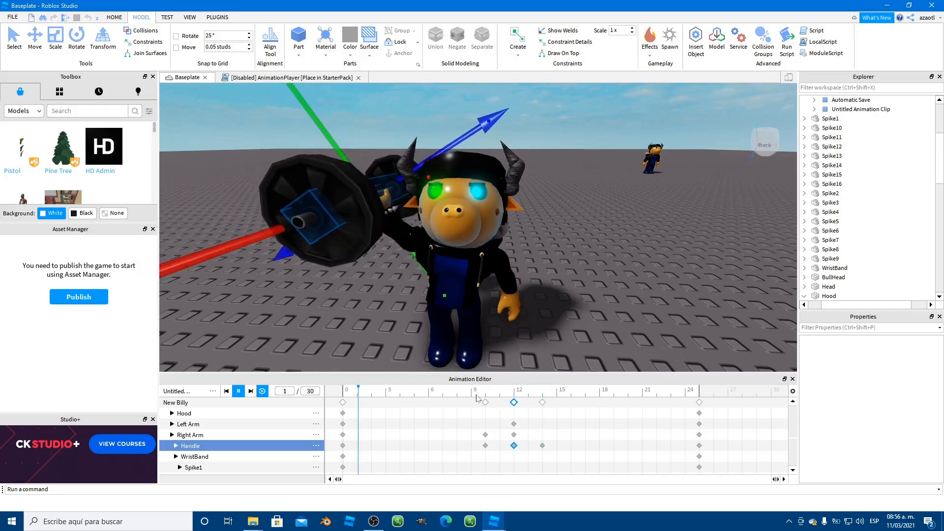
key(s)
right_drag(561, 232, 562, 232)
key(w)
key(a)
key(q)
key(d)
key(a)
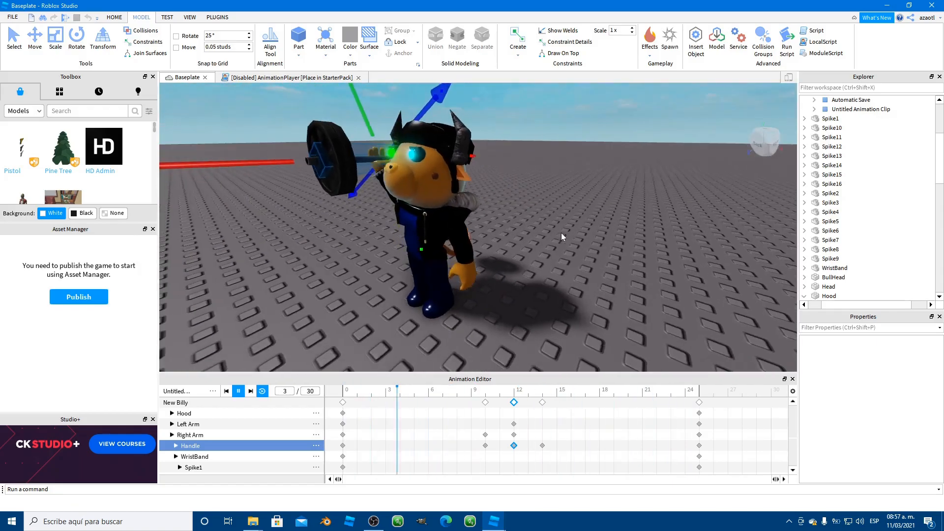
key(space)
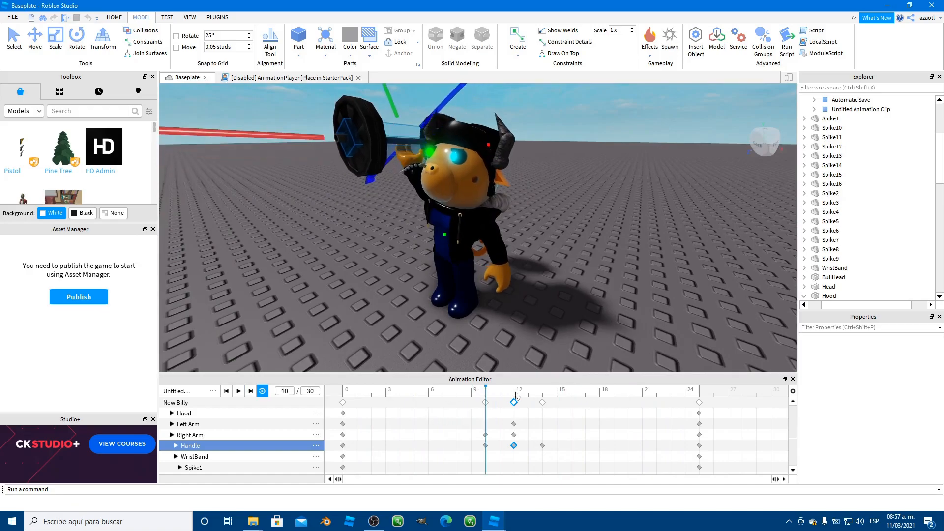
Step: Copy all keyframes from frame 25 to frame 30 and play the extended loop, stopping near frame 27
drag(580, 403, 695, 416)
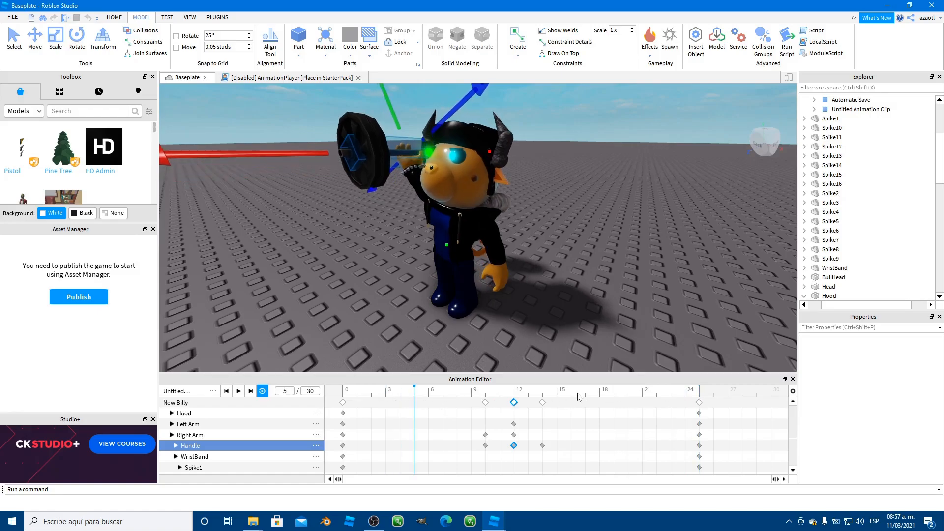
click(698, 403)
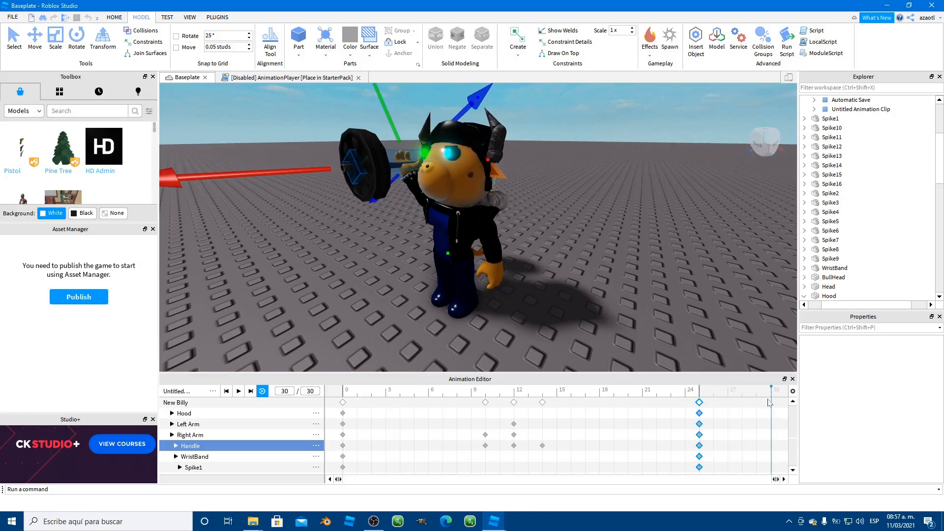
key(ctrl+v)
key(space)
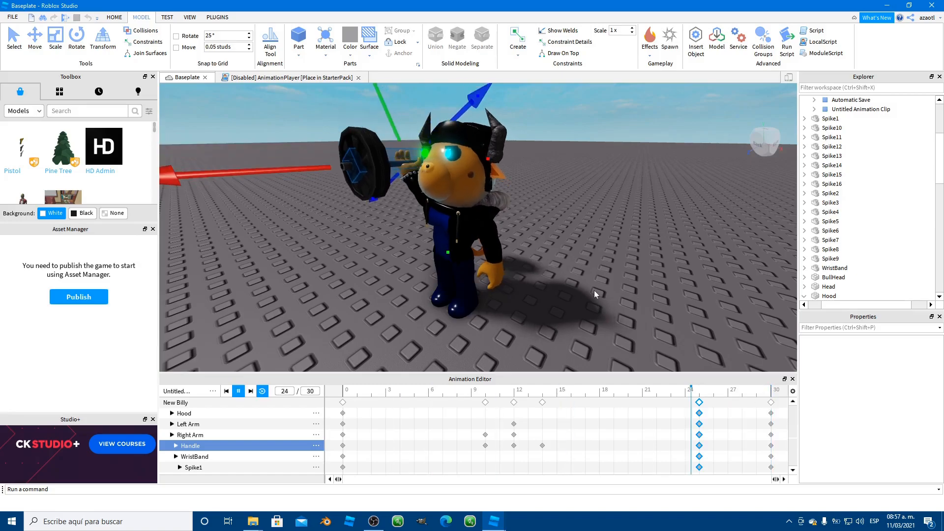
key(space)
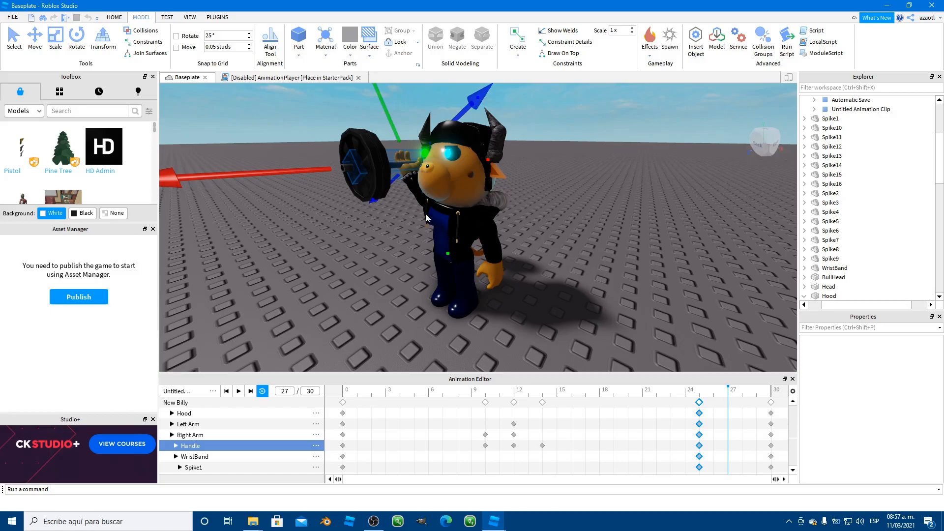
Step: Rotate the right arm slightly at frame 27 and play the animation
click(408, 205)
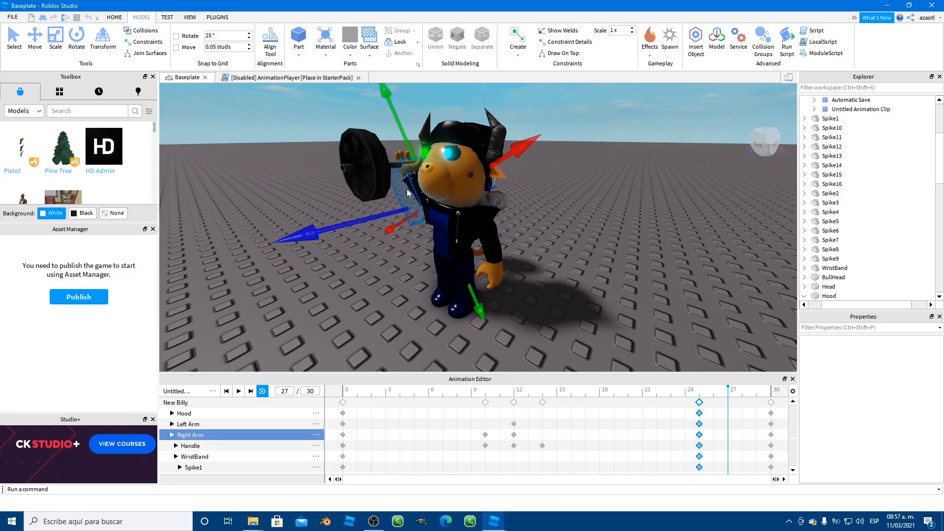
key(ctrl+4)
mouse_move(393, 112)
mouse_down()
mouse_move(388, 102)
mouse_move(389, 117)
mouse_up()
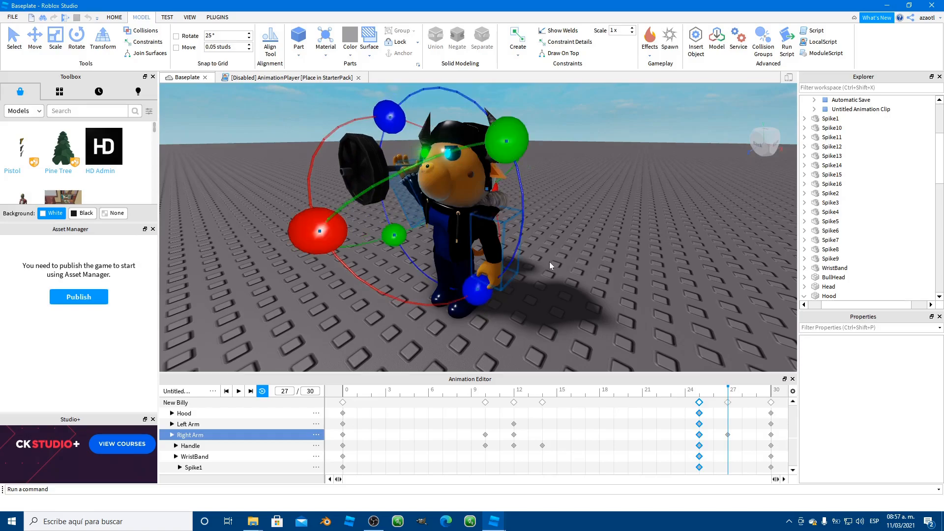
key(space)
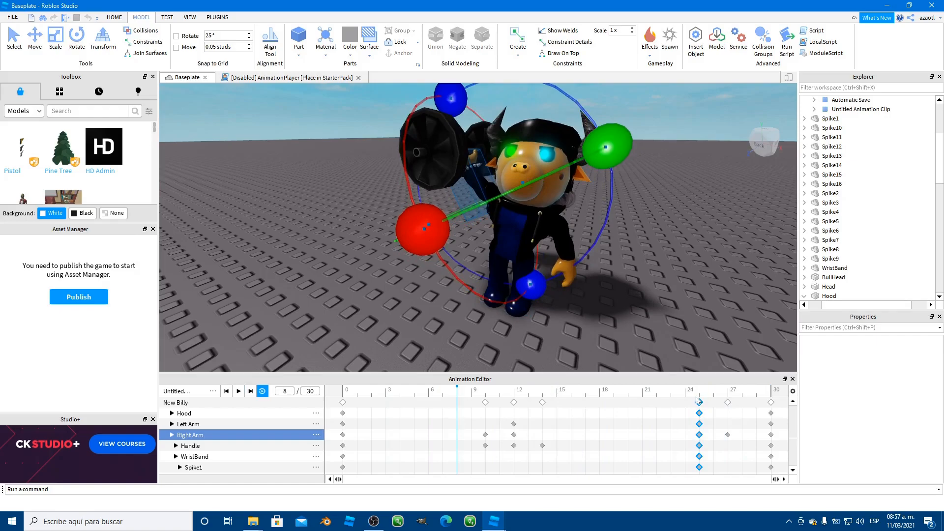
Step: Check the pose at frame 27, switch back to moving parts and replay the animation
click(726, 393)
click(728, 393)
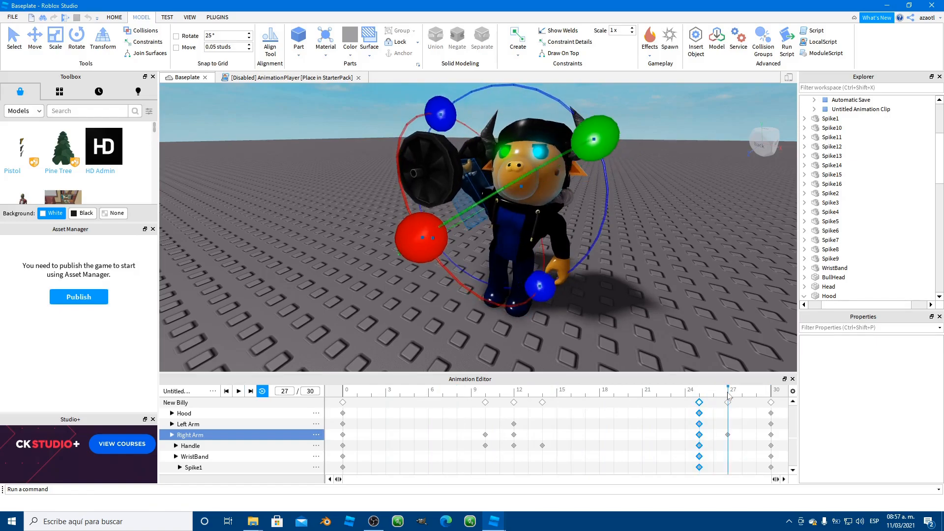
key(ctrl+2)
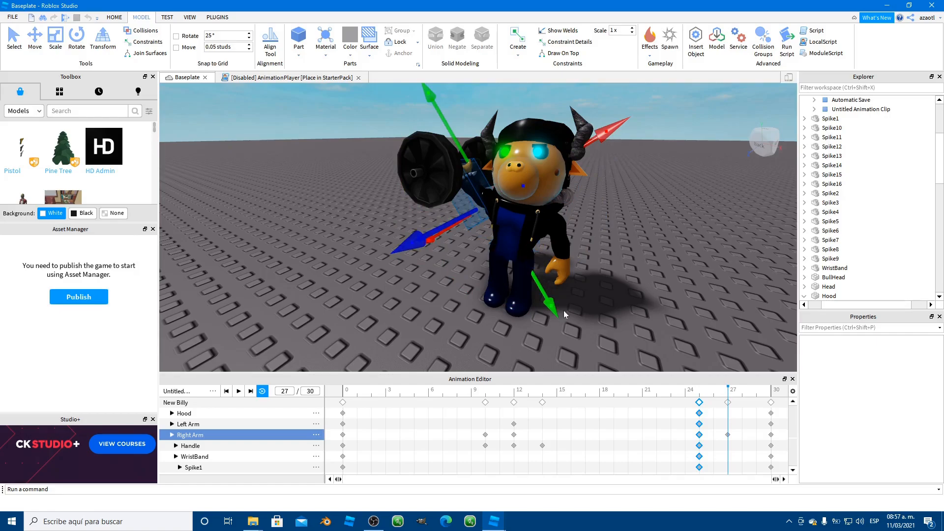
key(space)
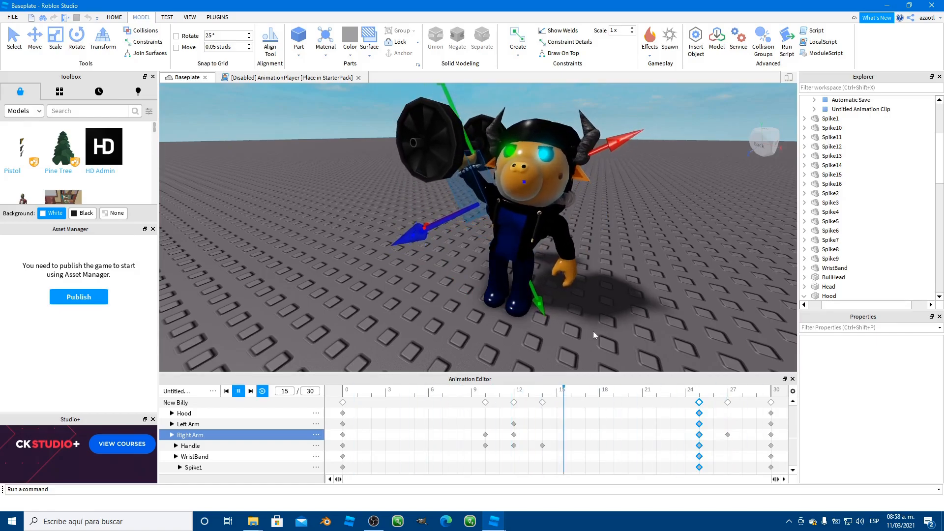
Step: Copy all keyframes from frame 0 to frame 30 and play the animation
drag(719, 397, 341, 403)
click(341, 404)
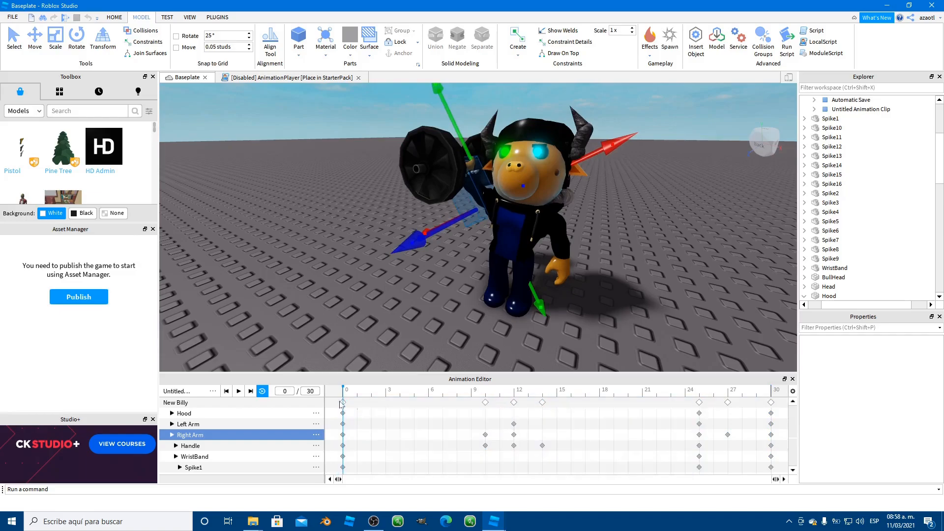
click(768, 395)
key(space)
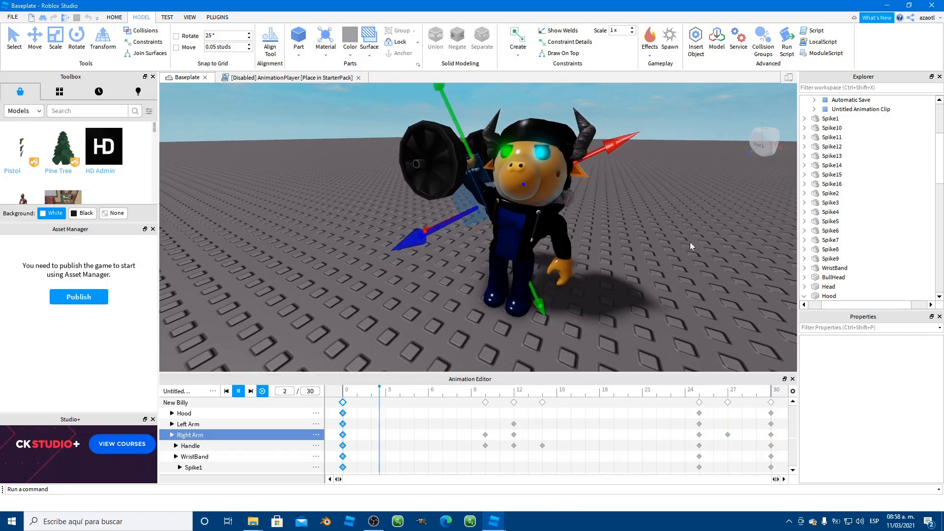
Step: Review the playback from the front and inspect the pose at frame 10 up close
right_drag(667, 283, 662, 295)
key(space)
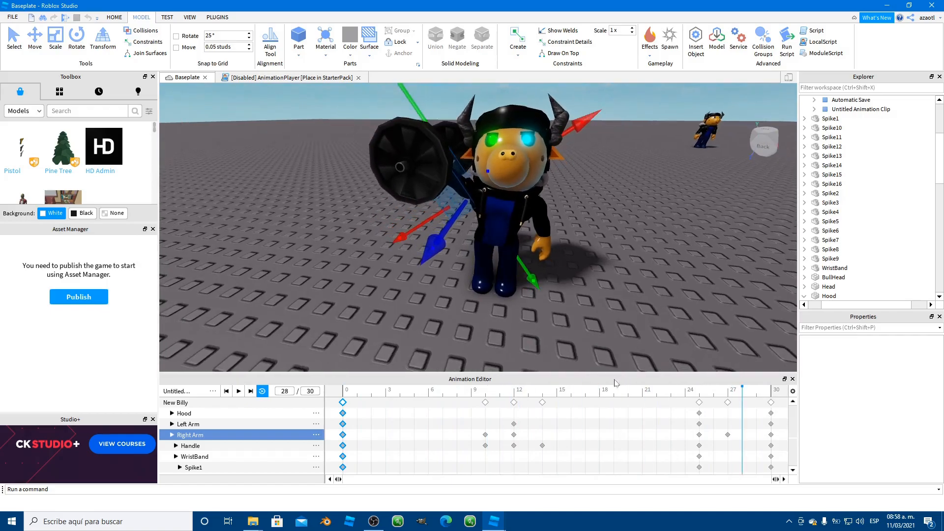
drag(524, 393, 483, 400)
right_drag(564, 274, 564, 274)
key(d)
key(a)
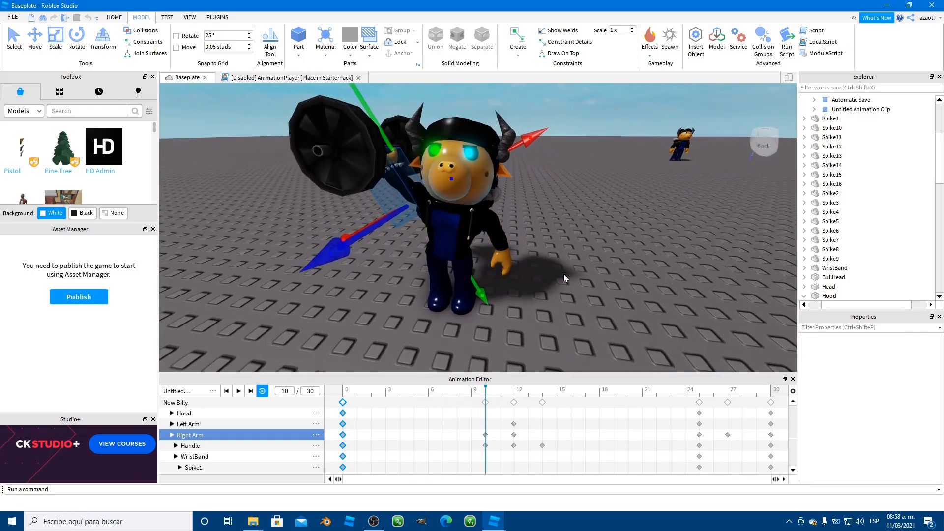
Step: Compare the pose at frame 12, rotate the right arm slightly at frame 10 and play the animation
click(517, 392)
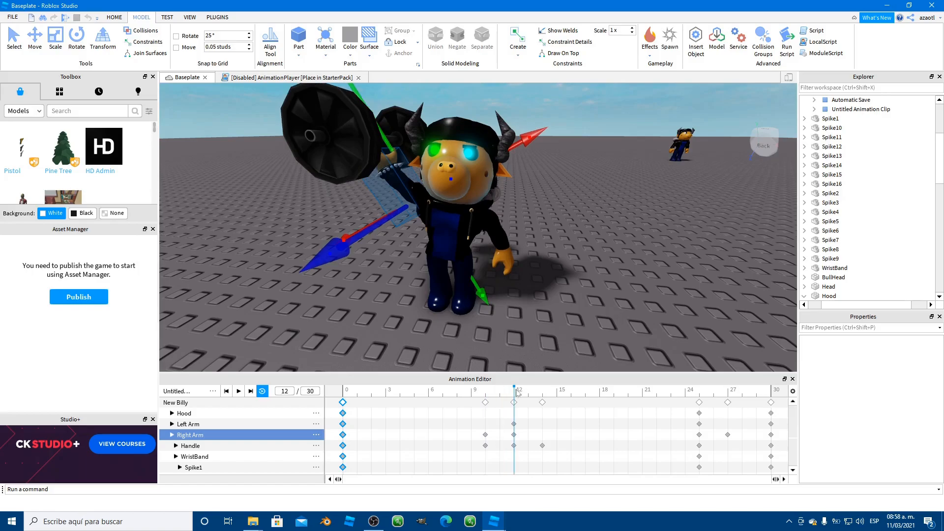
drag(517, 392, 485, 398)
key(ctrl+4)
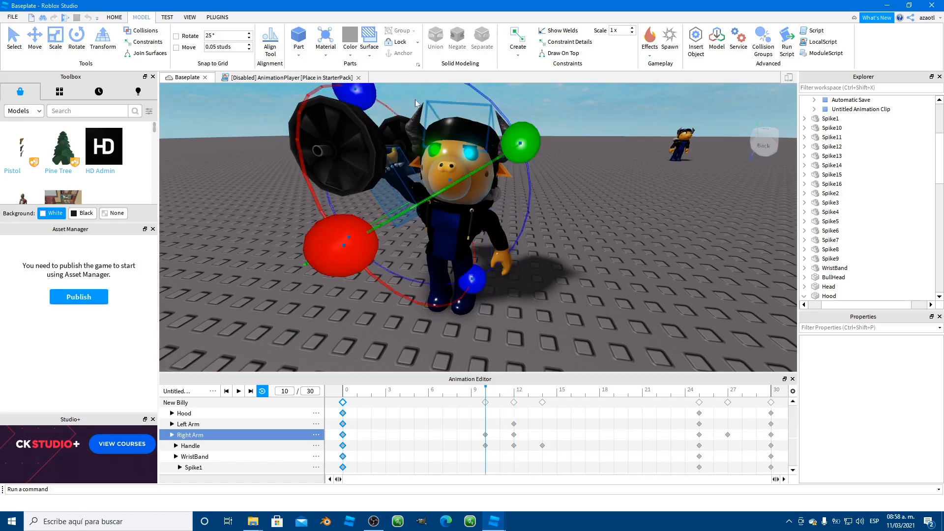
drag(482, 280, 471, 284)
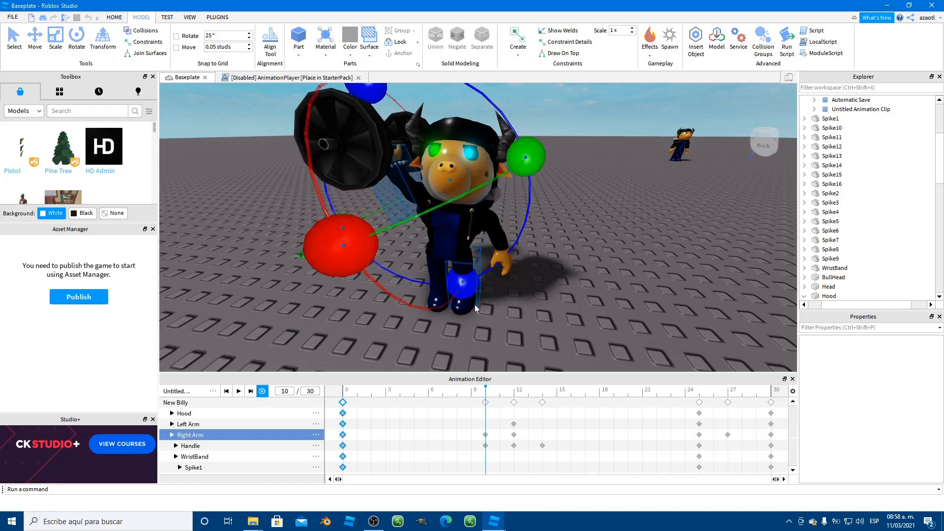
key(space)
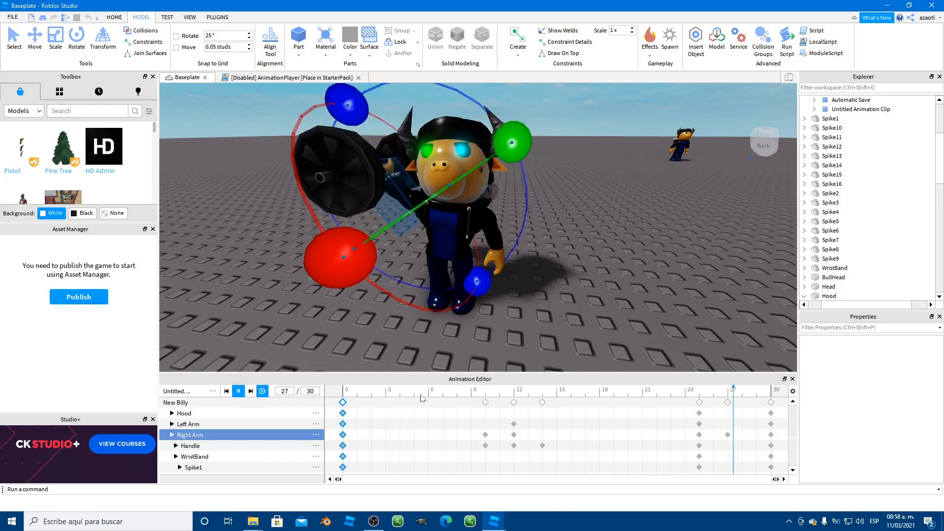
key(space)
Step: Move the barbell's Handle part slightly at frame 12 and play the animation
drag(471, 393, 517, 391)
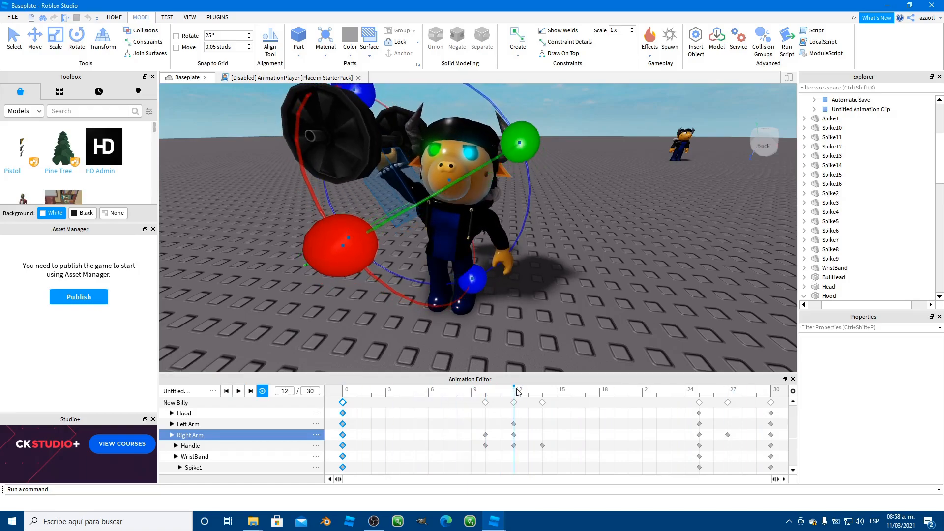
click(321, 135)
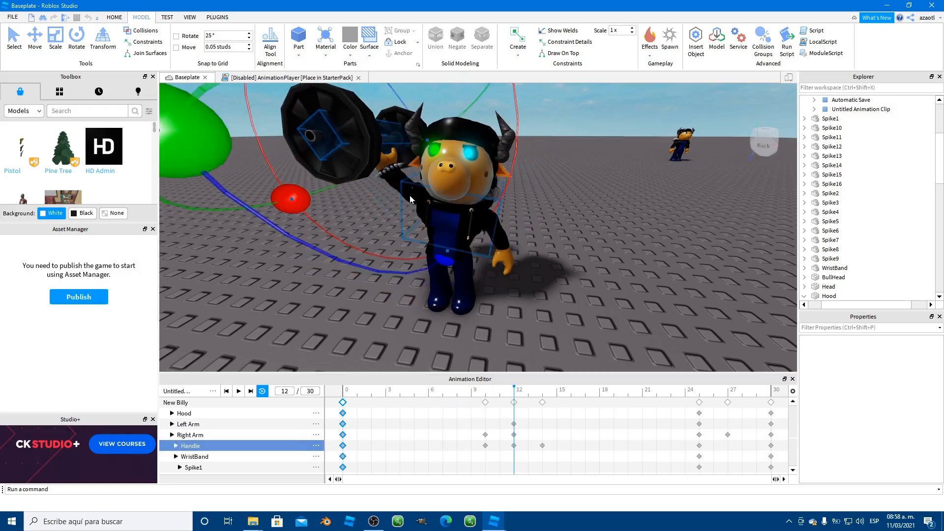
right_drag(409, 197, 410, 197)
key(e)
key(e)
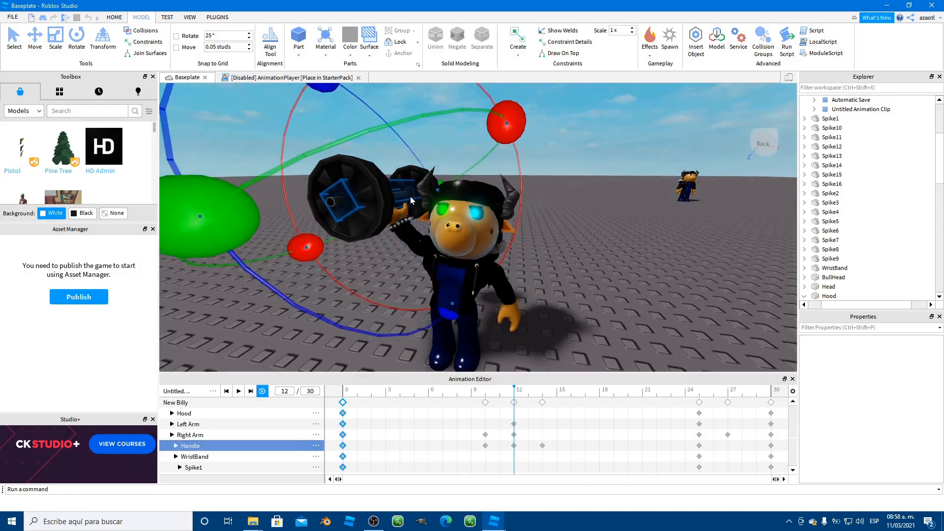
key(r)
drag(464, 147, 476, 144)
drag(512, 391, 456, 393)
key(space)
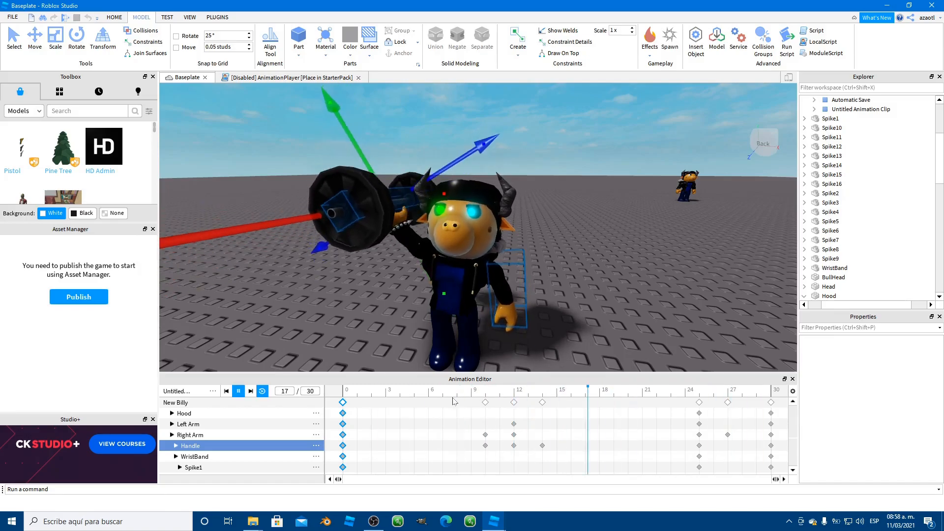
key(space)
Step: Move the barbell's Handle part slightly at frame 14 and replay the animation
click(511, 393)
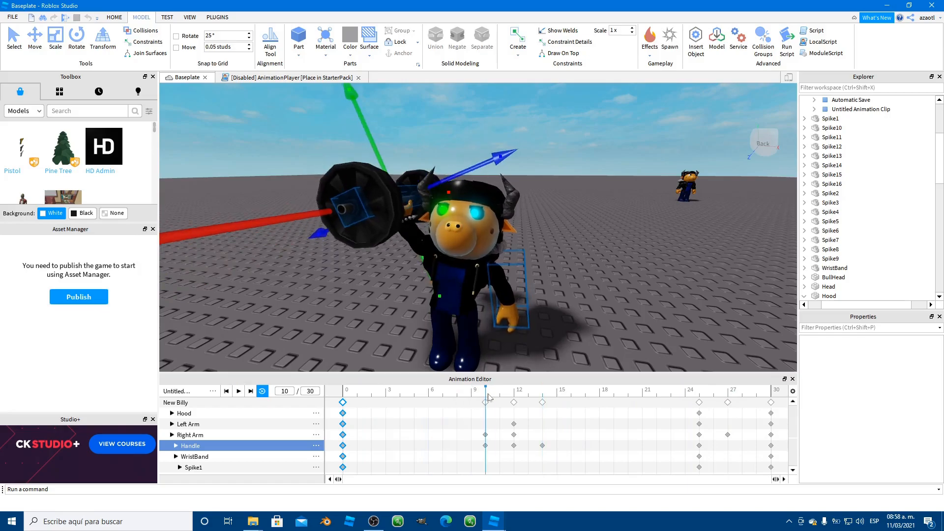
click(541, 394)
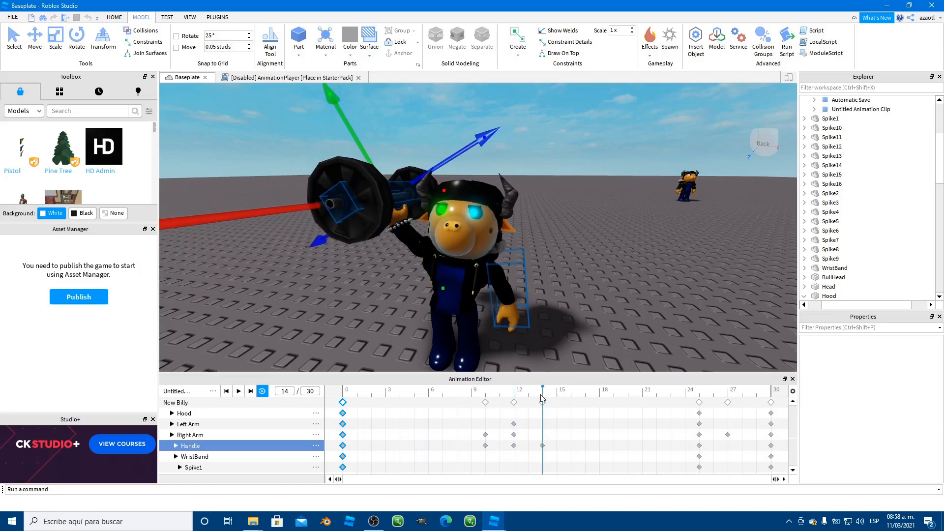
drag(462, 149, 471, 145)
drag(483, 393, 441, 394)
key(space)
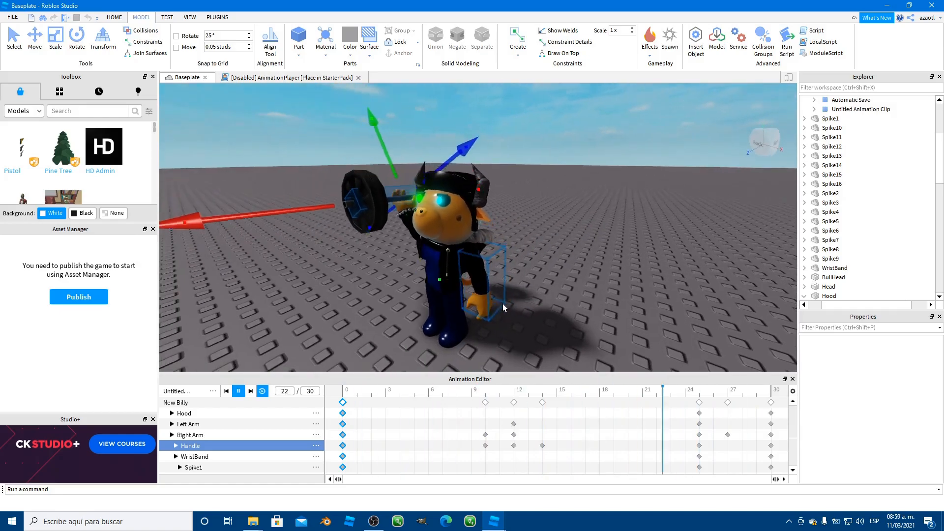
Step: Examine the barbell and arm motion during playback from the front and the side
key(a)
right_drag(502, 303, 503, 304)
key(d)
key(d)
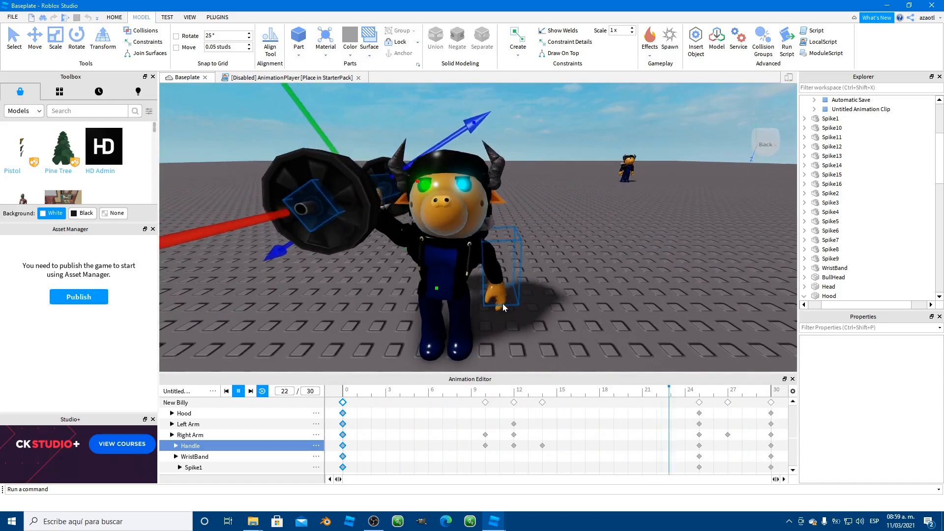
key(q)
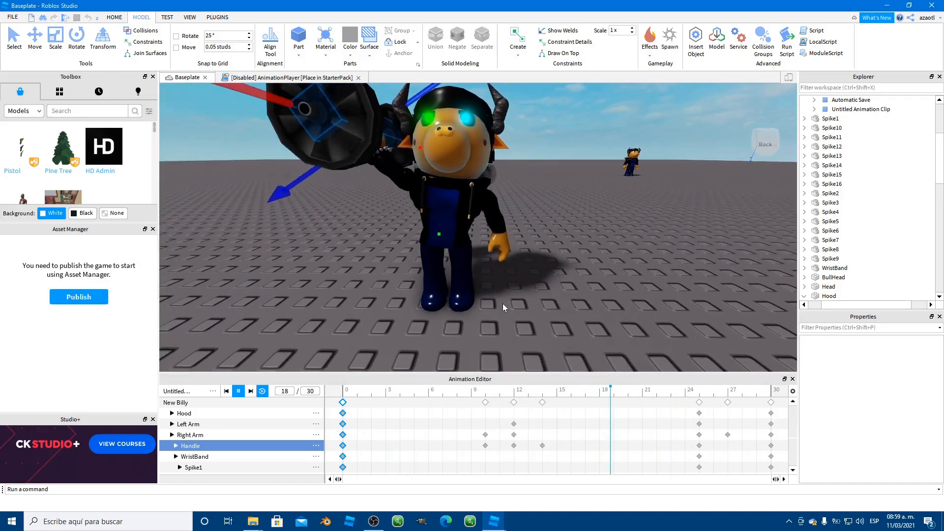
key(d)
right_drag(502, 304, 502, 303)
key(a)
key(a)
key(space)
Step: Lower the Torso slightly at frame 0
drag(449, 392, 339, 416)
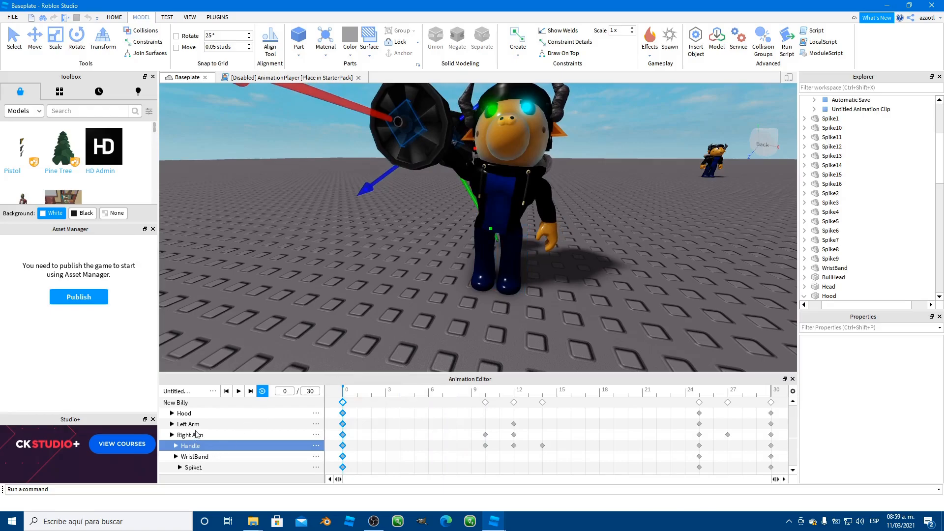
scroll(197, 434, down, 5)
scroll(217, 437, up, 3)
scroll(196, 448, up, 3)
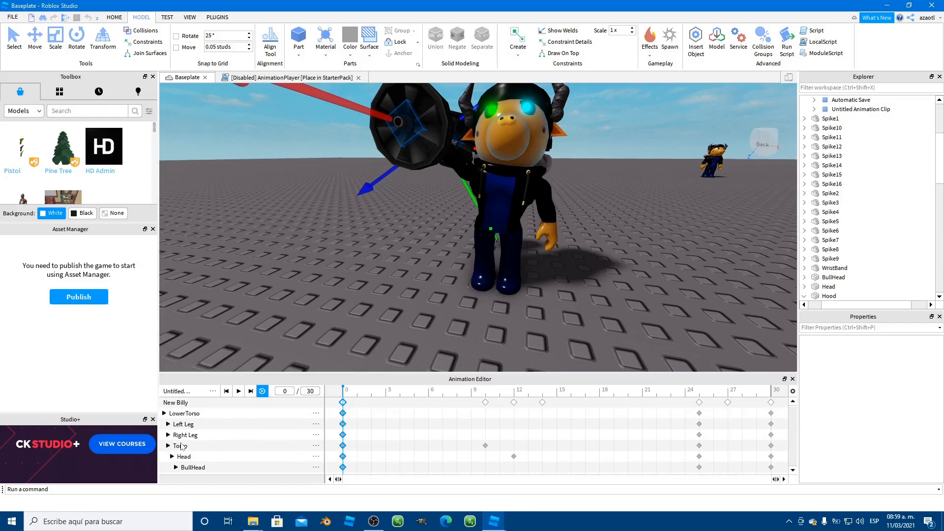
click(181, 446)
key(r)
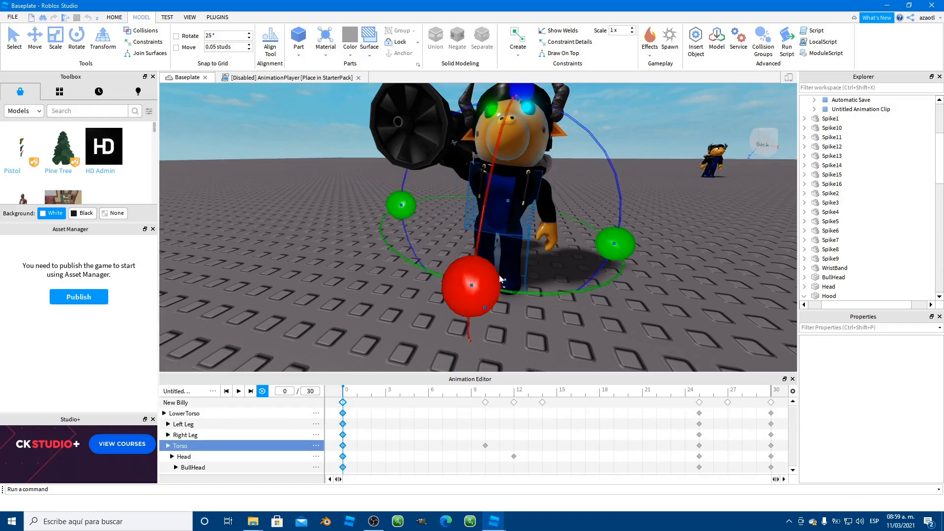
key(r)
right_drag(522, 312, 523, 312)
key(d)
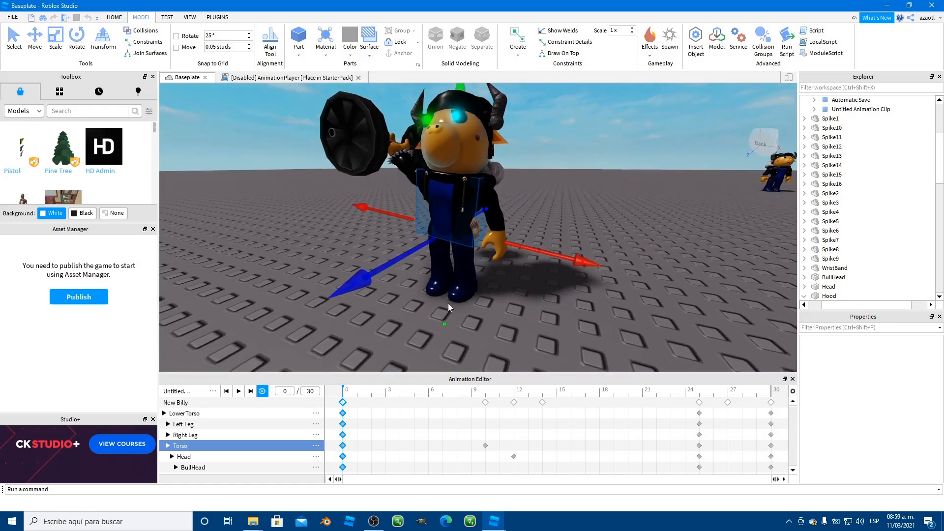
drag(447, 303, 450, 306)
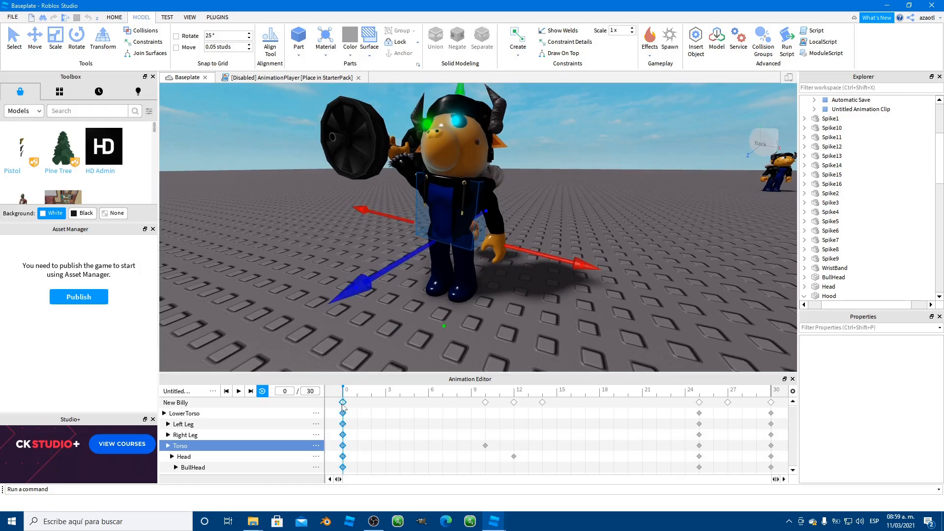
Step: Check the pose at frame 30 and play the animation, viewing it from the front
click(770, 393)
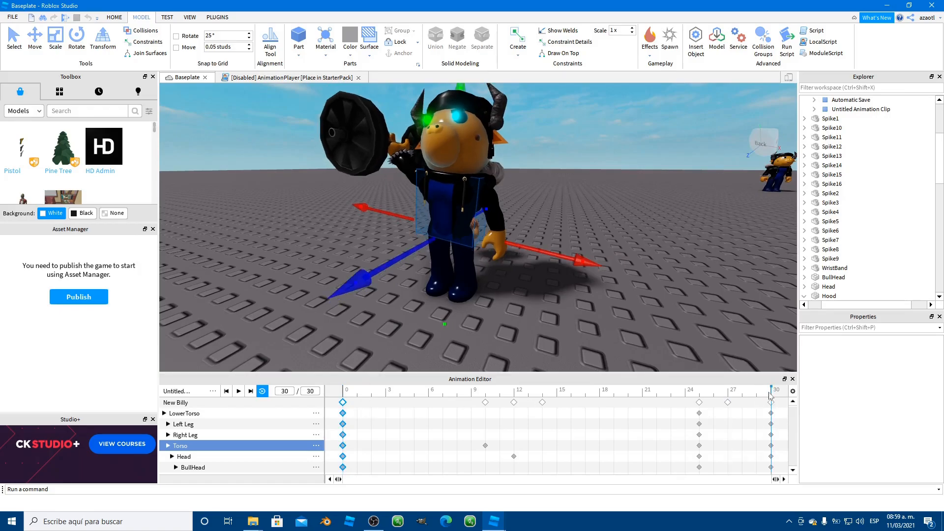
key(space)
right_drag(530, 325, 530, 325)
key(a)
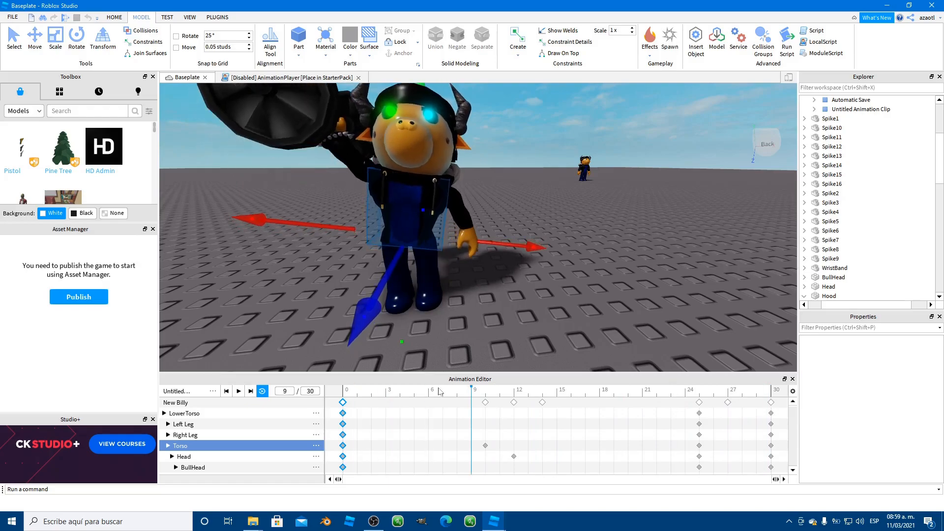
Step: Raise the Torso slightly at frame 10 and play the animation from farther back
click(347, 413)
drag(370, 413, 486, 411)
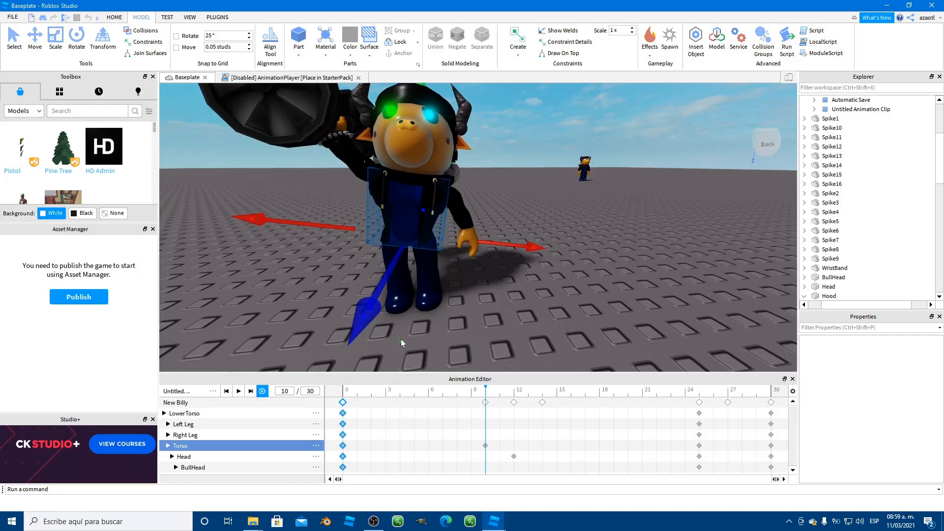
drag(400, 339, 399, 334)
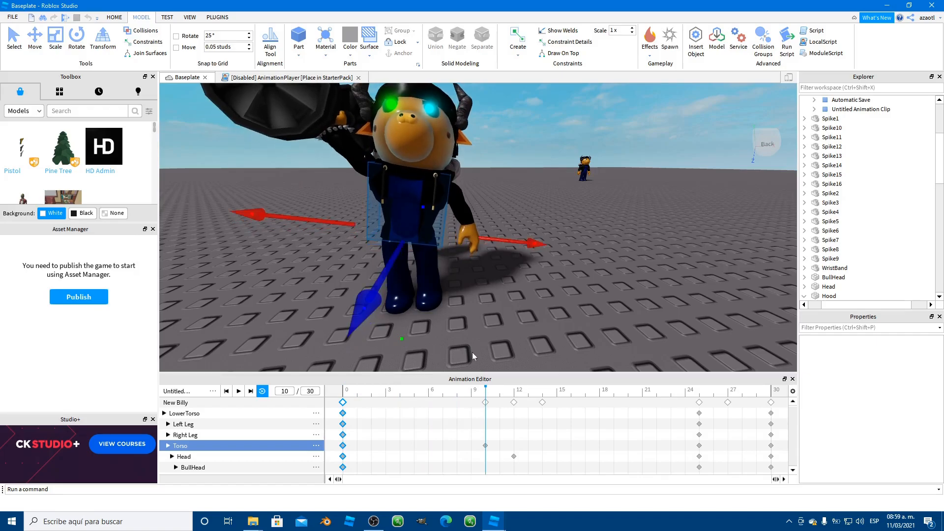
drag(450, 394, 415, 396)
key(space)
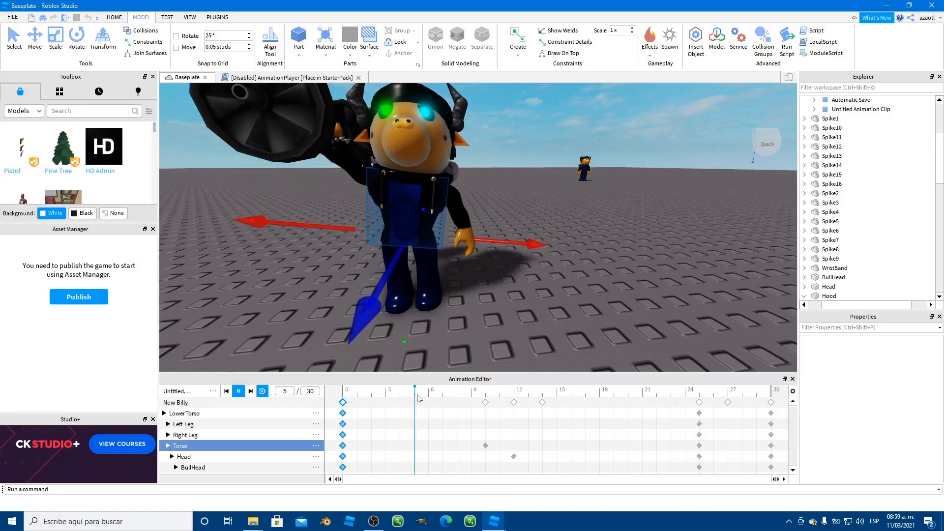
key(s)
right_drag(494, 302, 493, 302)
key(e)
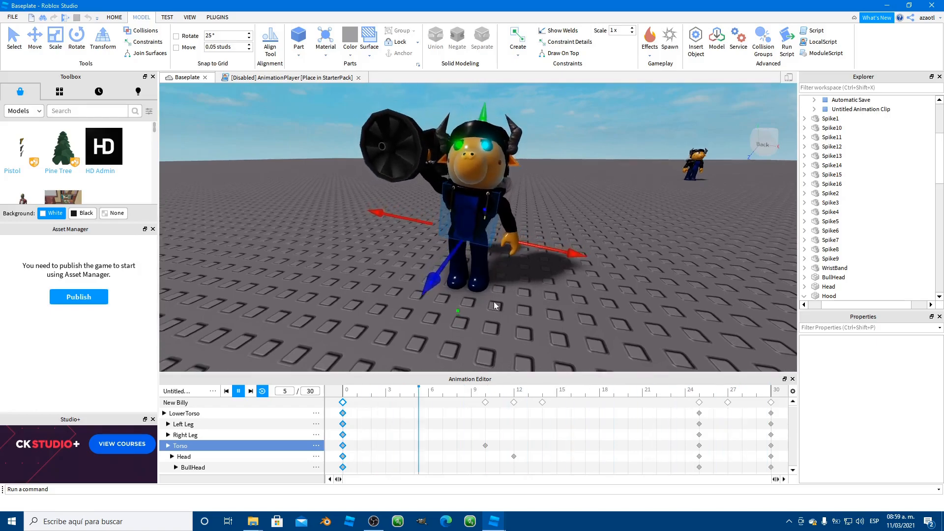
key(space)
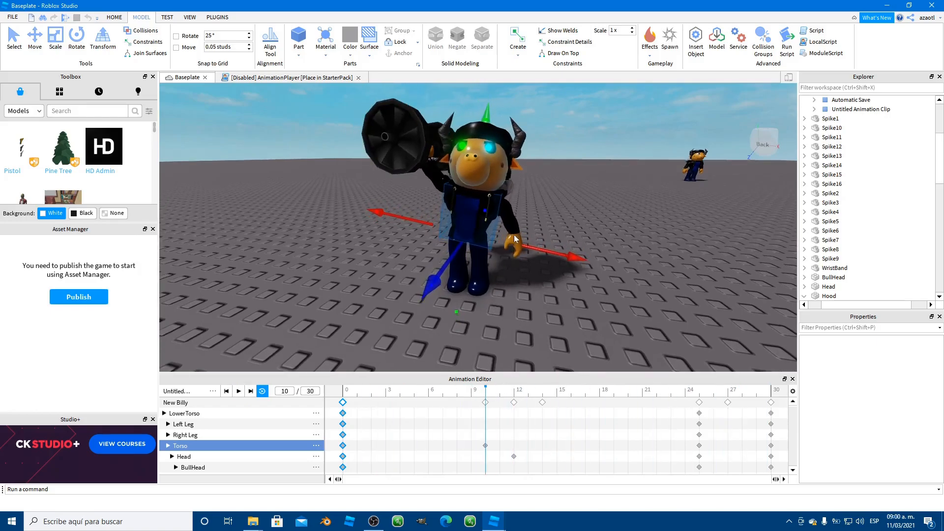
Step: Rotate the Left Arm slightly at frame 10
click(514, 239)
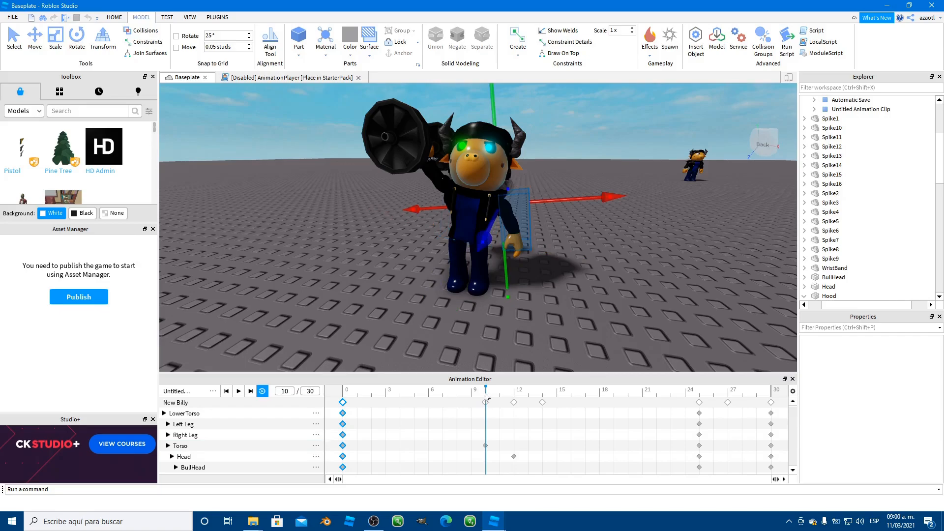
click(513, 397)
scroll(228, 449, down, 8)
scroll(232, 450, down, 5)
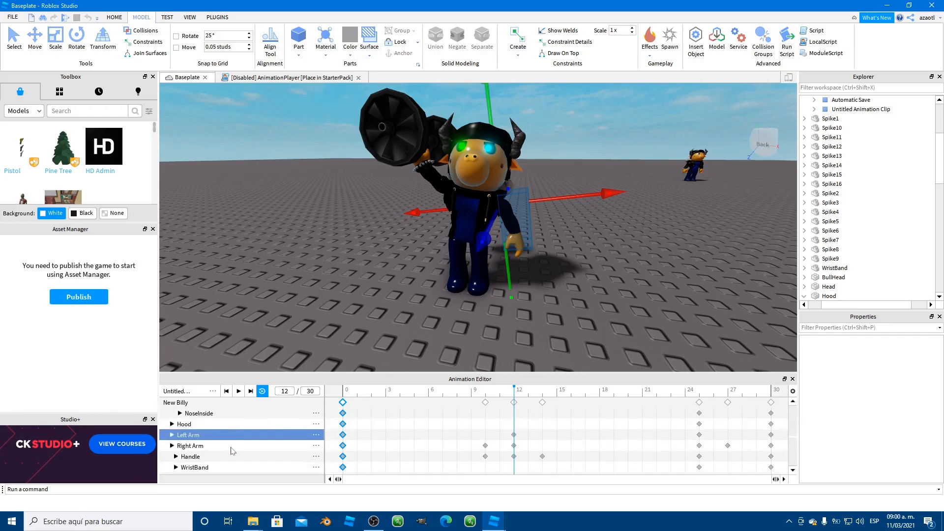
drag(498, 392, 483, 423)
key(r)
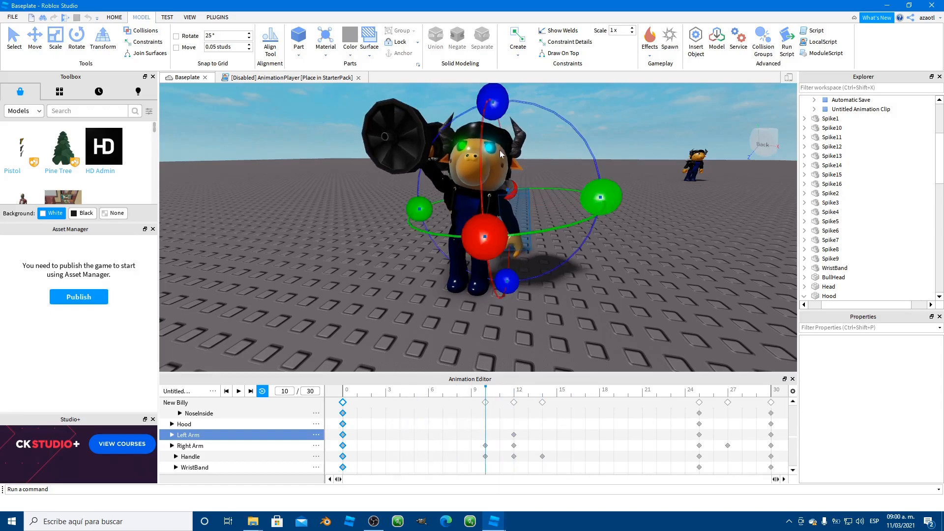
drag(492, 105, 500, 109)
Step: Copy the Left Arm's keyframe from frame 10 to frame 12
click(513, 446)
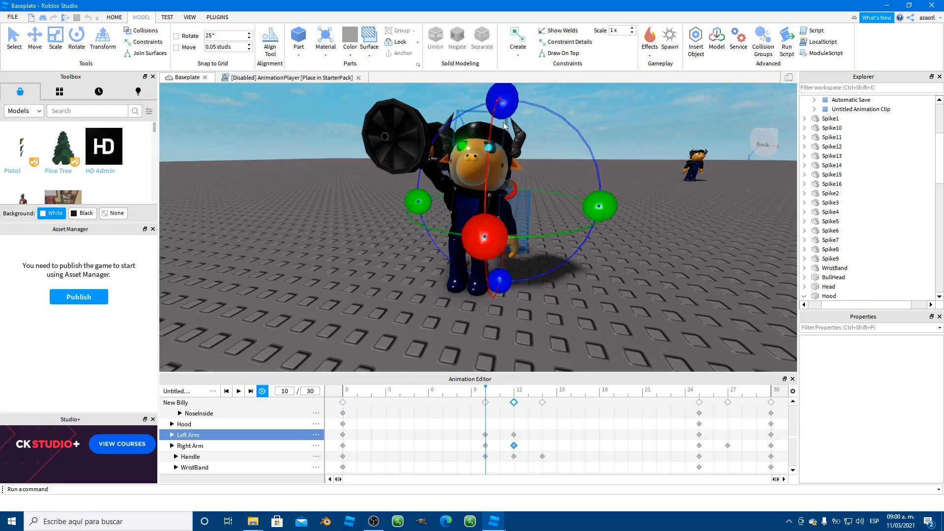
click(487, 447)
click(513, 392)
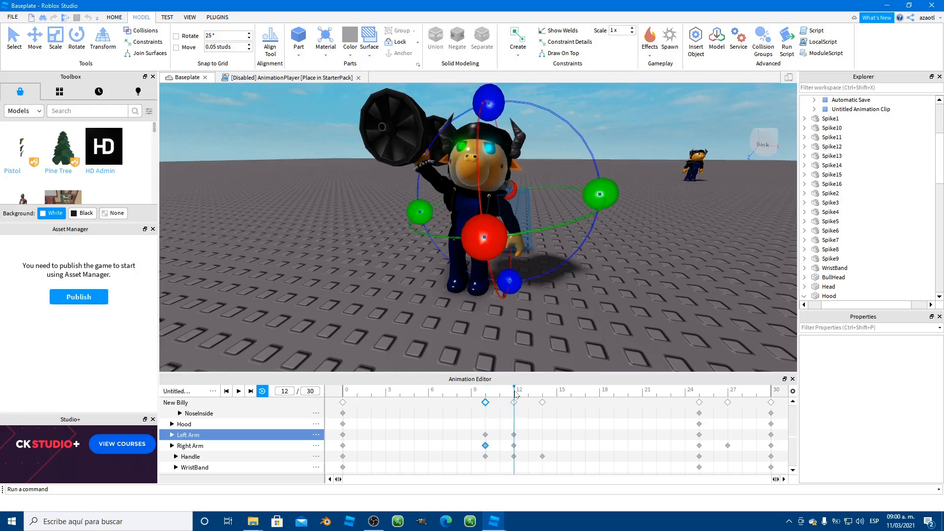
click(551, 307)
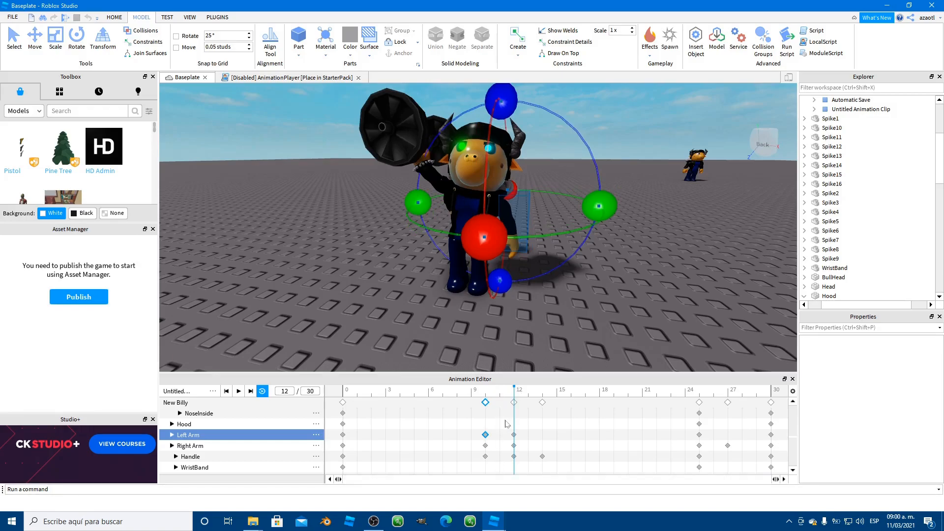
Step: Fine-tune the Left Arm's rotation at frame 10, play the animation and check frame 12
click(471, 390)
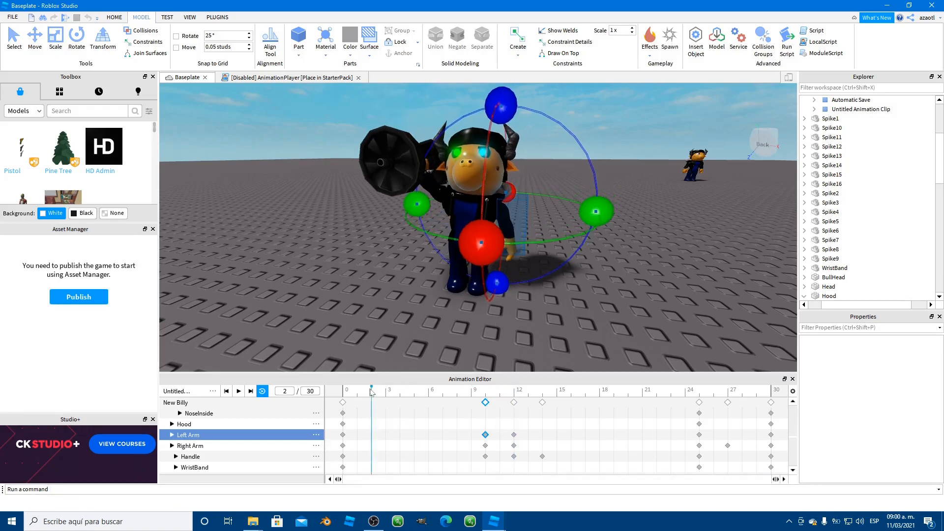
click(485, 391)
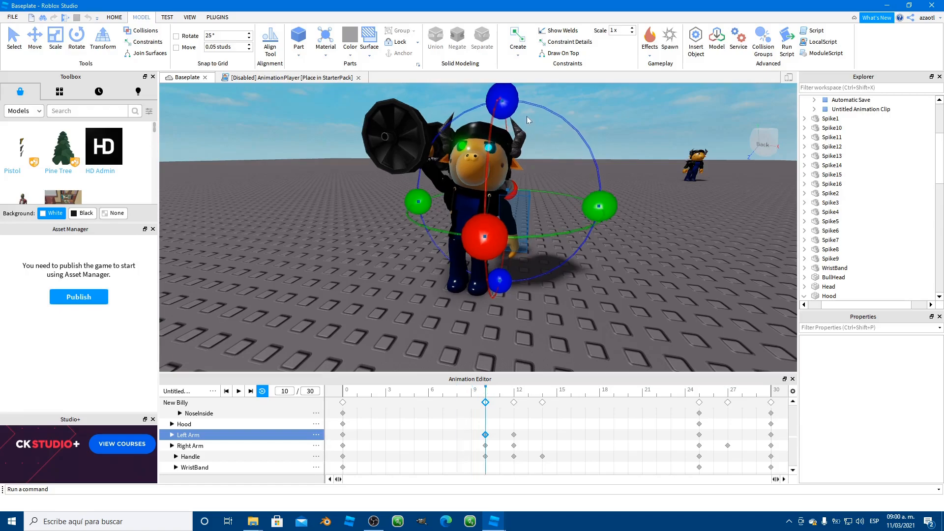
drag(509, 100, 505, 101)
click(418, 393)
key(space)
key(space)
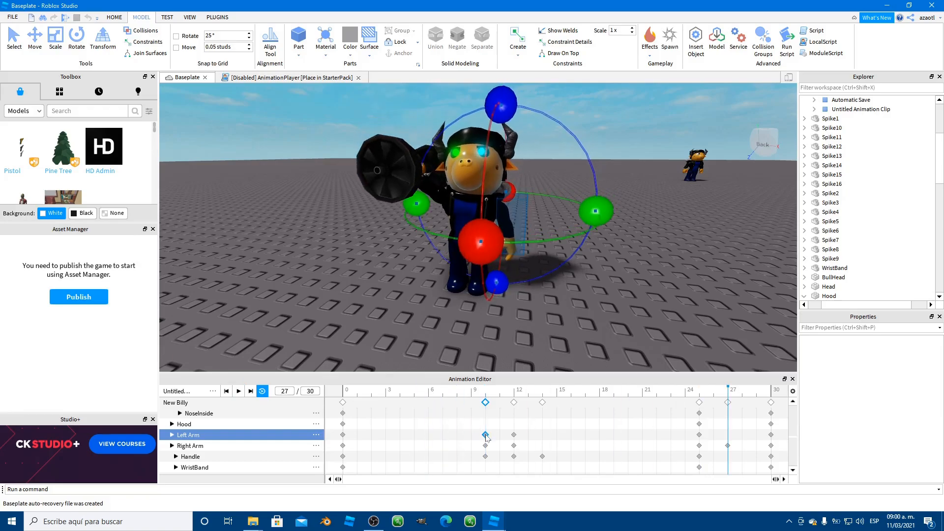
click(513, 397)
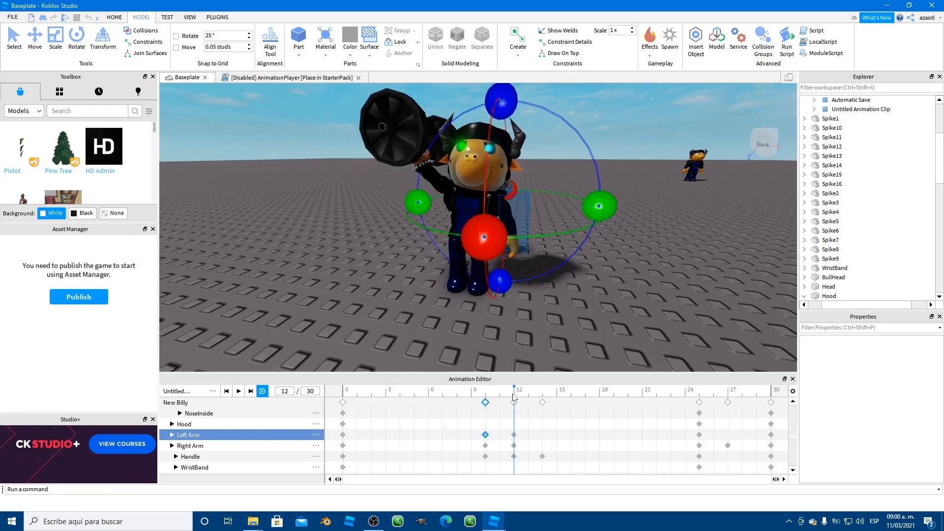
Step: Play the looping animation with no body part selected to check the barbell motion, and pause it
click(429, 393)
key(space)
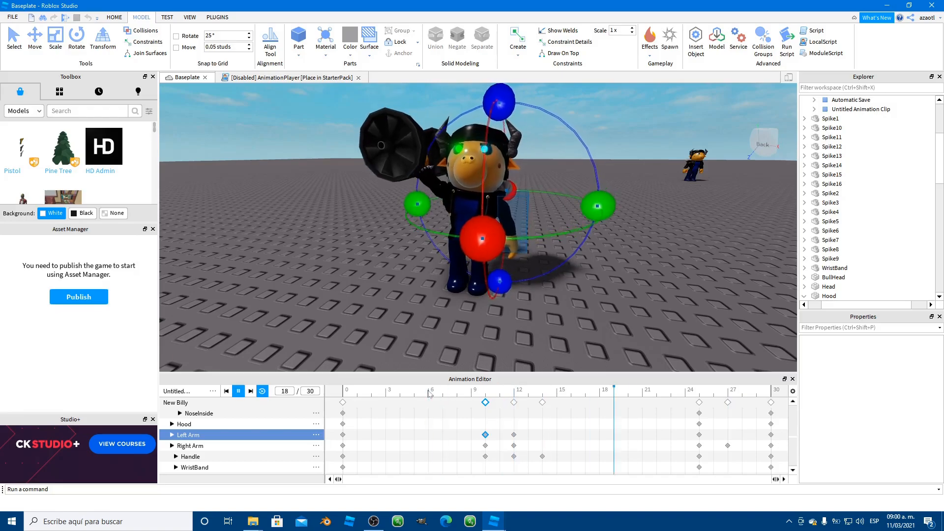
click(385, 294)
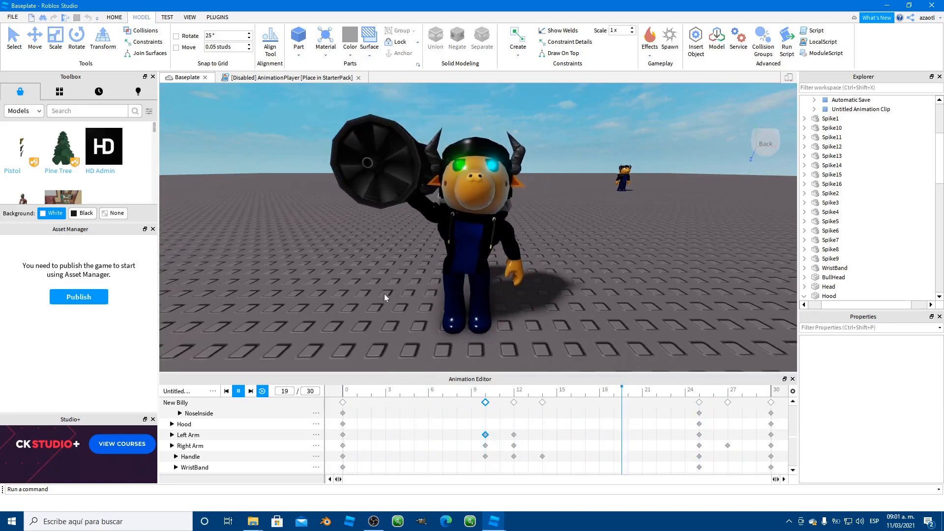
click(238, 391)
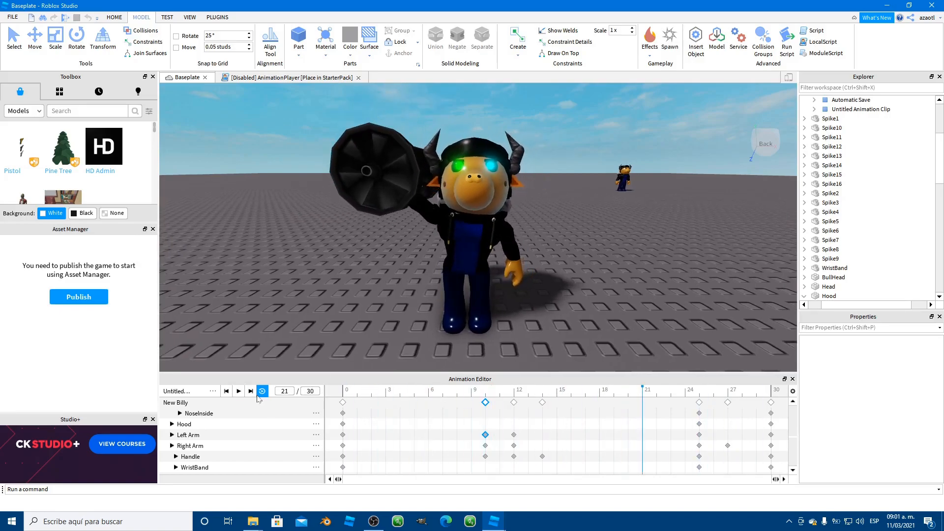
Step: Set the animation's priority to Idle and start exporting the animation clip
click(213, 391)
mouse_move(270, 475)
click(319, 484)
click(210, 390)
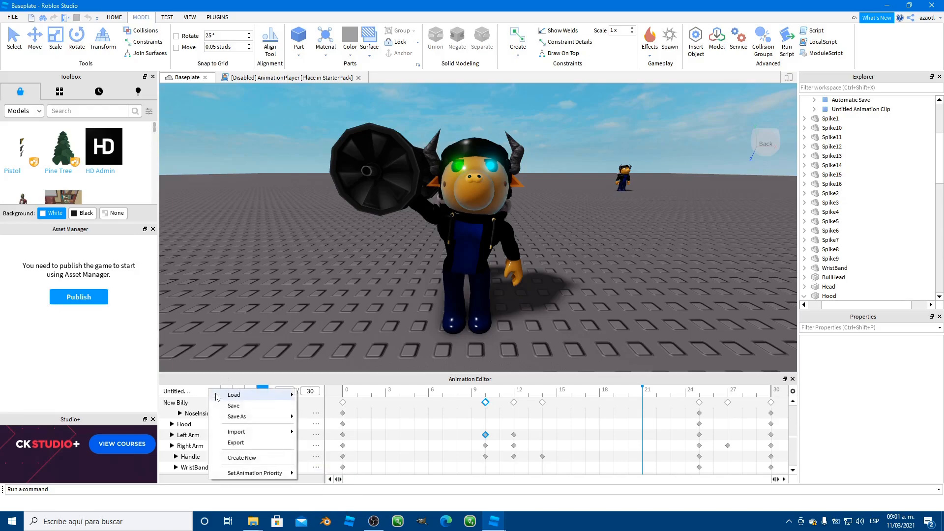
click(256, 448)
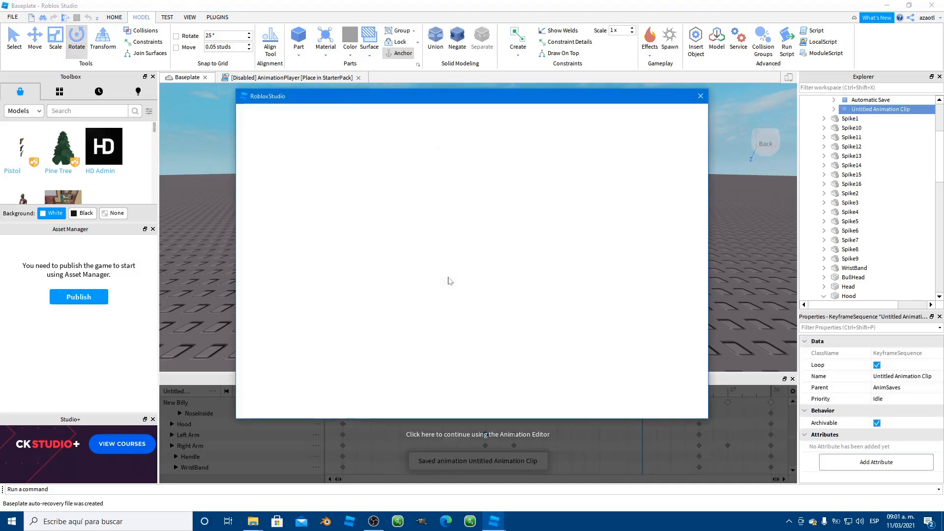
Step: Submit the exported animation to Roblox with the title "Billy IDLE" and the description "ooososos"
triple_click(500, 127)
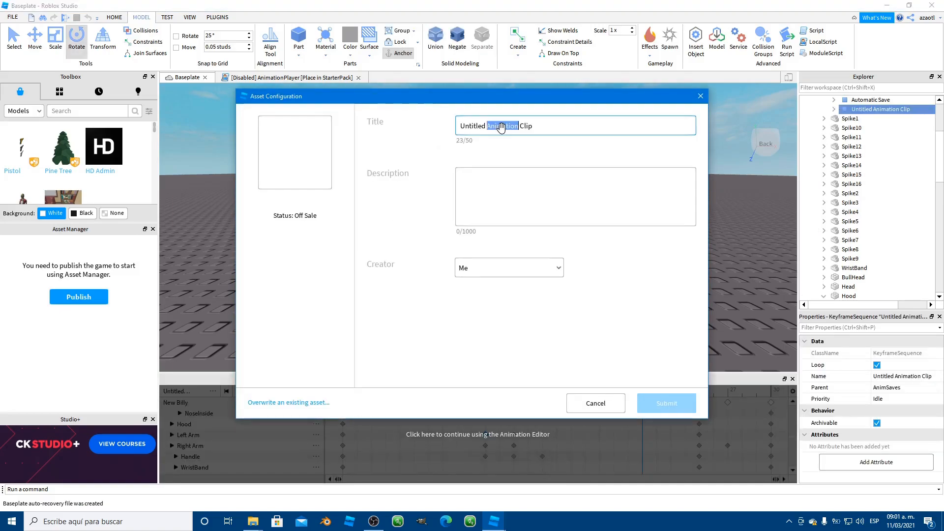
text(Billy IDLE)
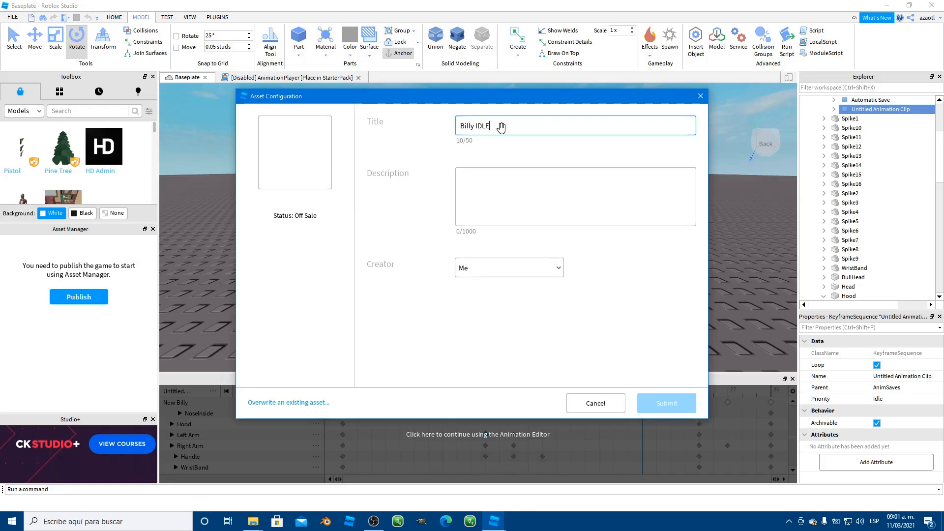
click(557, 192)
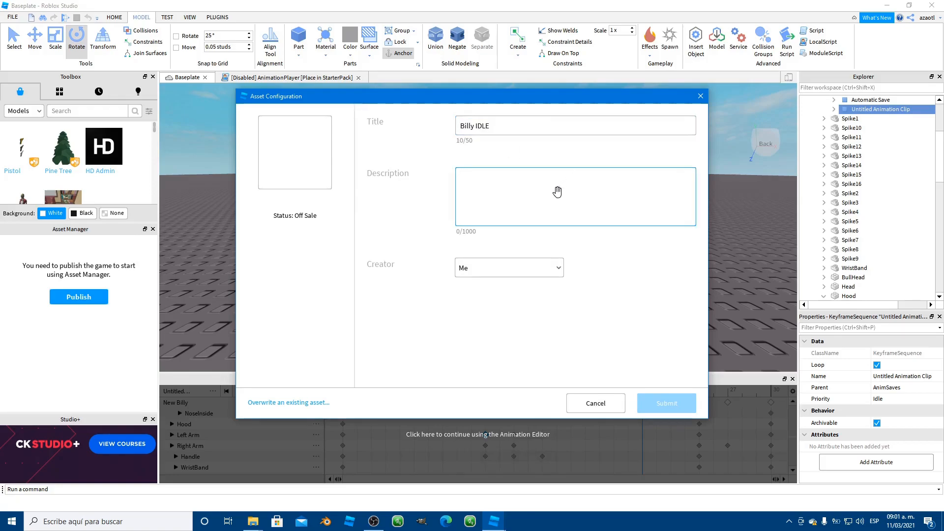
text(ooososos)
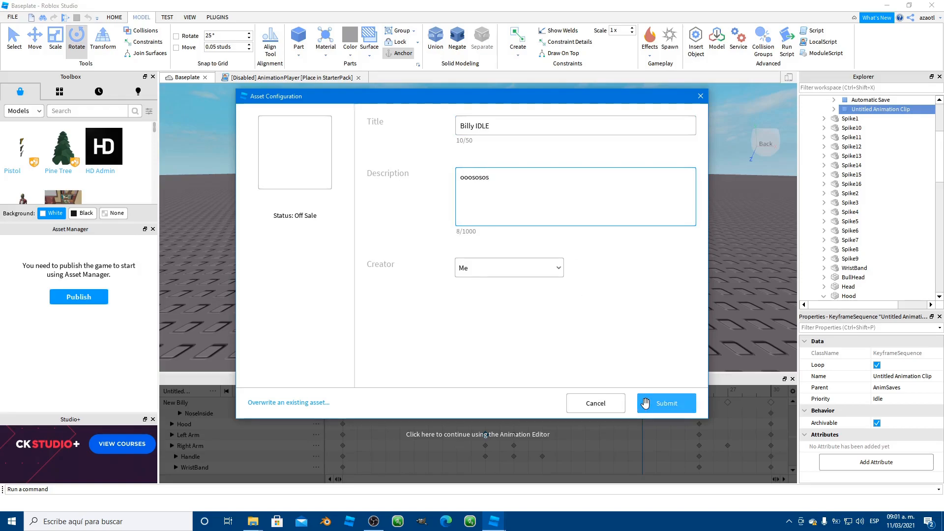
click(645, 402)
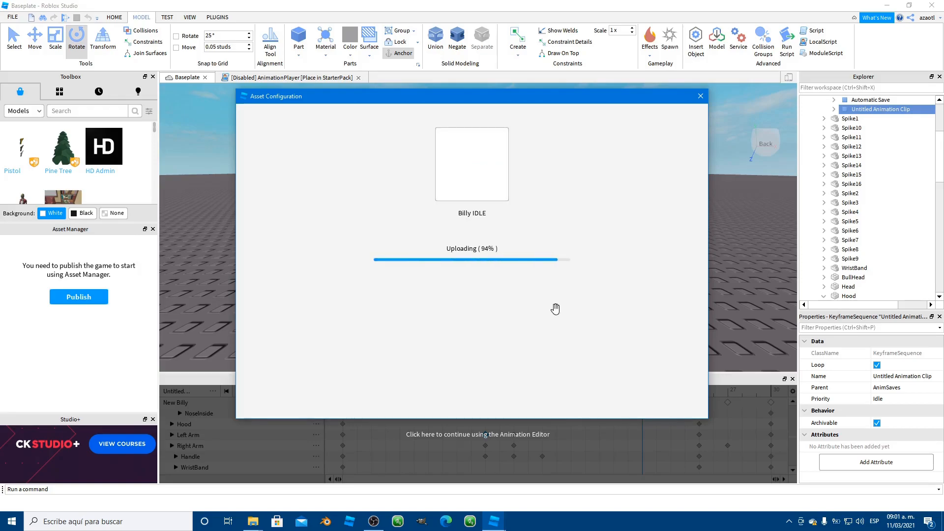
click(473, 401)
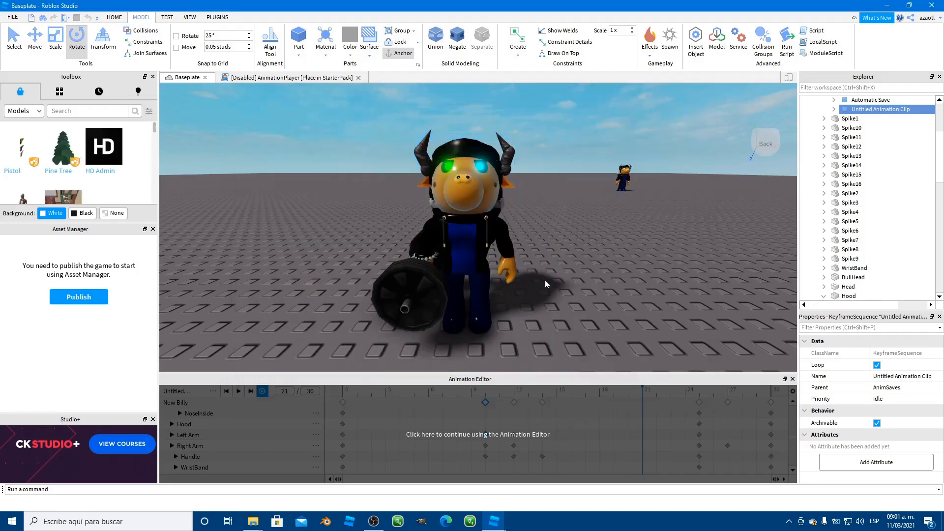
Step: Deselect everything, start a play test of the place and turn the camera towards the New Billy character
scroll(603, 270, down, 5)
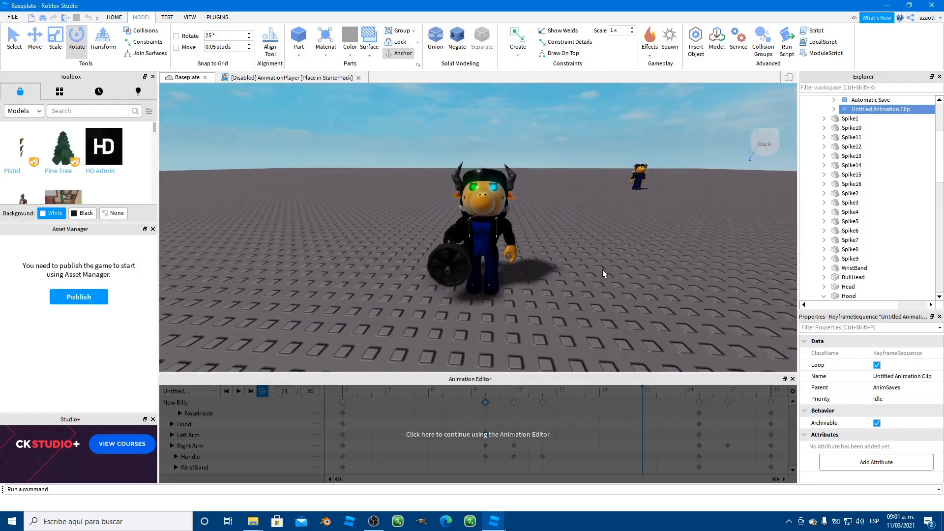
key(d)
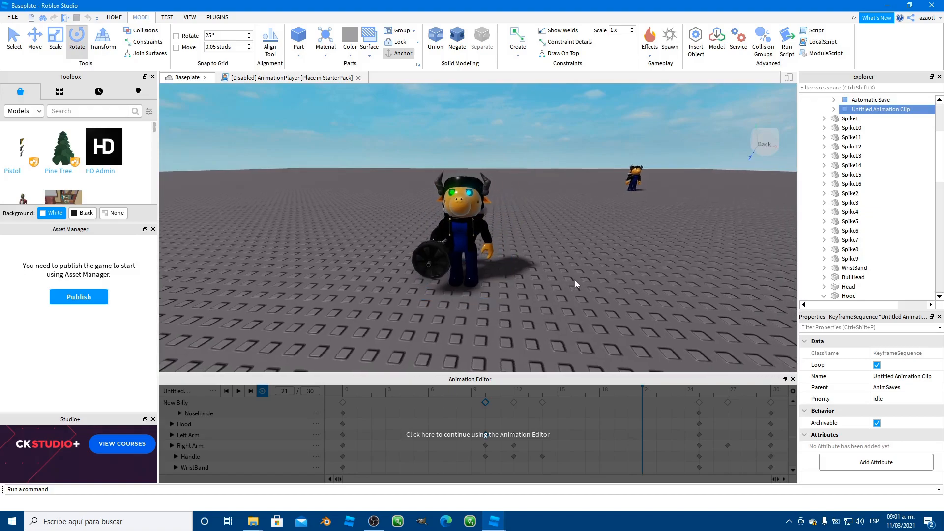
key(d)
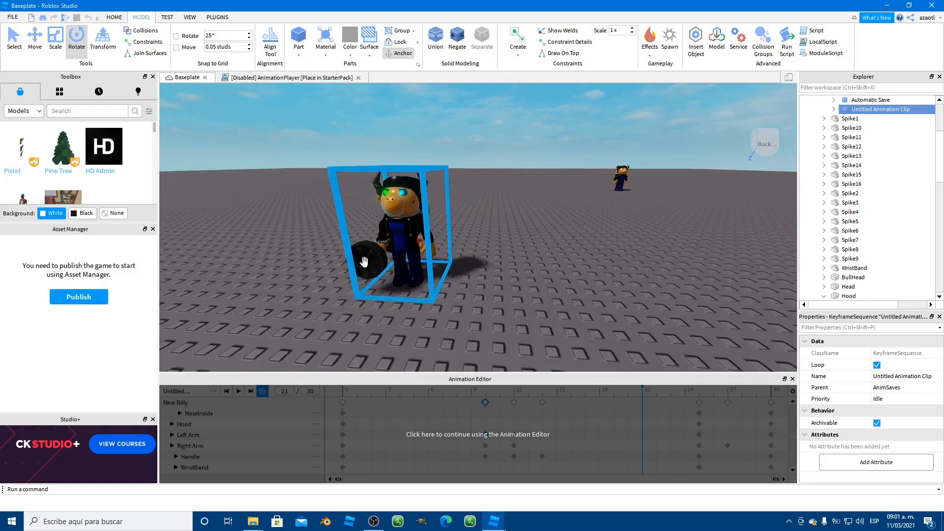
click(580, 274)
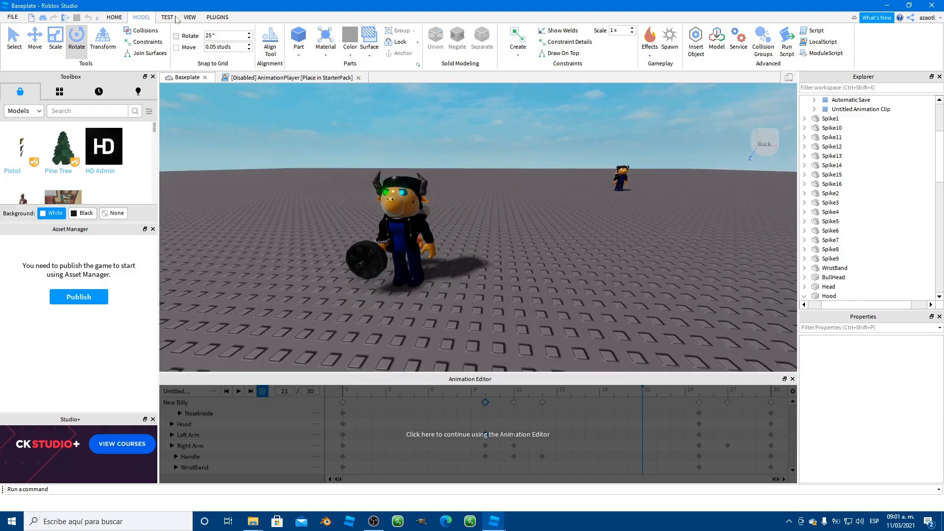
click(114, 17)
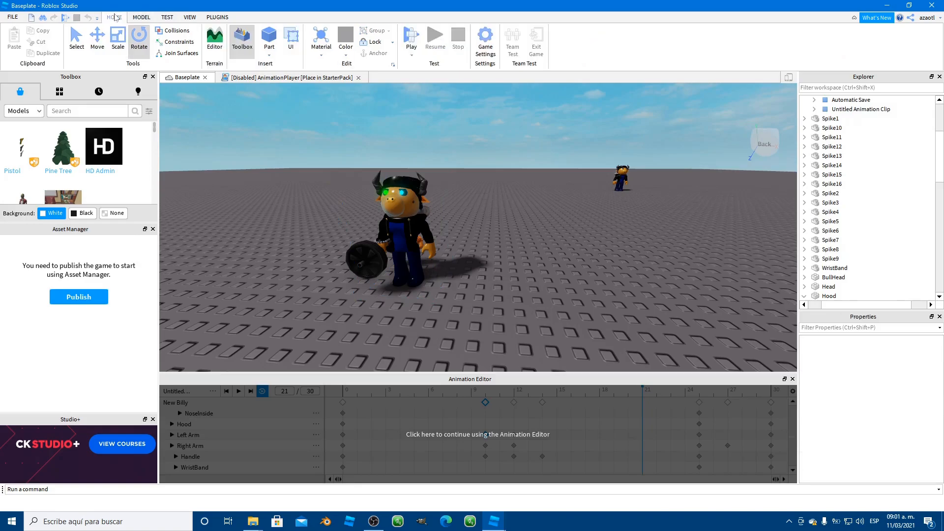
click(411, 37)
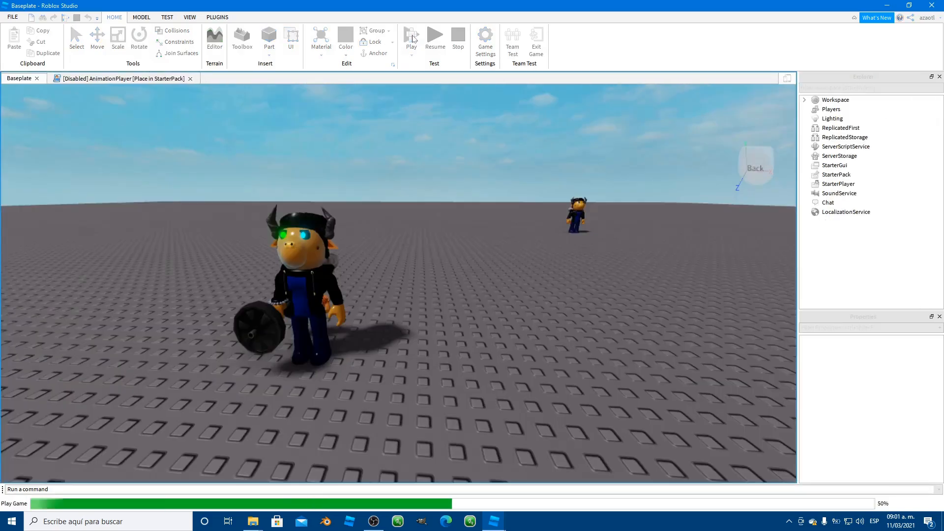
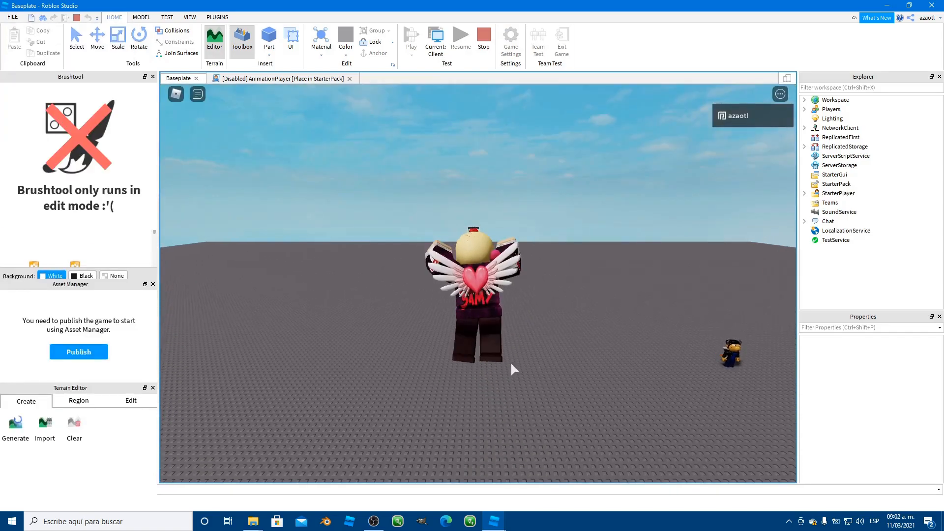
right_drag(450, 348, 449, 347)
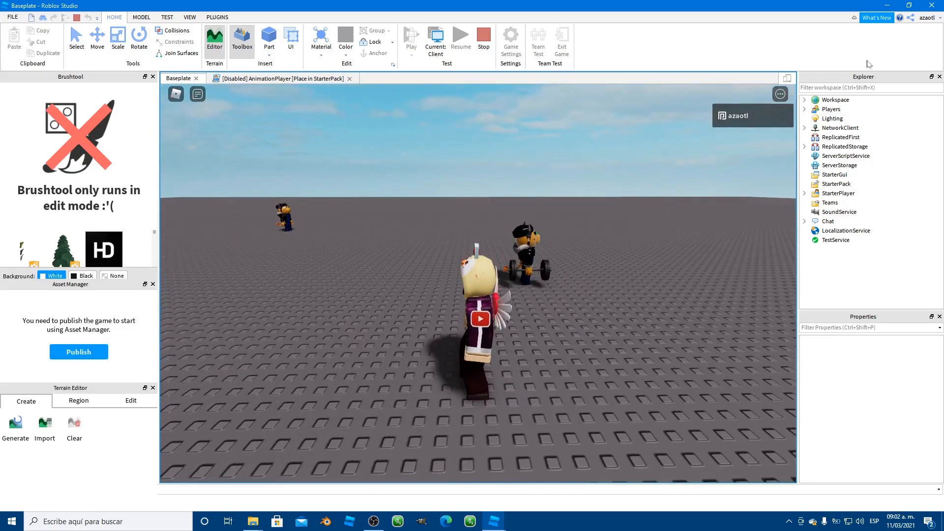
Step: Copy the Animate script from the player's character in the running game's Workspace and stop the play test
click(805, 100)
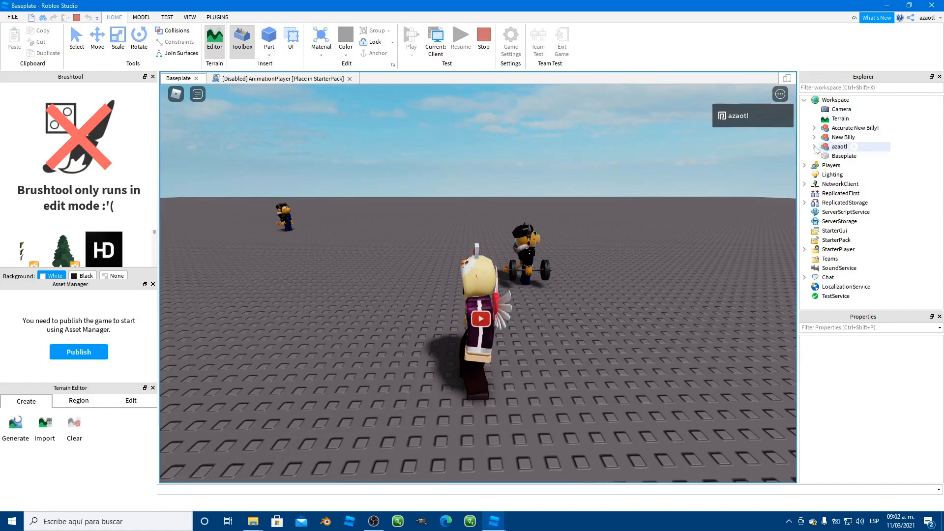
click(814, 147)
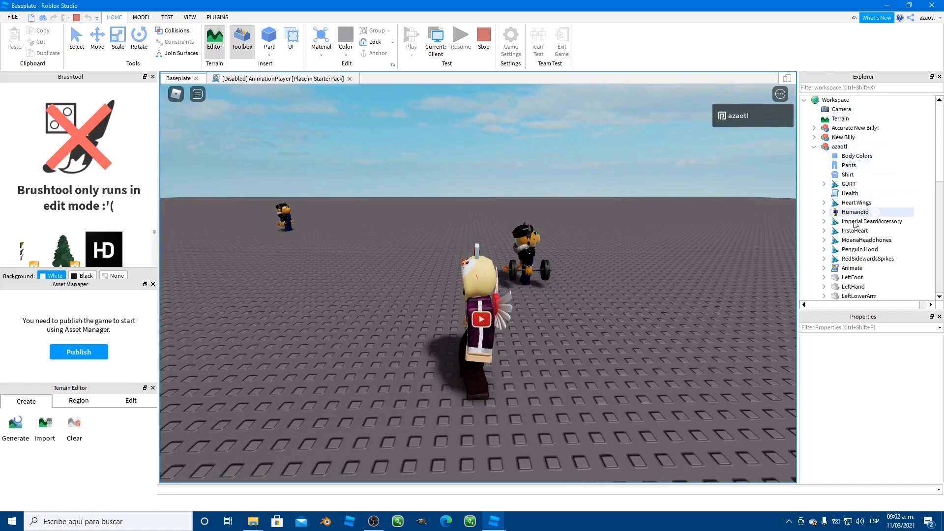
click(851, 268)
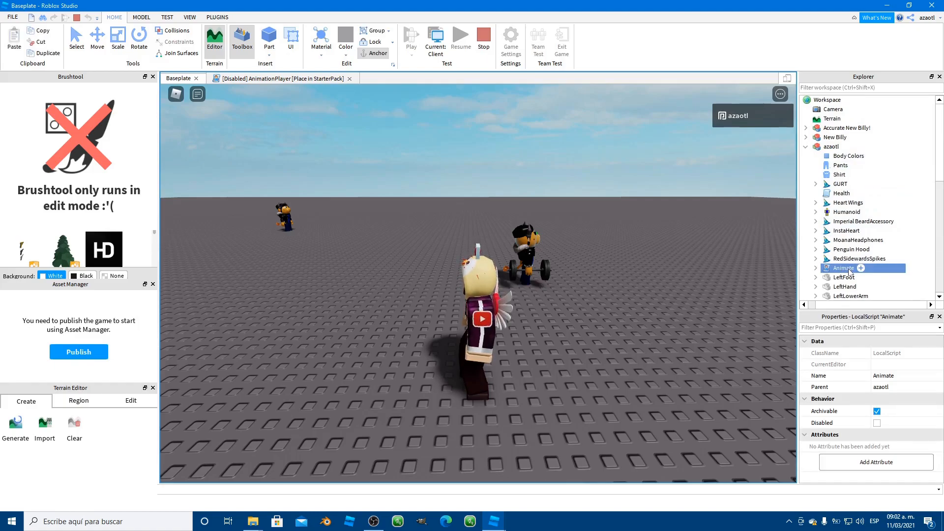
right_click(849, 271)
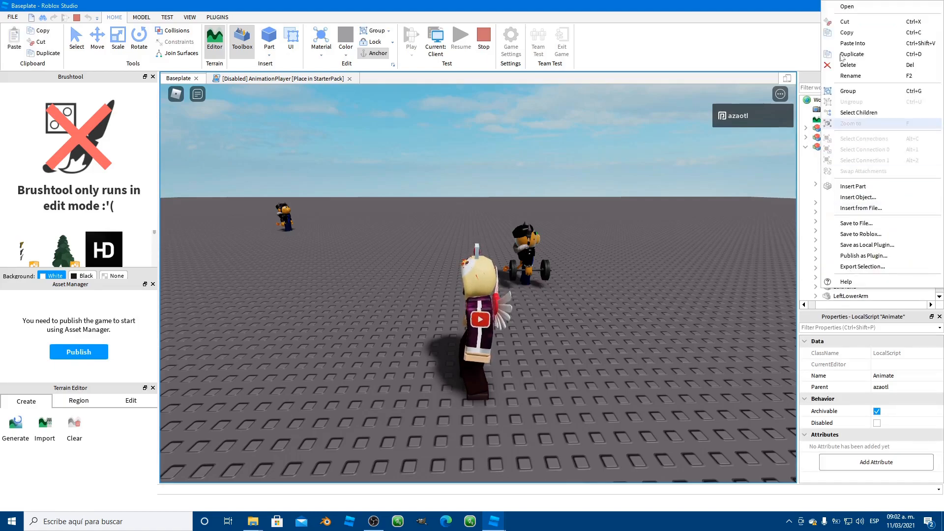
click(842, 34)
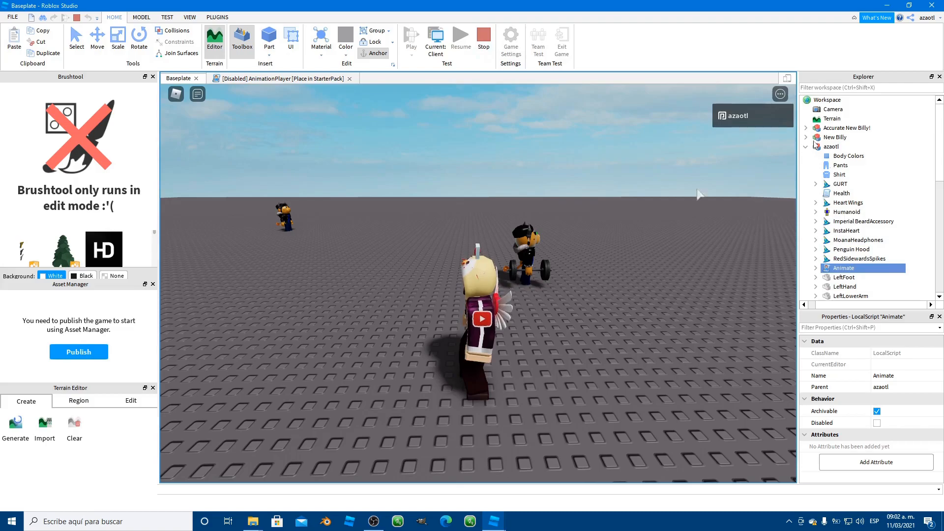
click(482, 38)
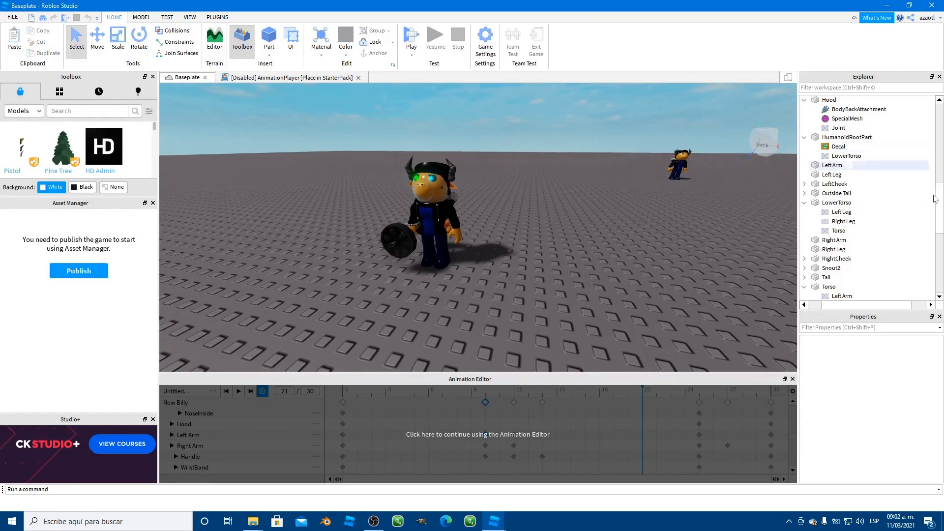
Step: Widen the Explorer and paste the Animate script into StarterCharacterScripts under StarterPlayer
drag(939, 202, 939, 265)
drag(867, 308, 817, 309)
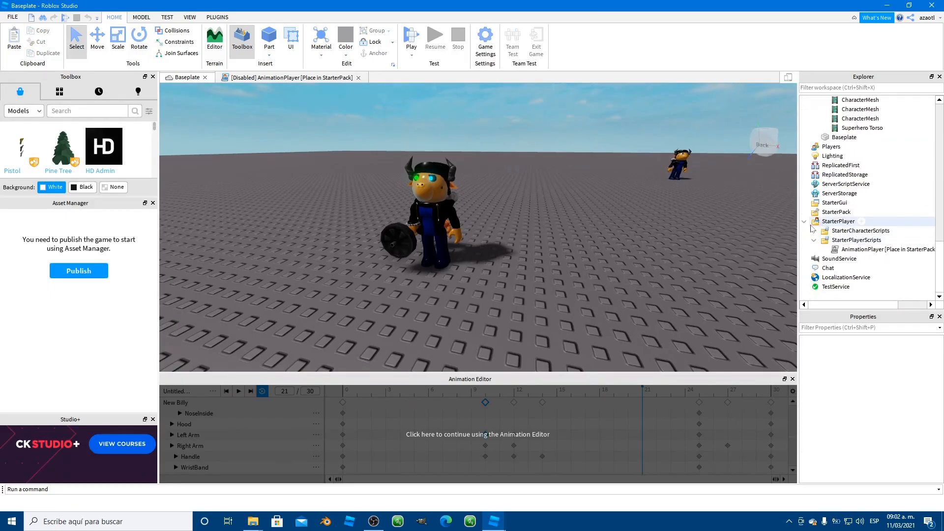
drag(761, 240, 741, 240)
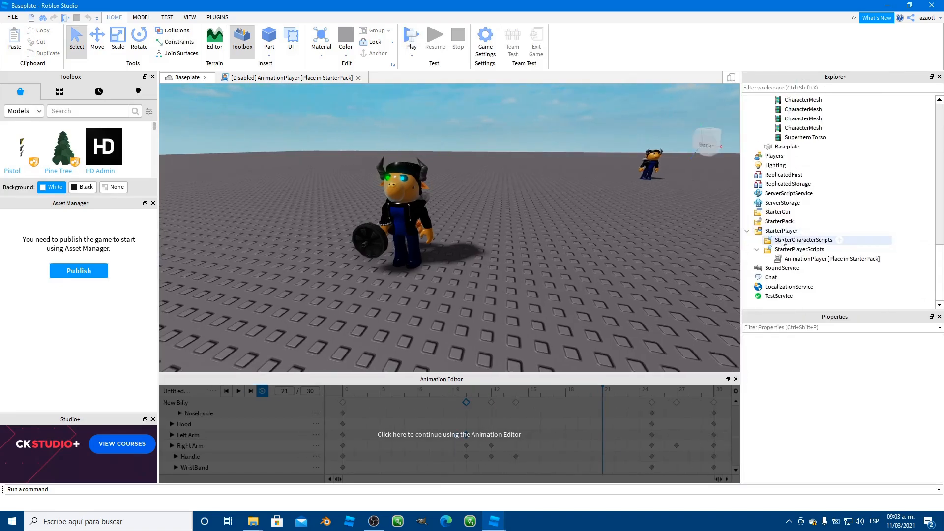
click(782, 241)
right_click(782, 241)
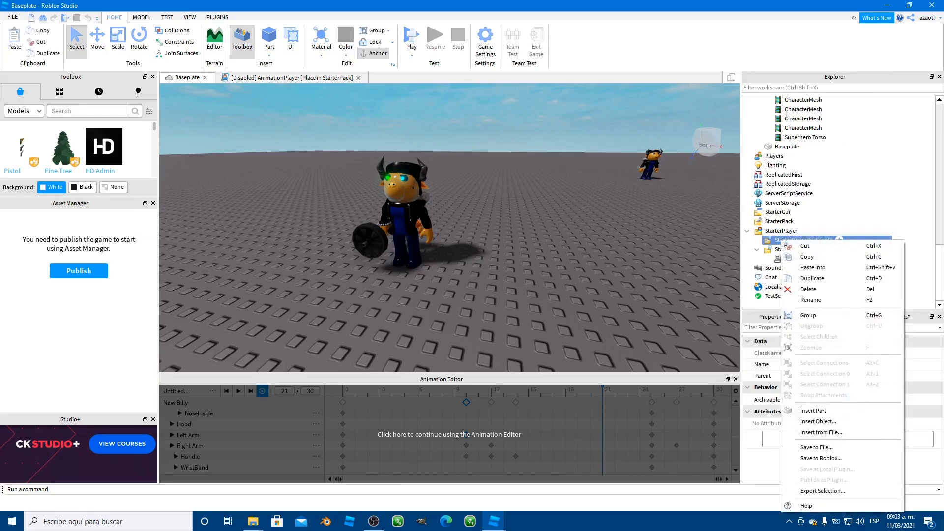
click(808, 270)
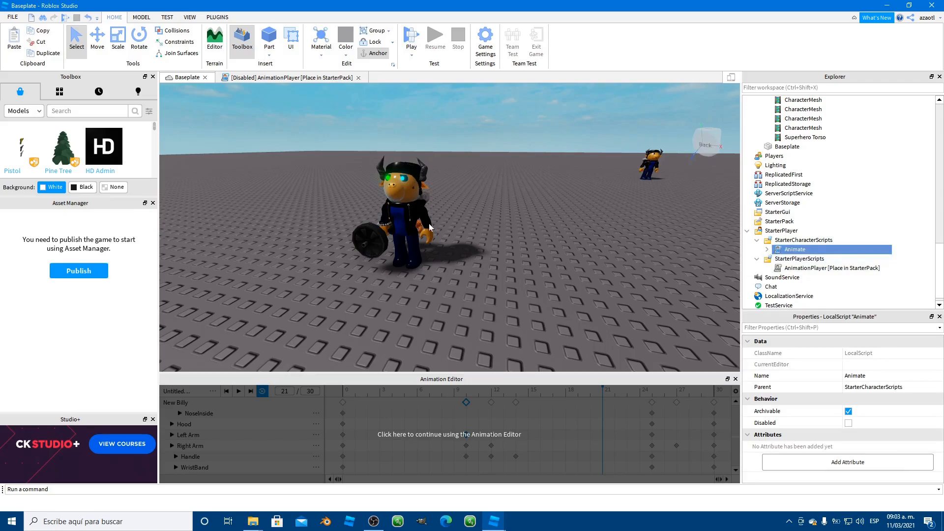
Step: Copy the New Billy model from the Workspace and paste it into StarterPlayer
click(446, 227)
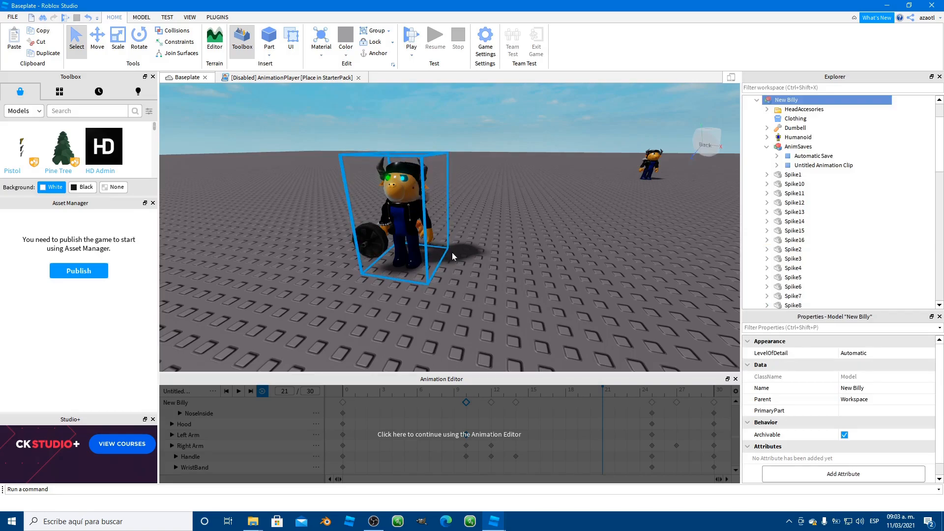
drag(941, 148, 943, 187)
scroll(777, 233, down, 10)
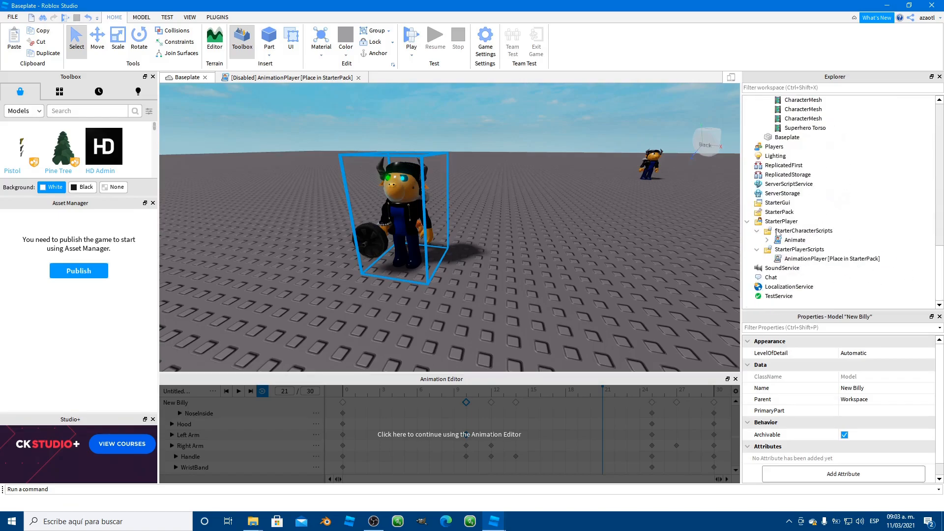
click(781, 221)
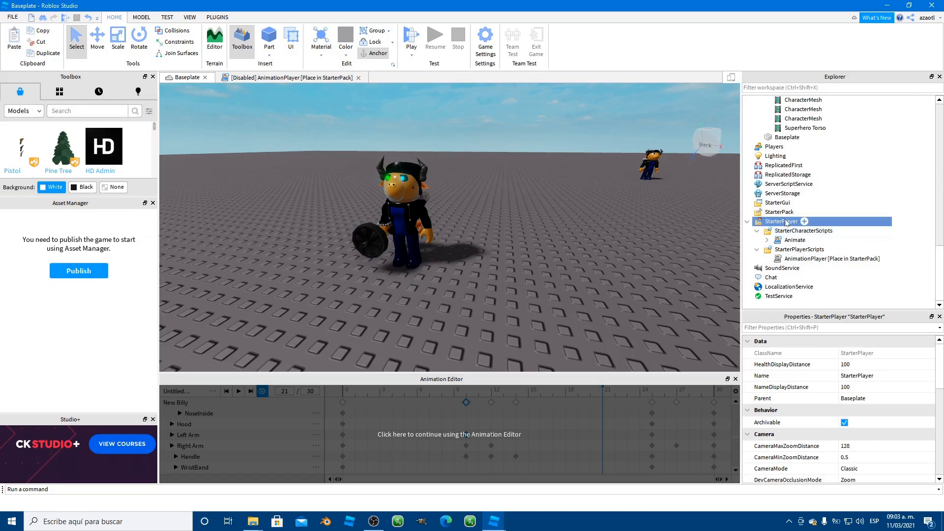
right_click(785, 223)
click(807, 248)
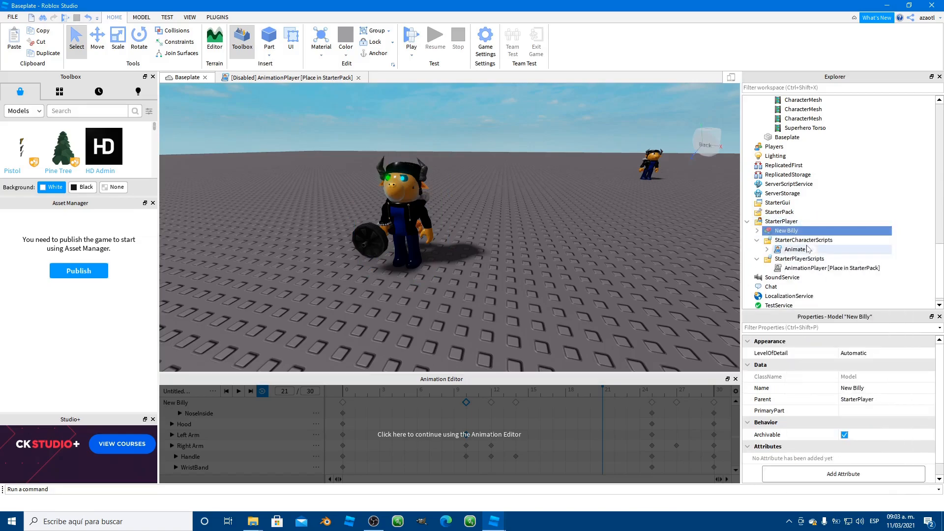
Step: Rename the New Billy model under StarterPlayer to StarterCharacter
right_click(786, 222)
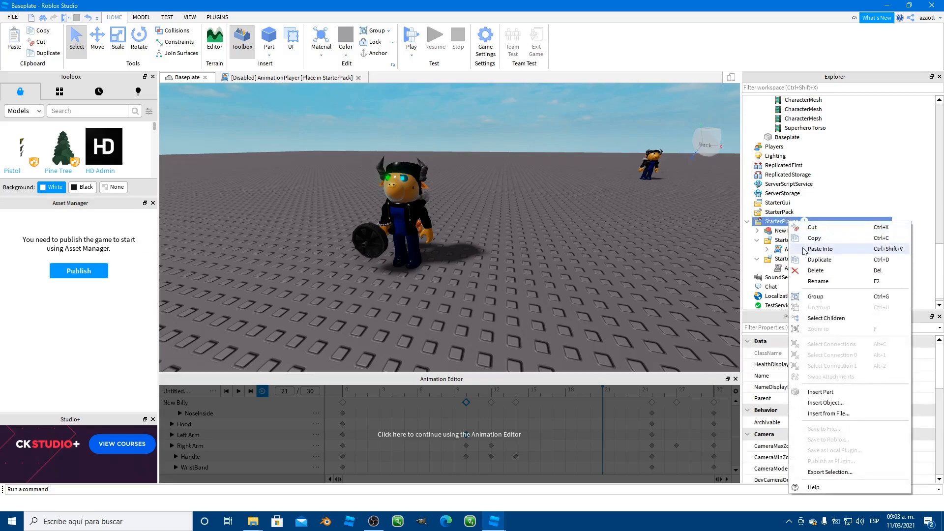
click(770, 235)
click(778, 234)
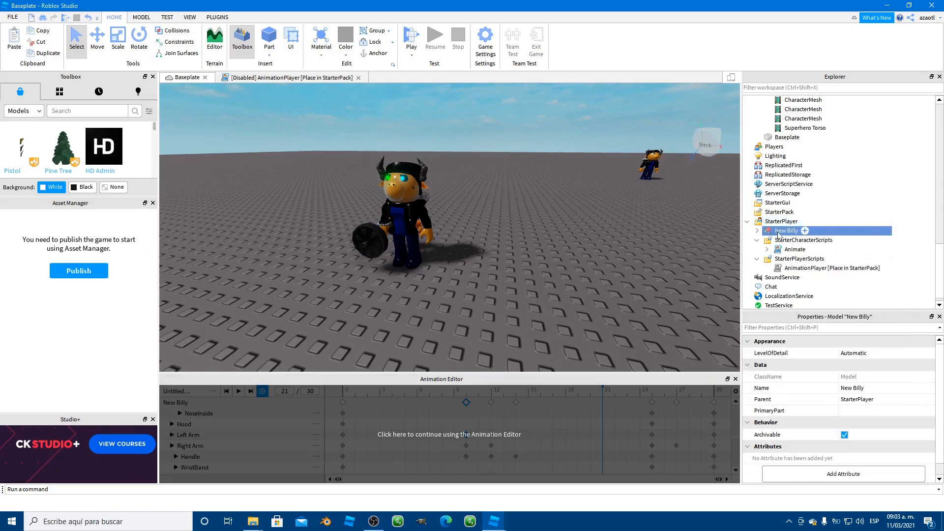
click(778, 234)
text(StarterCharacter)
key(Return)
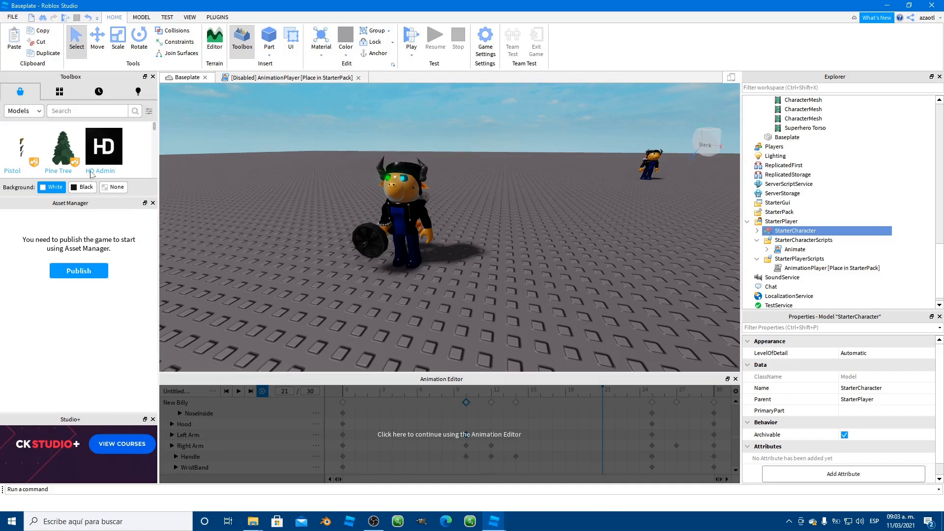
Step: Look through the Toolbox inventory's asset categories for the exported animations
click(38, 115)
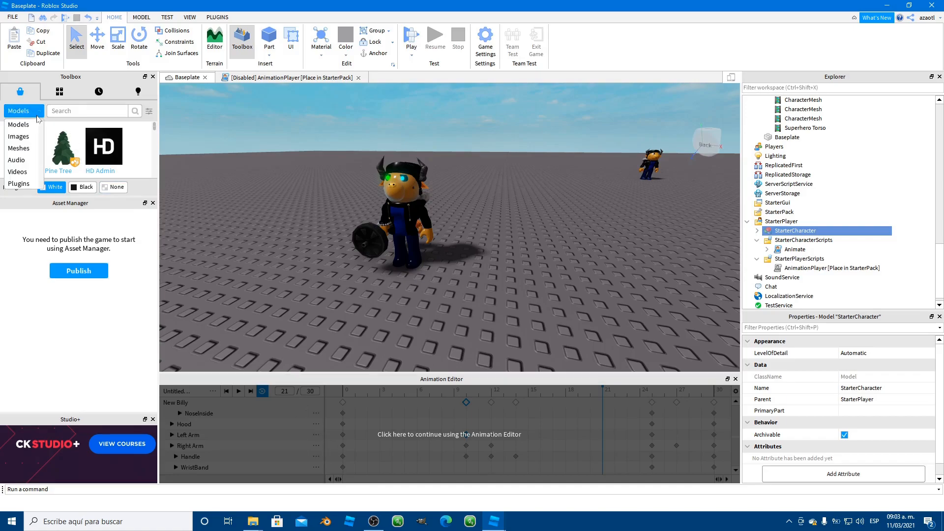
click(55, 93)
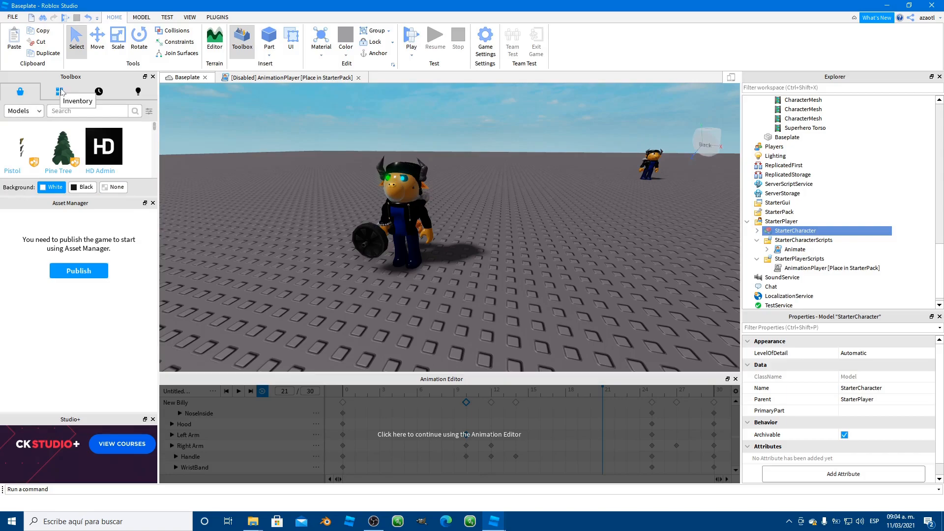
click(60, 92)
click(25, 113)
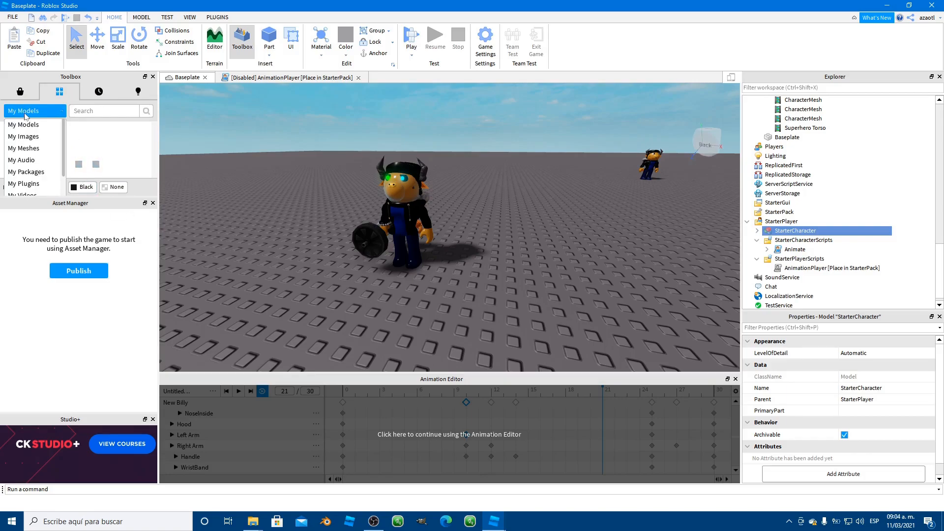
scroll(37, 173, down, 2)
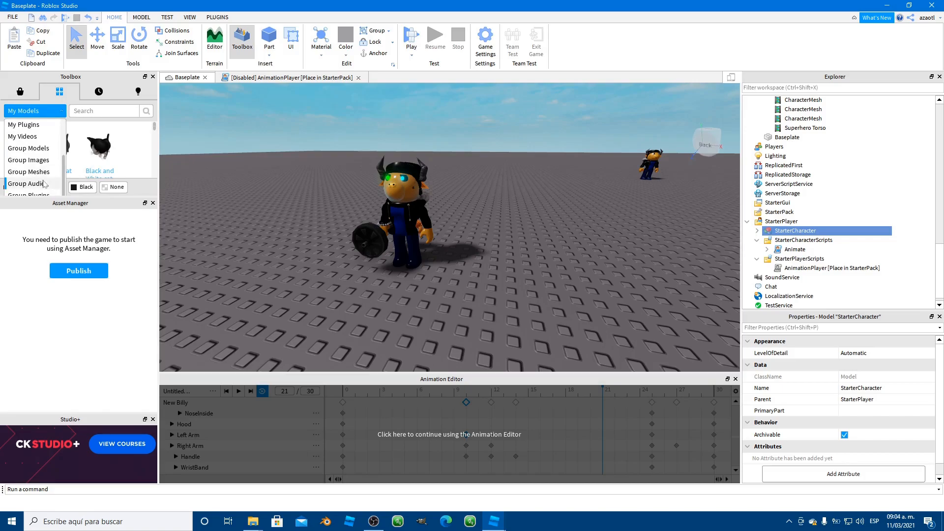
scroll(57, 167, up, 2)
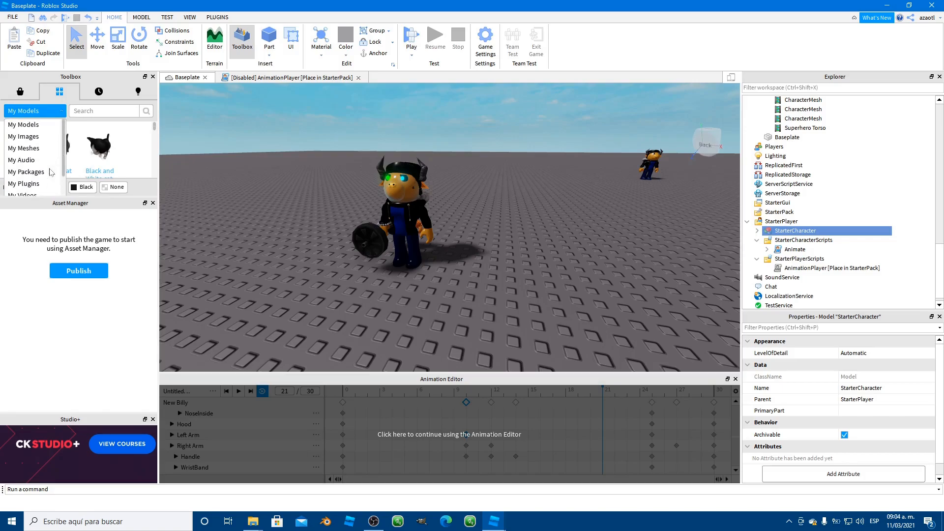
click(255, 250)
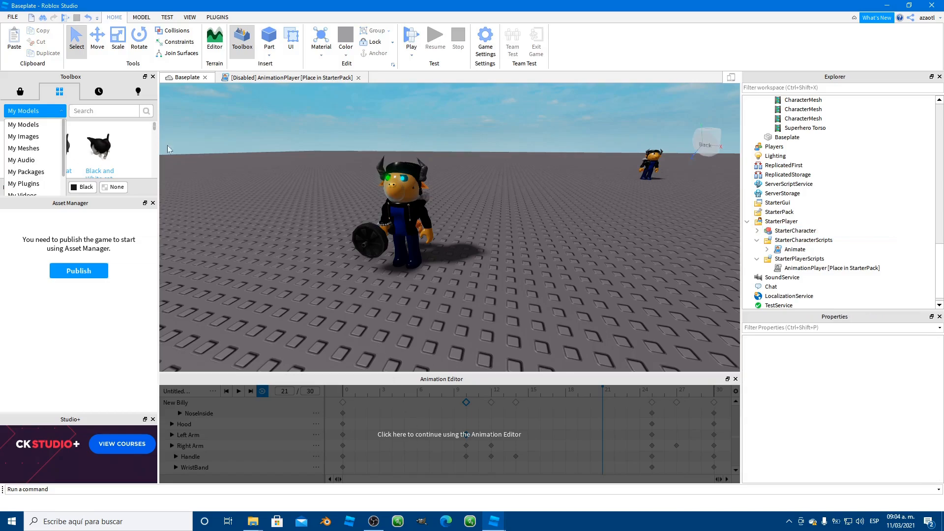
click(97, 114)
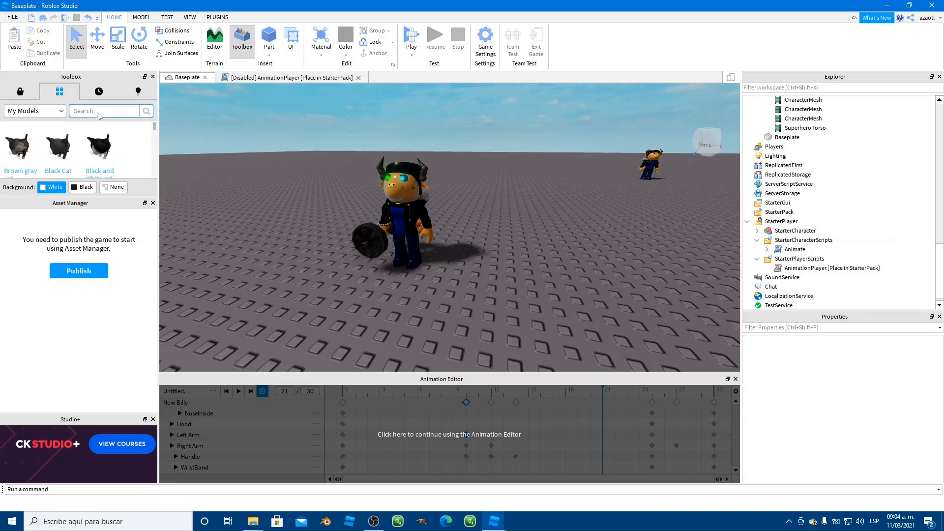
Step: Export the New Billy idle animation to Roblox, overwriting the existing Billy IDLE asset, and copy its asset ID
click(388, 438)
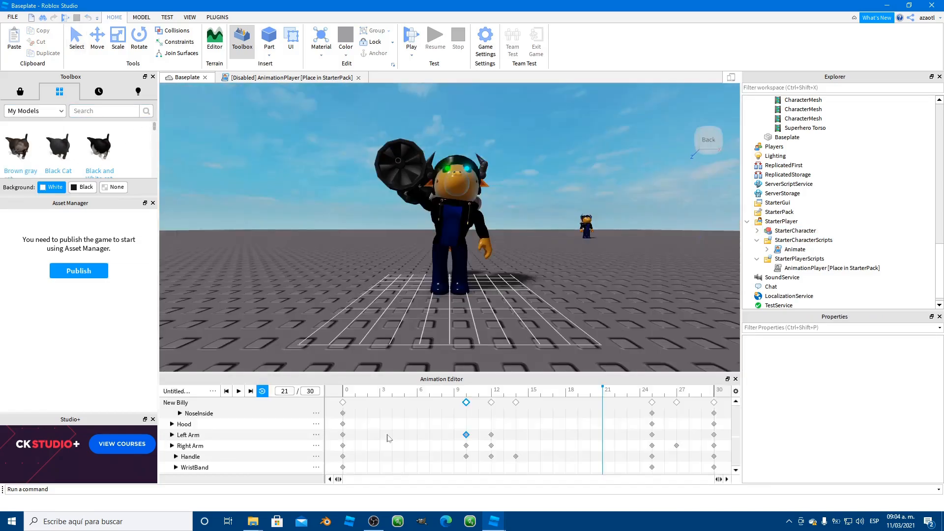
click(214, 392)
click(251, 450)
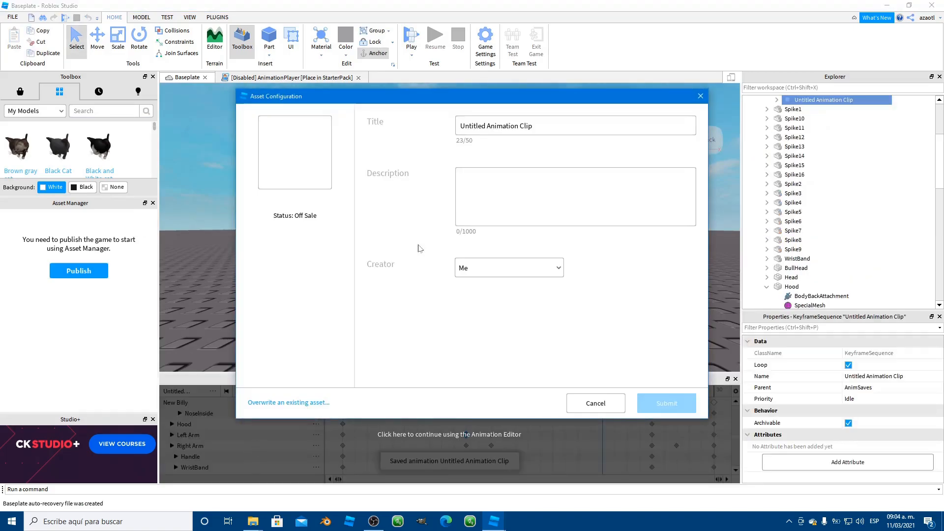
click(313, 402)
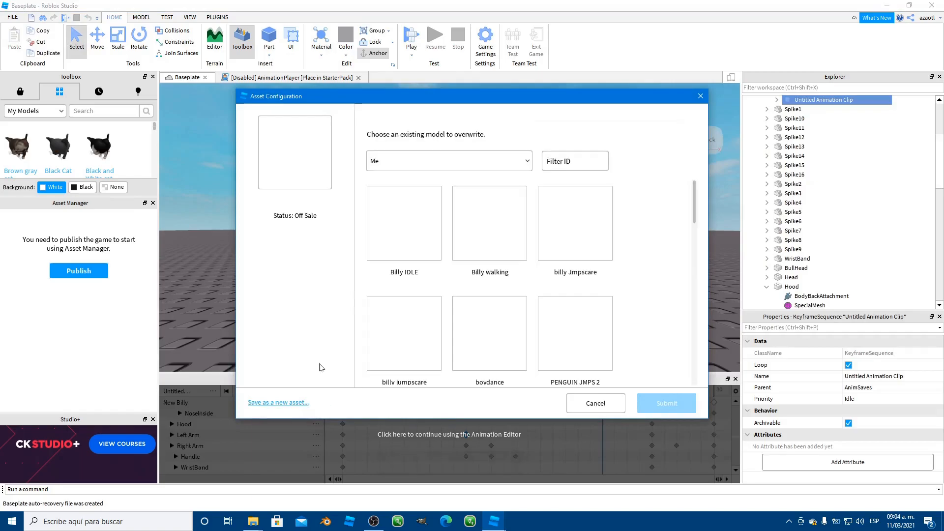
click(411, 235)
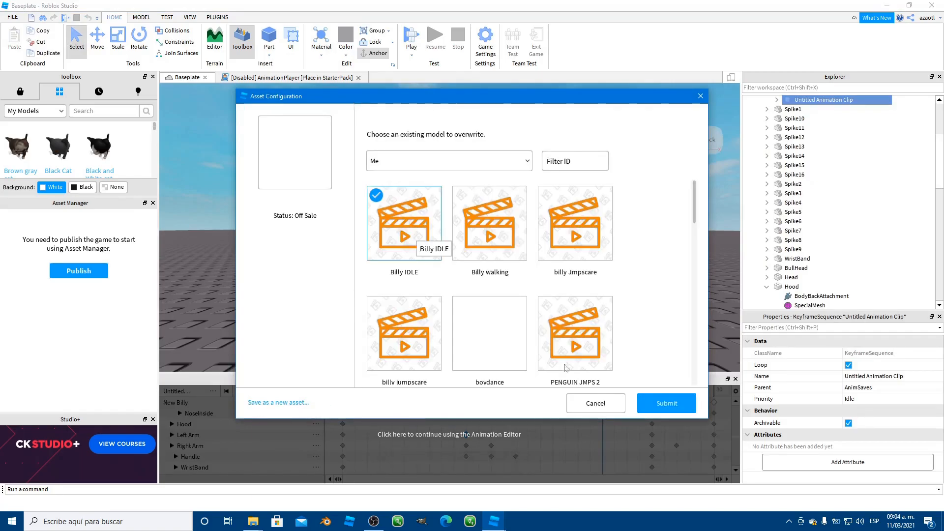
click(650, 404)
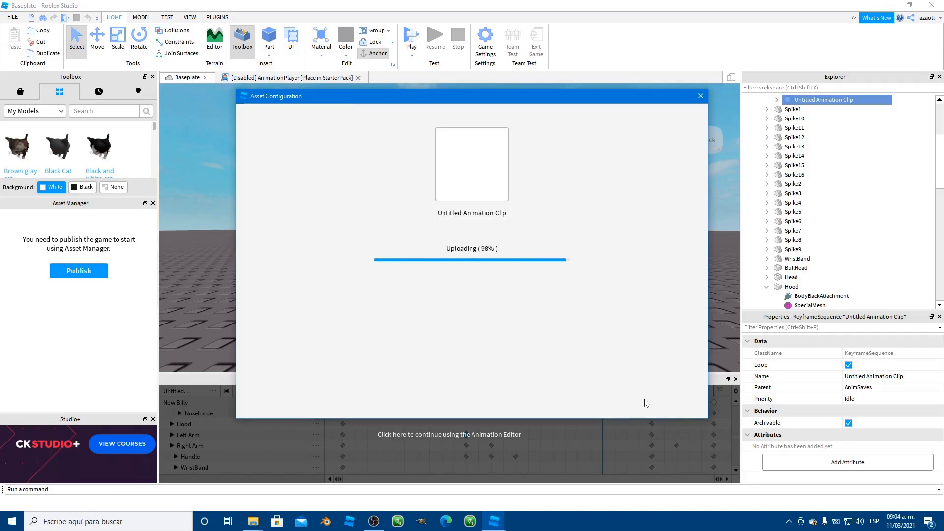
click(494, 229)
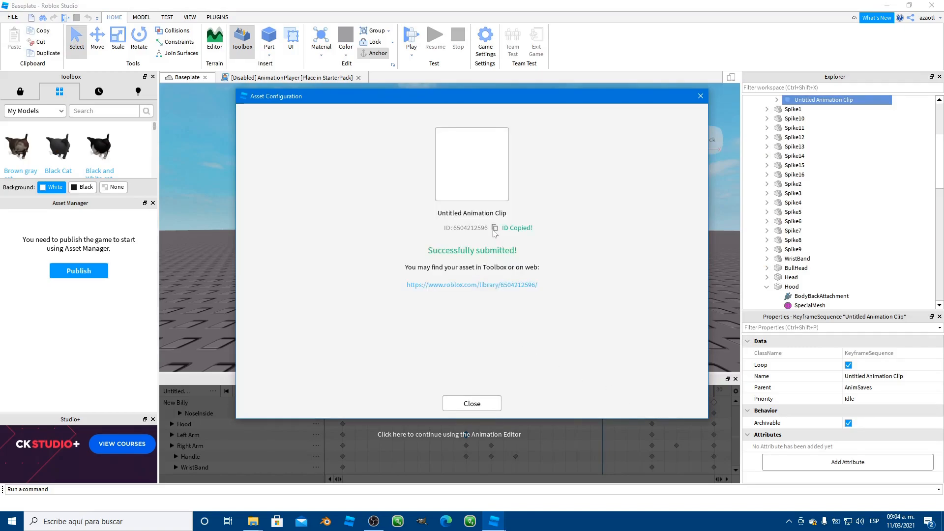
click(470, 402)
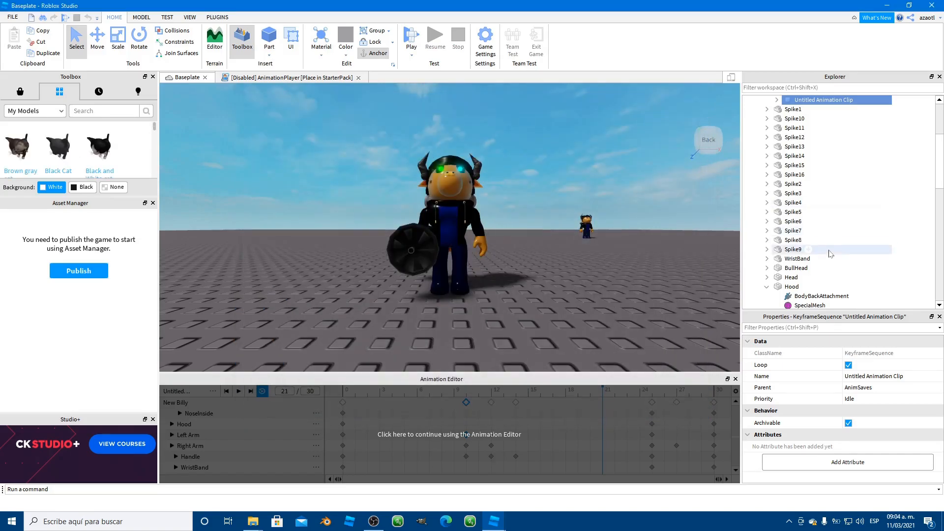
drag(939, 148, 942, 288)
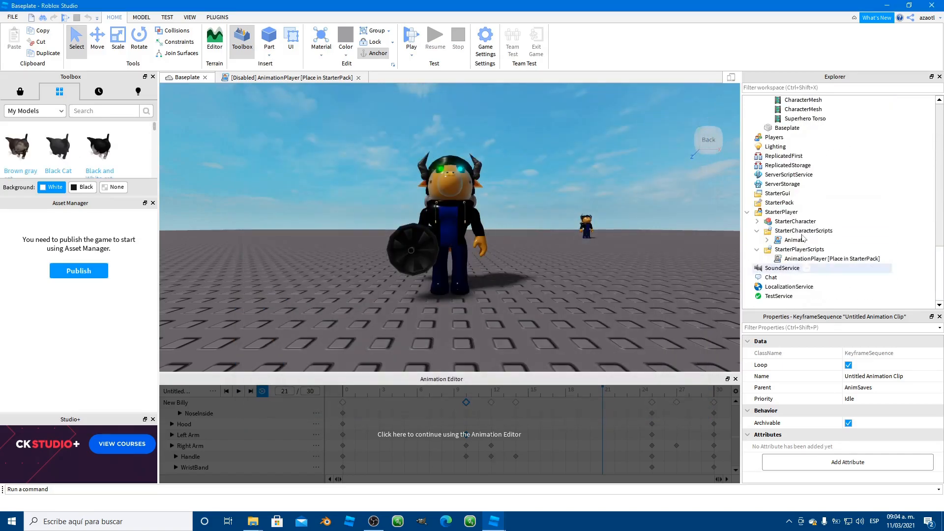
click(766, 240)
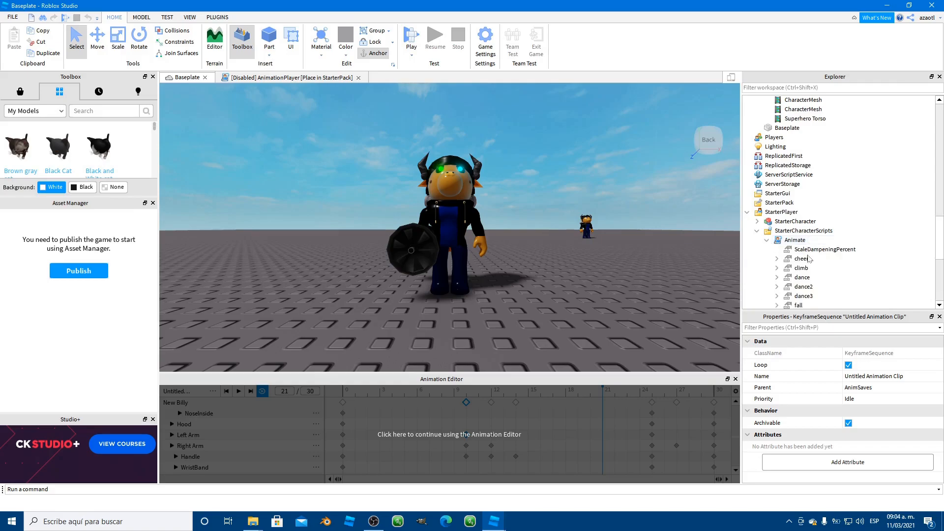
scroll(809, 260, down, 4)
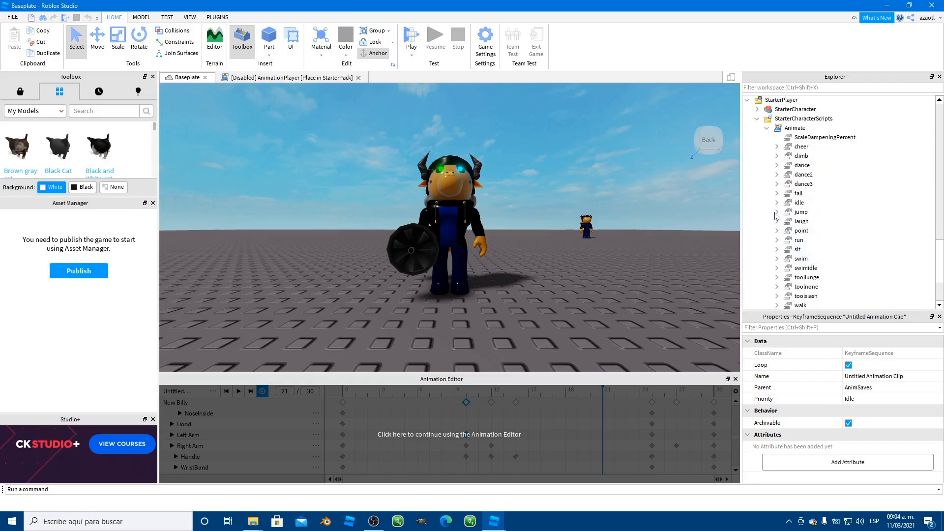
click(776, 203)
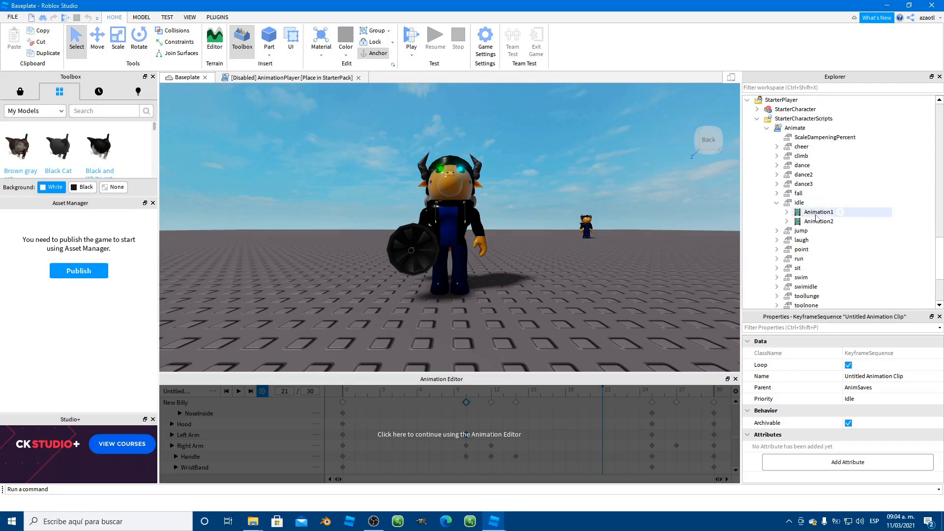
click(818, 212)
click(882, 353)
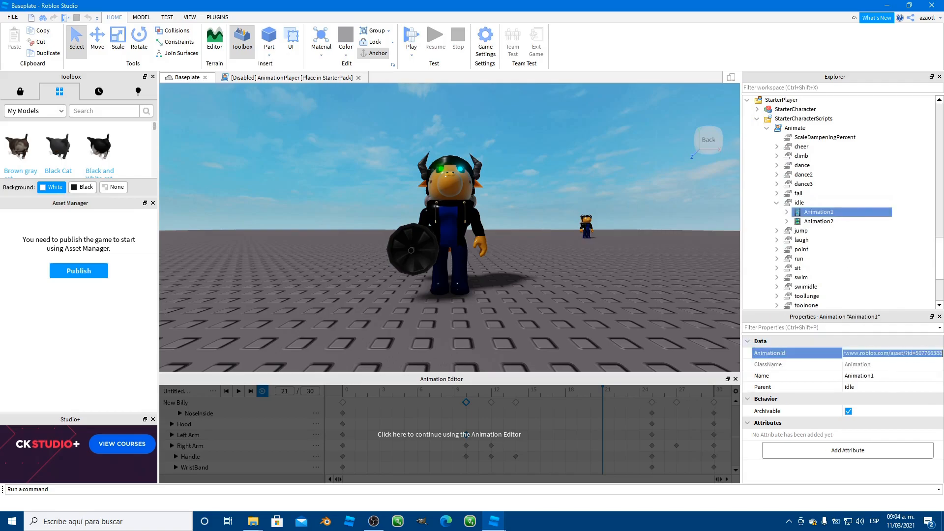
key(ctrl+v)
click(817, 221)
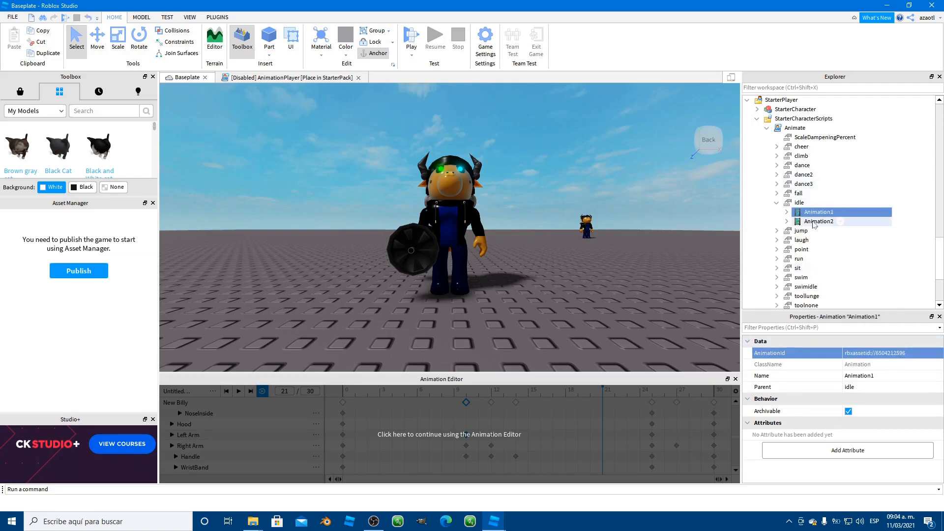
click(881, 353)
key(ctrl+v)
key(Return)
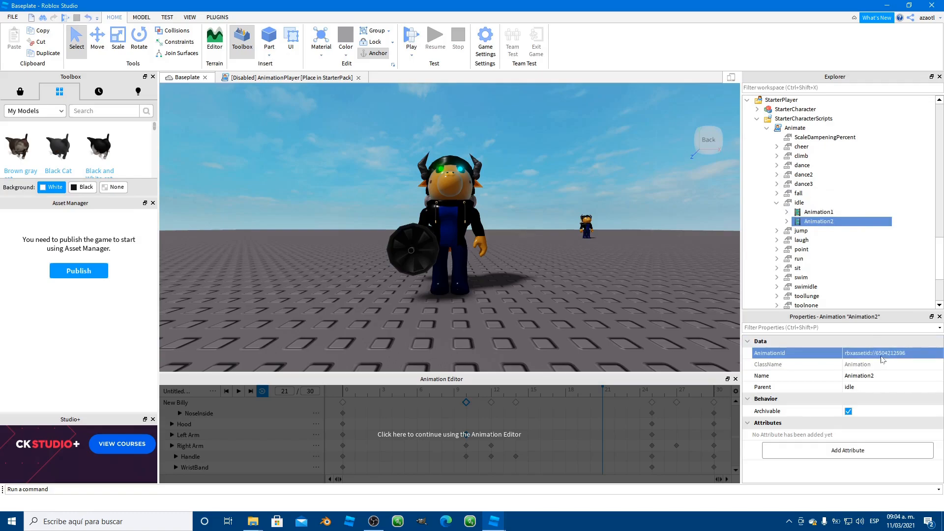
click(825, 213)
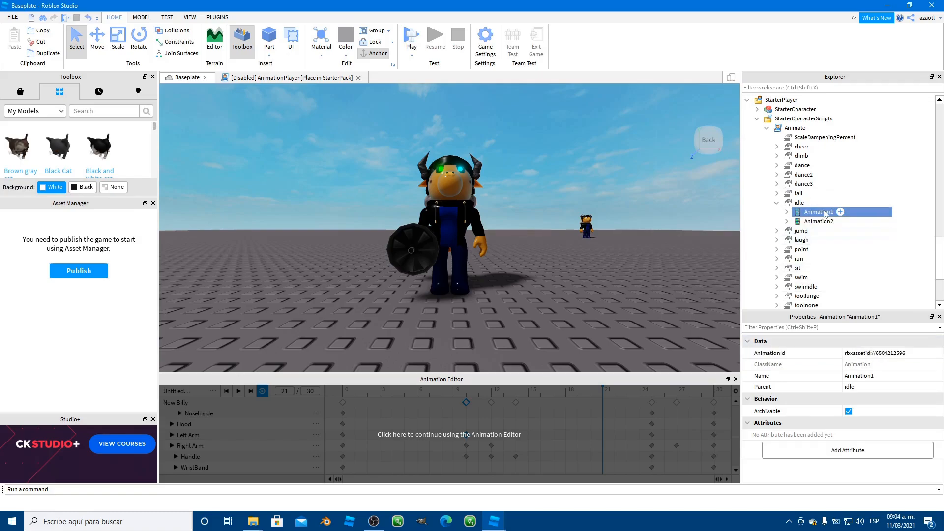
Step: Import the Billy walking animation from Roblox into the Animation Editor and ignore the warning about keys not aligned to frames
click(413, 423)
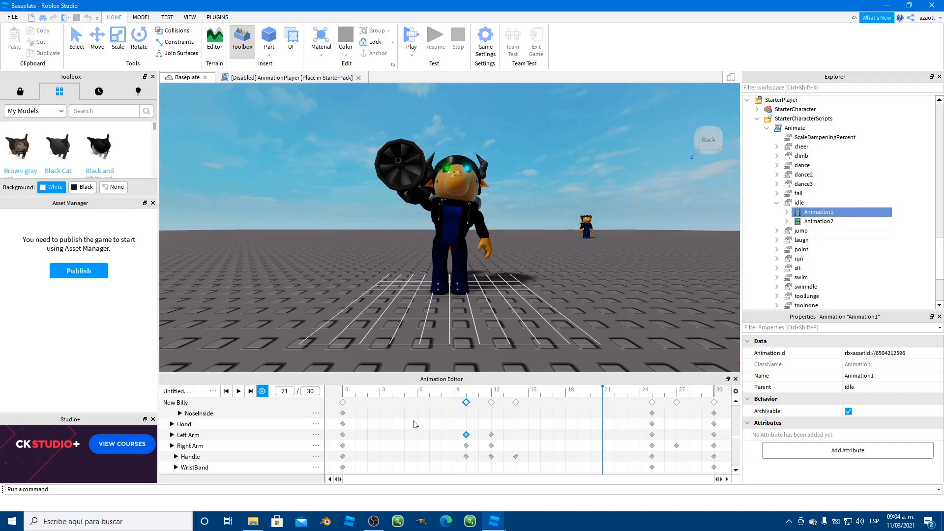
click(212, 393)
mouse_move(255, 435)
click(318, 437)
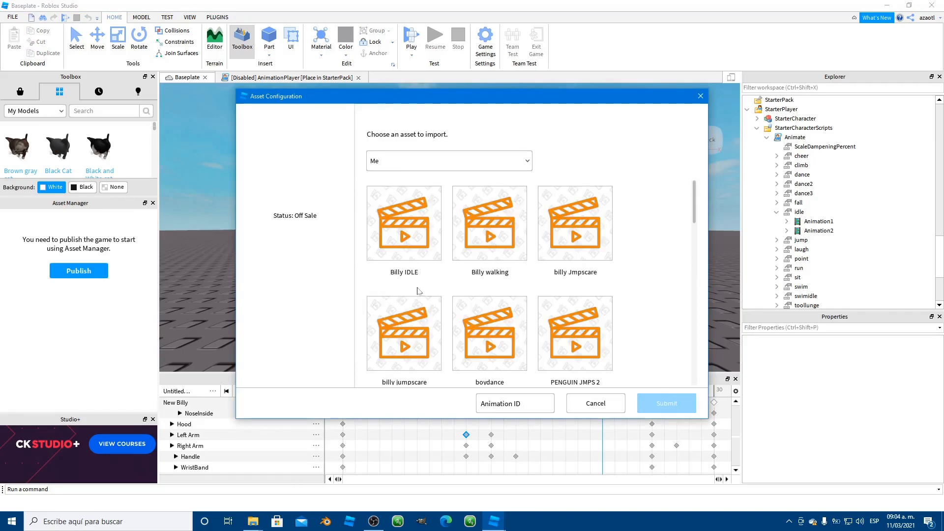
click(480, 238)
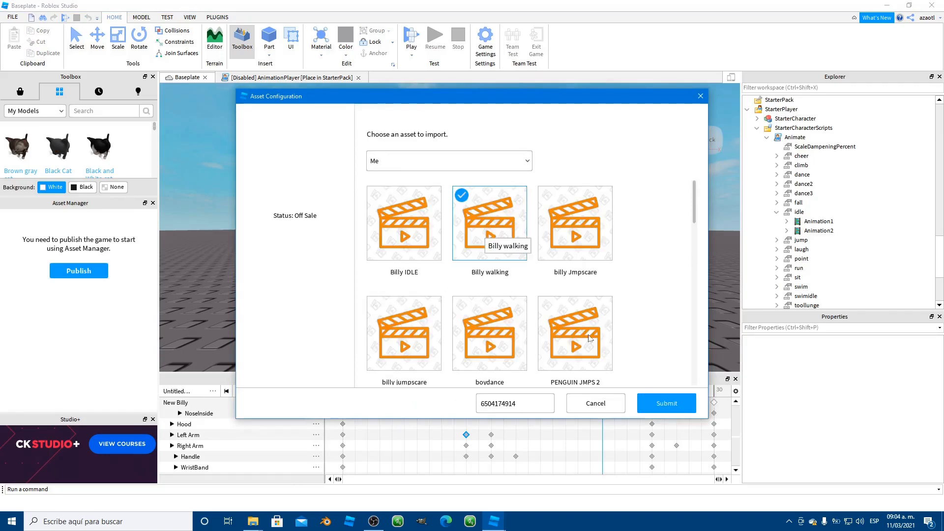
click(662, 405)
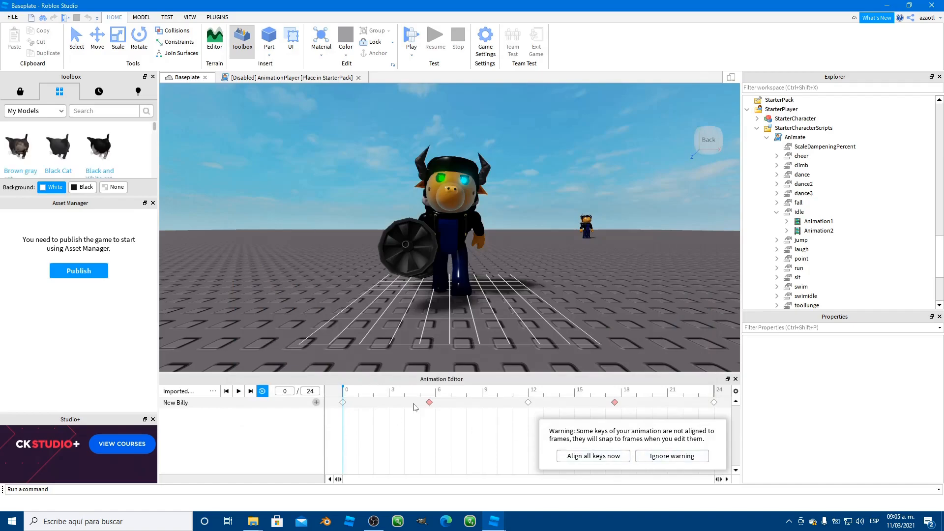
click(659, 455)
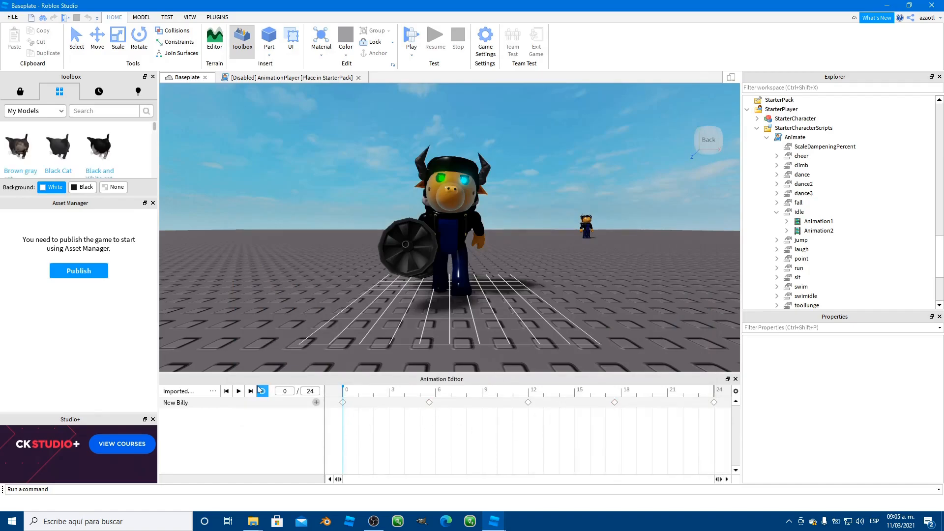
Step: Export the imported walking clip to Roblox, overwriting the existing Billy walking asset, and copy its asset ID
click(214, 391)
click(248, 444)
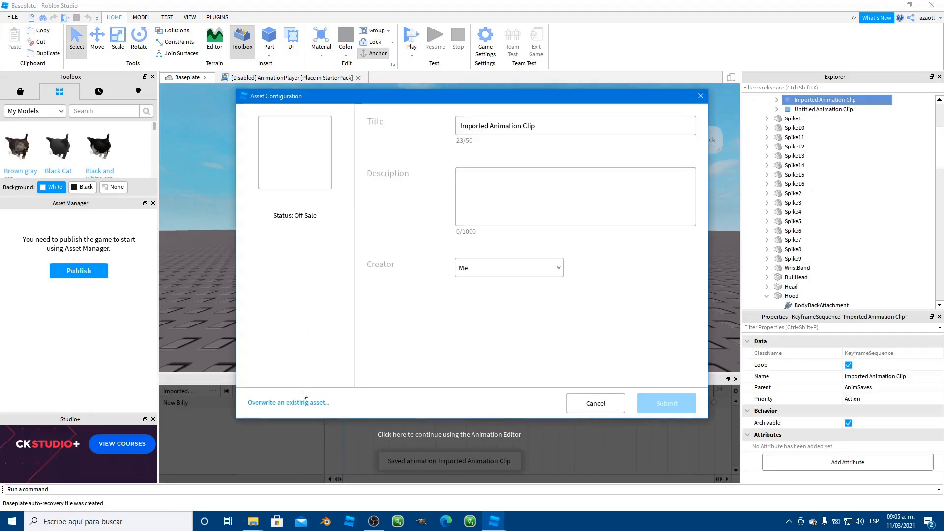
click(295, 402)
click(484, 254)
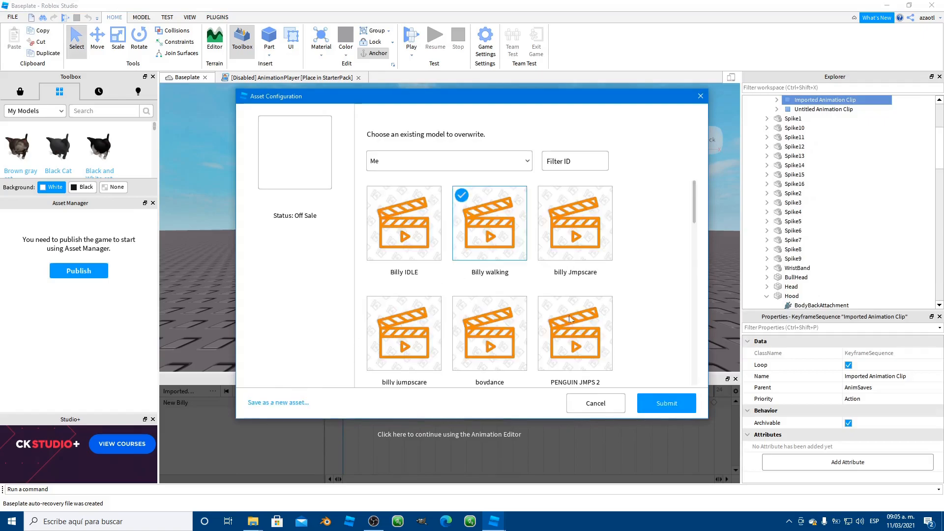
click(672, 406)
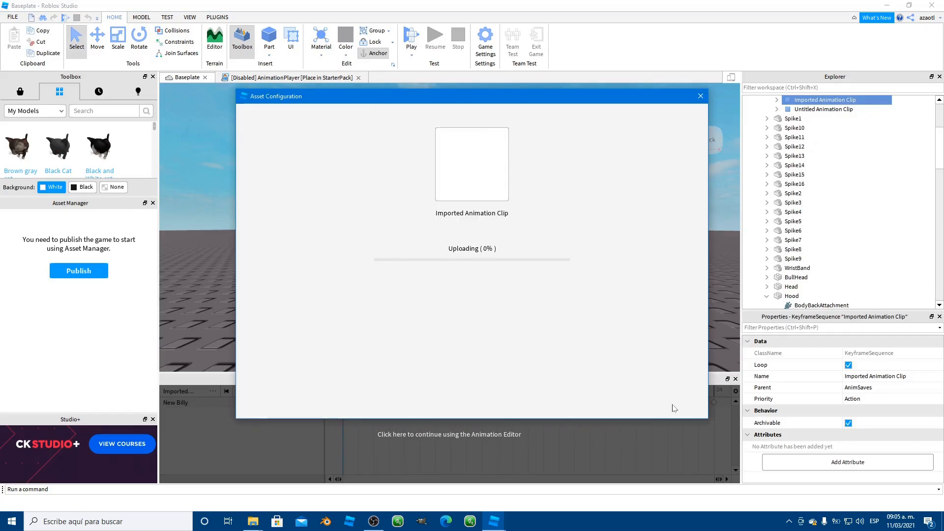
click(495, 228)
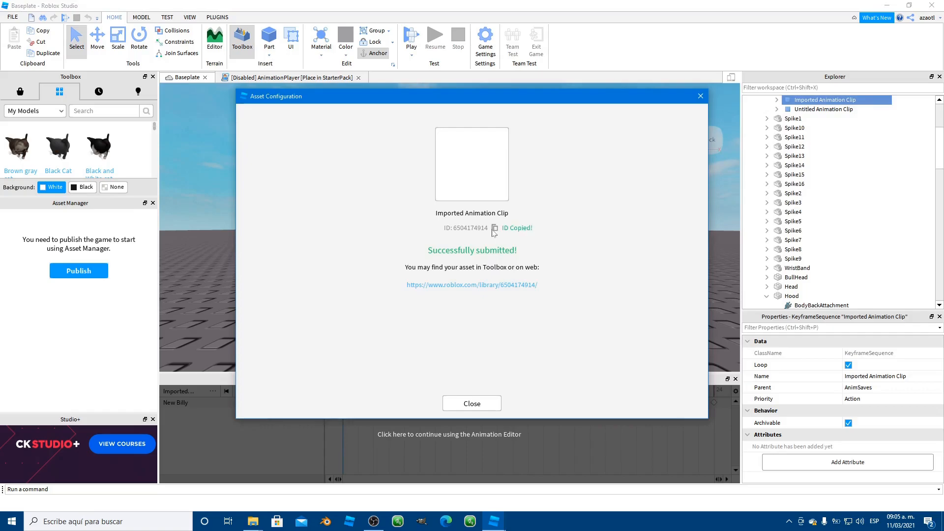
click(473, 402)
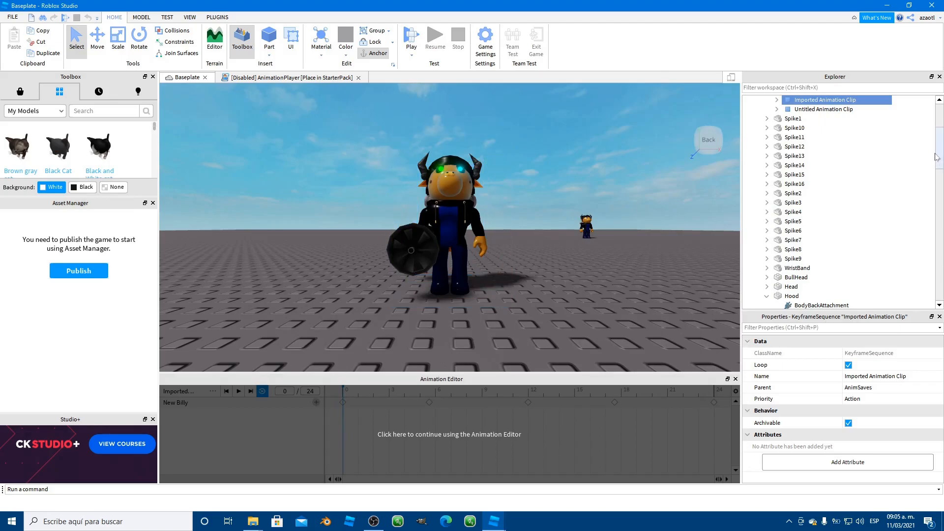
drag(938, 148, 939, 279)
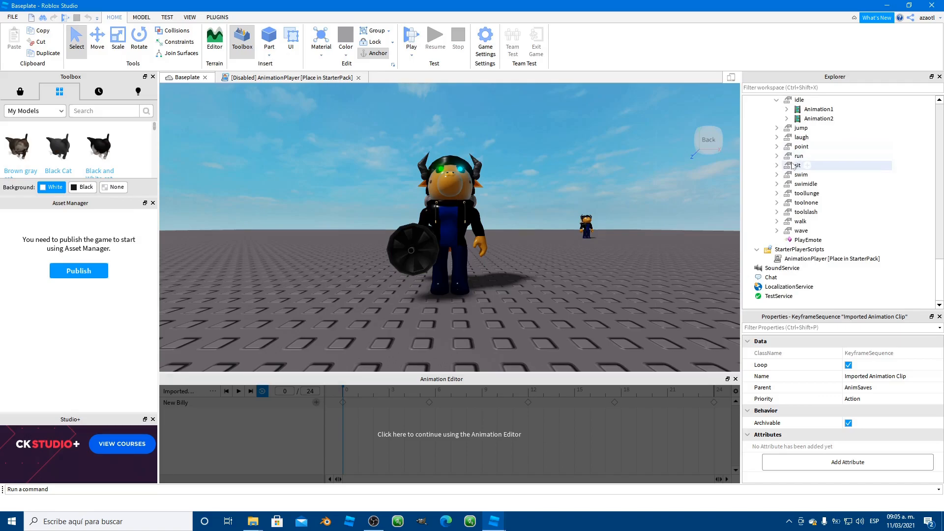
click(777, 156)
click(815, 165)
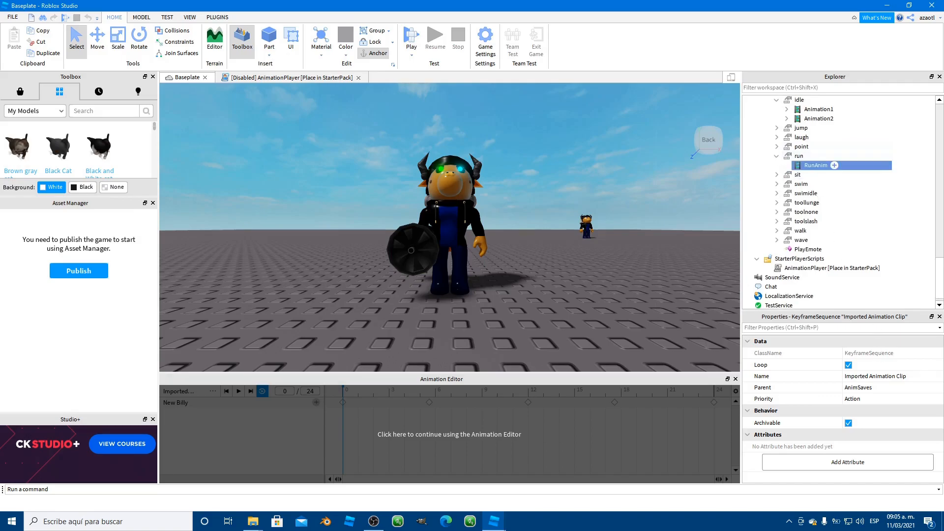
click(891, 353)
key(ctrl+v)
key(Return)
click(776, 231)
click(816, 239)
click(891, 353)
key(ctrl+v)
key(Return)
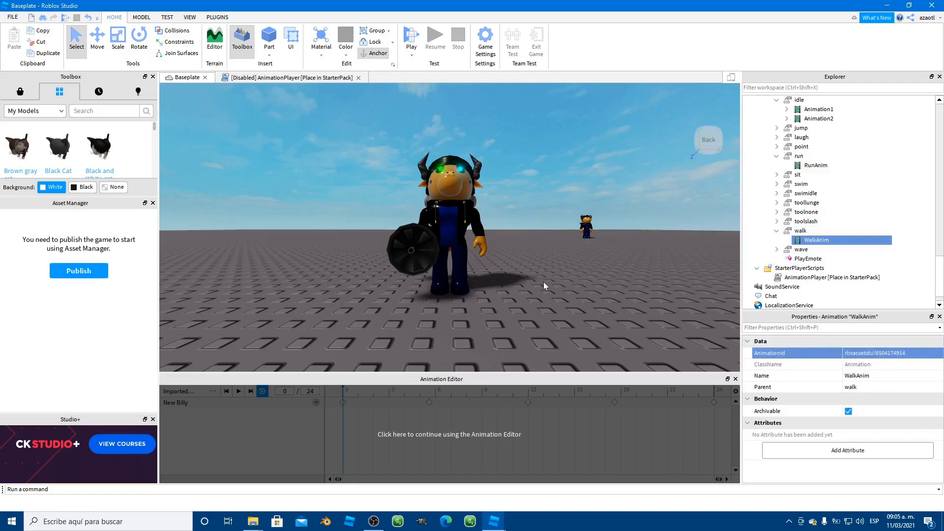
Step: Show the AnimationPlayer script's code and collapse StarterCharacterScripts to reach the script under StarterPlayerScripts
scroll(781, 234, up, 1)
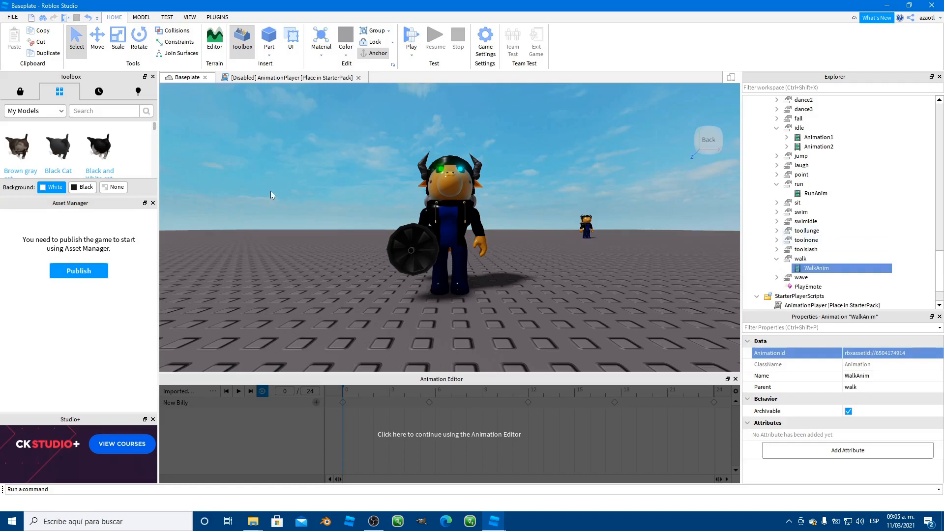
right_drag(273, 196, 273, 195)
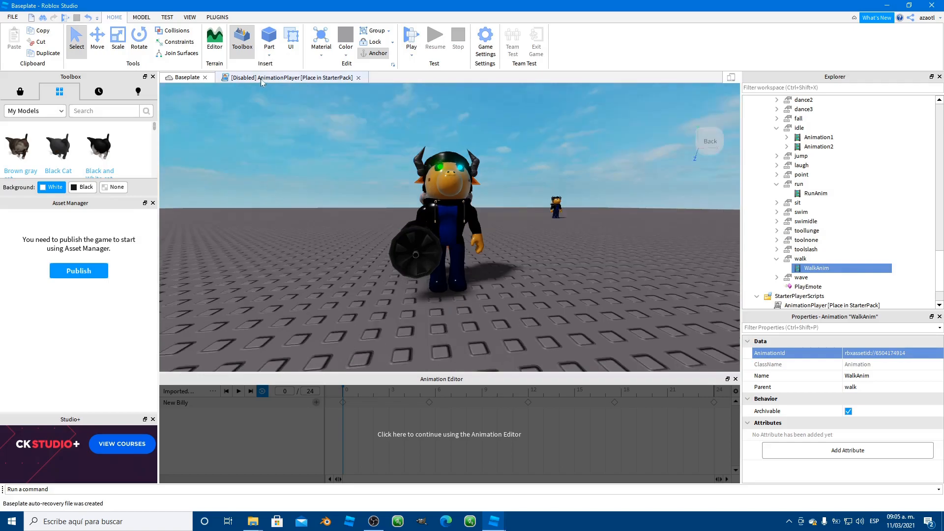
click(27, 98)
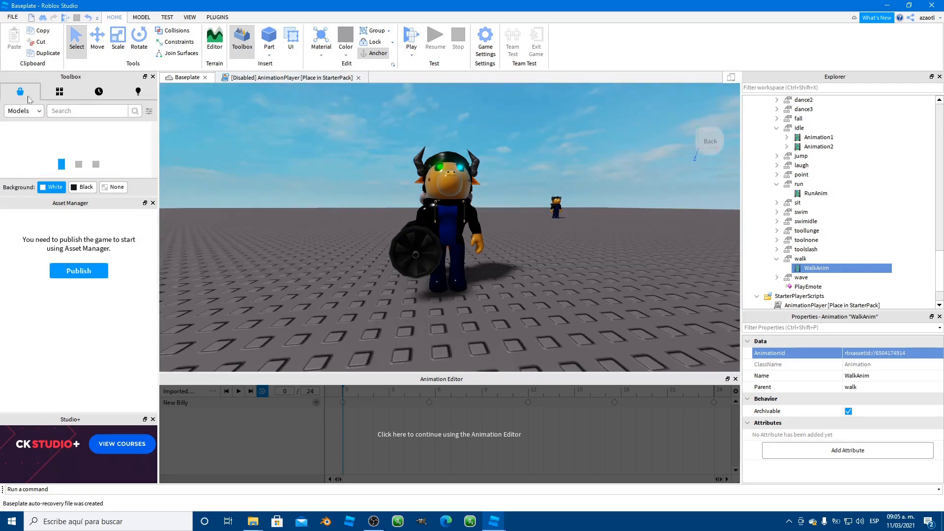
click(259, 79)
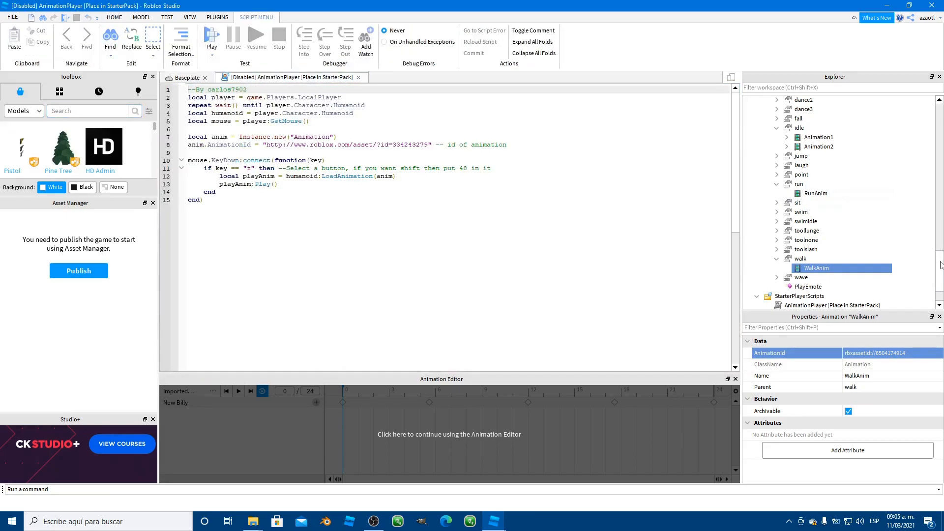
scroll(941, 280, down, 2)
scroll(941, 266, up, 10)
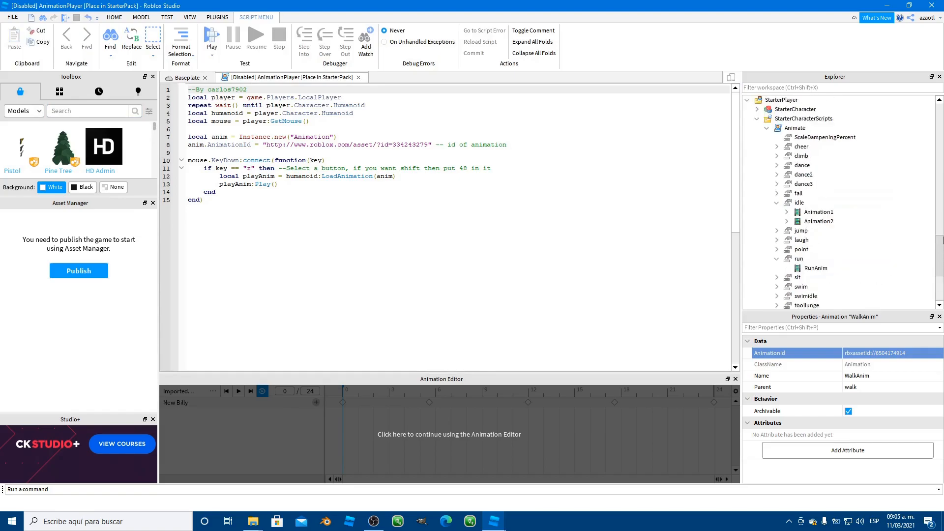
click(756, 277)
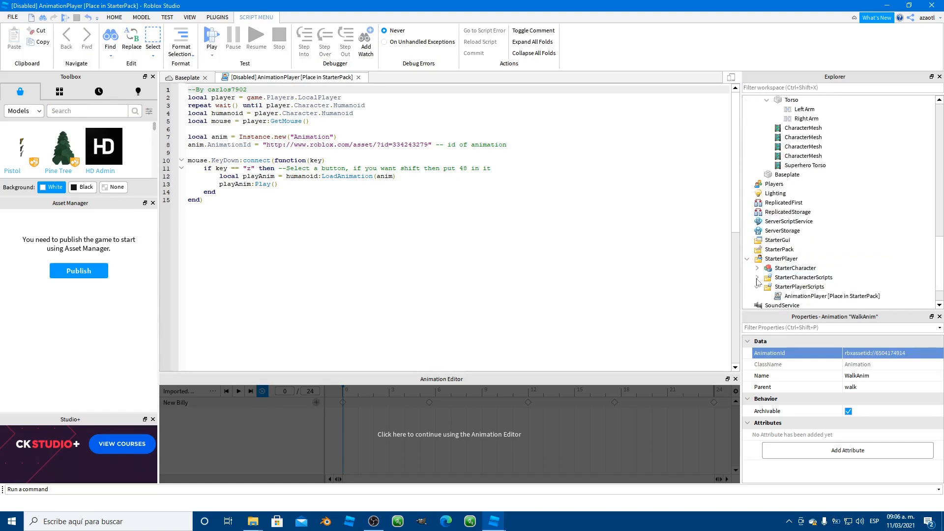
click(756, 287)
scroll(814, 300, down, 1)
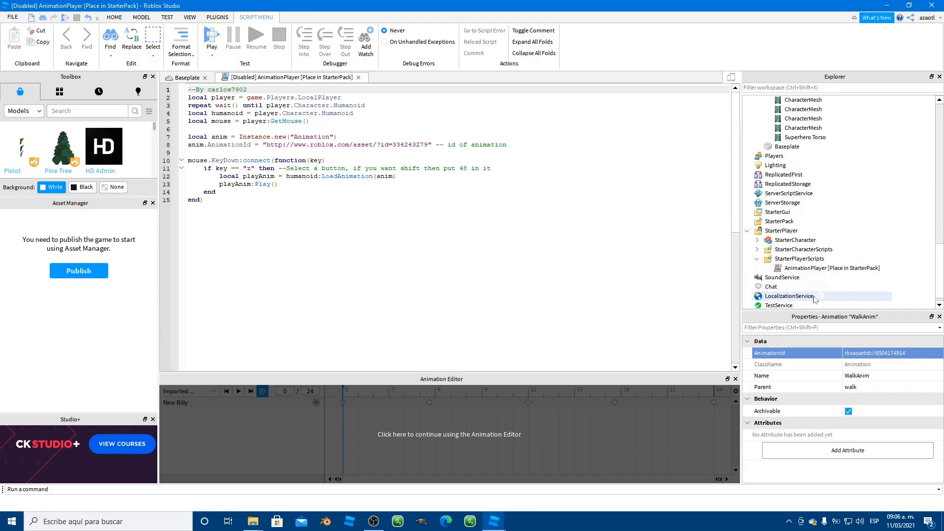
Step: Enlarge the AnimationPlayer script's code text and enable the script by clearing its Disabled property
click(793, 268)
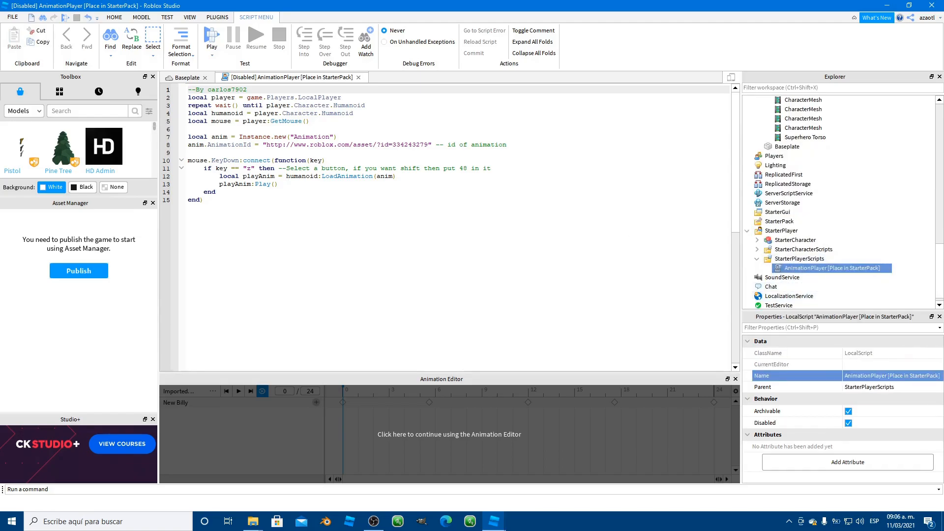
key(ctrl+a)
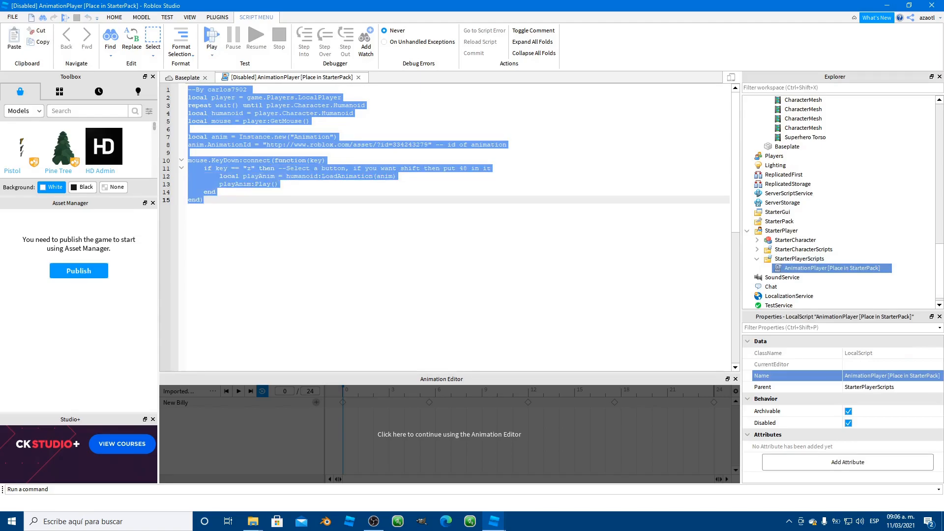
ctrl+scroll(172, 358, up, 5)
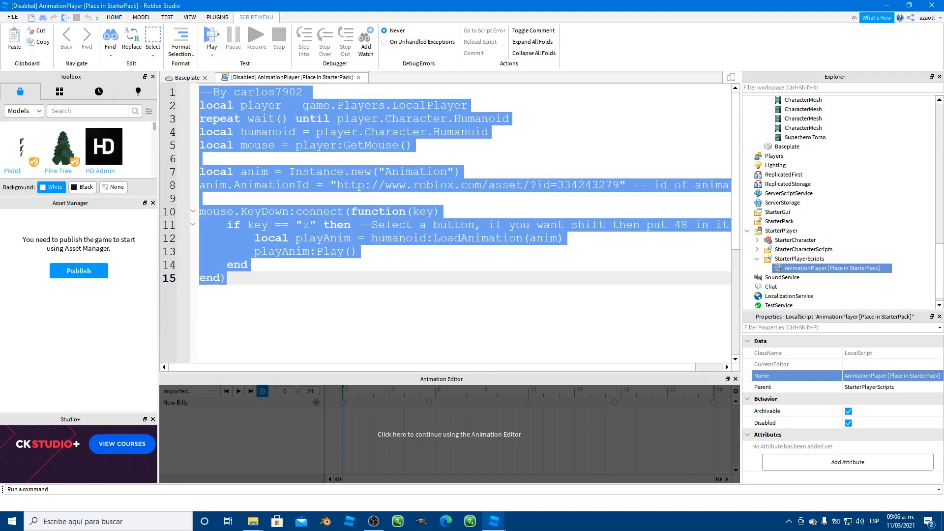
ctrl+scroll(172, 358, down, 1)
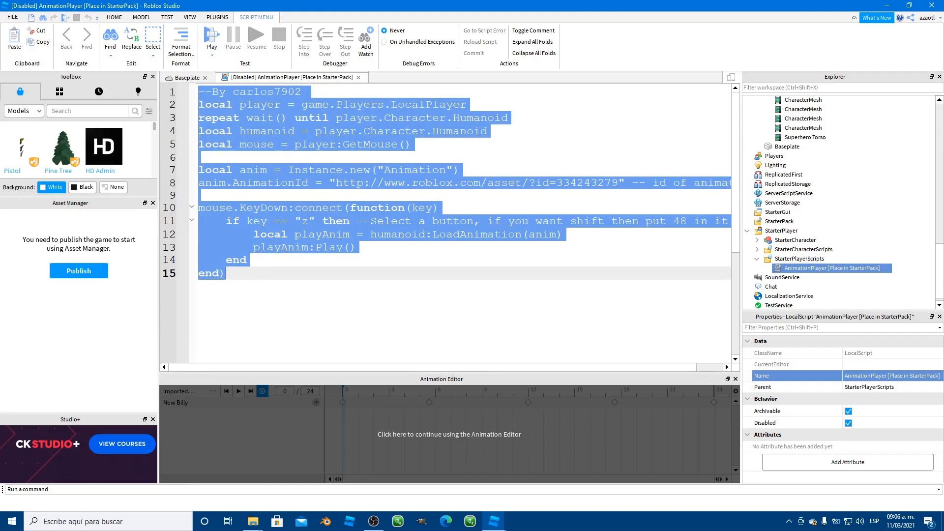
click(317, 247)
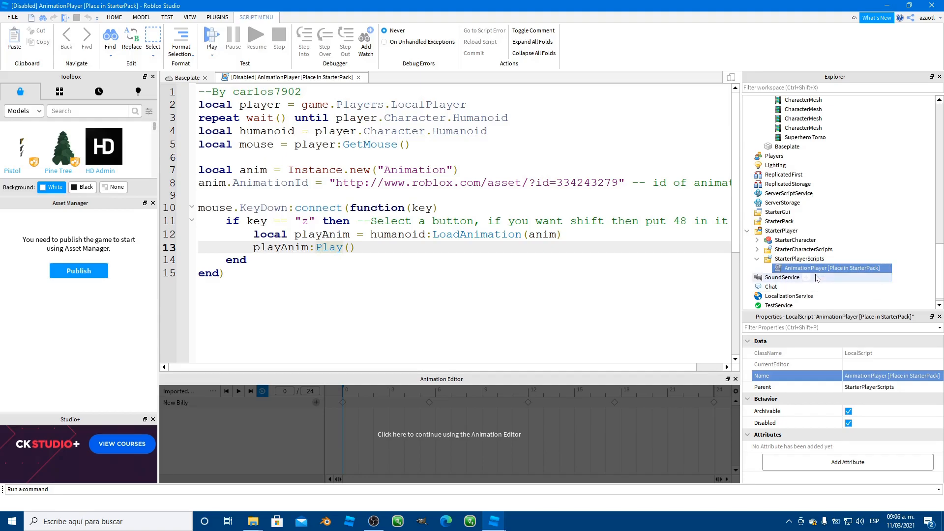
click(848, 423)
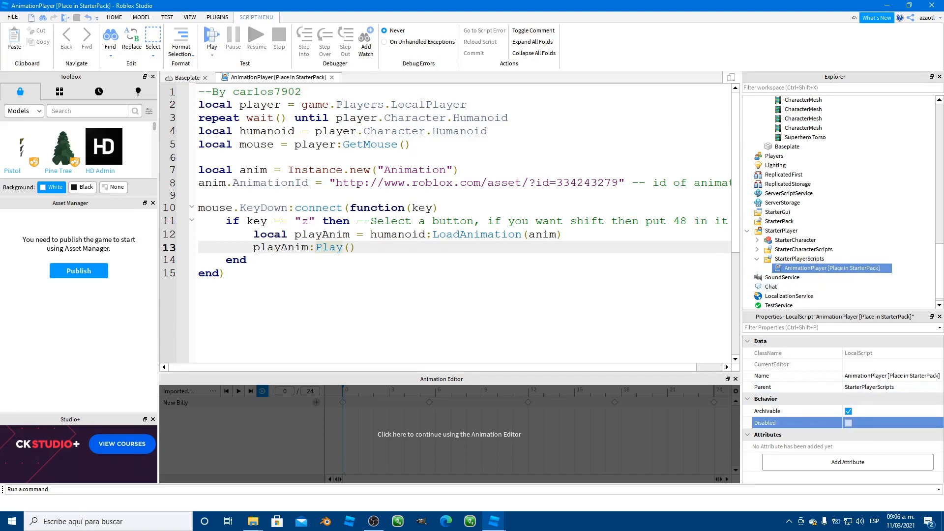
click(352, 442)
click(212, 391)
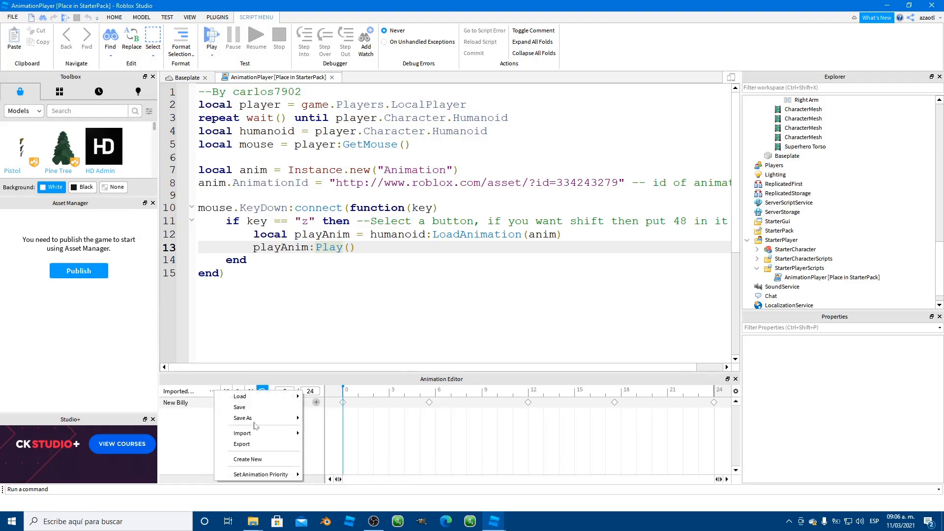
mouse_move(268, 433)
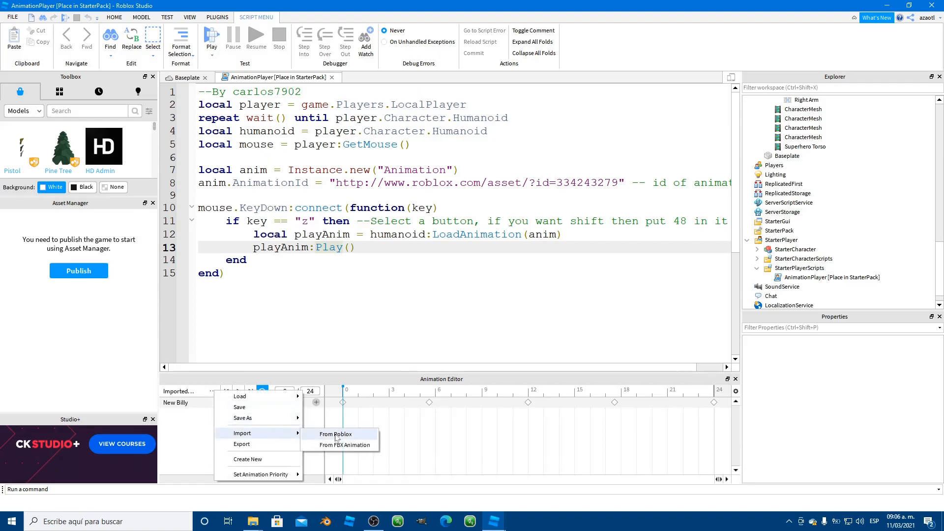
click(336, 434)
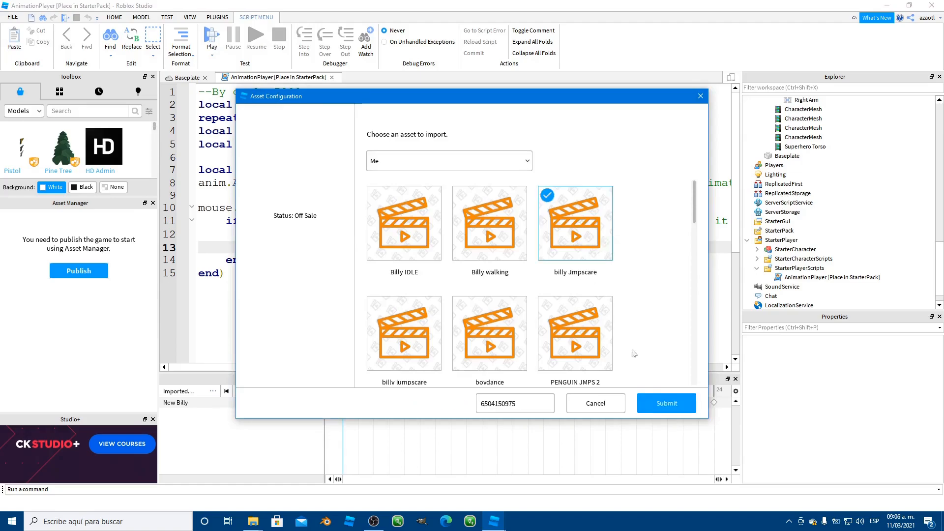
click(667, 410)
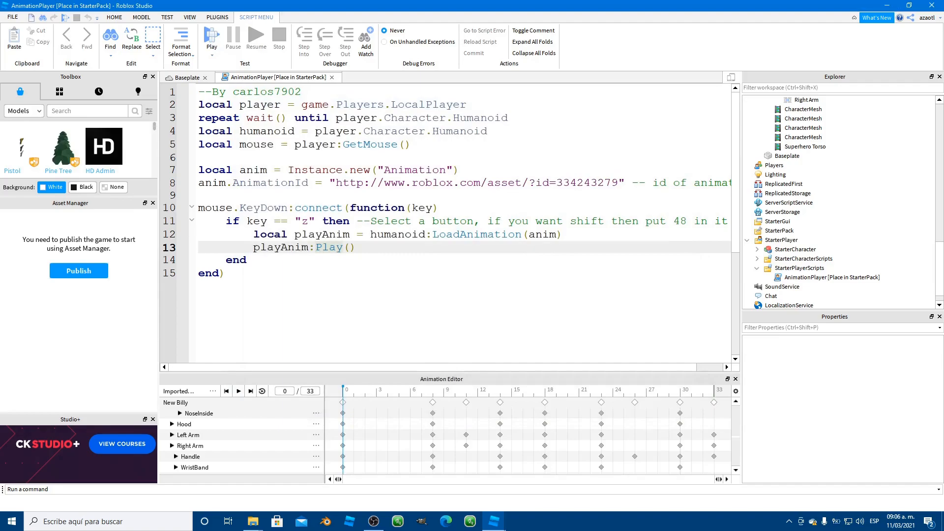
Step: Export the imported jumpscare clip to Roblox, overwriting the existing billy Jmpscare asset, and copy its asset ID
click(213, 392)
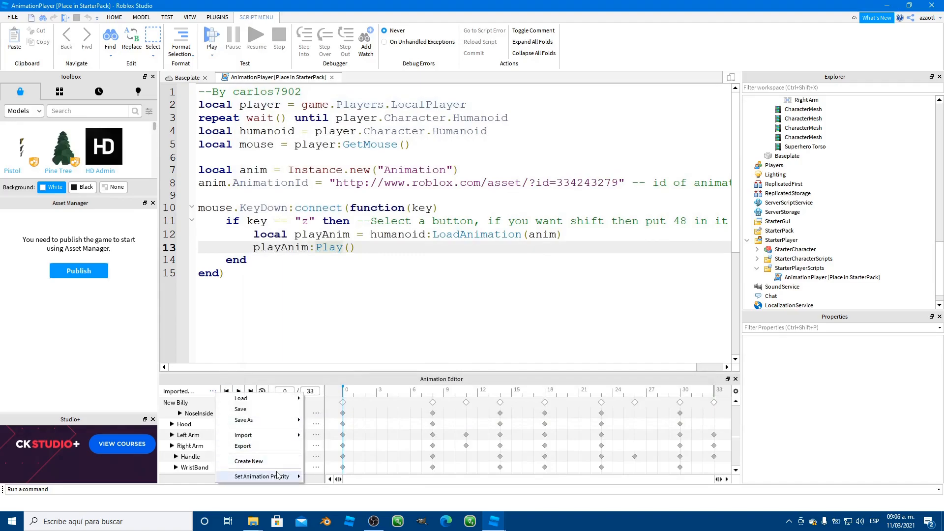
click(259, 448)
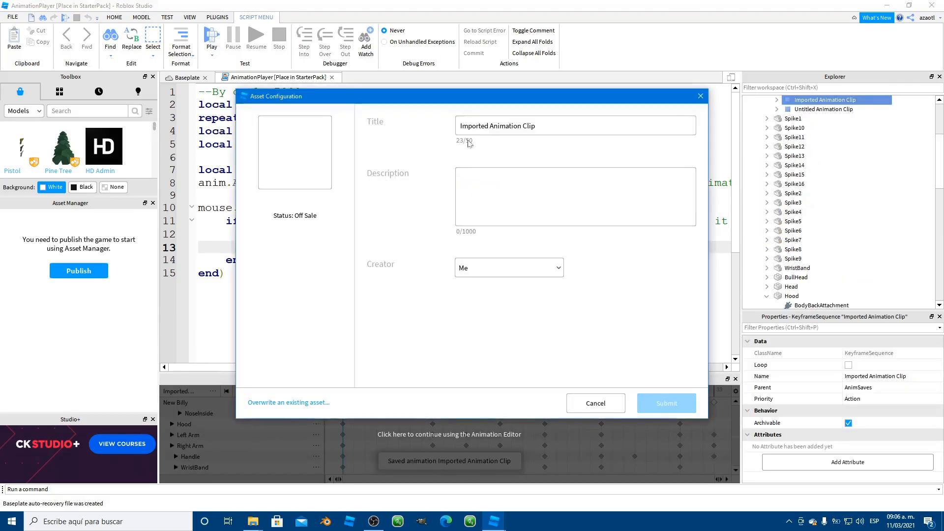
click(288, 402)
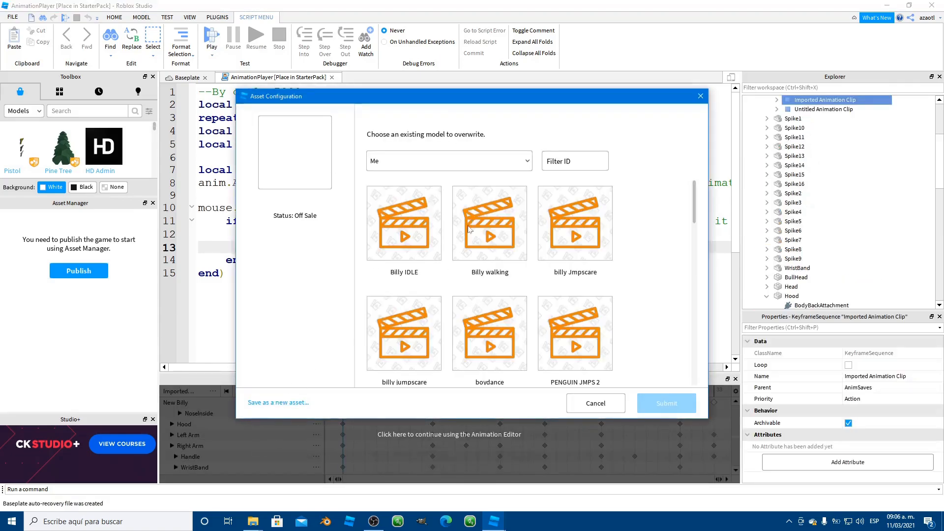
click(562, 223)
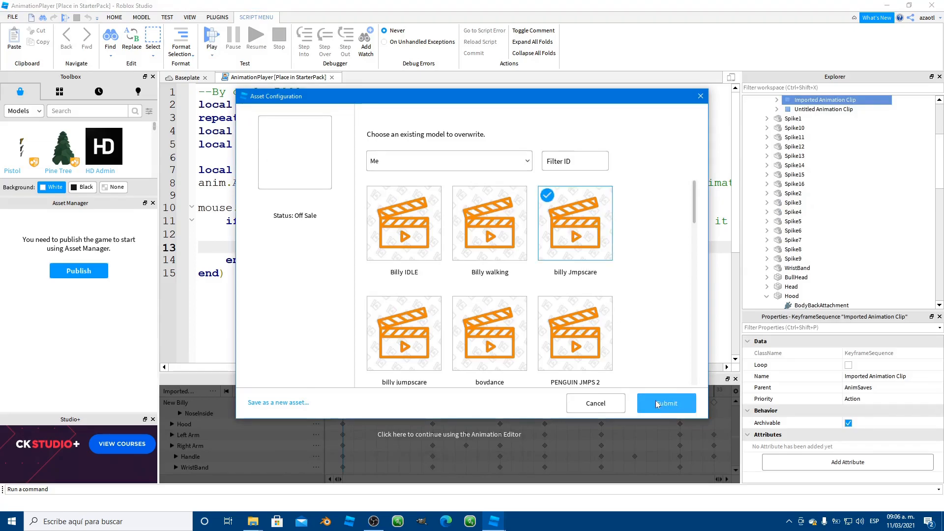
click(658, 404)
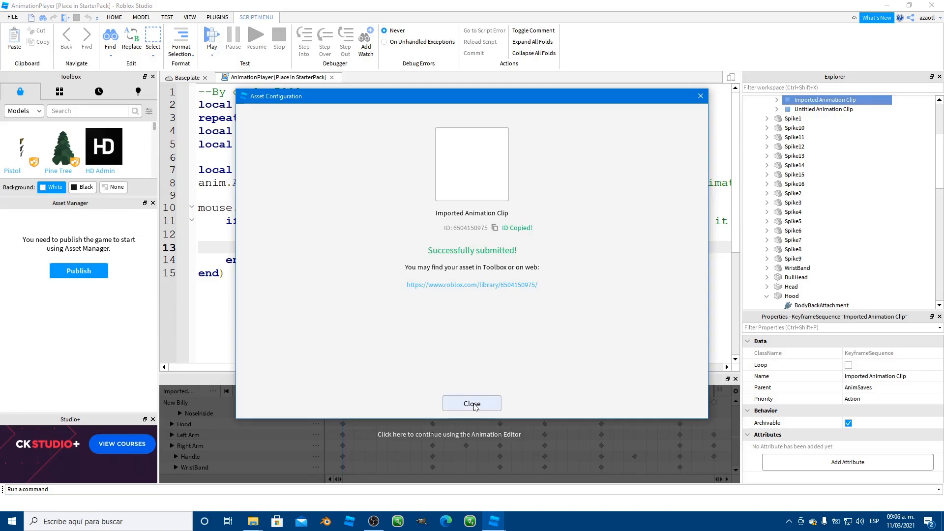
click(472, 403)
drag(336, 182, 598, 182)
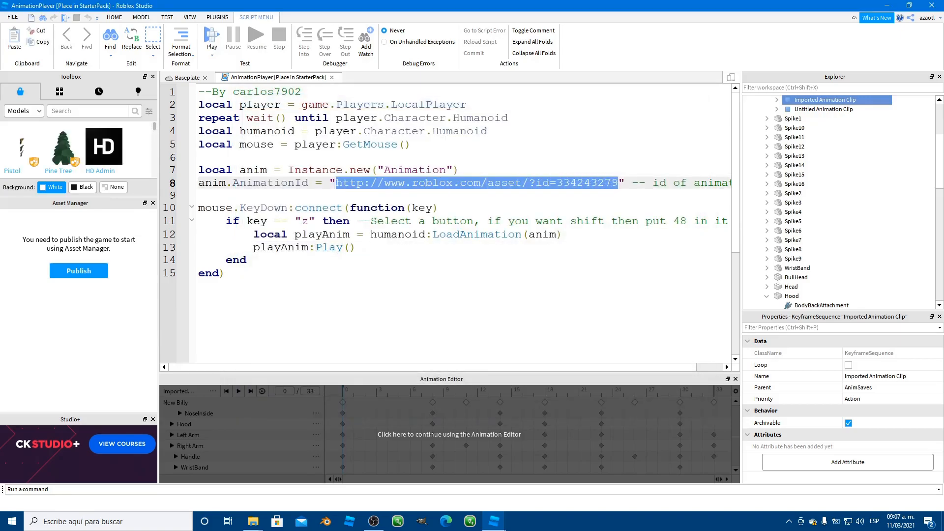
key(ctrl+v)
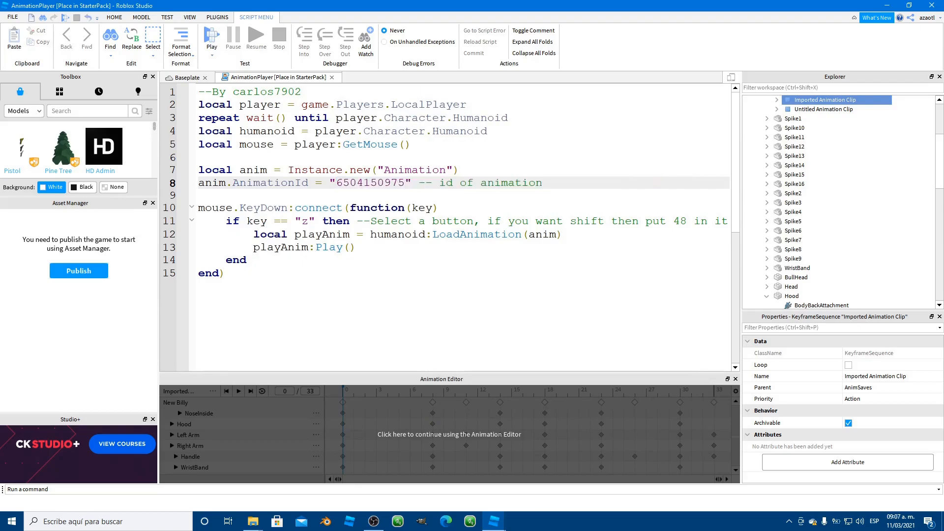
key(ctrl+z)
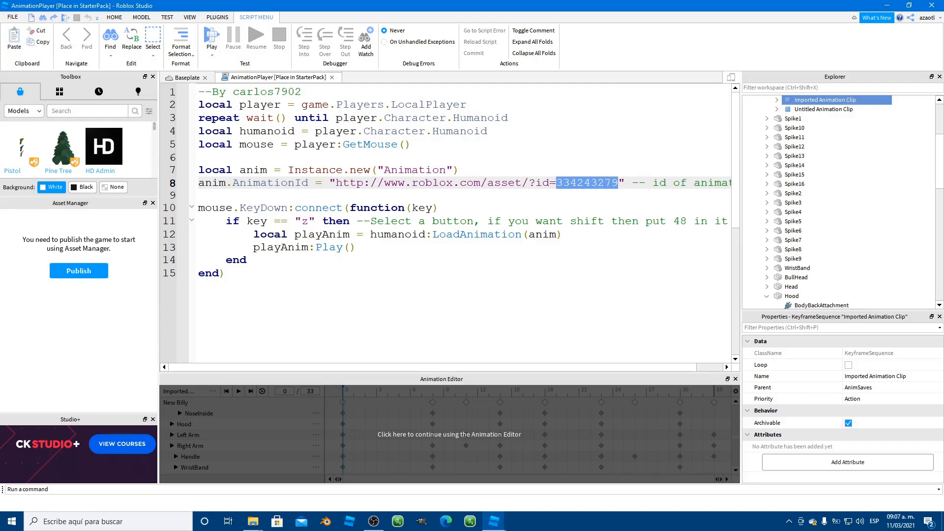
key(ctrl+v)
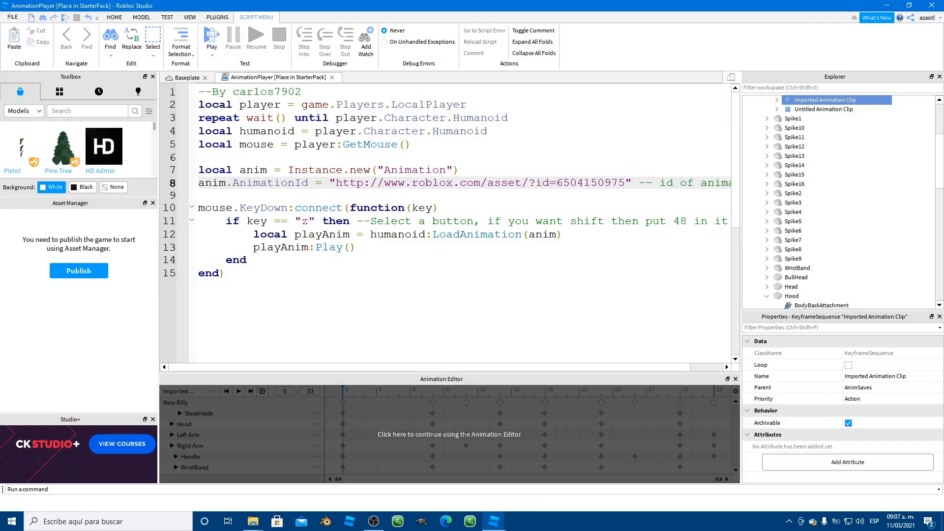
click(308, 221)
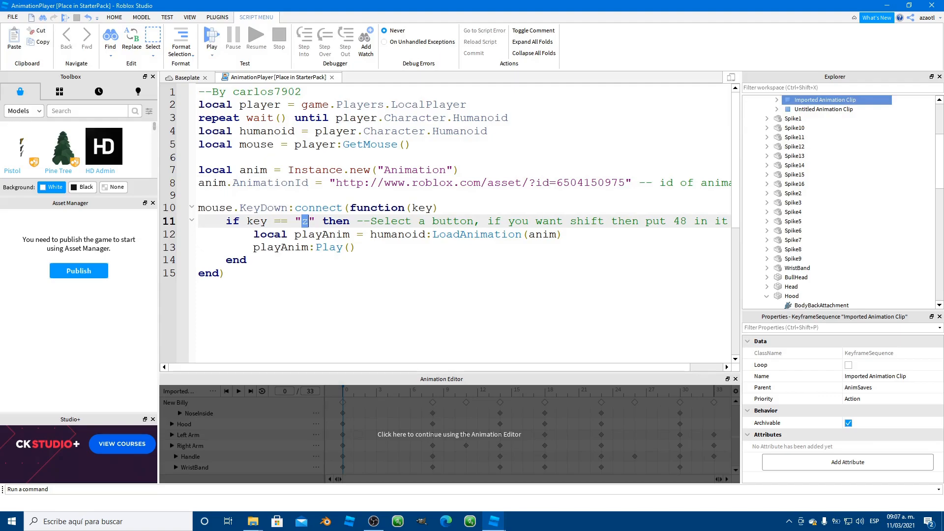
click(226, 273)
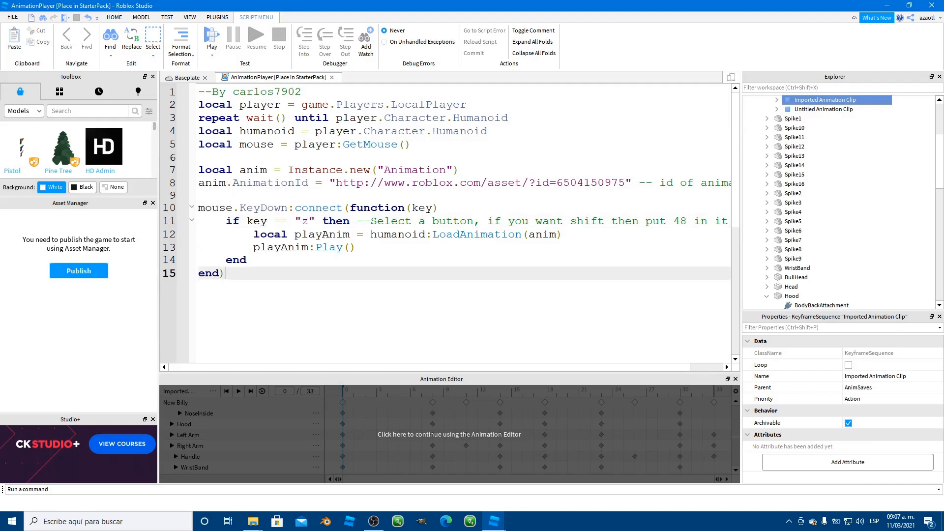
Step: Playtest the Baseplate place, moving the character and turning the camera to check its animations
click(181, 78)
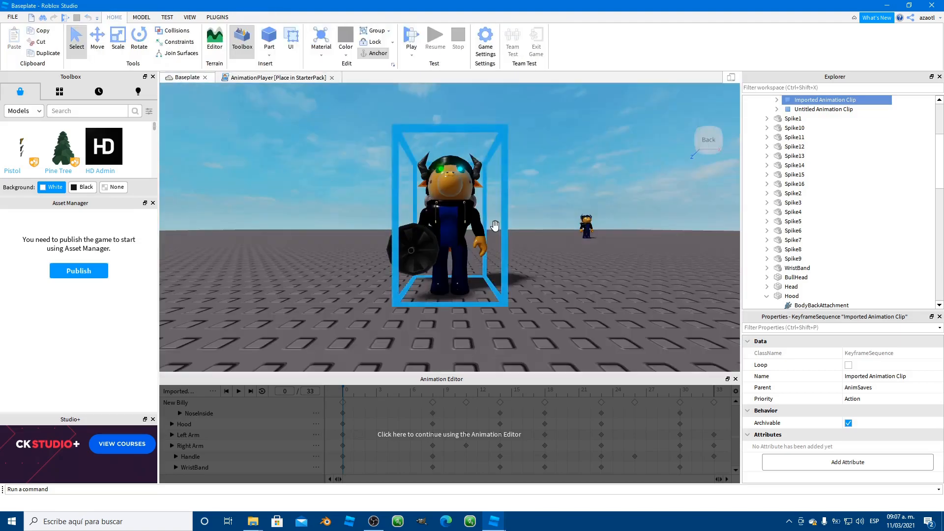
click(415, 38)
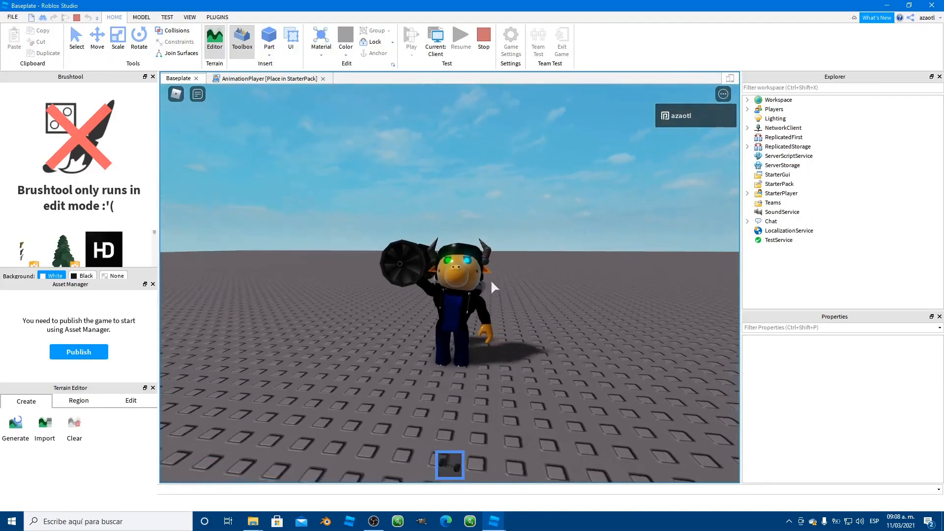
right_drag(492, 282, 491, 281)
key(a)
key(s)
click(492, 281)
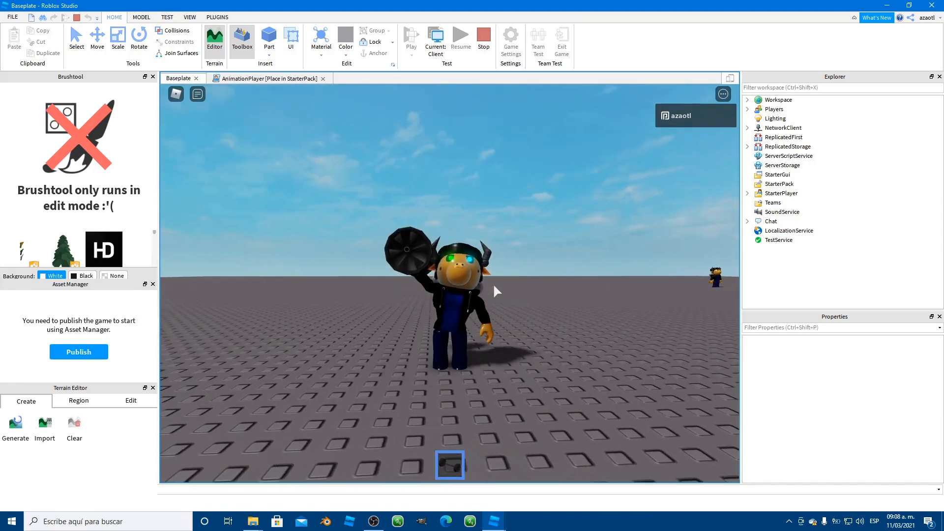
right_drag(558, 273, 540, 256)
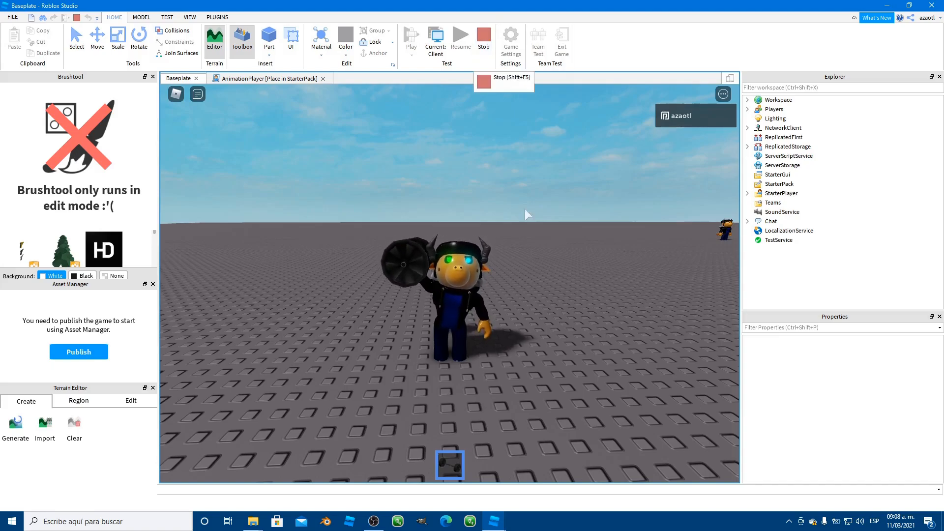
Step: Set the HipHeight of the running player character's Humanoid in Workspace to 1
right_drag(465, 372, 465, 371)
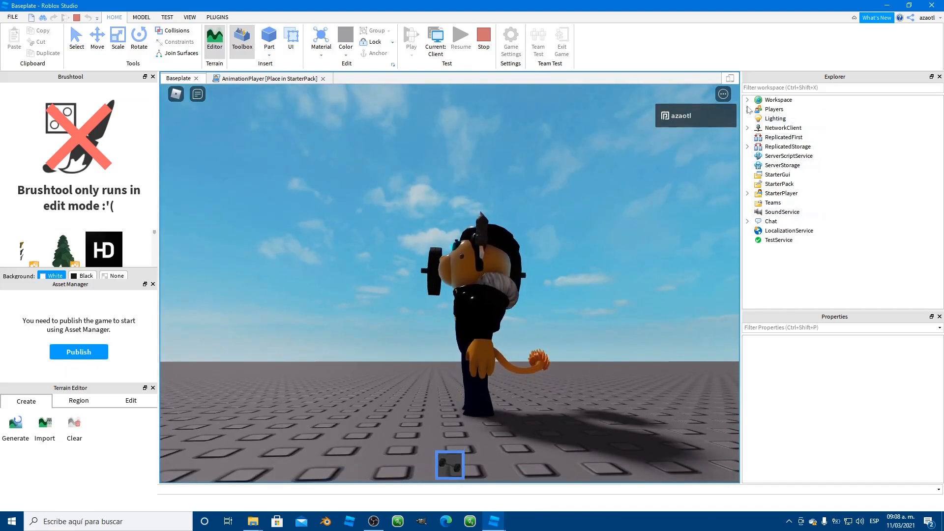
click(747, 100)
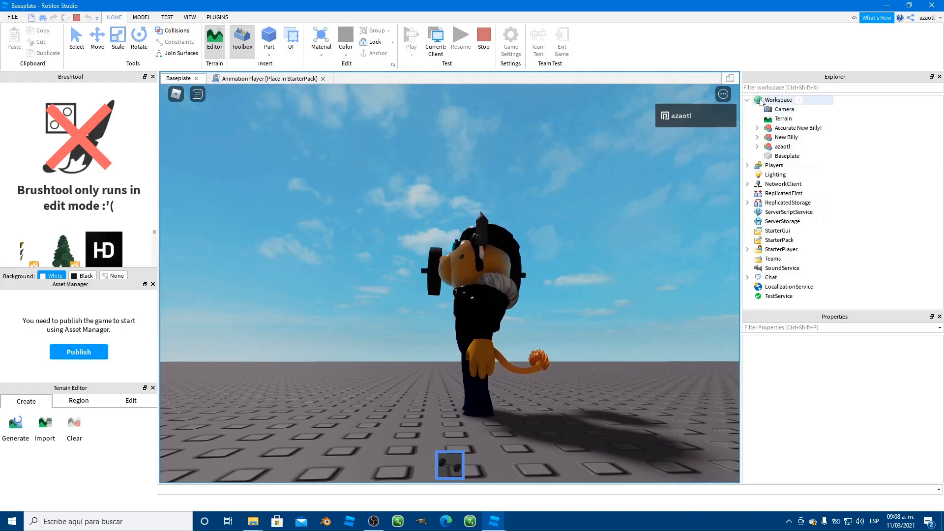
click(757, 147)
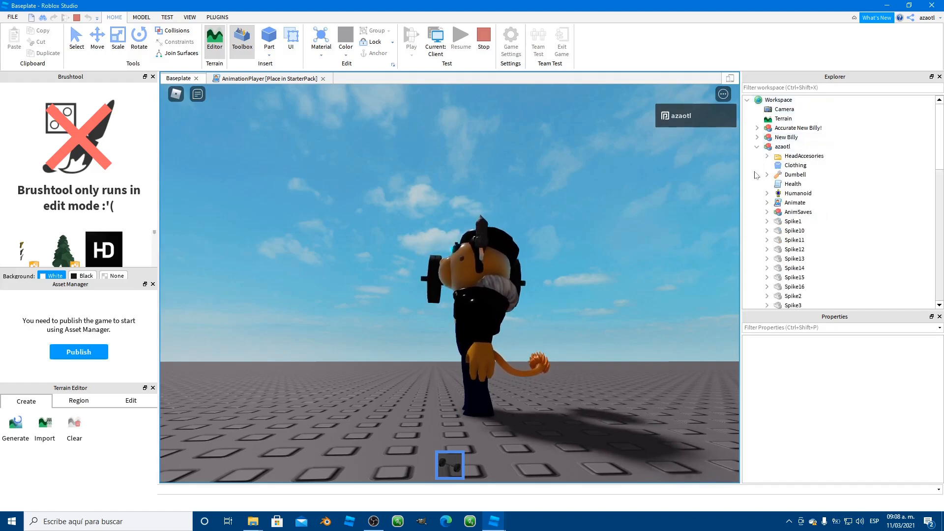
click(781, 147)
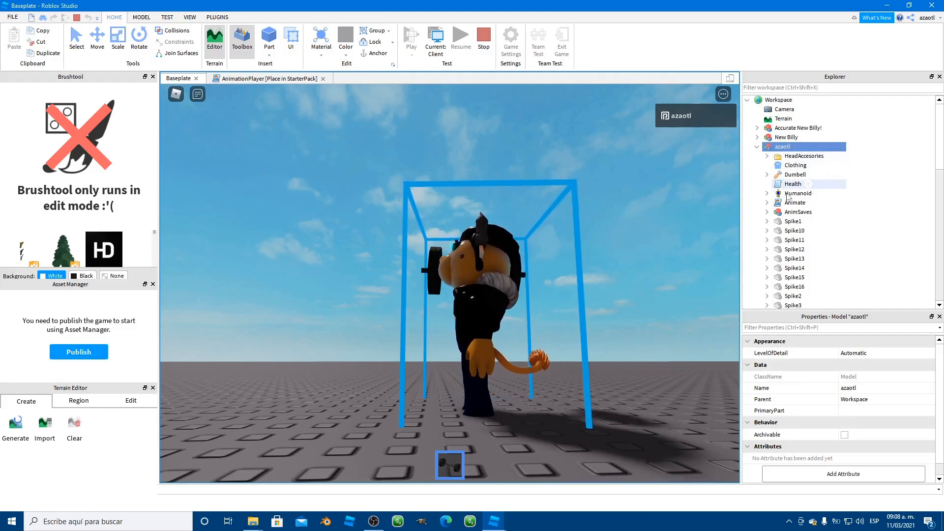
click(798, 193)
scroll(850, 433, down, 10)
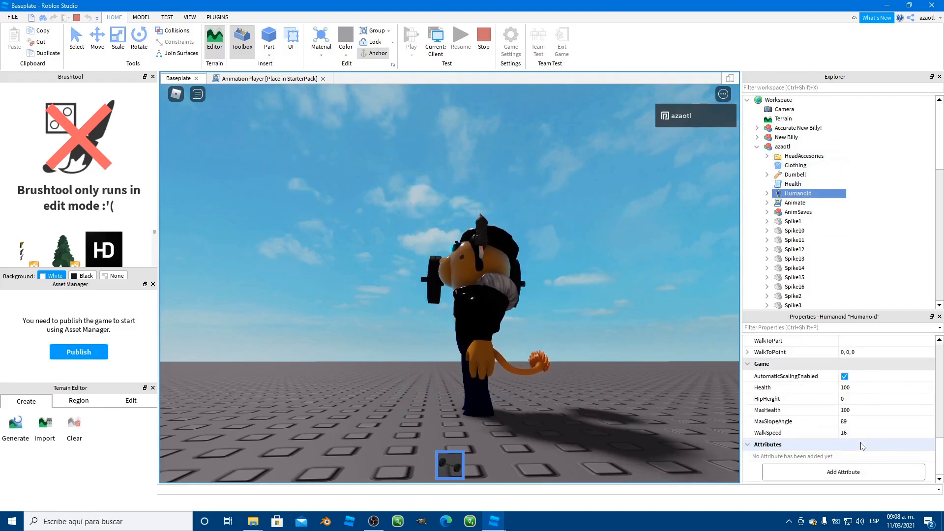
click(865, 399)
text(1)
key(Return)
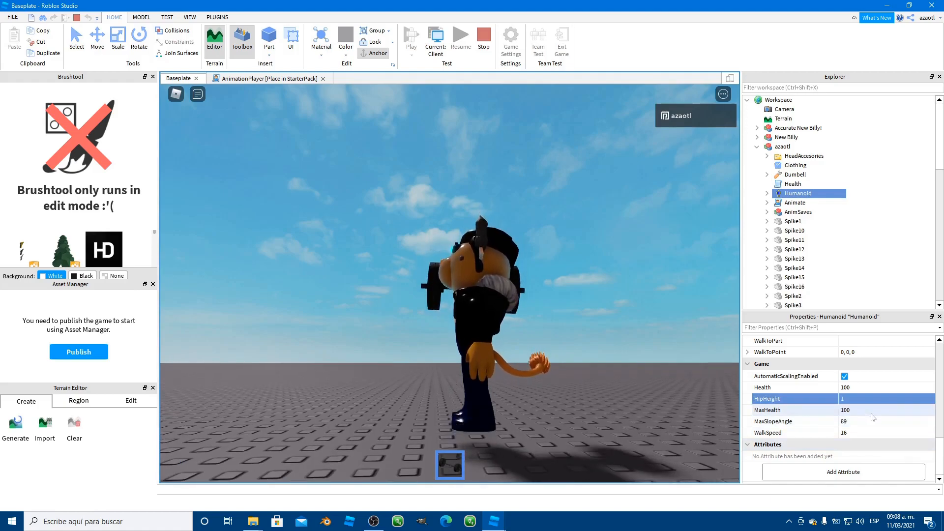
Step: Fine-tune the running character's HipHeight by trying 0.5, 0.3, 0.35 and finally 0.38
click(860, 399)
text(.5)
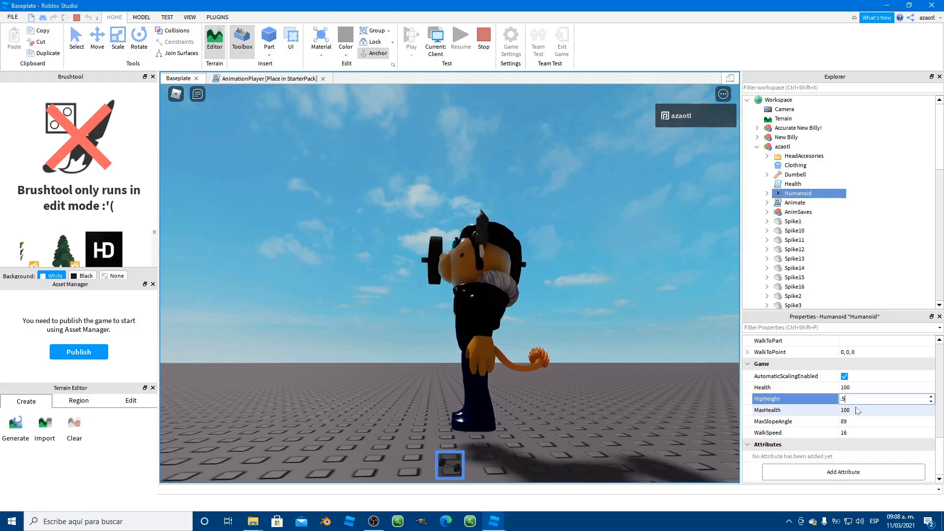
key(Return)
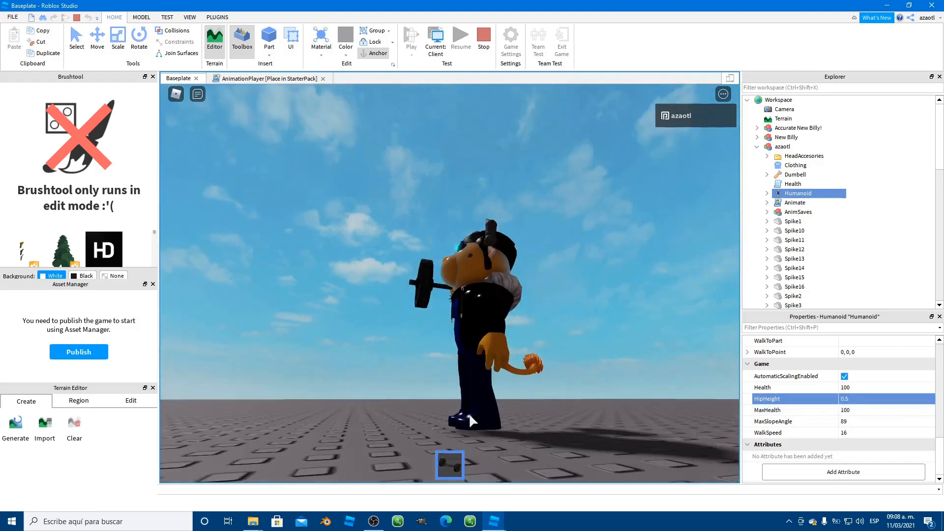
click(879, 399)
text(.3)
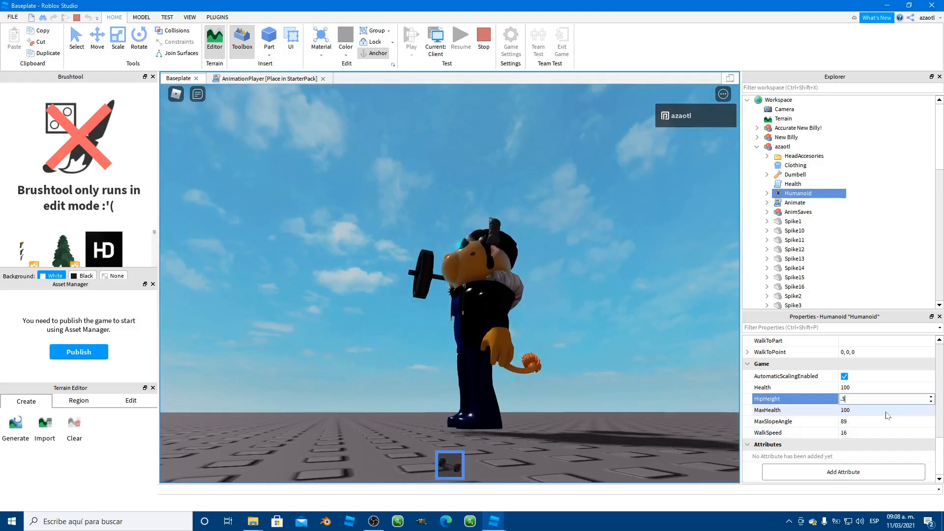
key(Return)
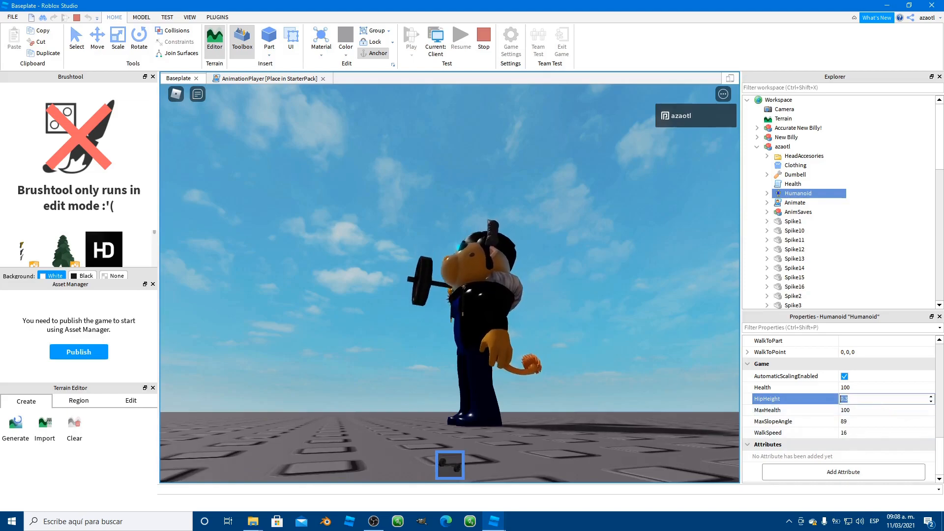
text(.35)
key(Return)
click(893, 399)
text(.38)
key(Return)
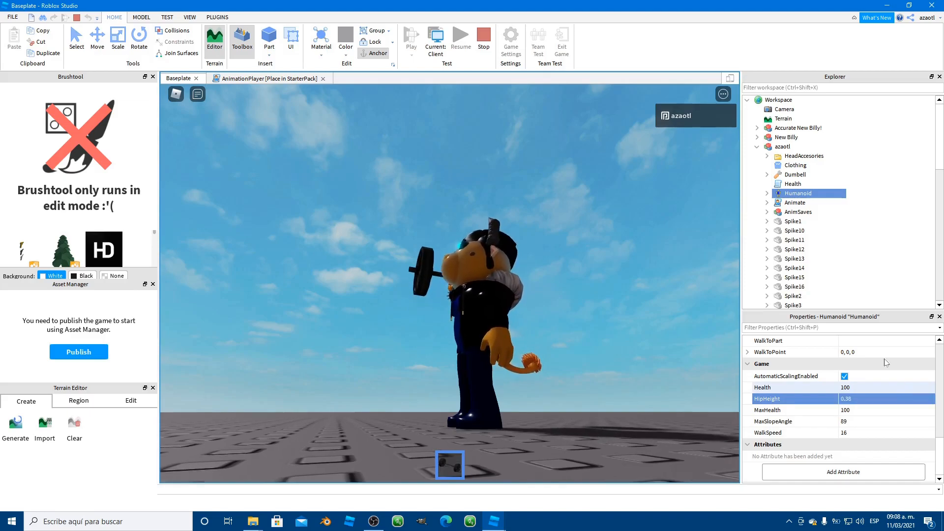
Step: Walk the character and turn the camera around it to check how its feet meet the baseplate
right_drag(397, 323, 429, 352)
key(w)
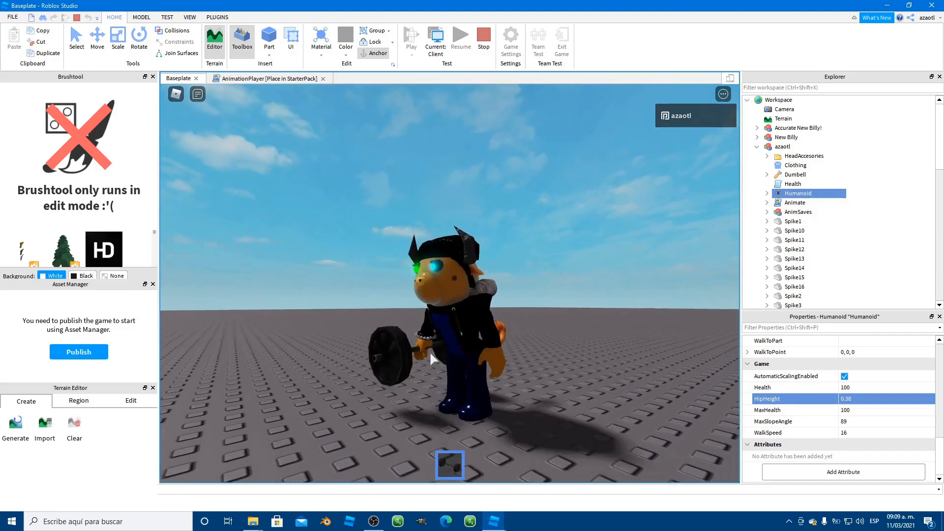
right_drag(430, 353, 430, 353)
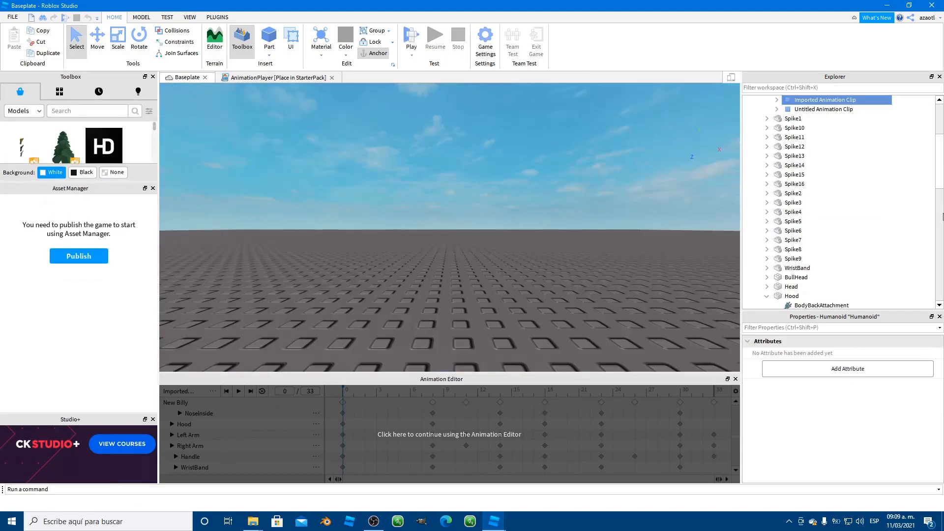
Step: In edit mode, set the HipHeight of the StarterCharacter's Humanoid under StarterPlayer to 0.38
drag(941, 147, 940, 197)
drag(940, 240, 939, 285)
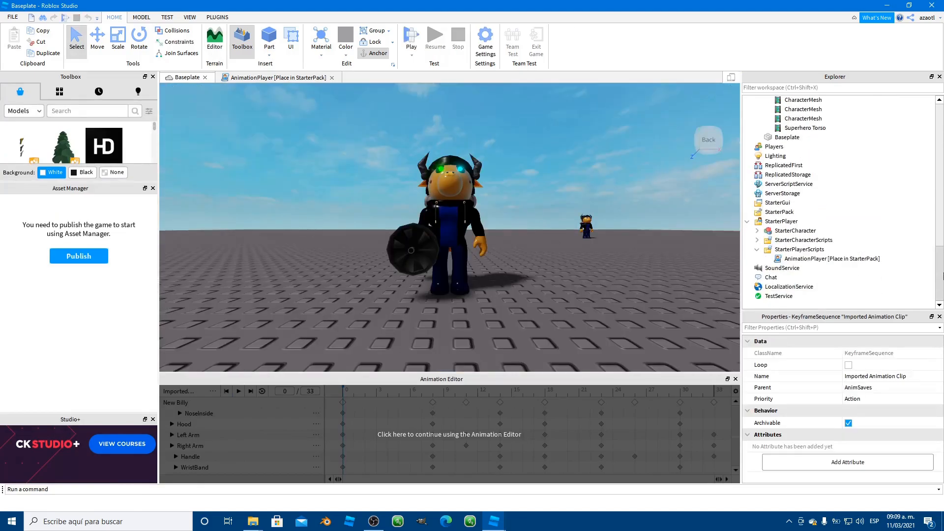
click(756, 232)
click(792, 268)
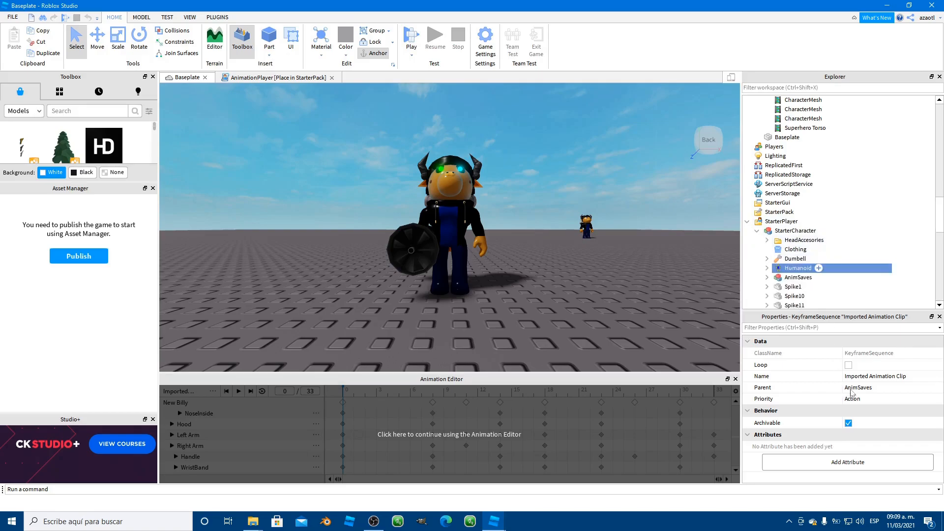
scroll(881, 396, down, 10)
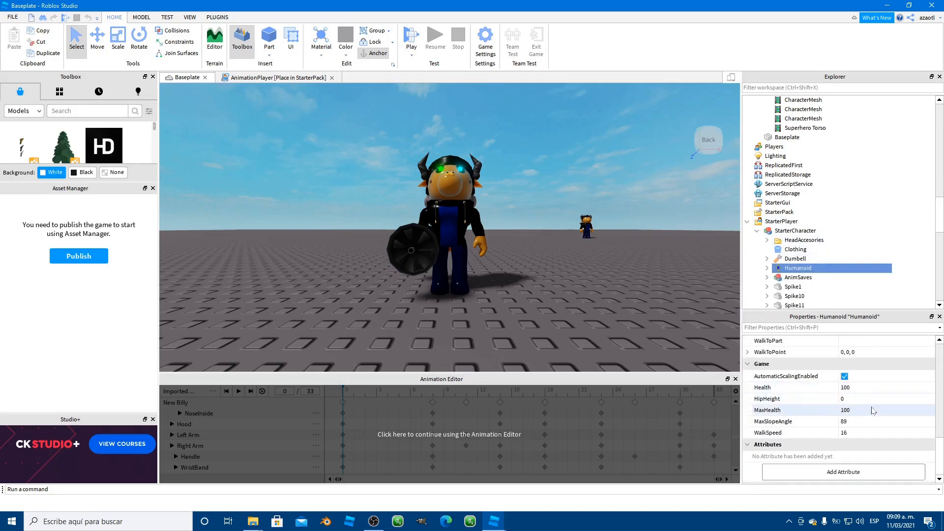
click(880, 397)
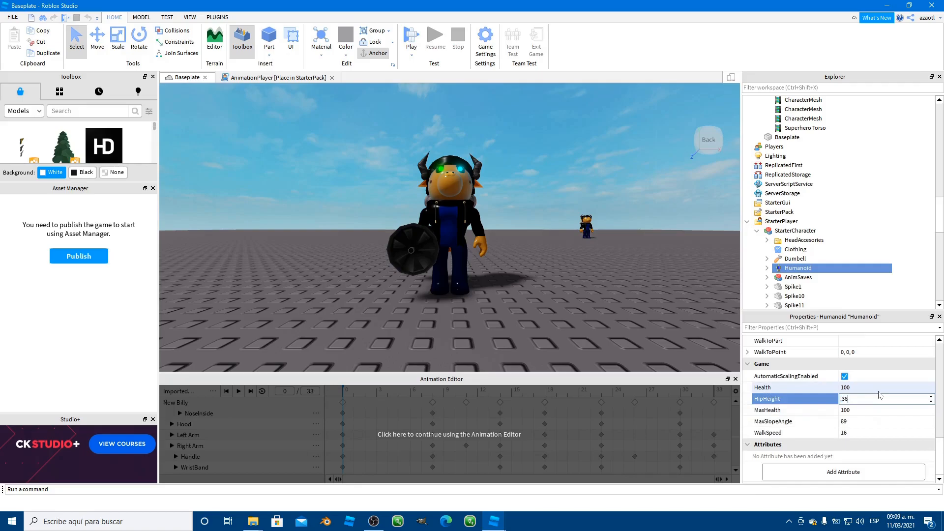
key(Return)
right_drag(531, 273, 530, 273)
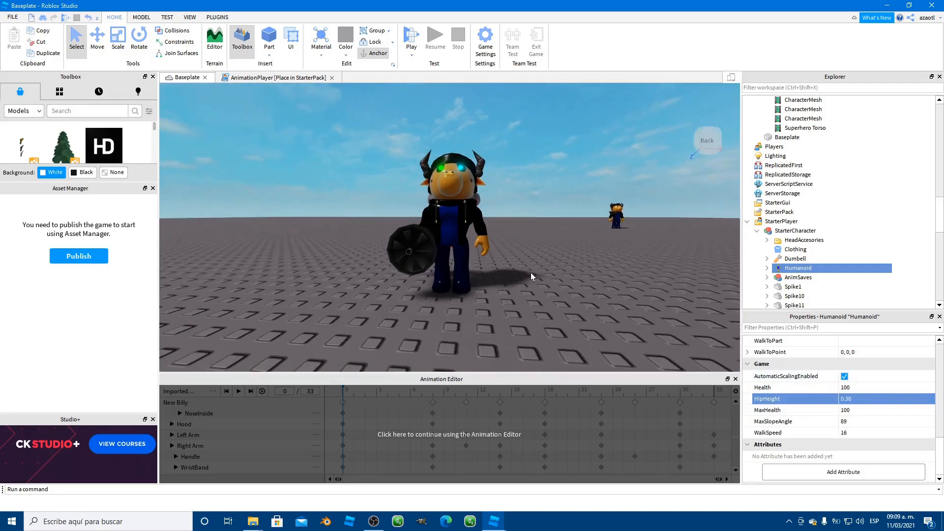
Step: Set the StarterCharacter Humanoid's WalkSpeed to 14
click(870, 433)
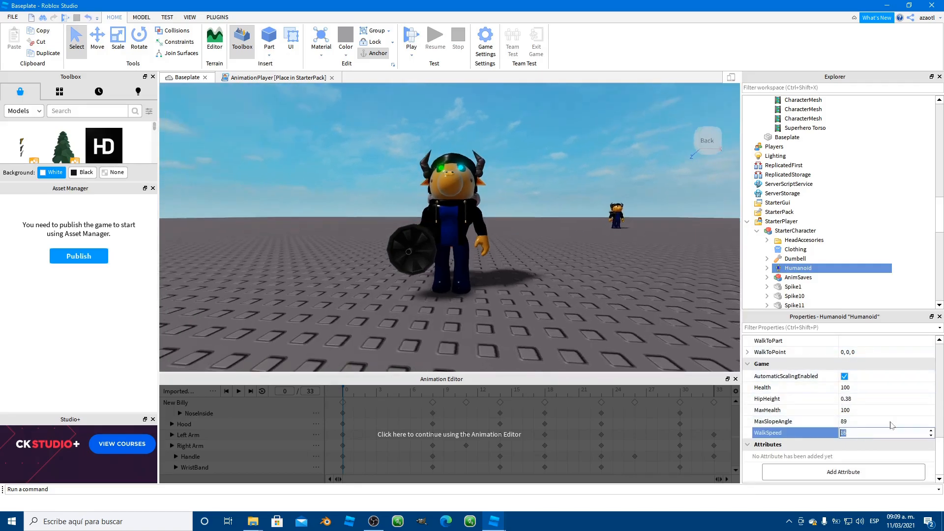
text(14)
key(Return)
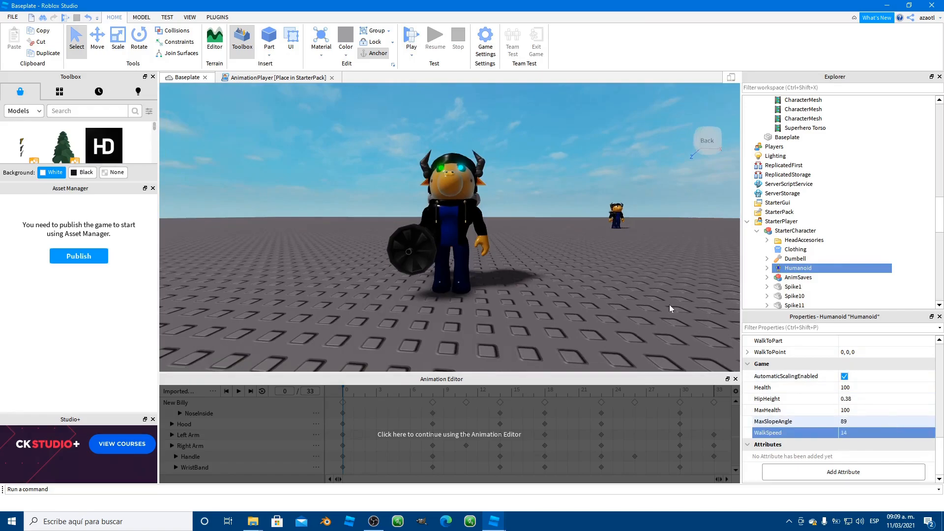
Step: Search the Toolbox audio for "jumpscare billy" and copy the asset ID of the Billy Jumpscare sound
click(36, 113)
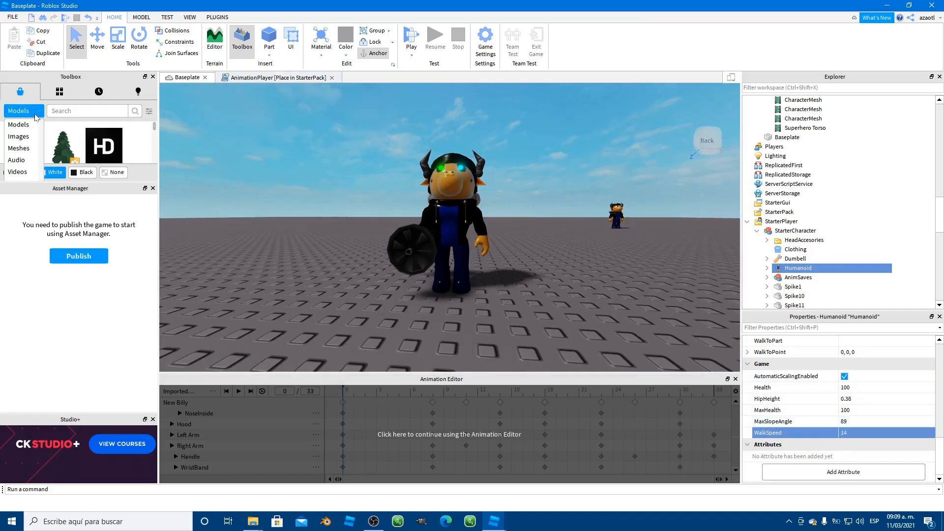
click(18, 161)
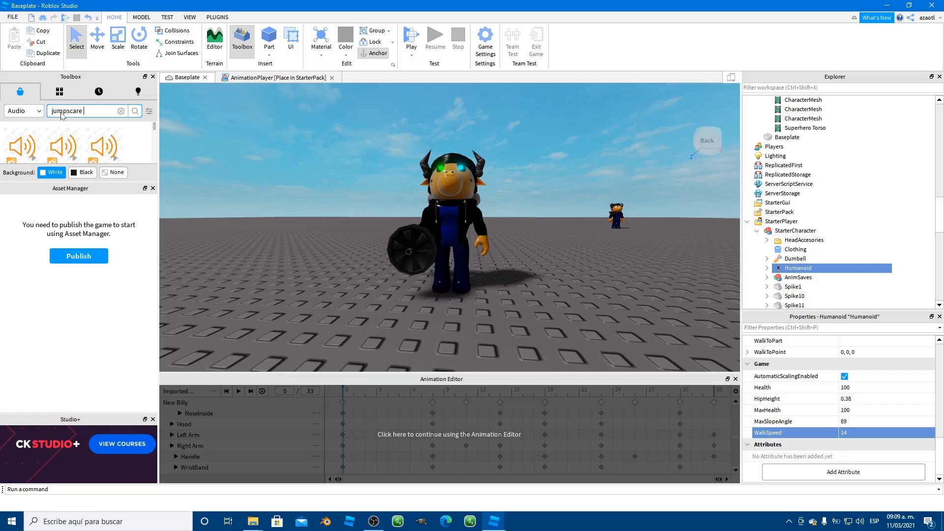
key(Return)
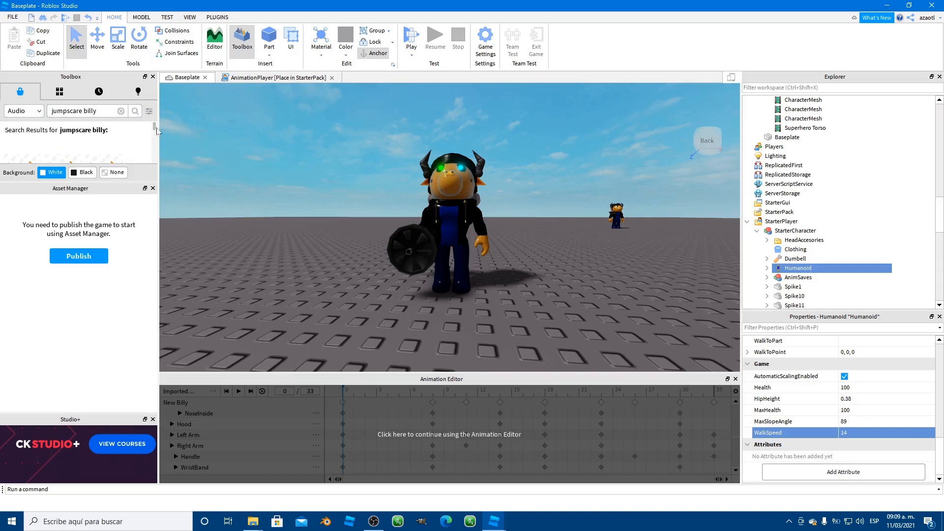
drag(155, 128, 155, 130)
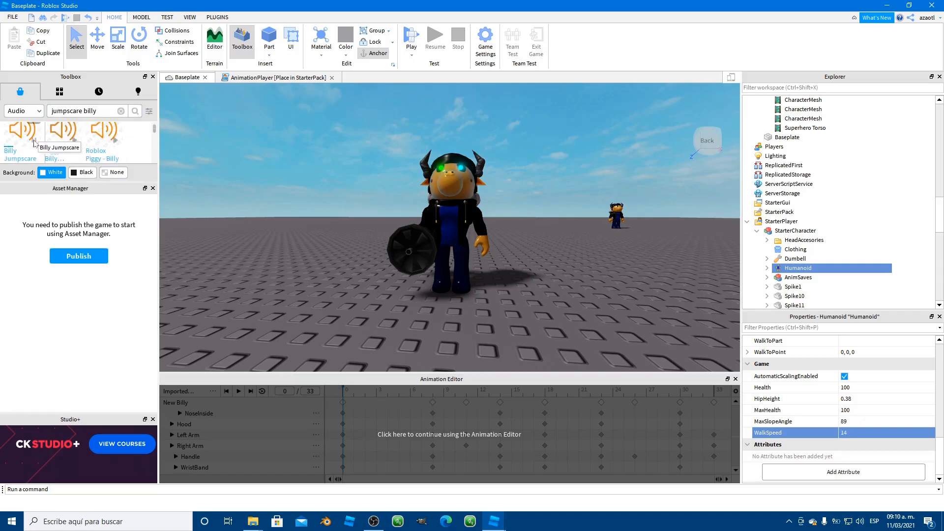
right_click(13, 138)
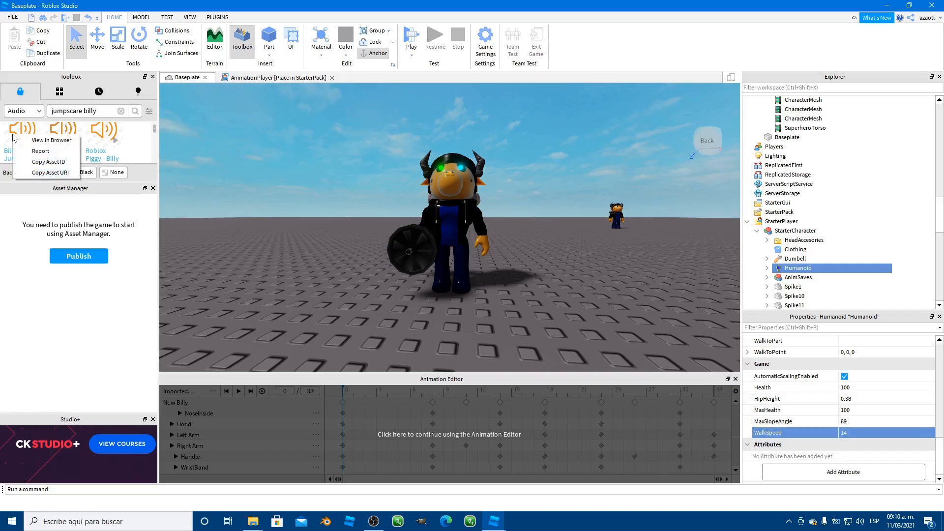
click(48, 165)
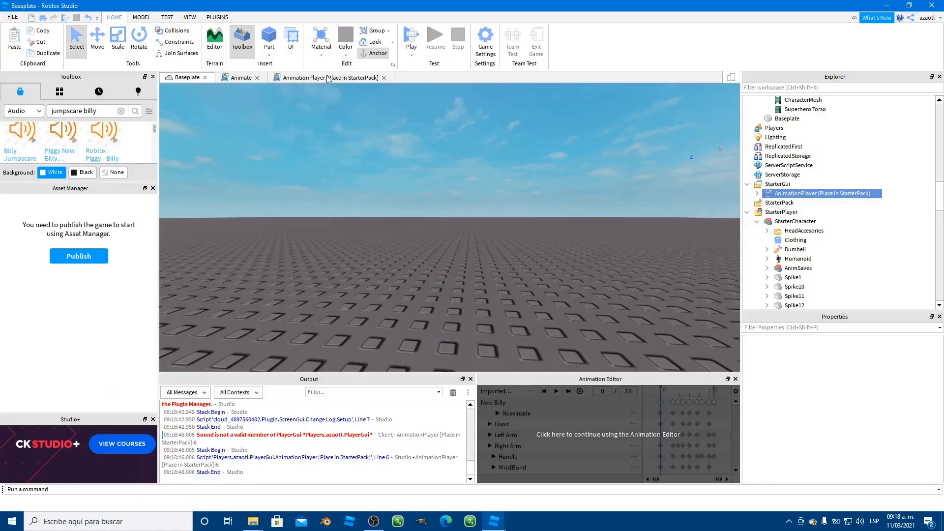
Step: Move the Sound object out of the AnimationPlayer script in StarterGui into ReplicatedStorage
click(758, 195)
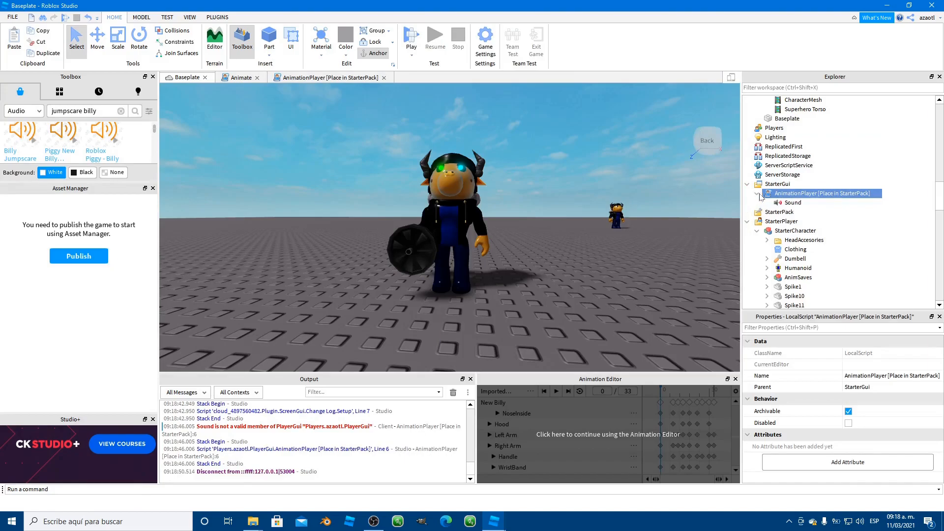
click(787, 205)
drag(787, 205, 796, 160)
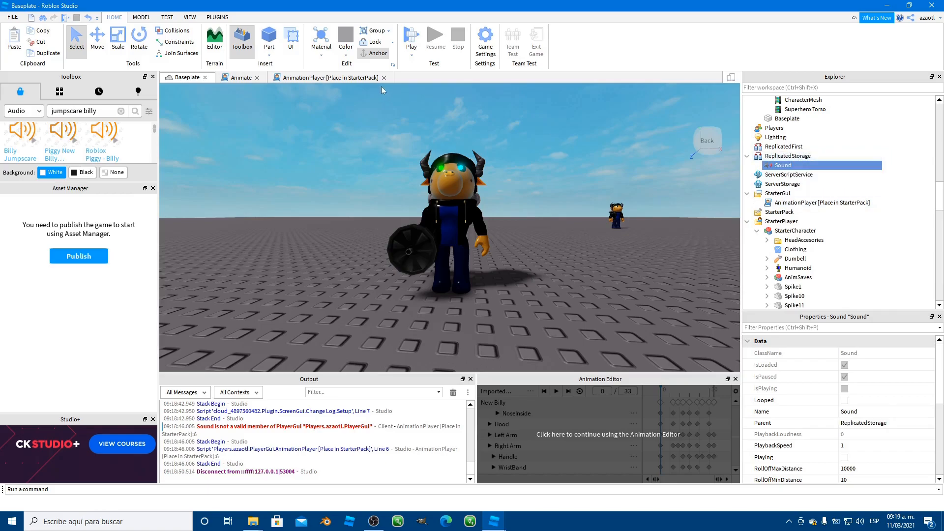
Step: In the AnimationPlayer script, change the mySonido variable to reference game.ReplicatedStorage.Sound instead of script.Parent.Sound
click(311, 79)
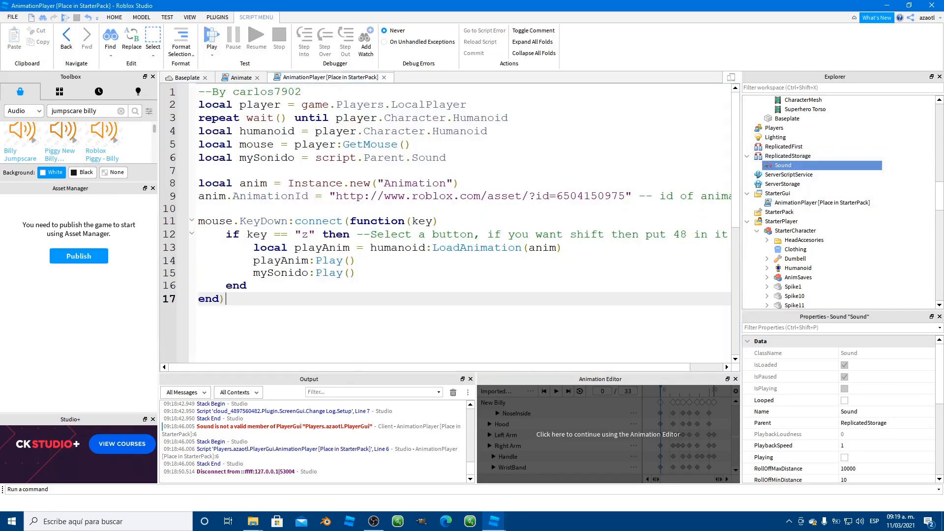
drag(315, 157, 412, 157)
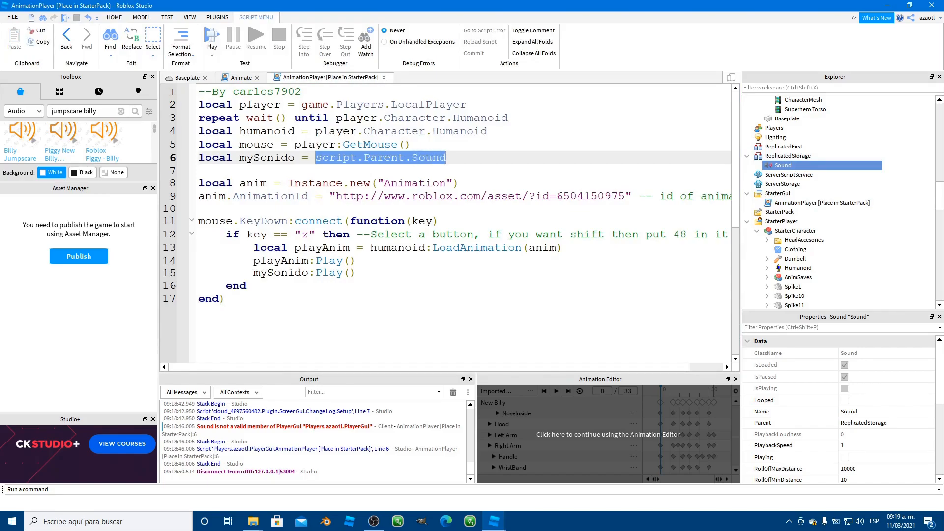
text(game.)
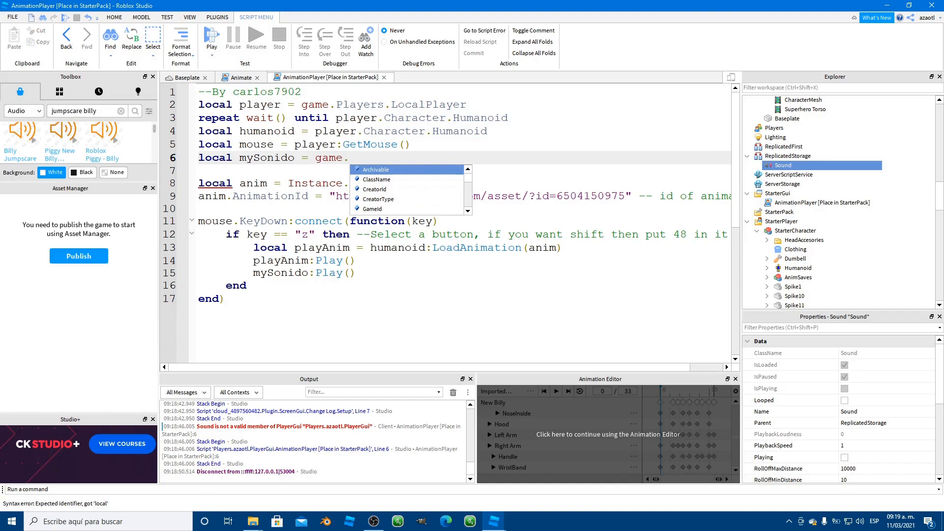
text(Re)
key(Down)
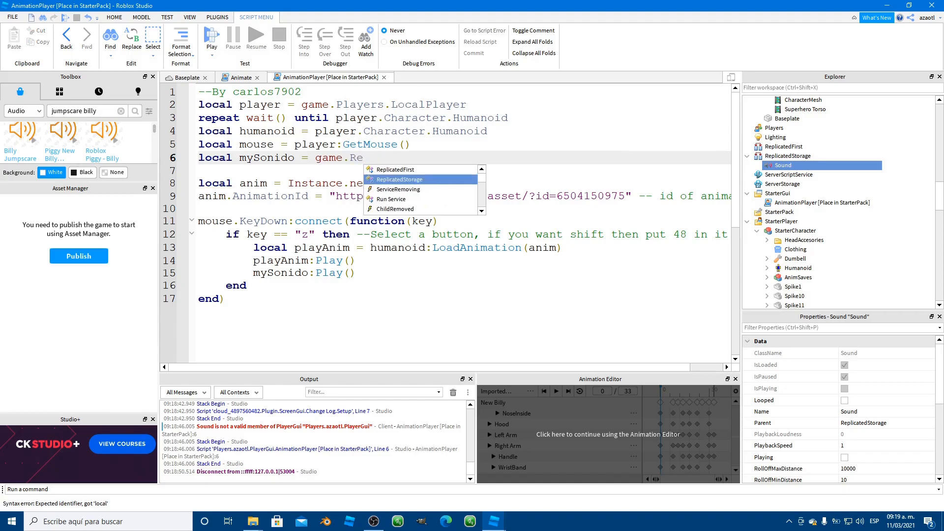
key(Return)
text(.Sound)
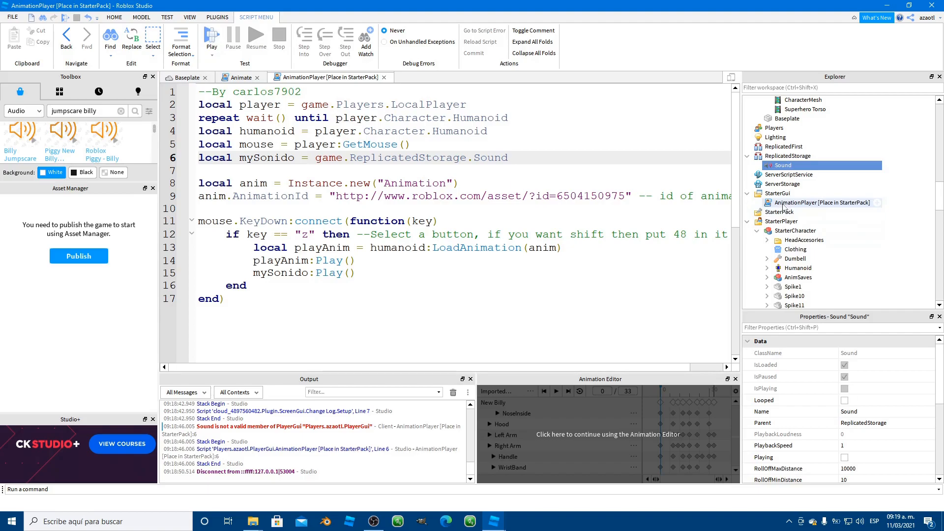
Step: Move the AnimationPlayer script from StarterGui into StarterPack
click(791, 203)
click(747, 221)
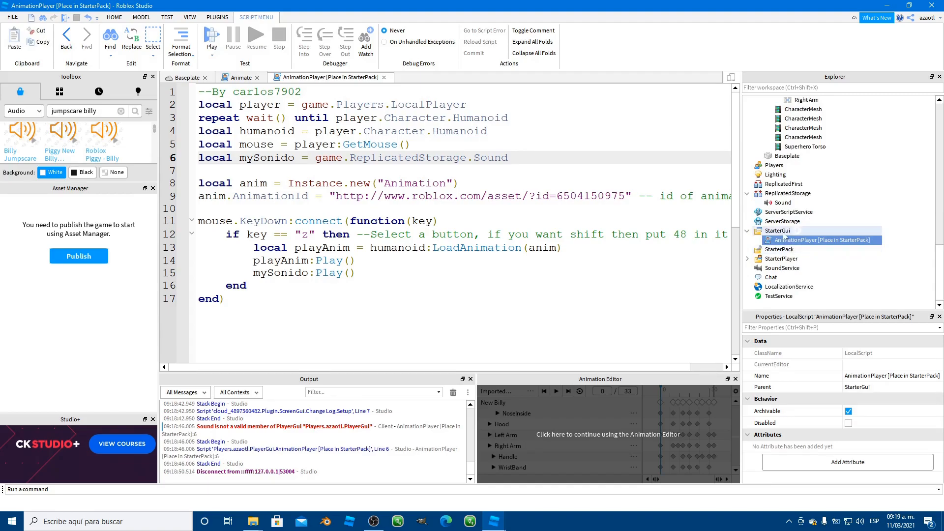
mouse_move(791, 240)
mouse_down()
mouse_move(799, 266)
mouse_move(785, 249)
mouse_up()
Step: Playtest the place, moving the character, turning the camera and using the equipped dumbbell to check the jumpscare and walking animations
click(210, 35)
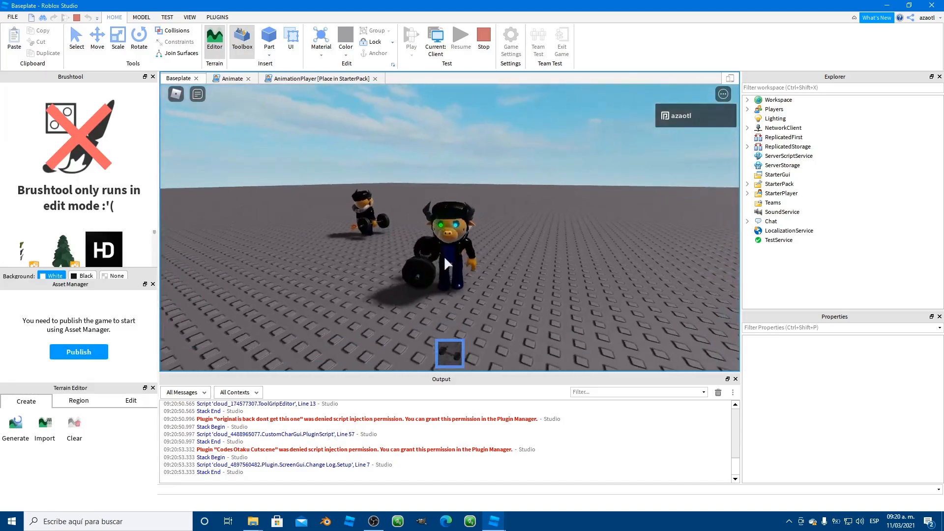
key(s)
key(d)
key(a)
click(444, 259)
click(444, 258)
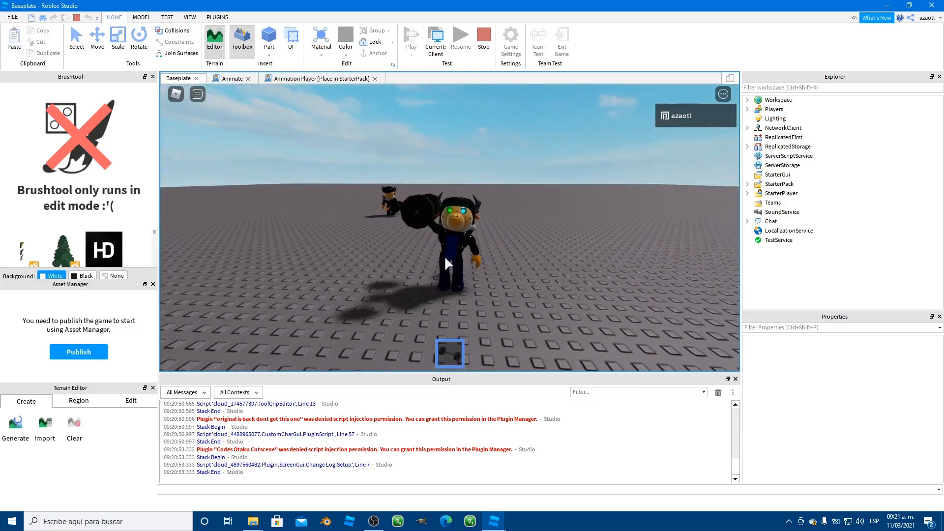
click(444, 259)
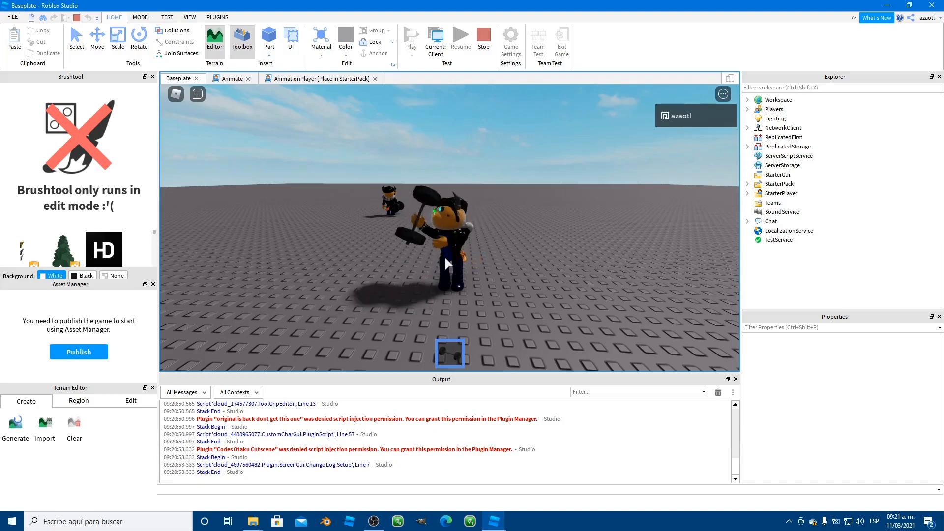
right_drag(444, 259, 444, 258)
click(444, 258)
key(s)
key(w)
key(s)
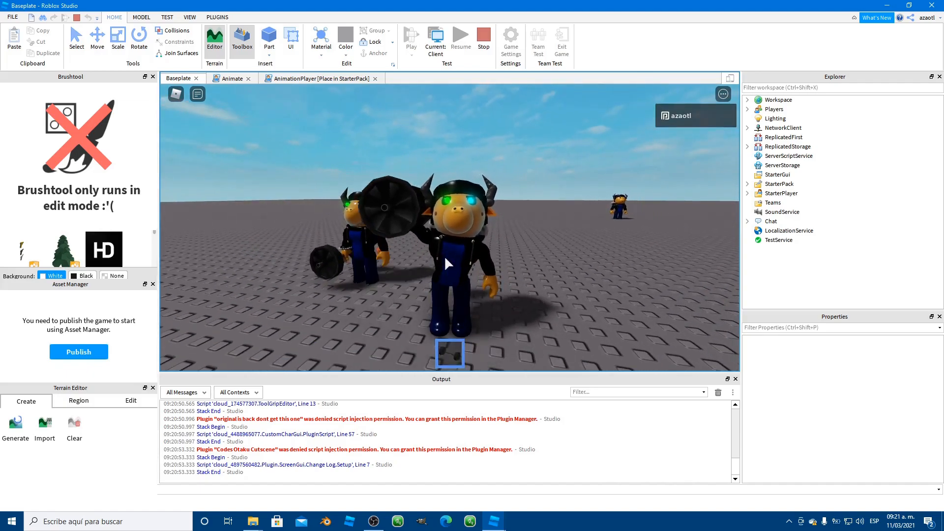
right_drag(452, 263, 451, 263)
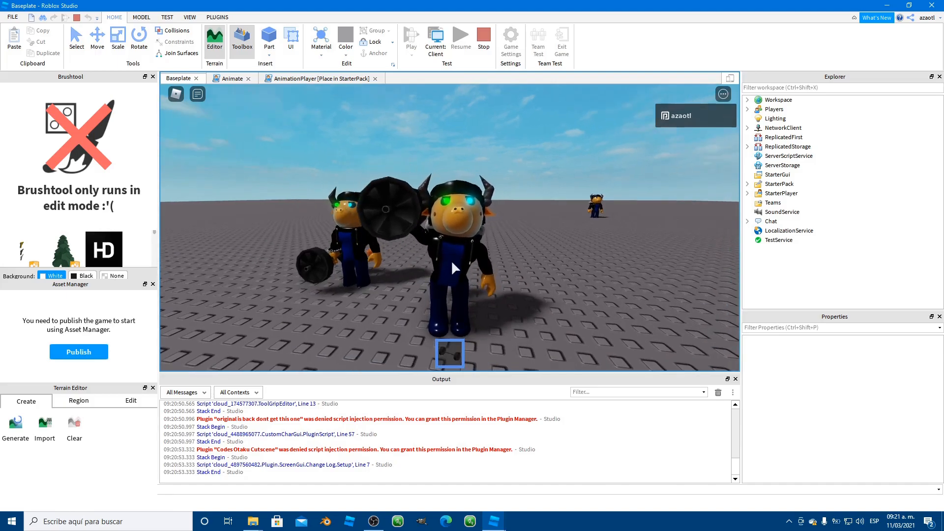